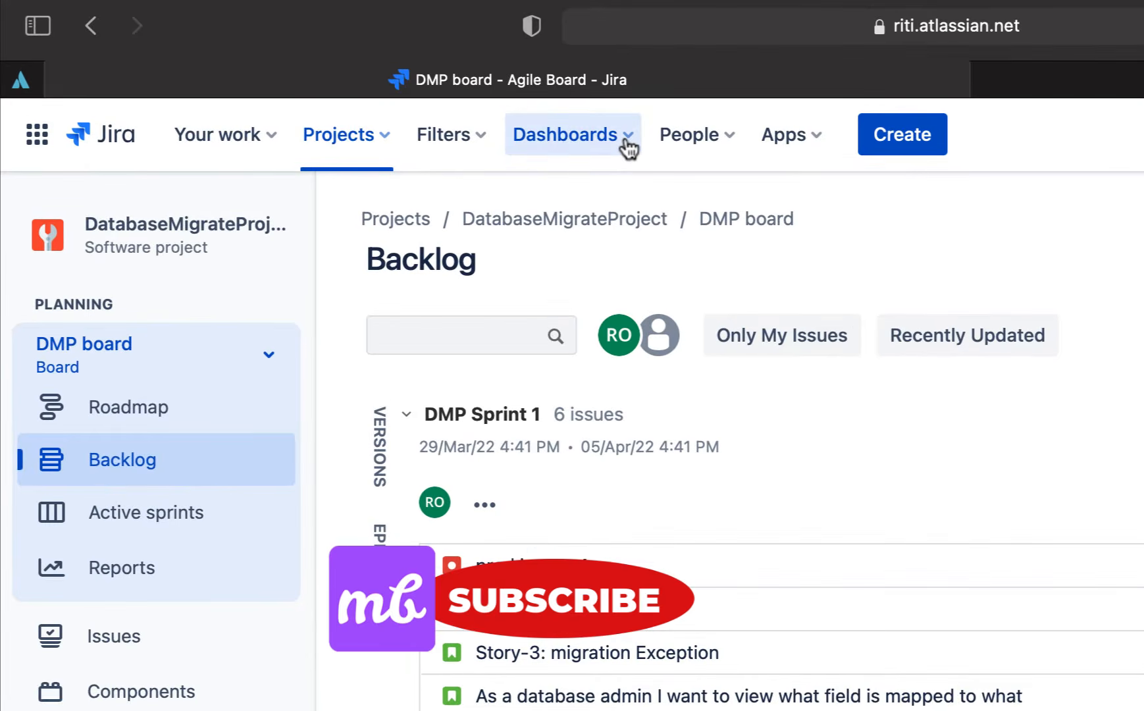
View the list of all dashboards and start a new dashboard with DMPProjectDashboard as both its name and description.
{"action": "left_click", "coordinate": [627, 147]}
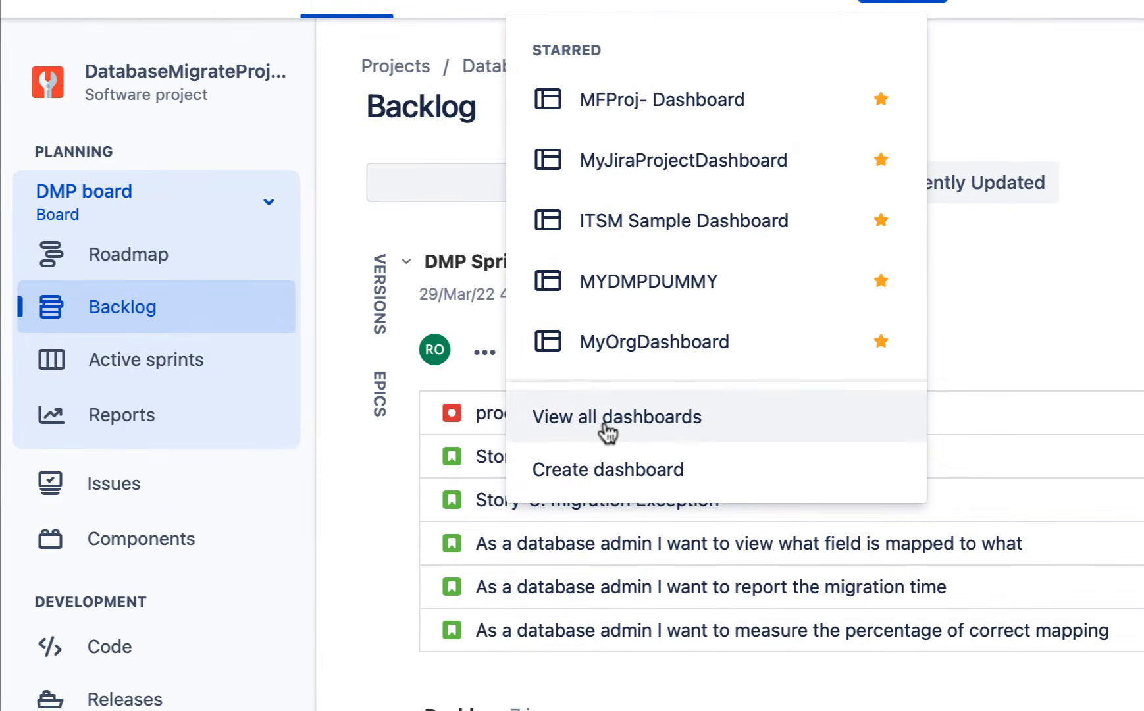
{"action": "left_click", "coordinate": [607, 431]}
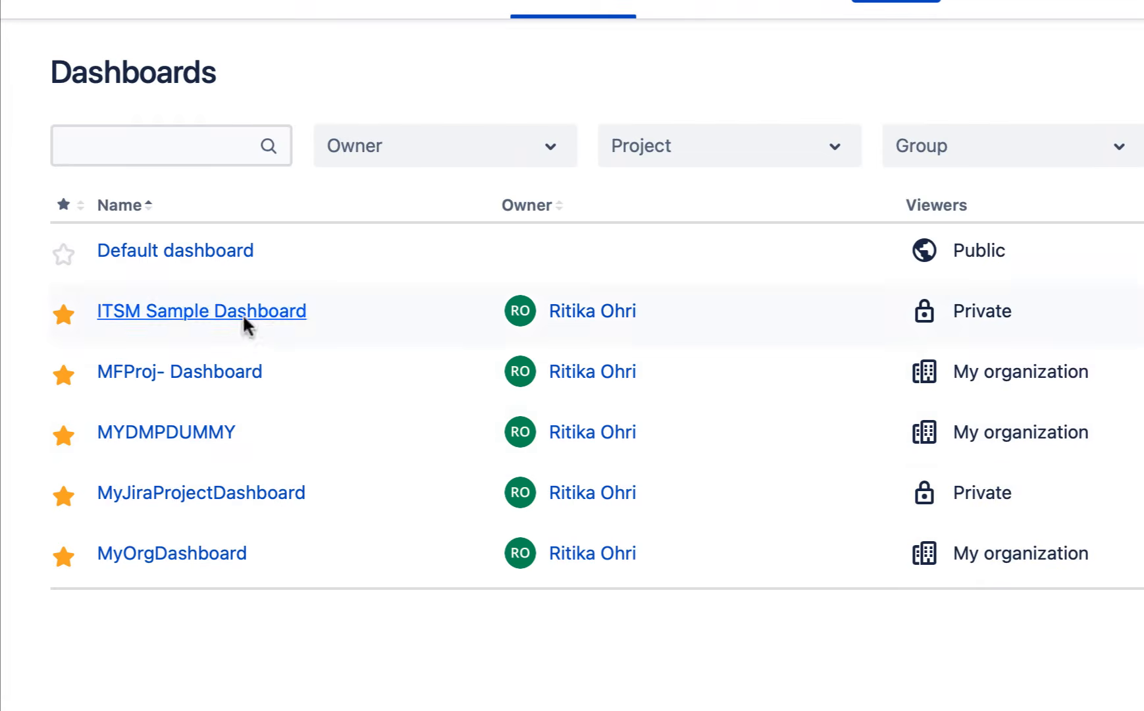
{"action": "left_click", "coordinate": [634, 138]}
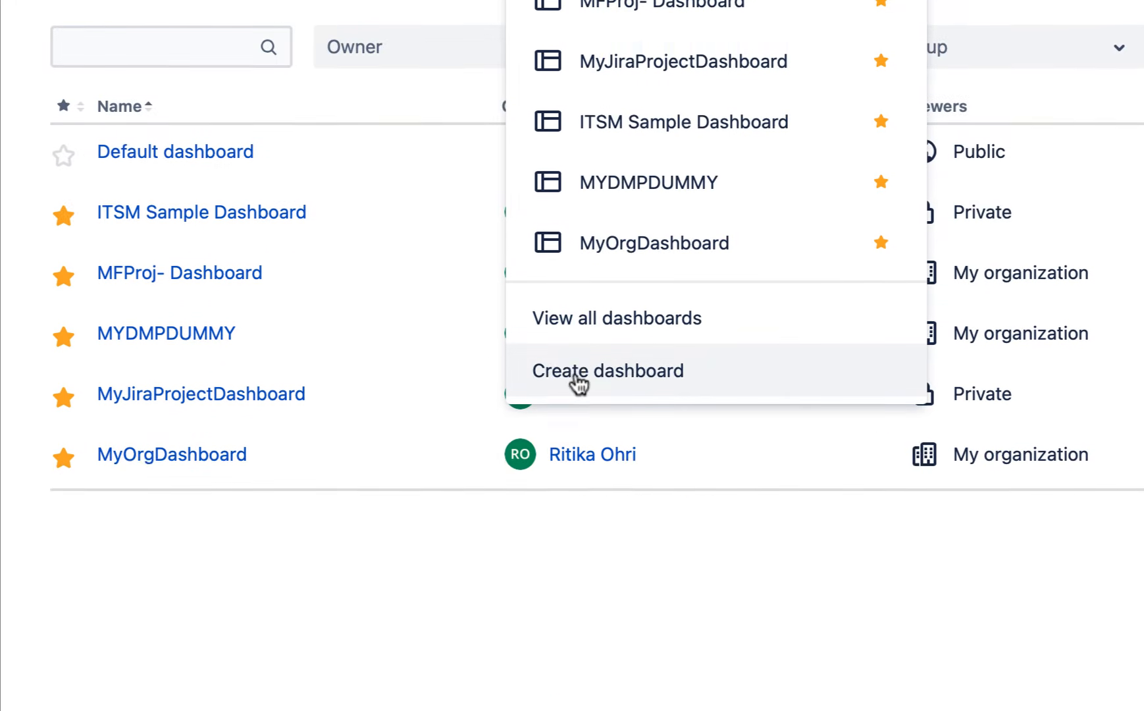
{"action": "left_click", "coordinate": [578, 385]}
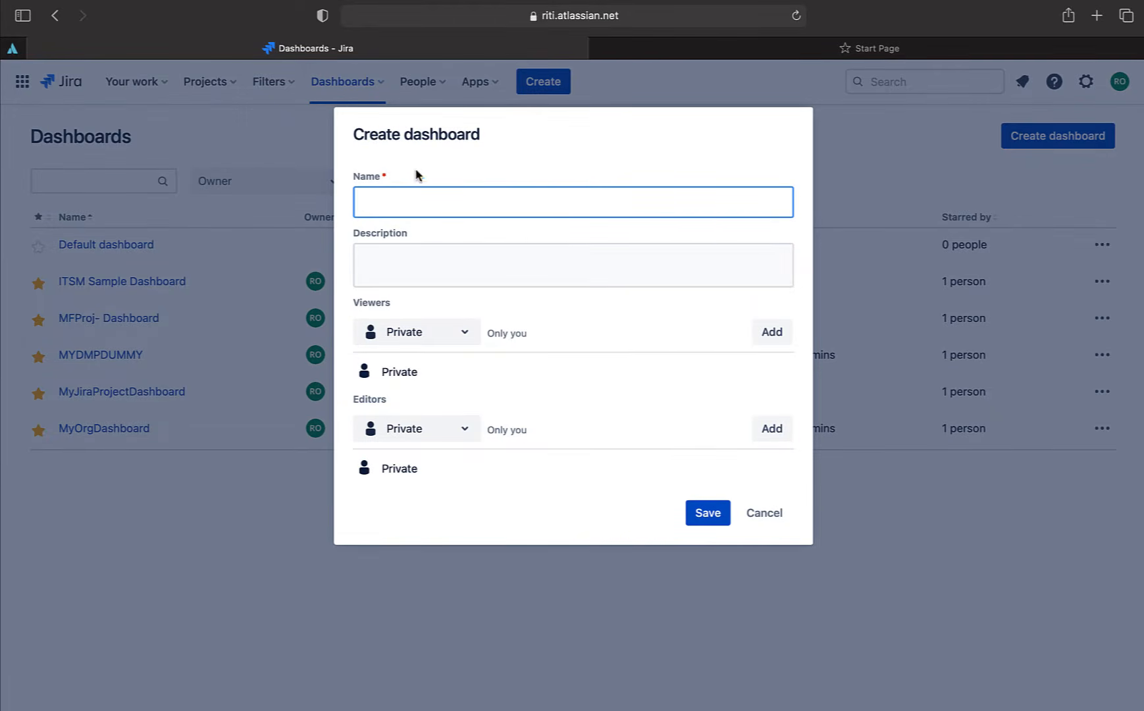
{"action": "type", "text": "DMPProjectDashboard"}
{"action": "key", "text": "Tab"}
{"action": "type", "text": "DMPProjectDashboard"}
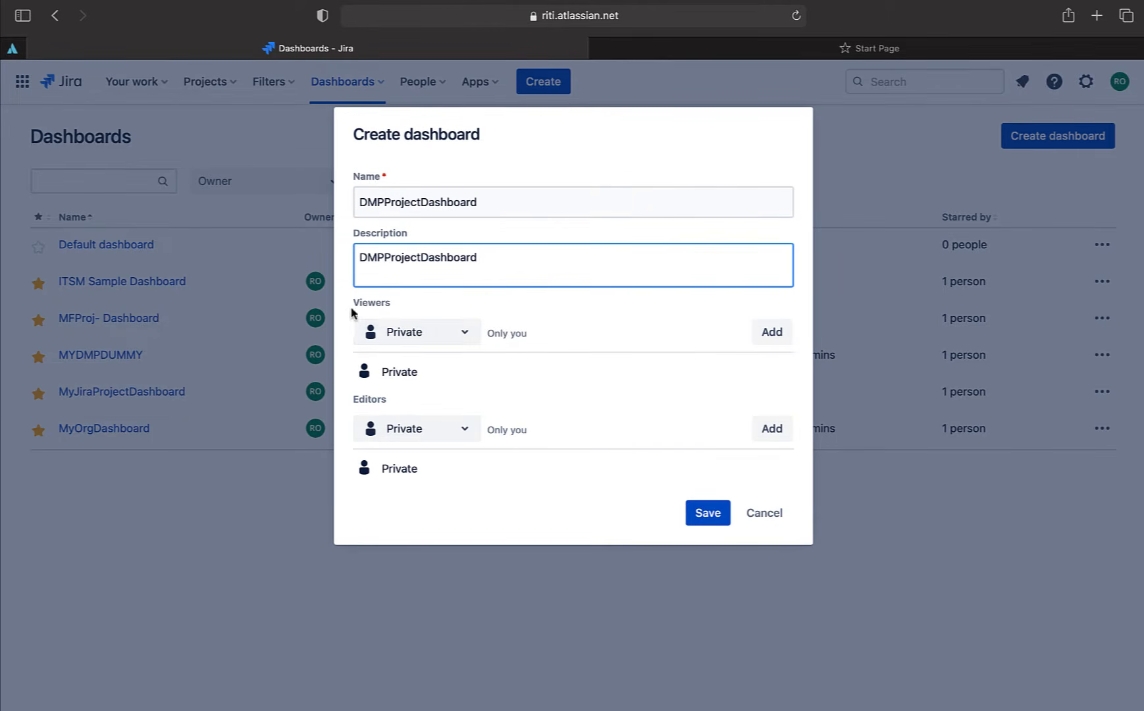
Add My organization as a viewer of the new dashboard.
{"action": "left_click", "coordinate": [465, 334]}
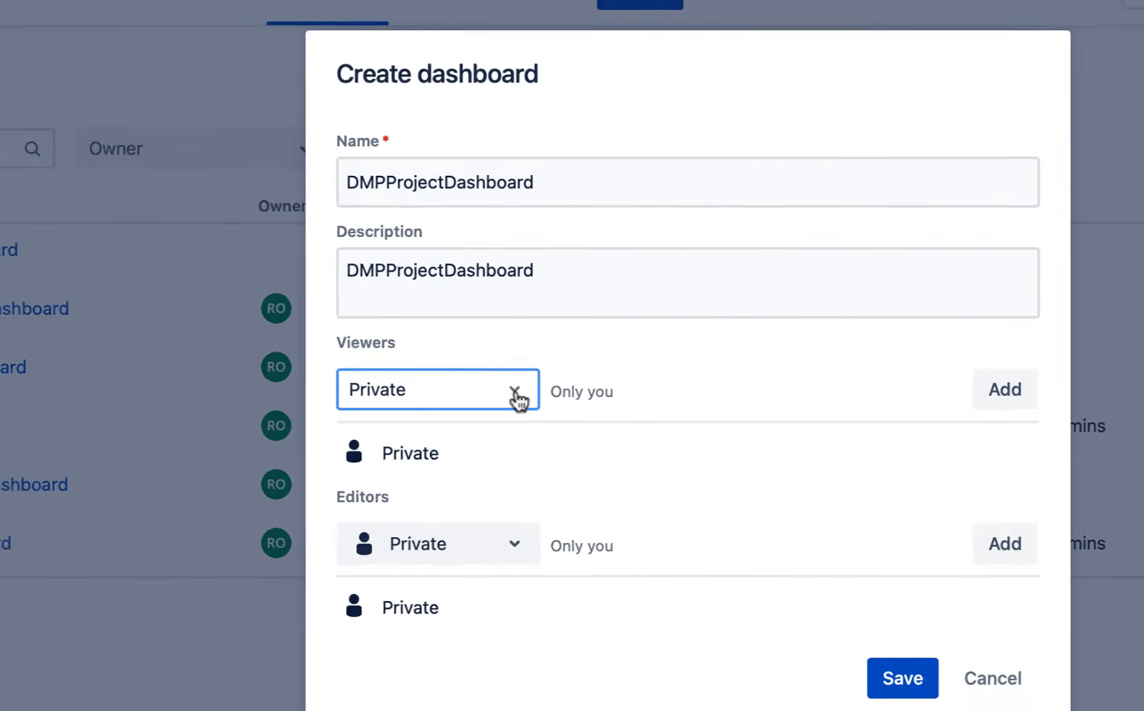
{"action": "left_click", "coordinate": [518, 399]}
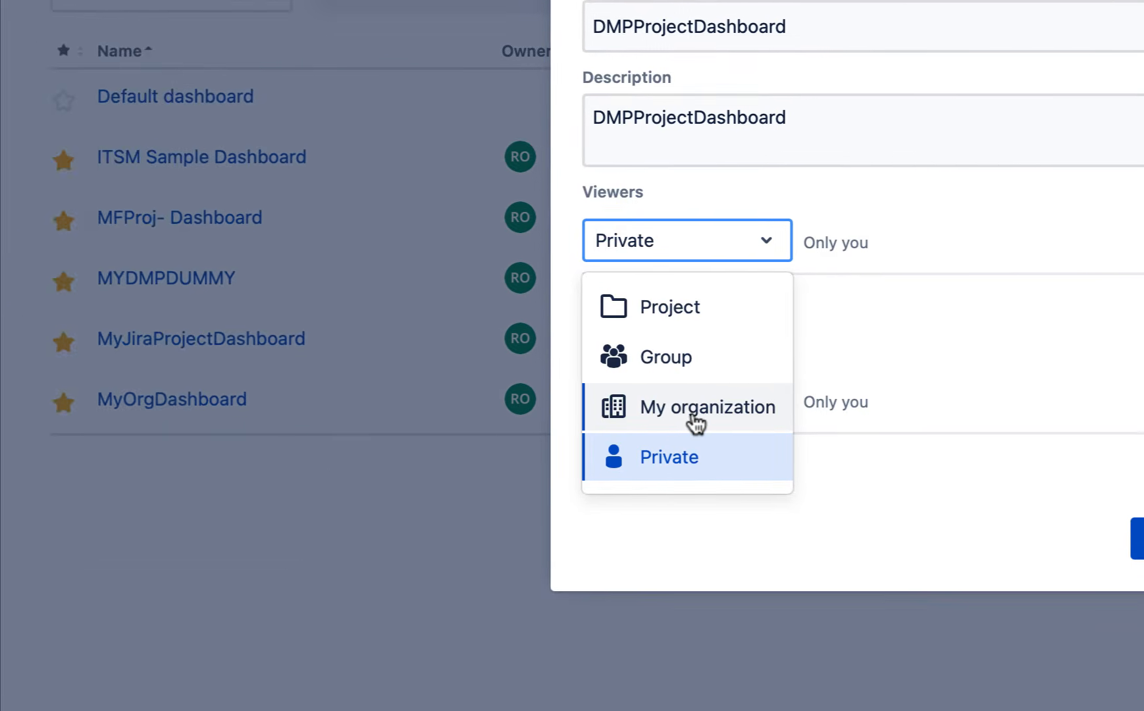
{"action": "left_click", "coordinate": [696, 423]}
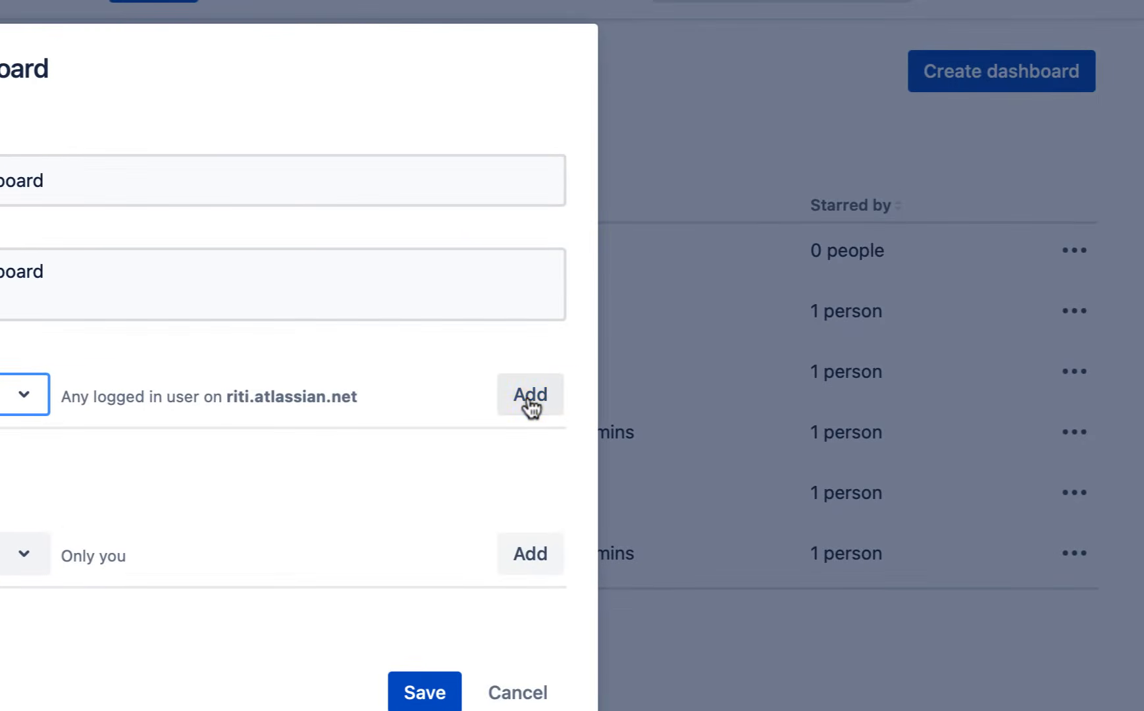
{"action": "left_click", "coordinate": [1143, 240]}
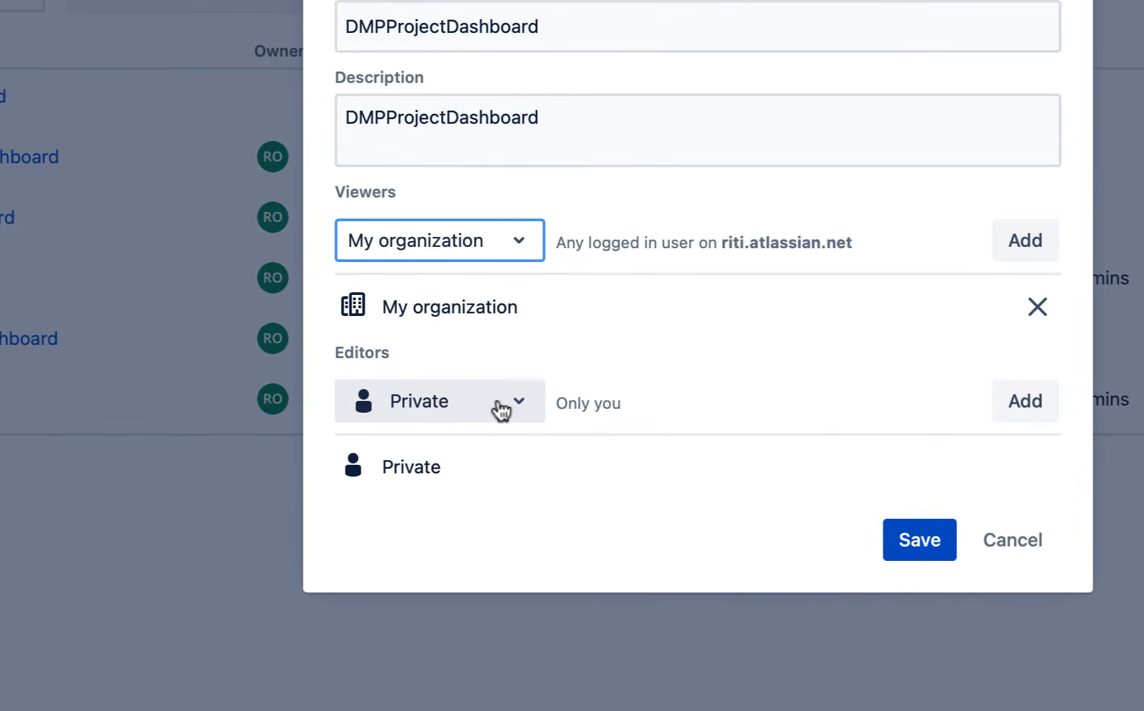
{"action": "left_click", "coordinate": [6, 563]}
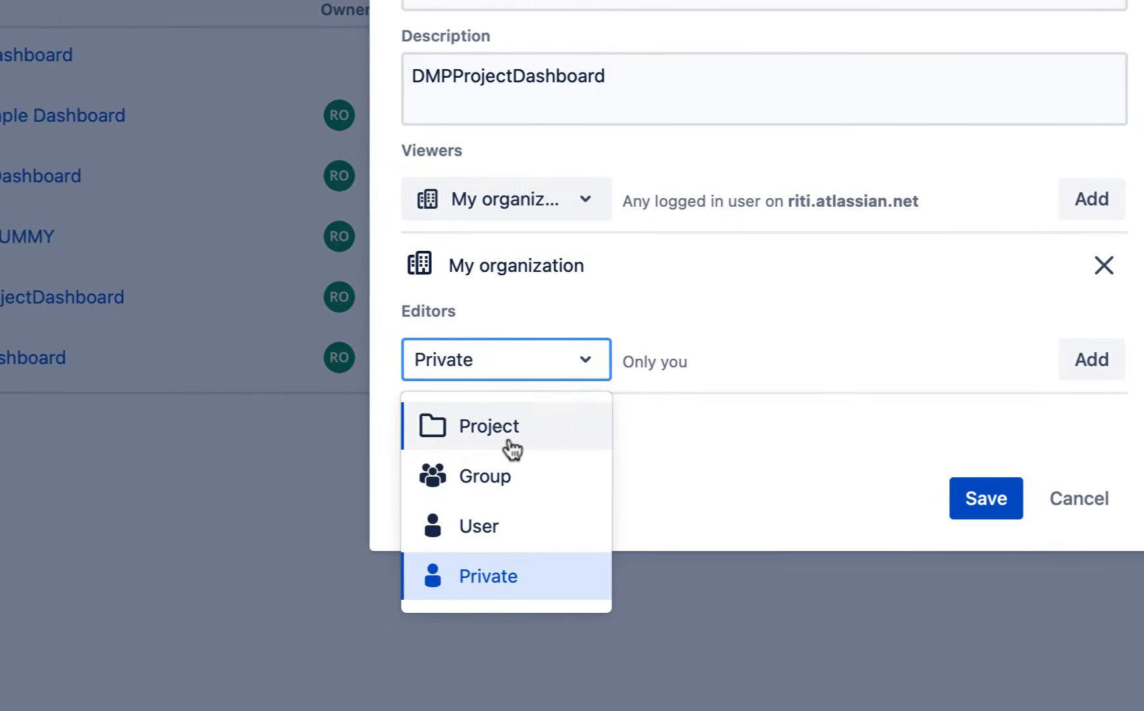
{"action": "left_click", "coordinate": [684, 341]}
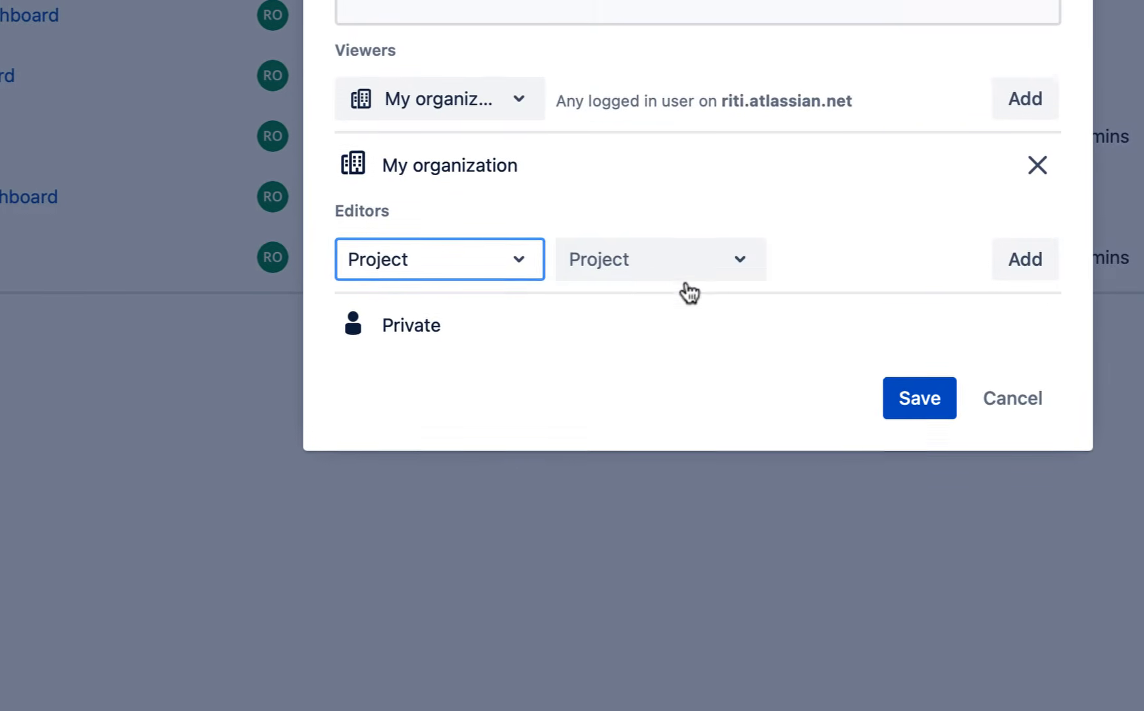
{"action": "left_click", "coordinate": [928, 270]}
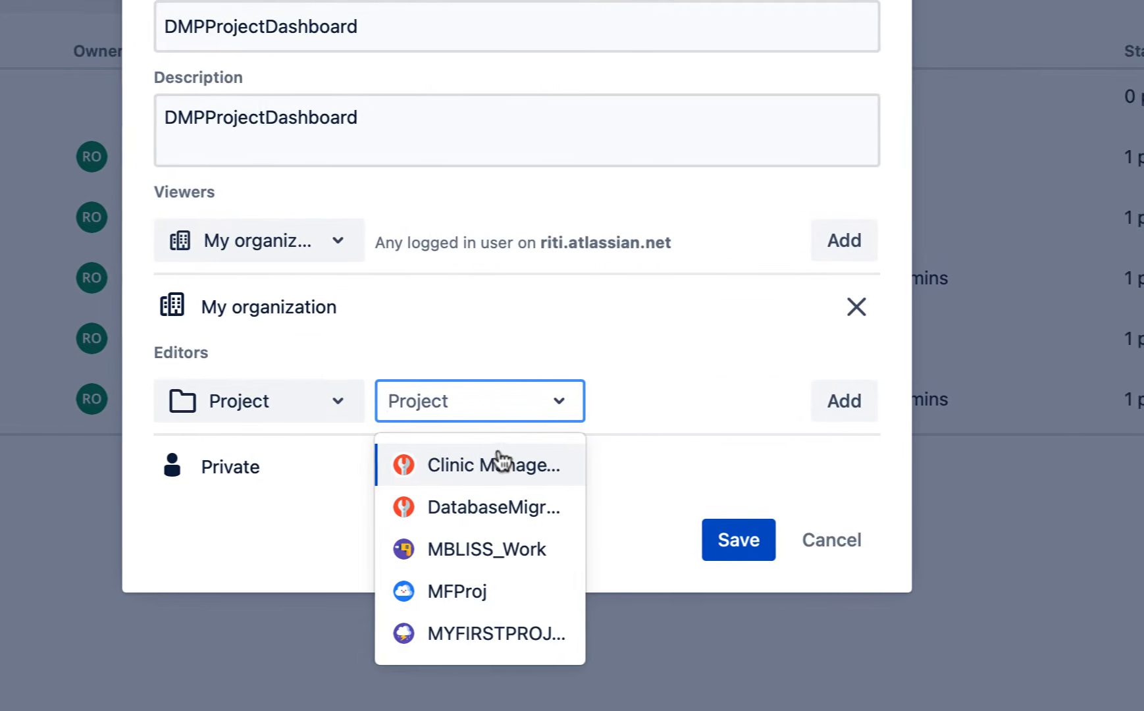
{"action": "left_click", "coordinate": [596, 412]}
Add the site-admins group as an editor of the new dashboard and save it.
{"action": "left_click", "coordinate": [249, 412]}
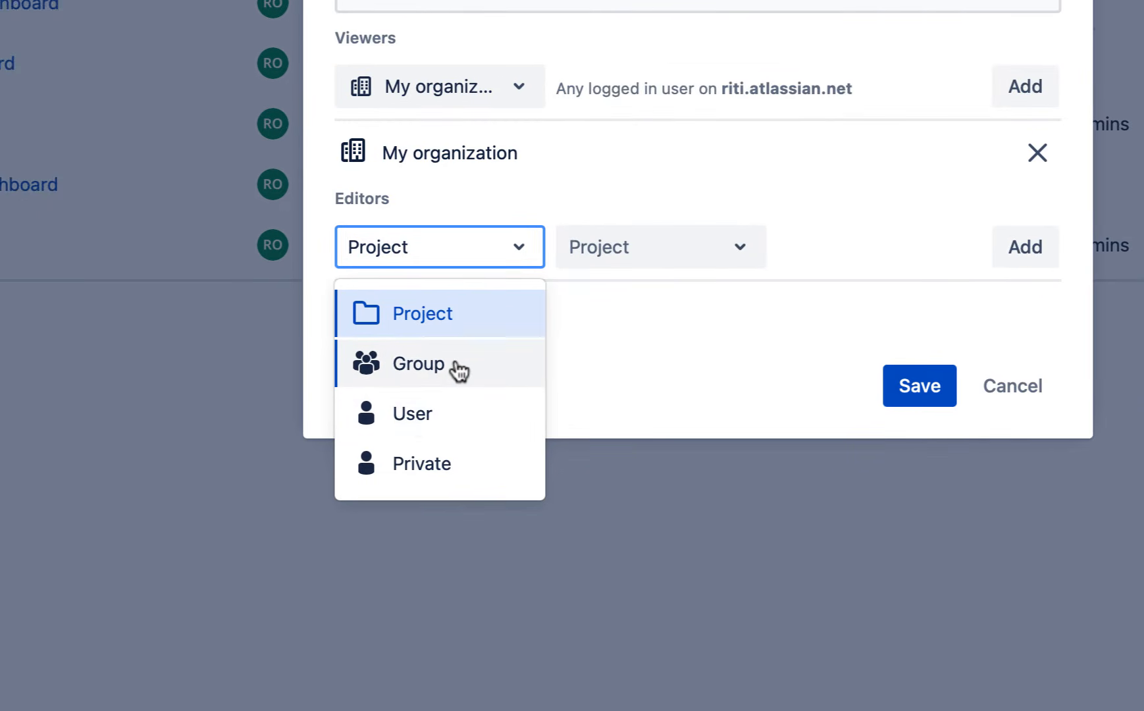
{"action": "left_click", "coordinate": [459, 371]}
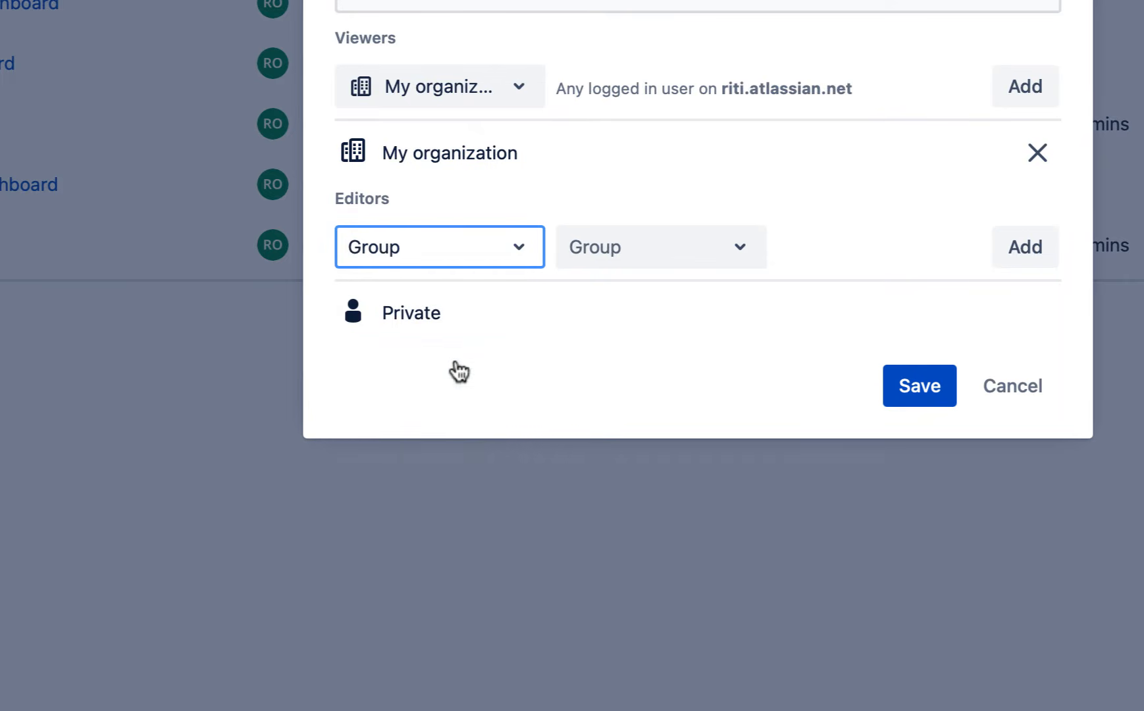
{"action": "left_click", "coordinate": [685, 271]}
{"action": "left_click", "coordinate": [690, 331]}
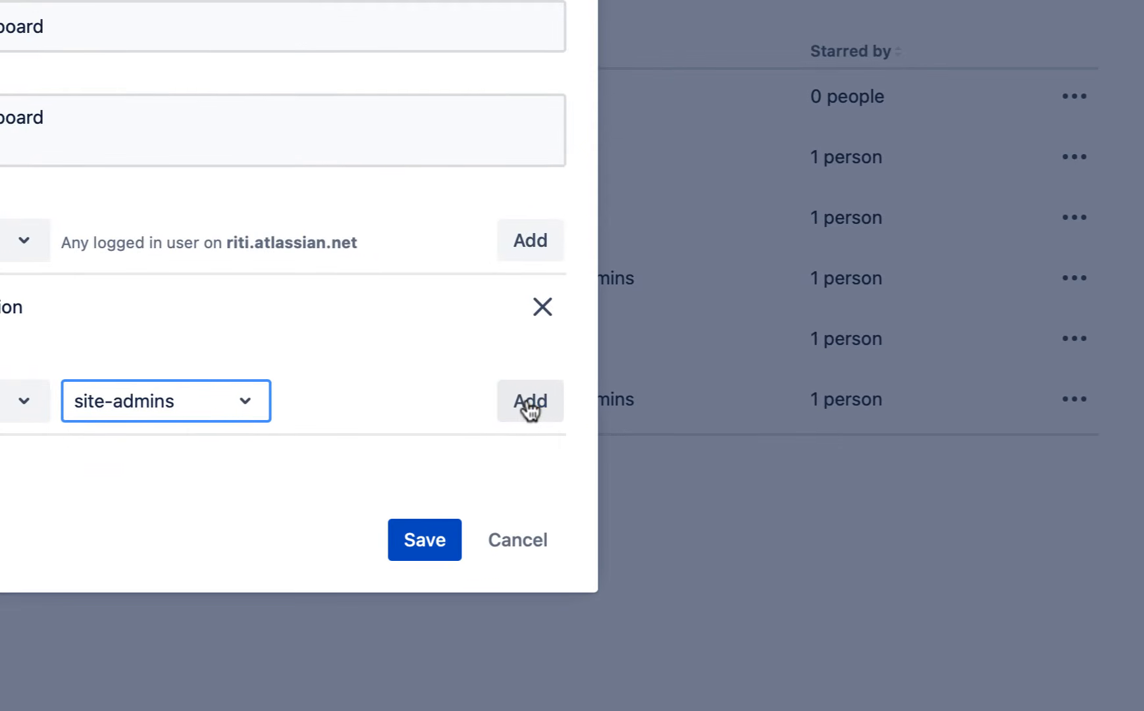
{"action": "left_click", "coordinate": [663, 367]}
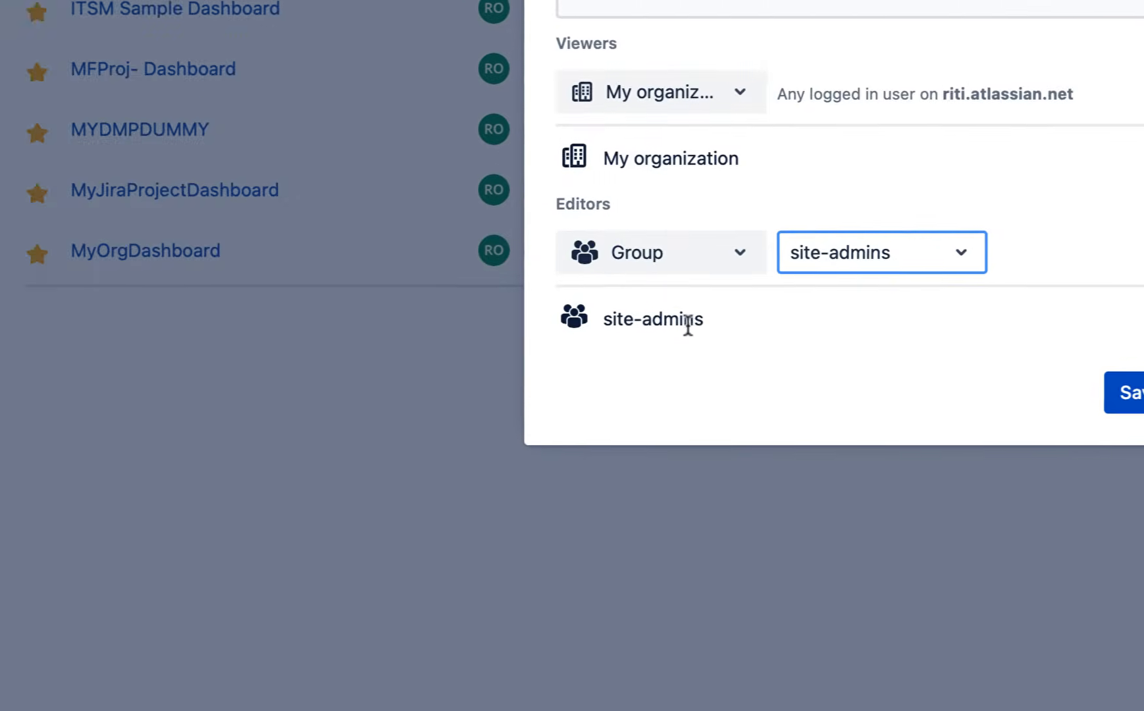
{"action": "left_click_drag", "start_coordinate": [628, 313], "coordinate": [732, 317]}
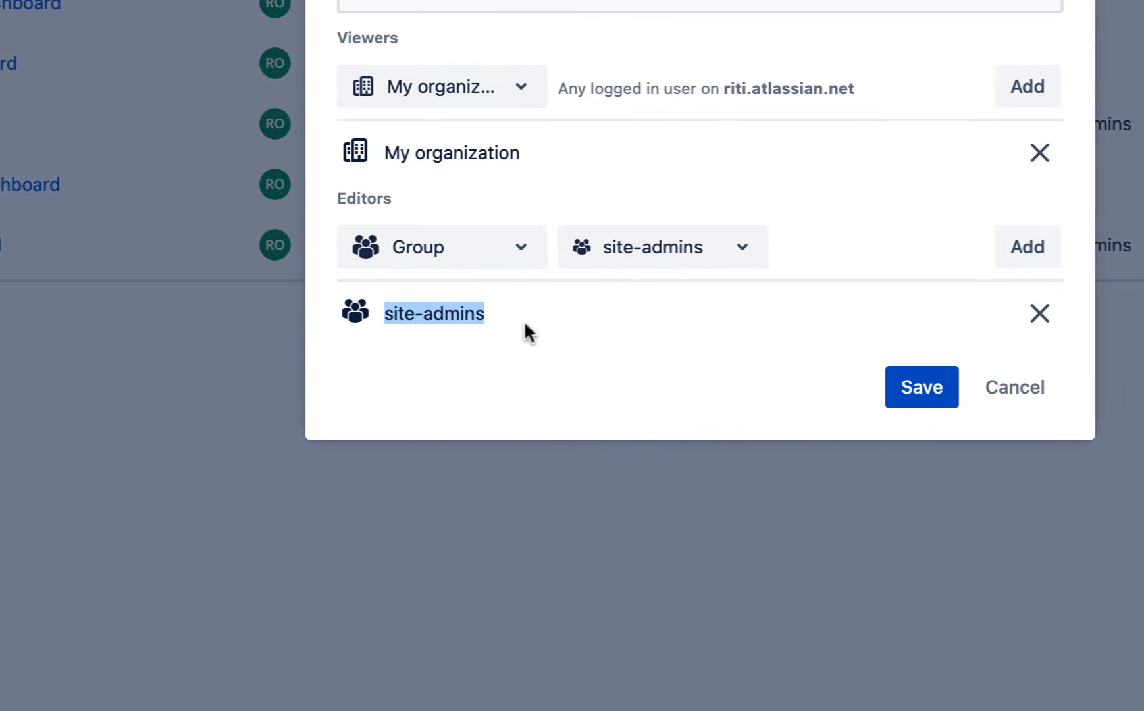
{"action": "left_click", "coordinate": [779, 322]}
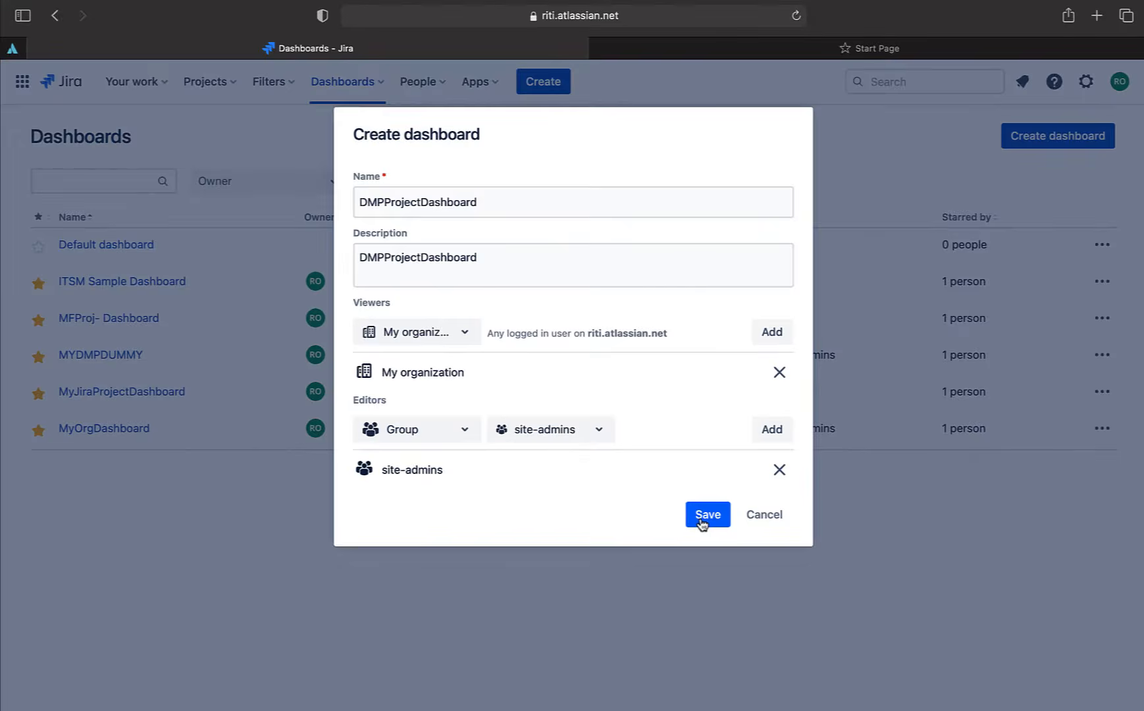
{"action": "left_click", "coordinate": [702, 523]}
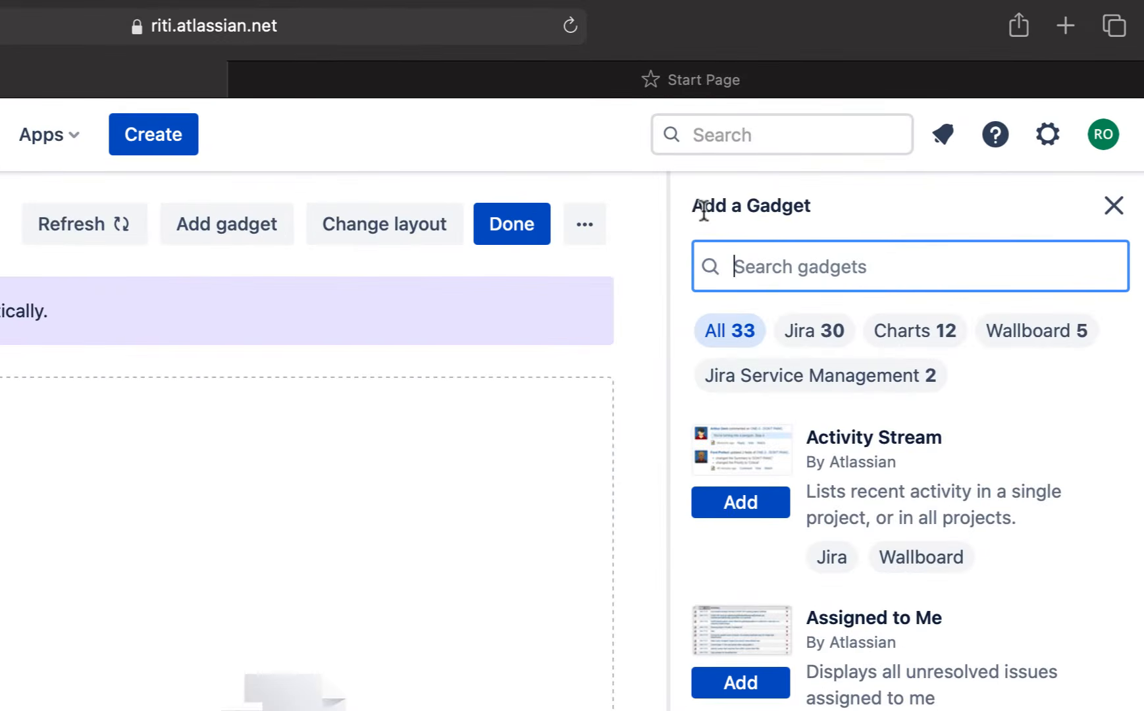
Search the gadgets for "Jira Road" and add the Jira Road Map gadget to the dashboard.
{"action": "left_click_drag", "start_coordinate": [696, 205], "coordinate": [830, 205]}
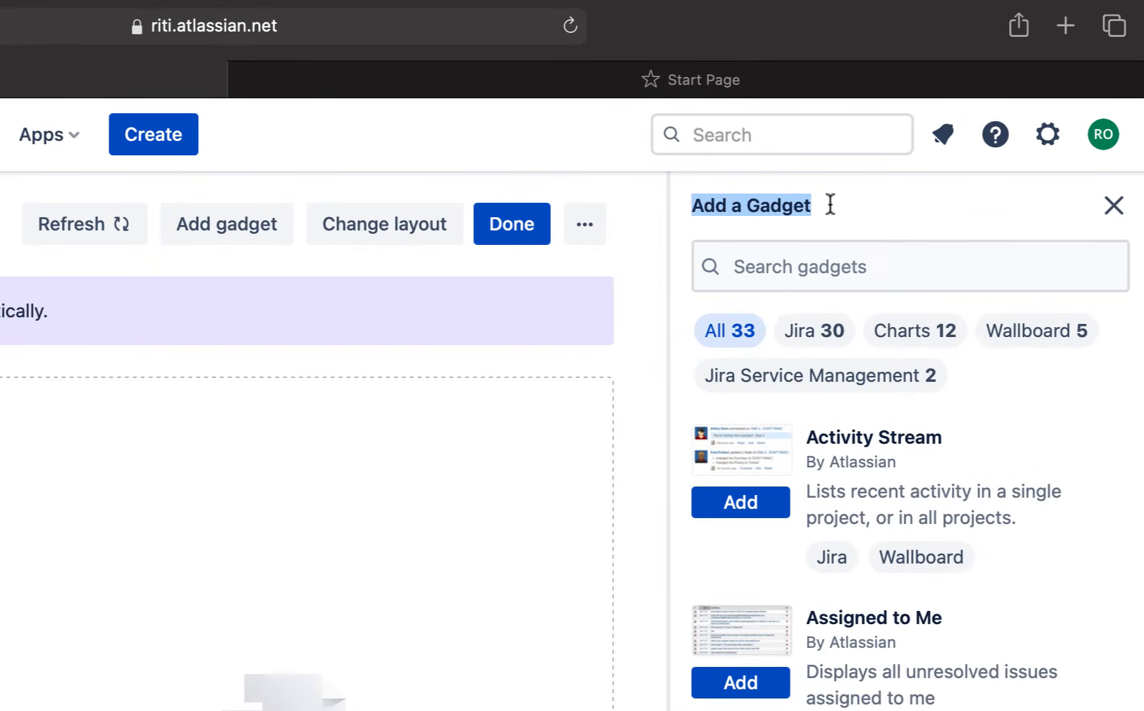
{"action": "left_click", "coordinate": [740, 264]}
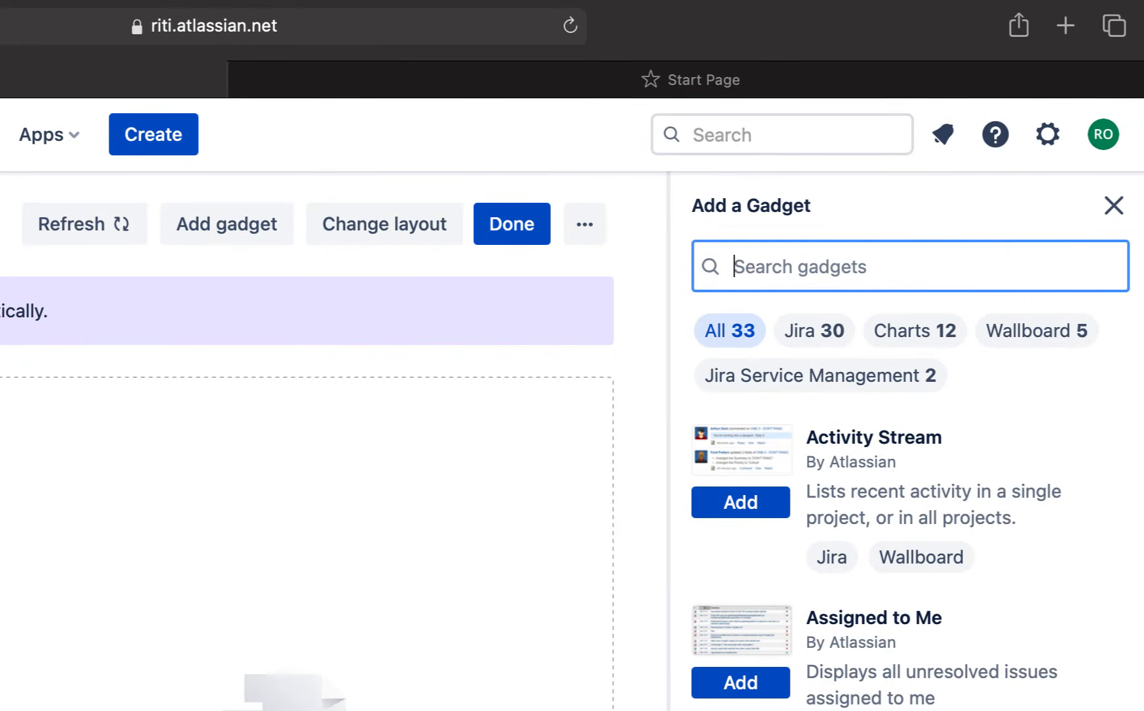
{"action": "type", "text": "Jira "}
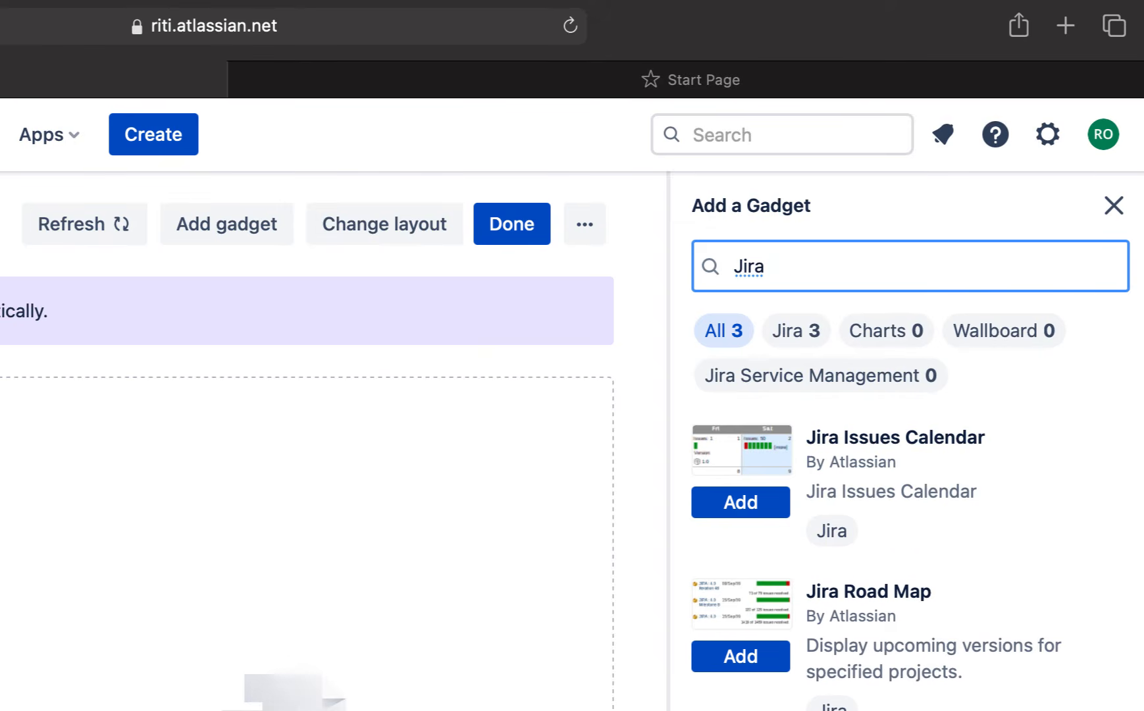
{"action": "type", "text": "Road"}
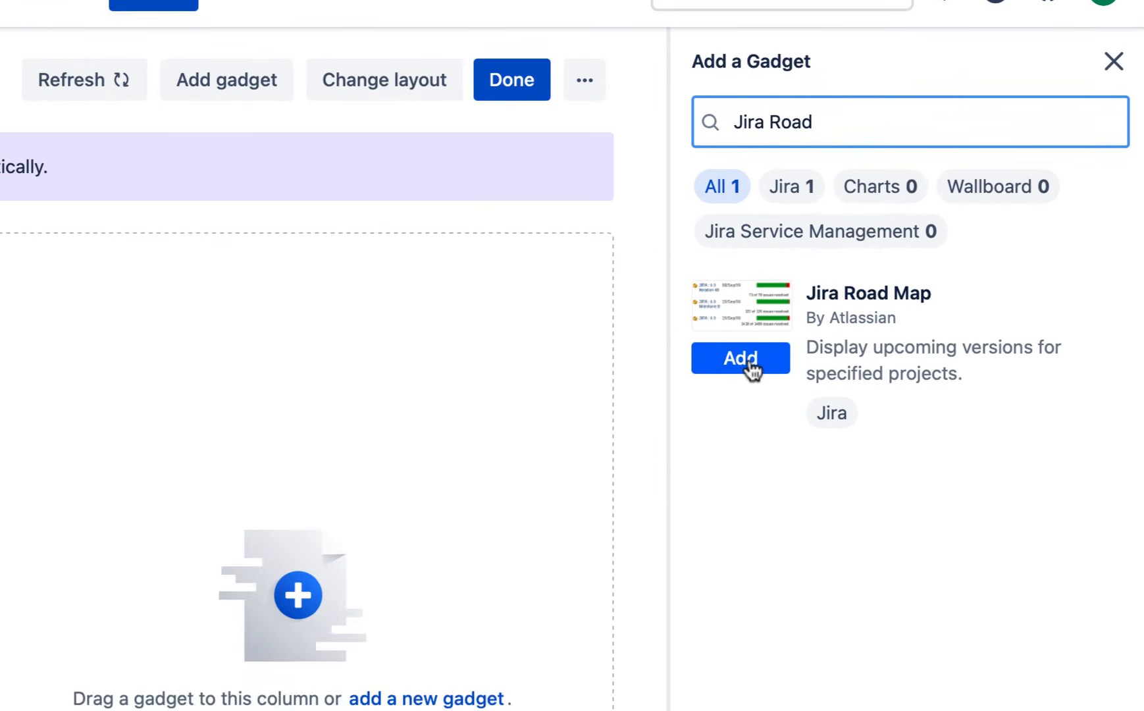
{"action": "left_click", "coordinate": [749, 473]}
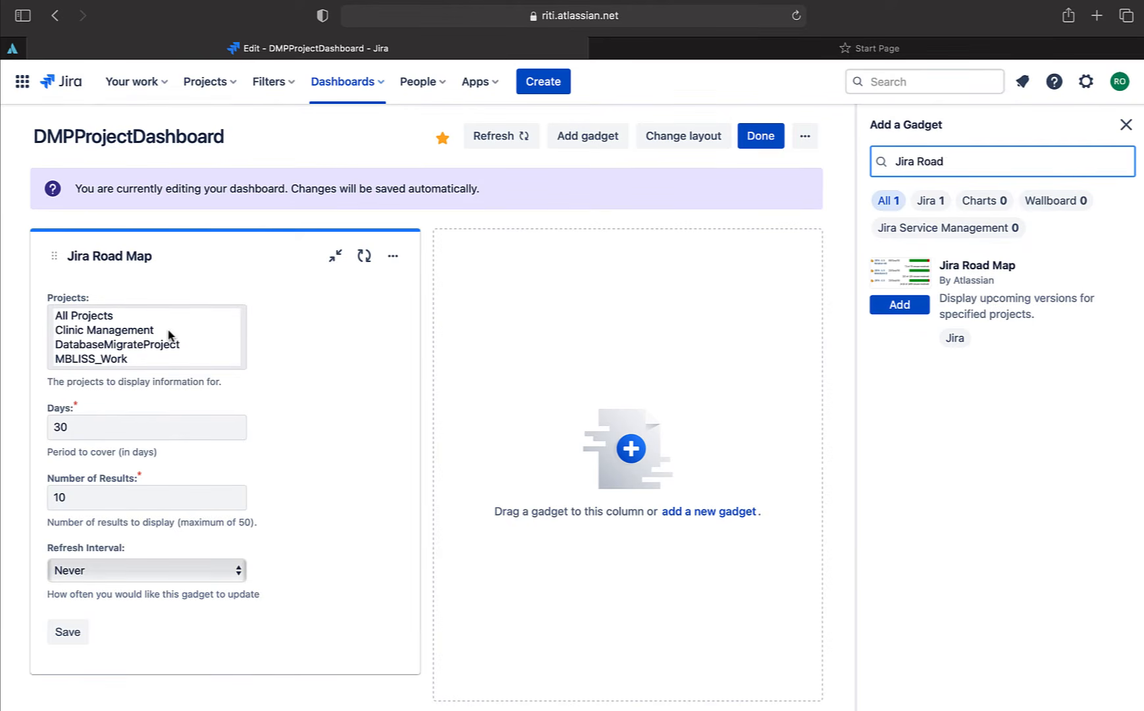
Configure the Jira Road Map gadget for DatabaseMigrateProject with 20 results and a refresh every 2 hours, and save it.
{"action": "left_click", "coordinate": [168, 331]}
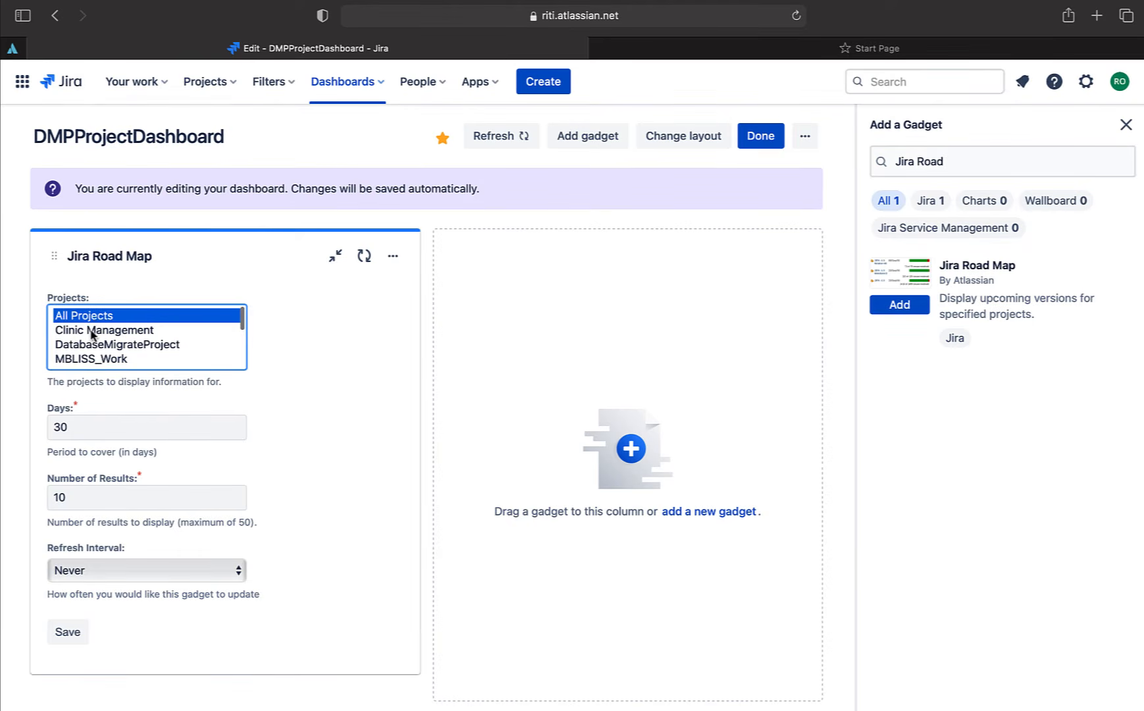
{"action": "scroll", "coordinate": [95, 334], "scroll_direction": "down", "scroll_amount": 2}
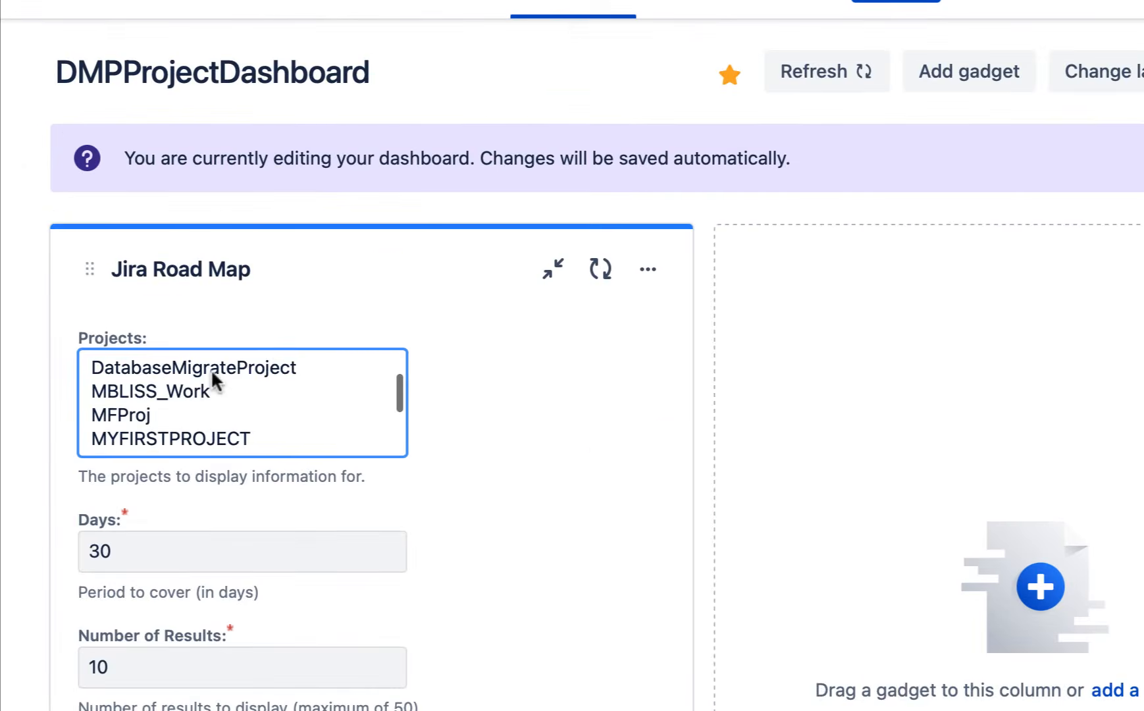
{"action": "left_click", "coordinate": [211, 368]}
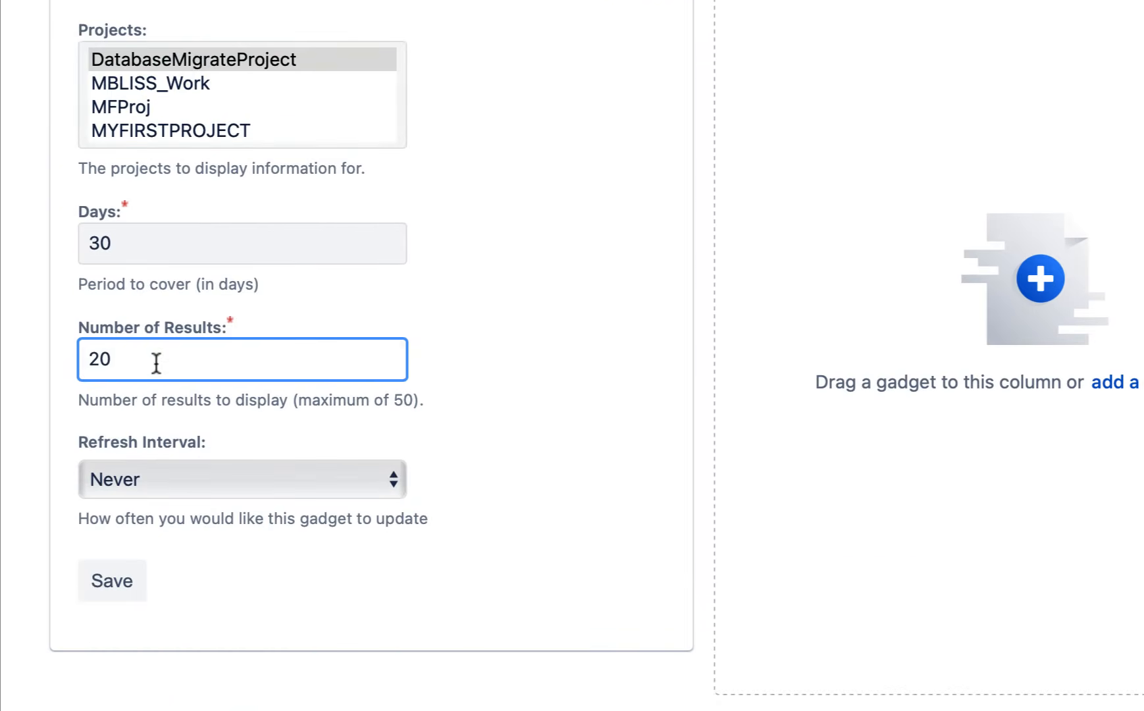
{"action": "left_click_drag", "start_coordinate": [155, 672], "coordinate": [77, 674]}
{"action": "type", "text": "20"}
{"action": "left_click", "coordinate": [195, 484]}
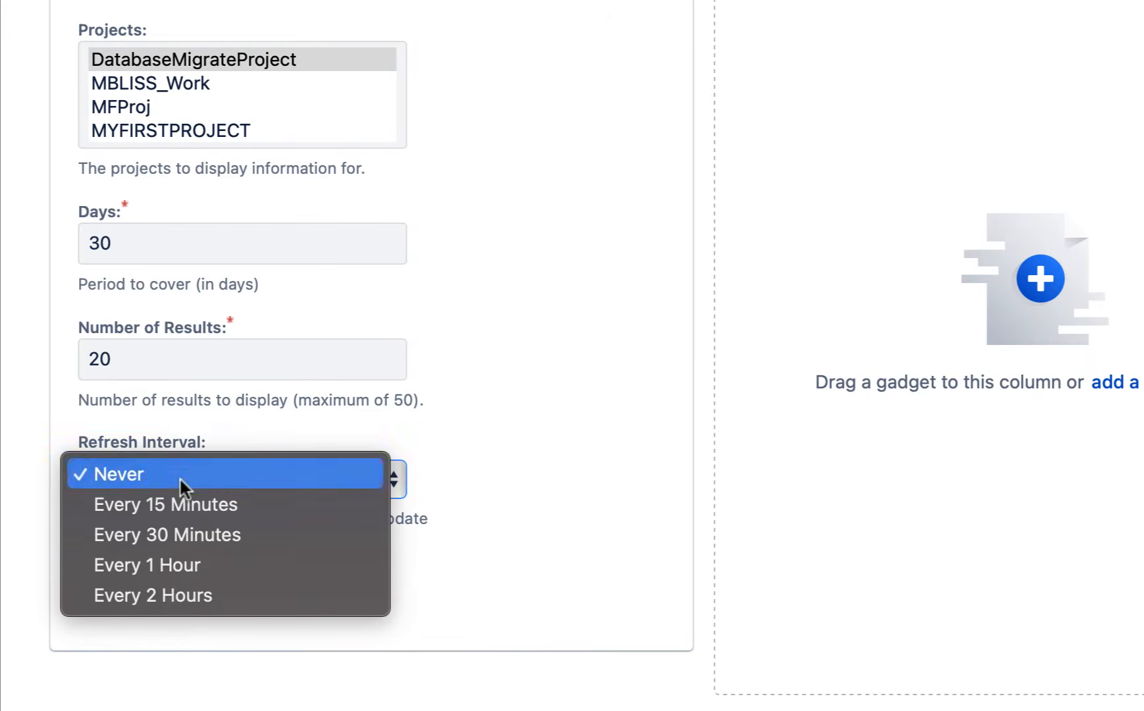
{"action": "left_click", "coordinate": [195, 591]}
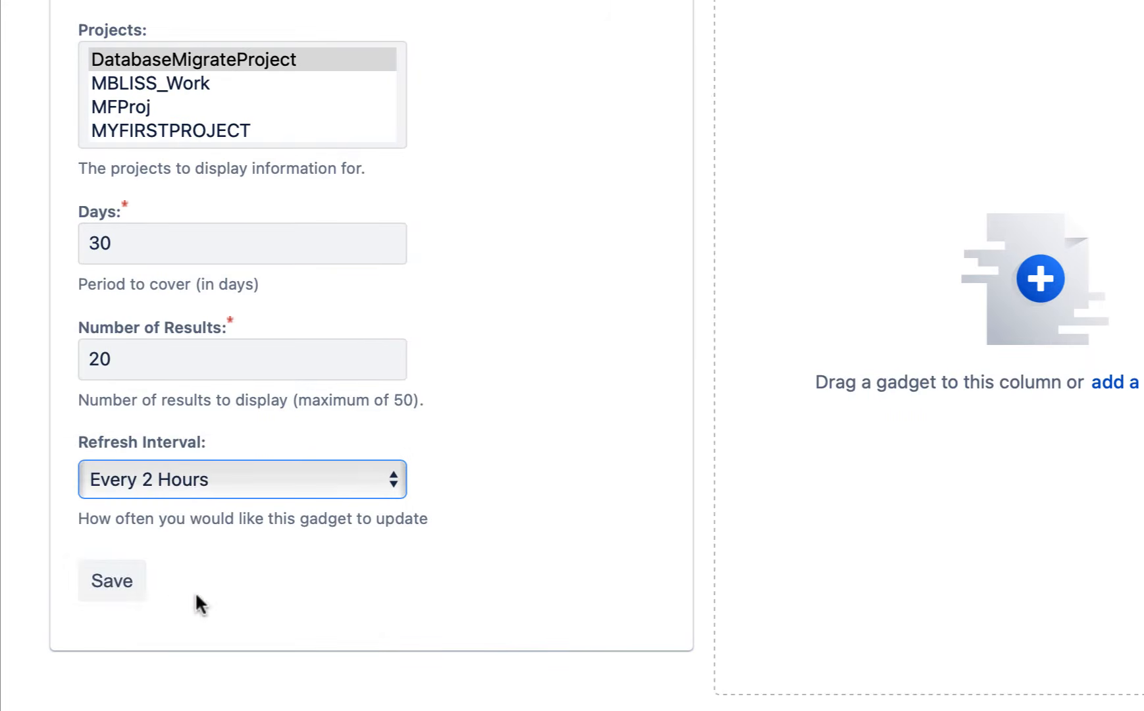
{"action": "left_click", "coordinate": [113, 594]}
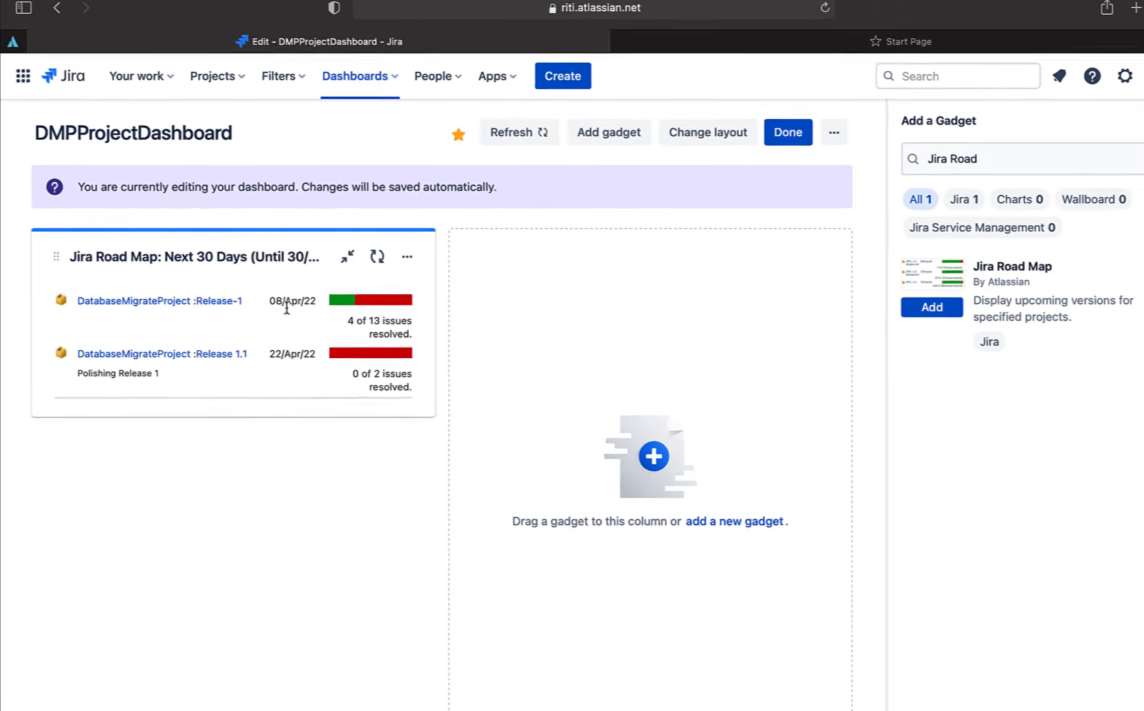
Examine the release dates and resolved-issue progress of Release-1 and Release 1.1 in the road map gadget.
{"action": "left_click_drag", "start_coordinate": [269, 301], "coordinate": [305, 305]}
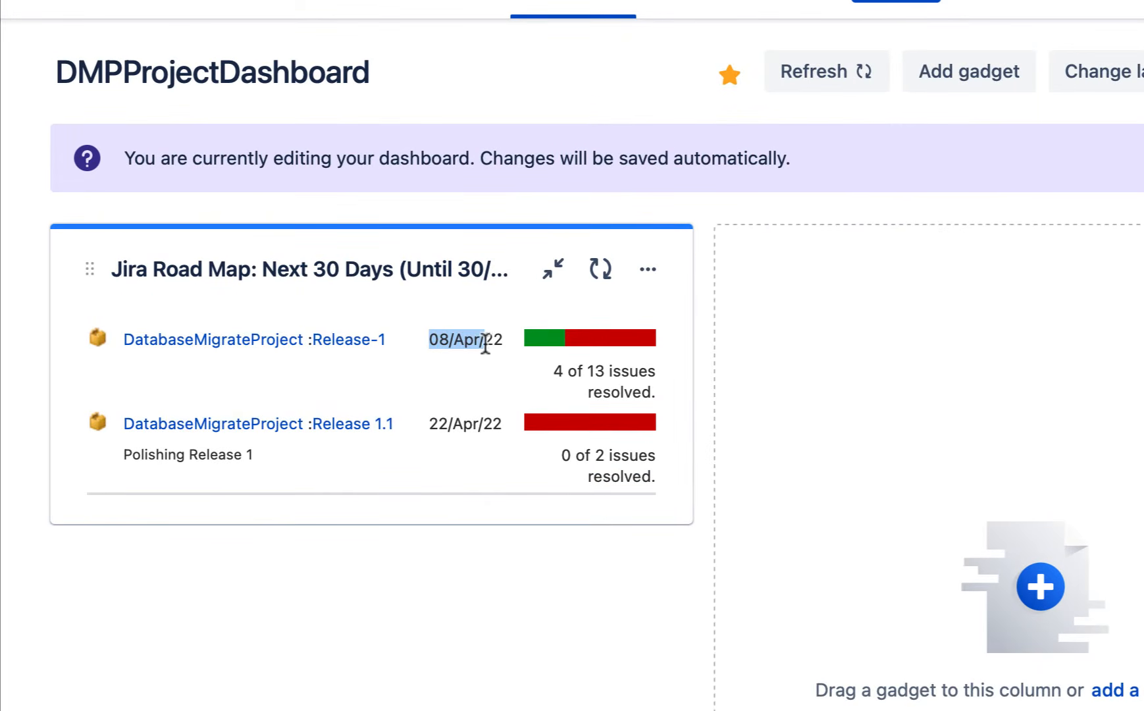
{"action": "left_click_drag", "start_coordinate": [485, 343], "coordinate": [503, 343]}
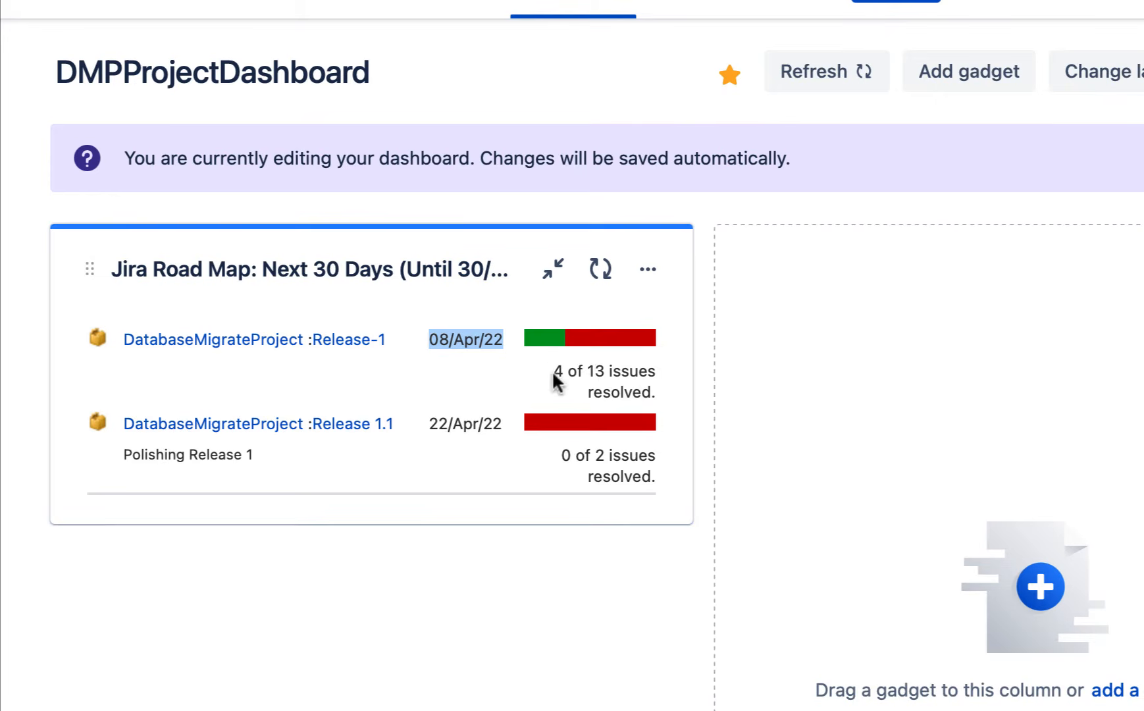
{"action": "left_click_drag", "start_coordinate": [553, 370], "coordinate": [659, 391]}
{"action": "left_click", "coordinate": [664, 391]}
{"action": "mouse_move", "coordinate": [635, 350]}
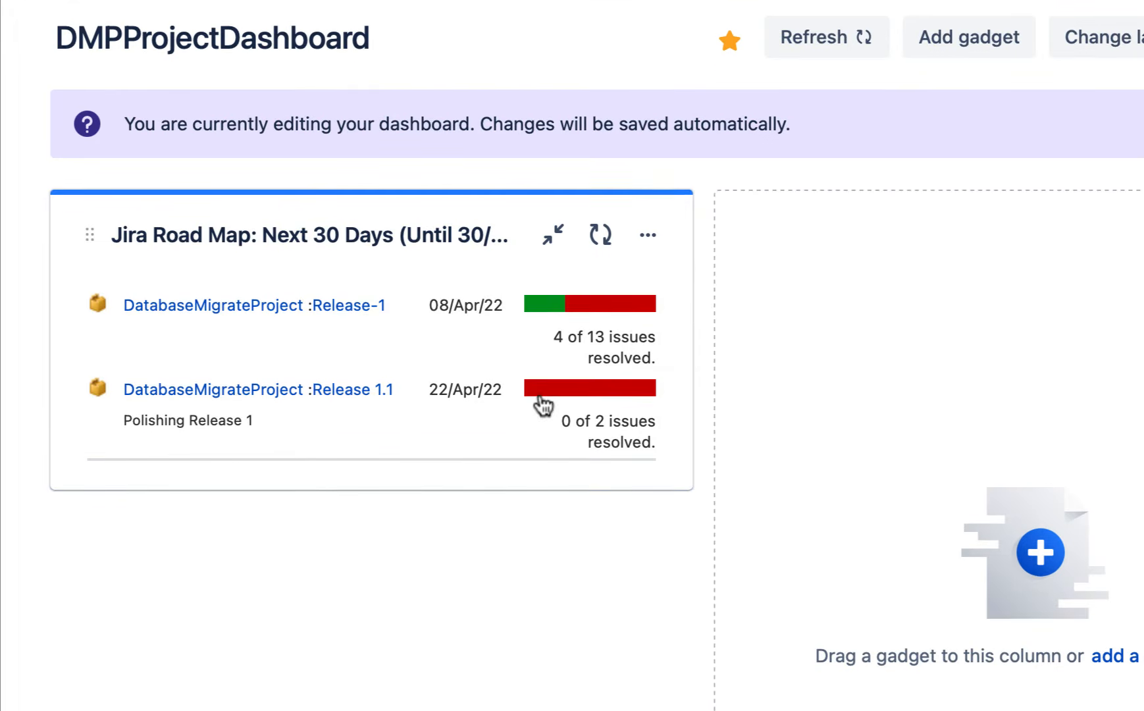
{"action": "left_click_drag", "start_coordinate": [503, 426], "coordinate": [430, 426]}
{"action": "left_click", "coordinate": [440, 426]}
{"action": "left_click_drag", "start_coordinate": [433, 270], "coordinate": [506, 267]}
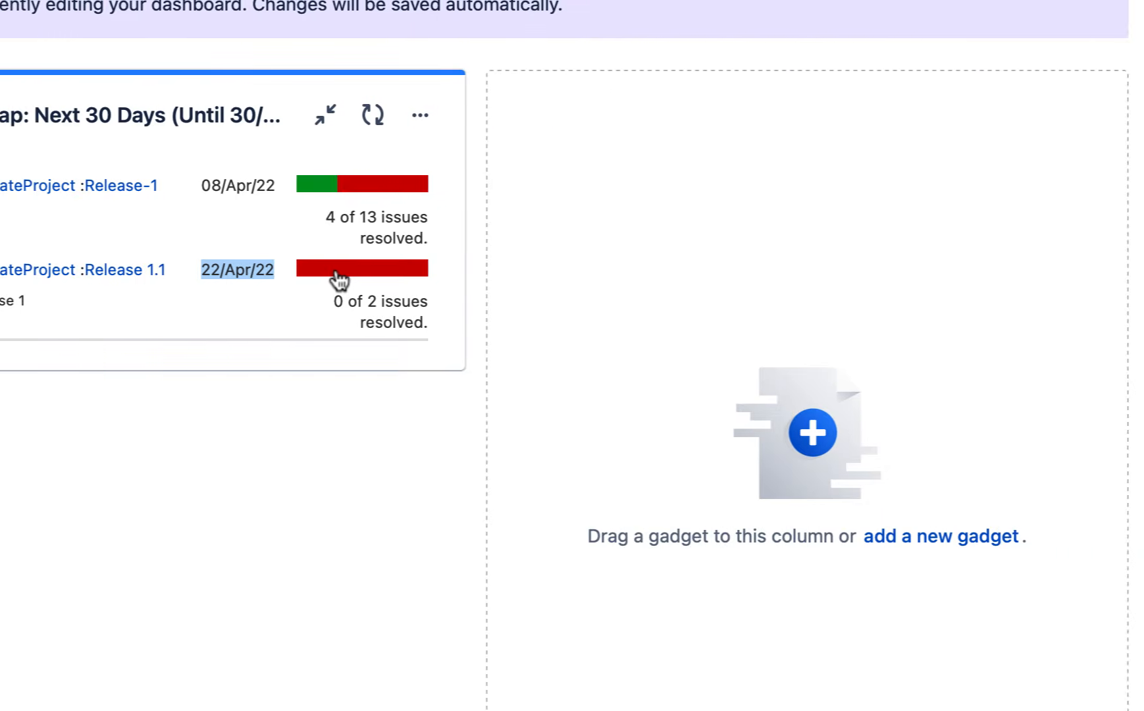
{"action": "mouse_move", "coordinate": [525, 282]}
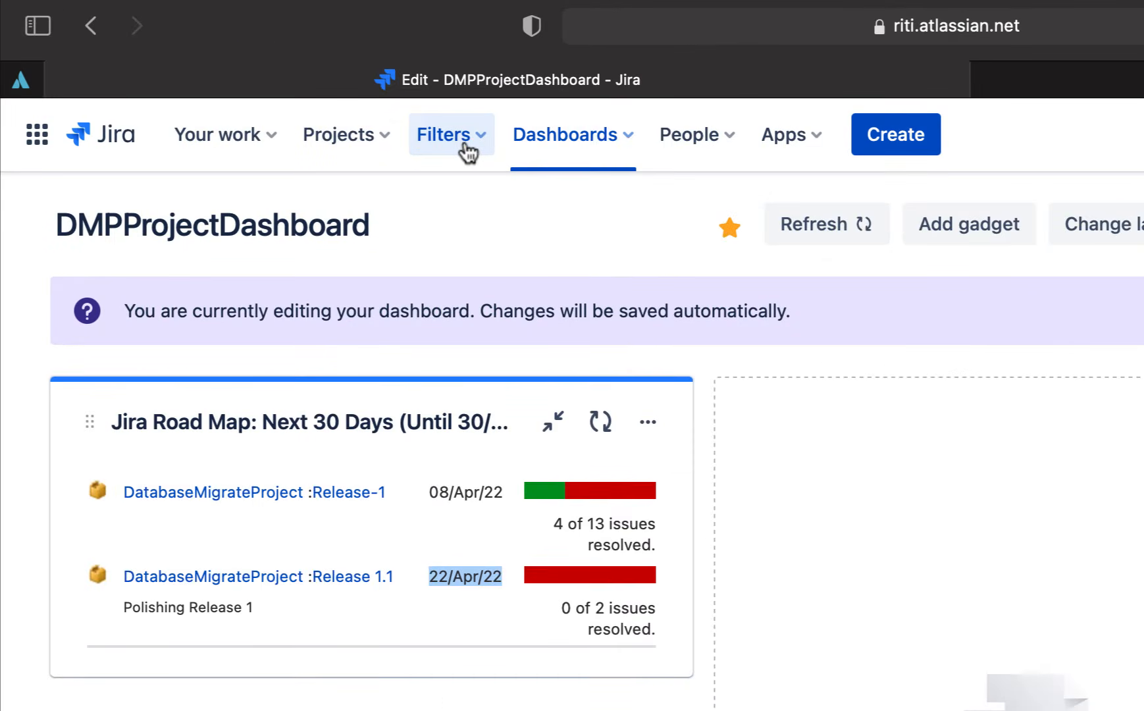
Open the Releases page of DatabaseMigrateProject to check the start and release dates of its unreleased versions.
{"action": "left_click", "coordinate": [371, 146]}
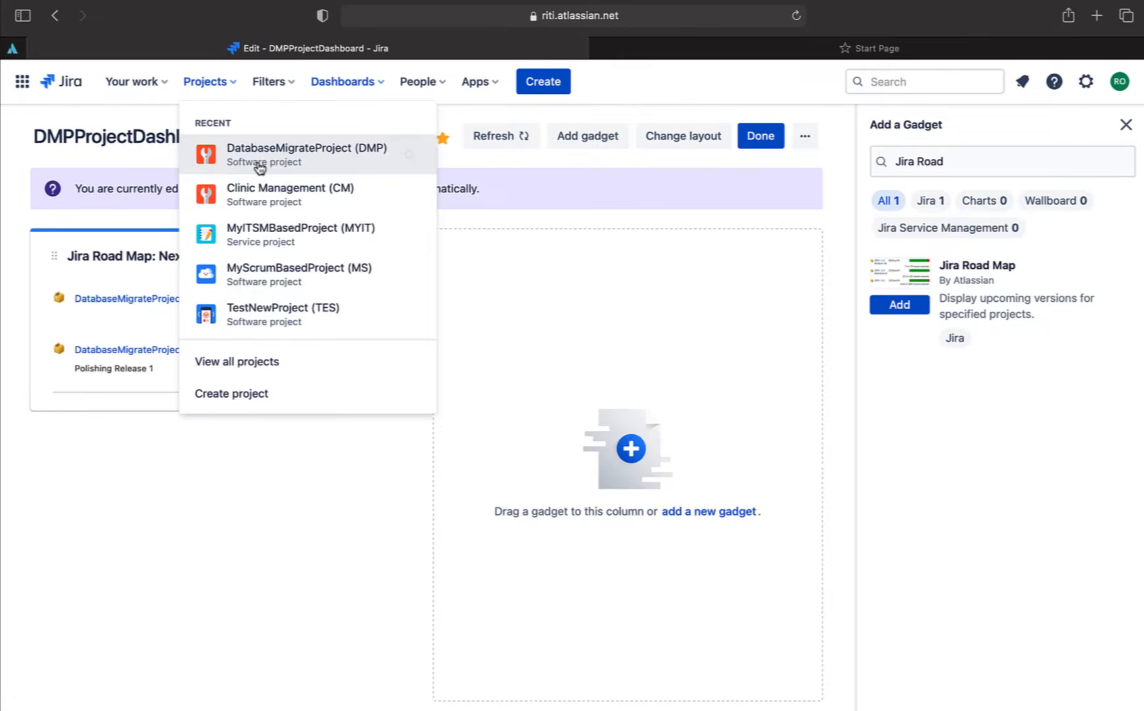
{"action": "left_click", "coordinate": [424, 266]}
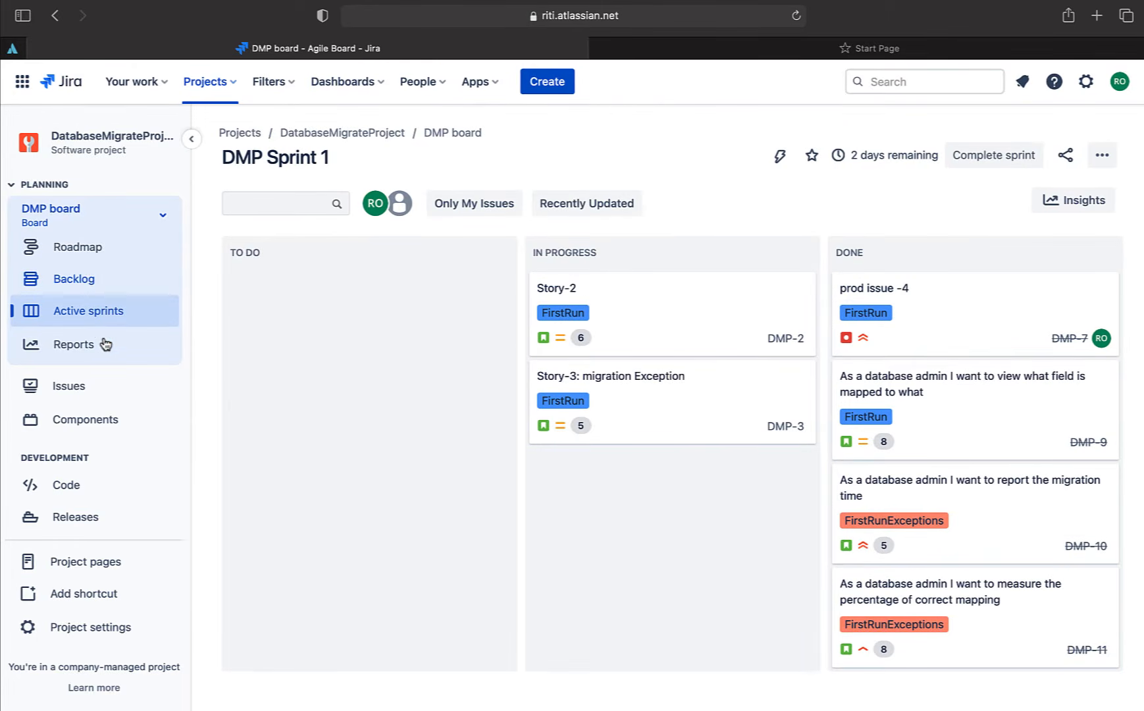
{"action": "left_click", "coordinate": [83, 520]}
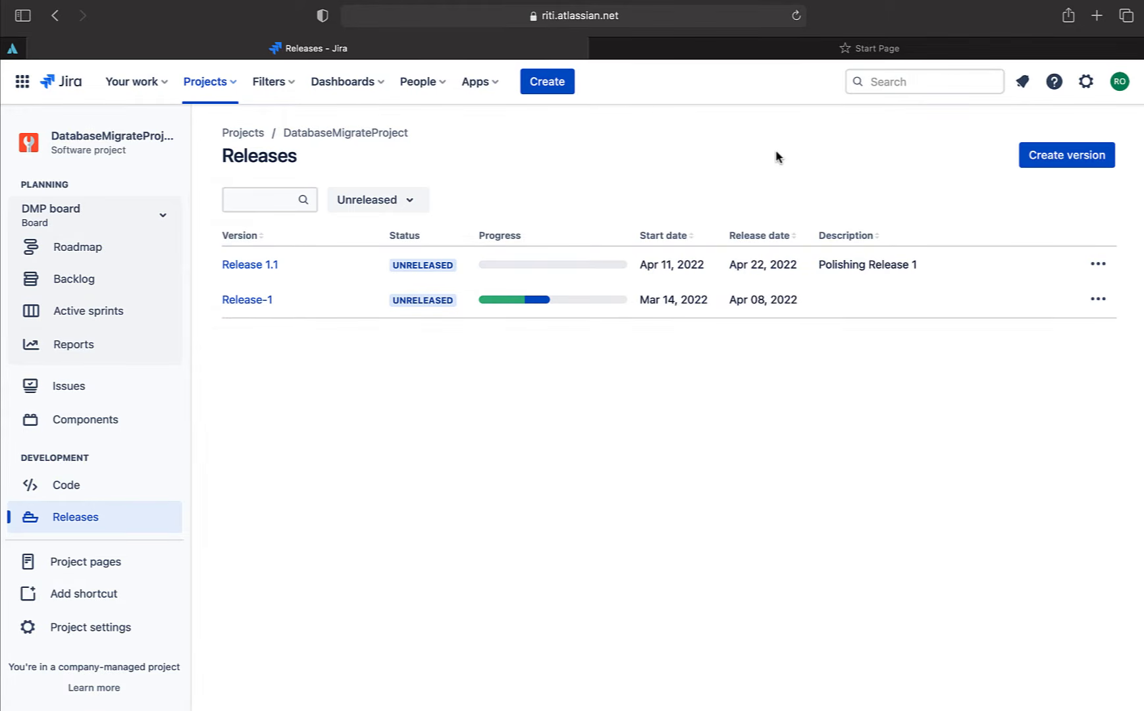
Return to DMPProjectDashboard and open it for editing.
{"action": "left_click", "coordinate": [342, 81]}
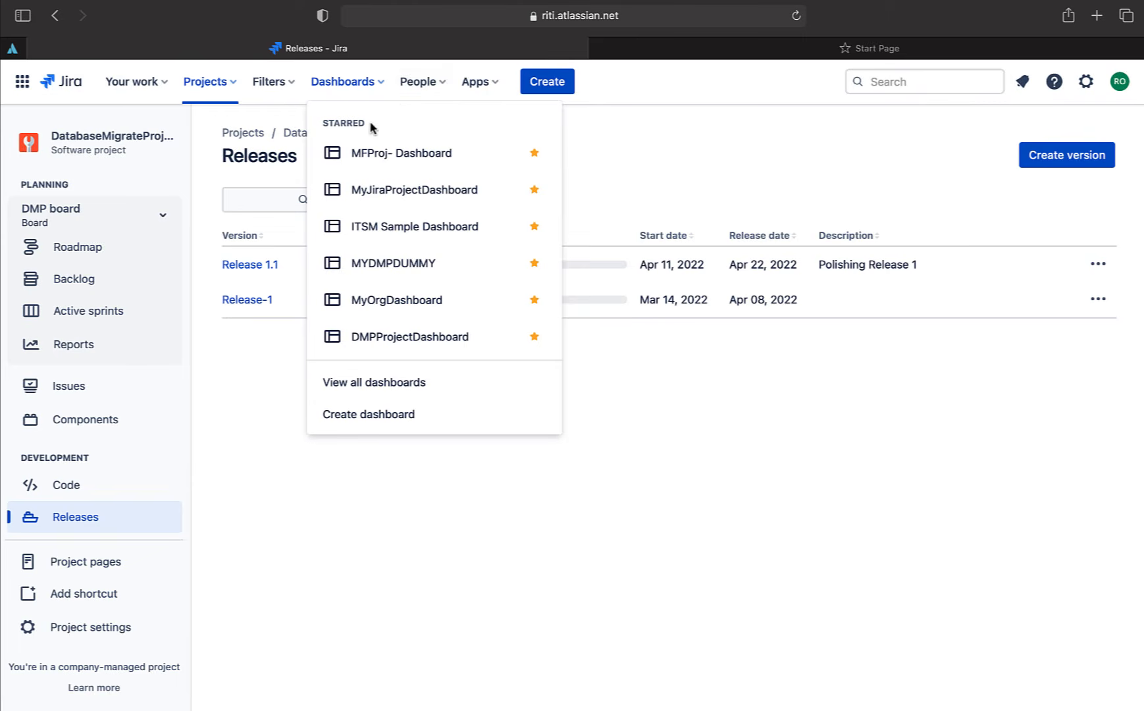
{"action": "left_click", "coordinate": [404, 343]}
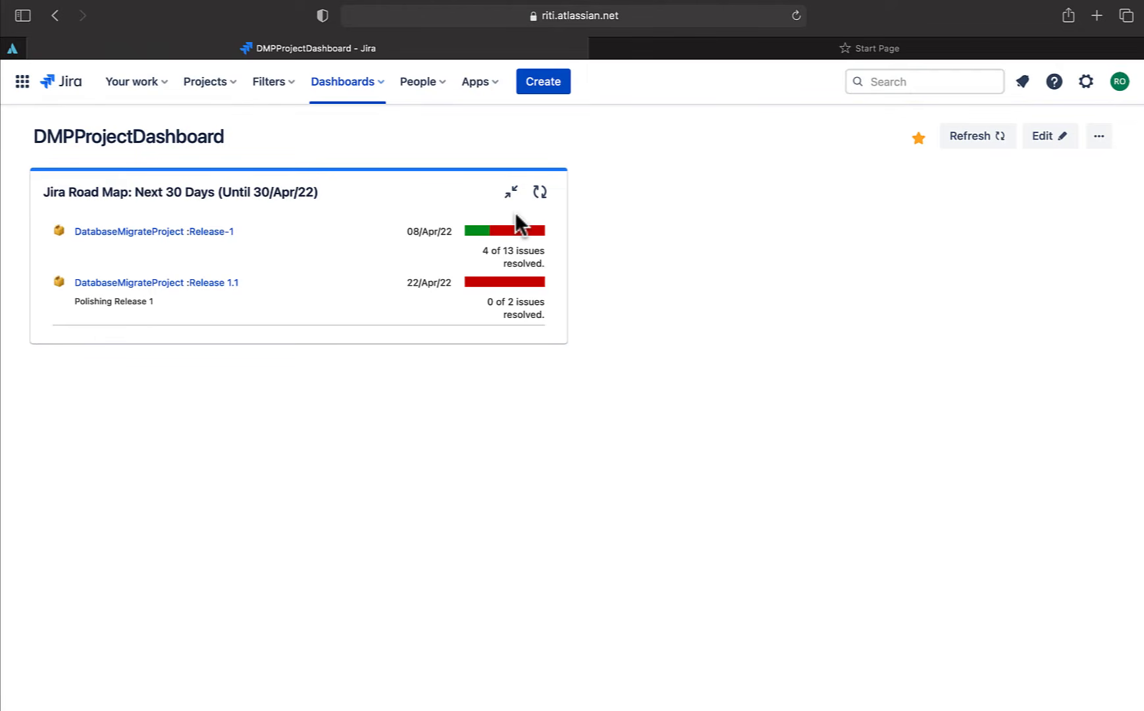
{"action": "left_click", "coordinate": [1052, 138]}
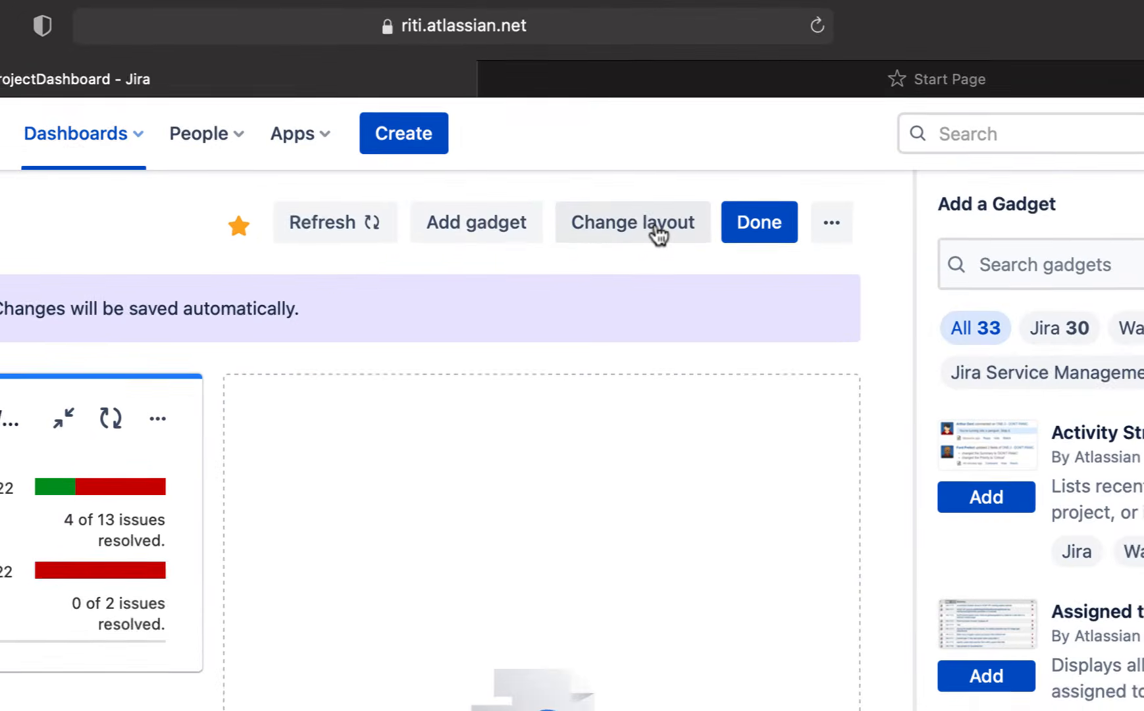
Change the dashboard layout to three columns and move the Jira Road Map gadget to the middle column.
{"action": "left_click", "coordinate": [657, 232]}
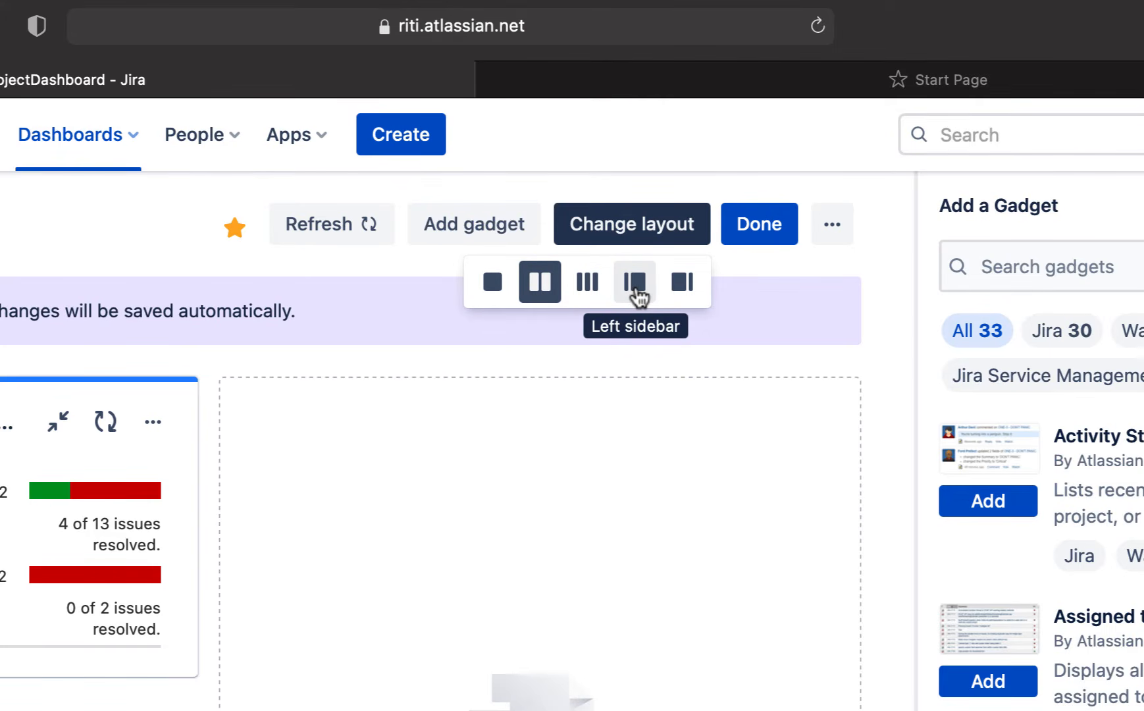
{"action": "left_click", "coordinate": [594, 293]}
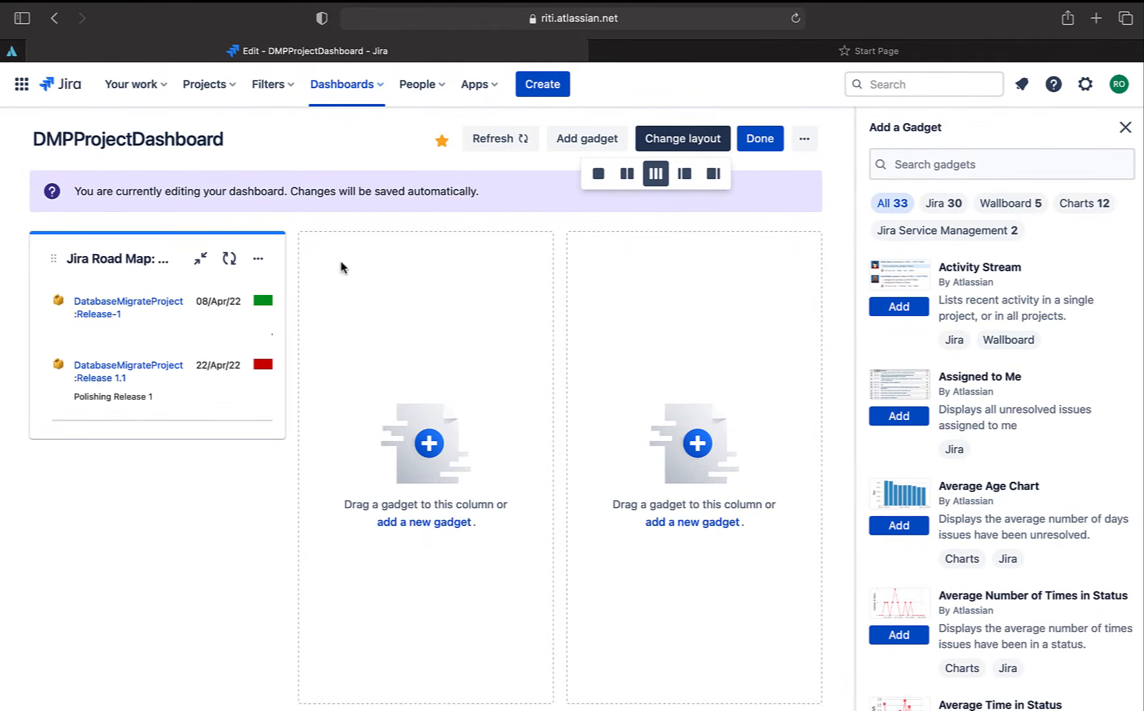
{"action": "left_click", "coordinate": [1125, 127]}
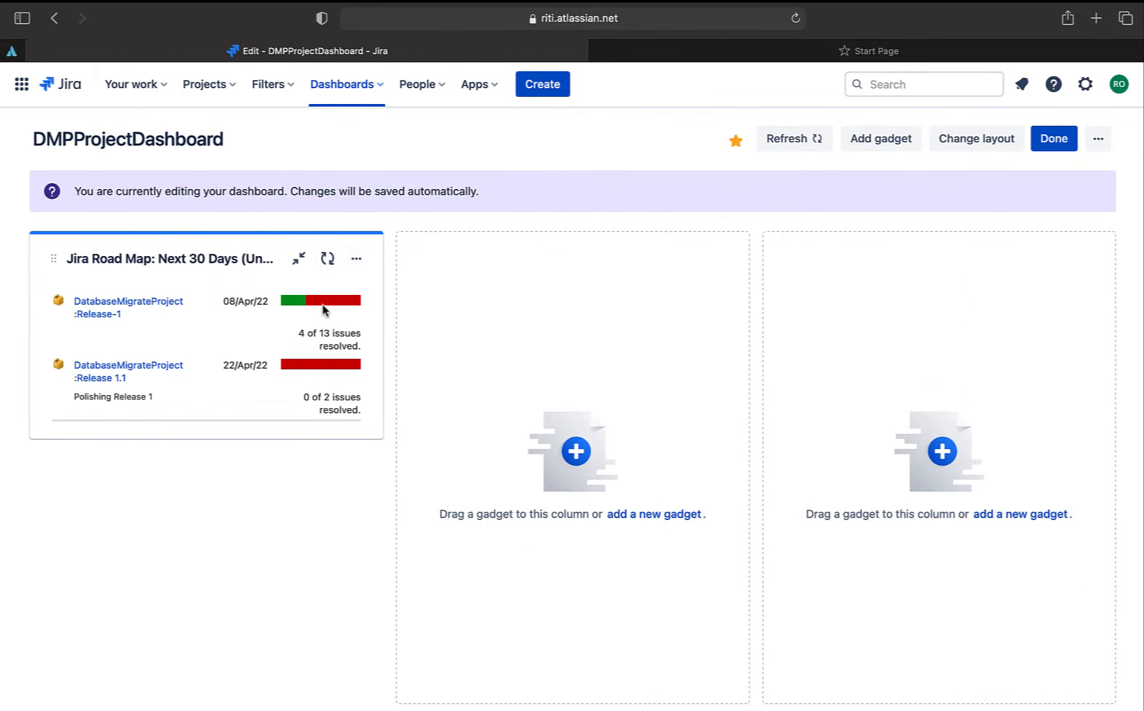
{"action": "left_click_drag", "start_coordinate": [245, 260], "coordinate": [557, 249]}
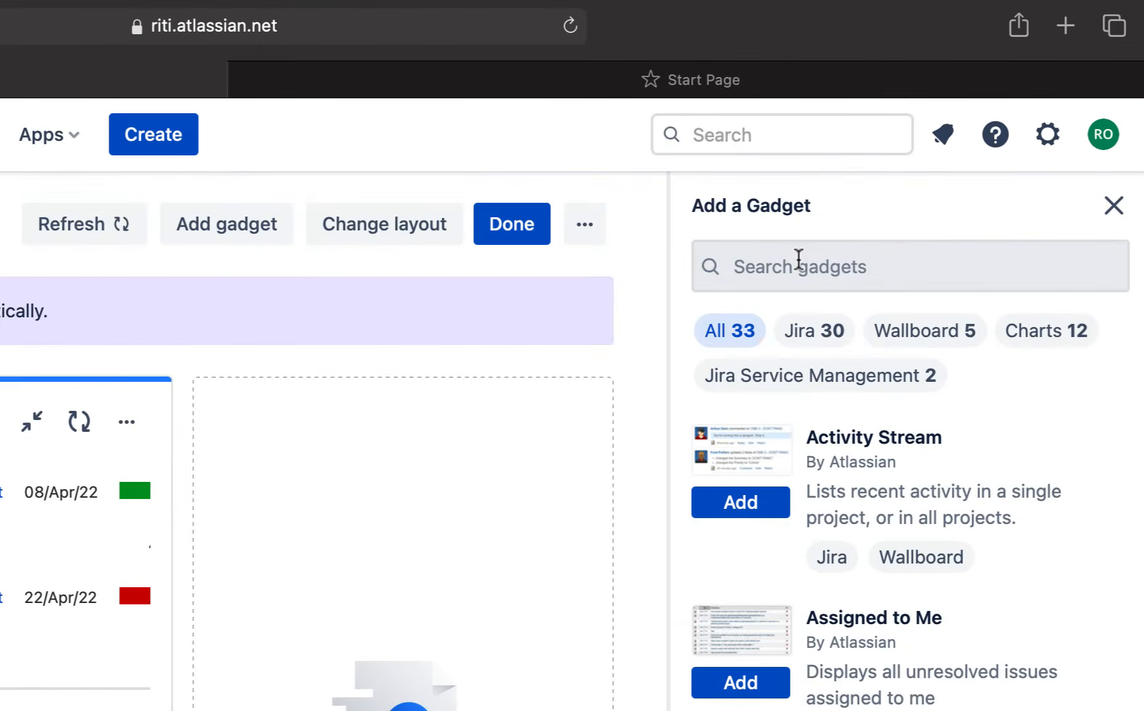
Search the gadgets for "Filter" and add the Filter Results gadget to the dashboard.
{"action": "left_click", "coordinate": [934, 161]}
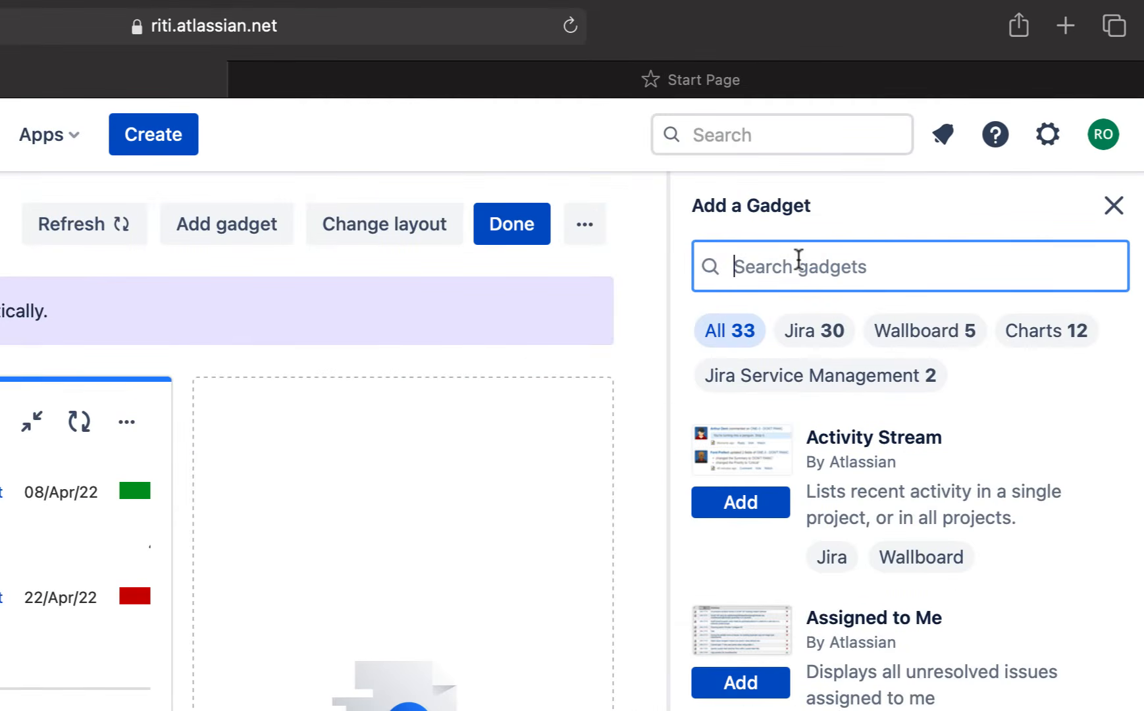
{"action": "type", "text": "Filter"}
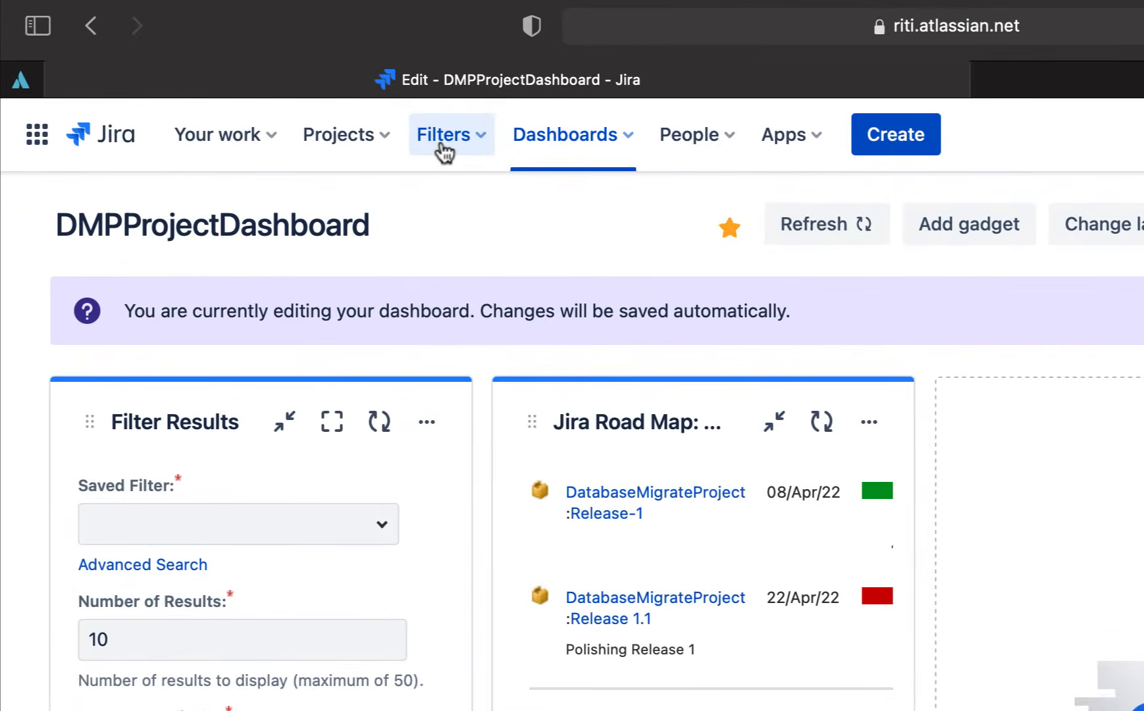
Open the advanced issue search and replace the default JQL query with the condition project=DatabaseMigrateProject.
{"action": "left_click", "coordinate": [443, 150]}
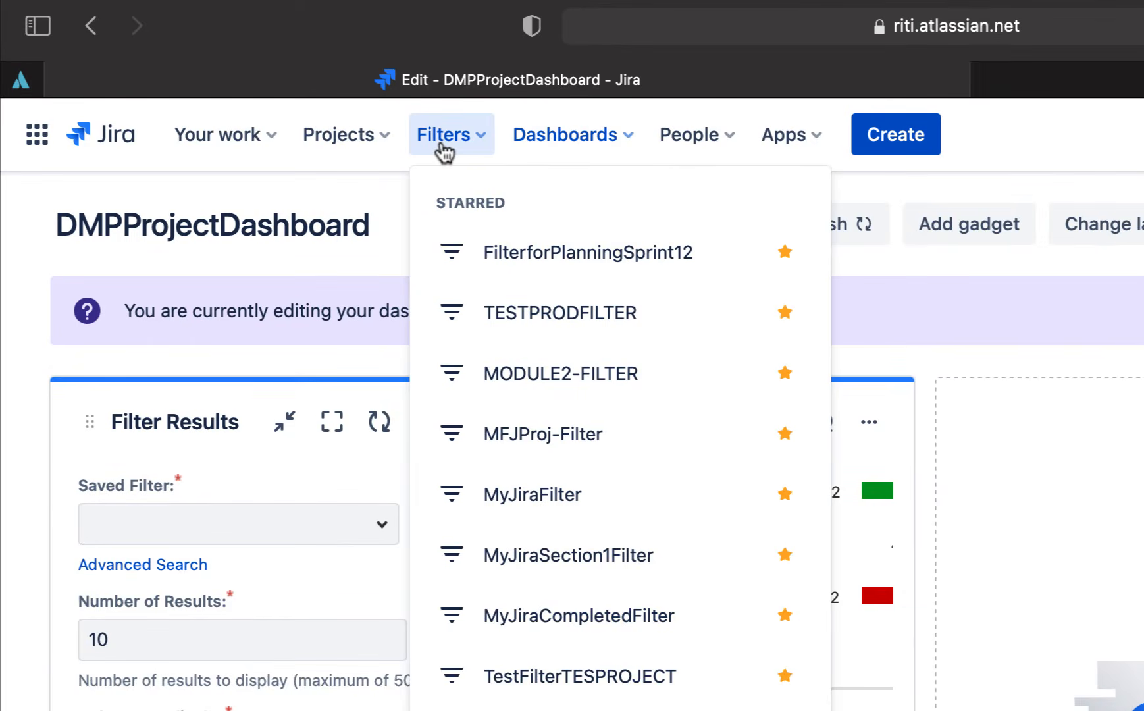
{"action": "scroll", "coordinate": [527, 488], "scroll_direction": "down", "scroll_amount": 3}
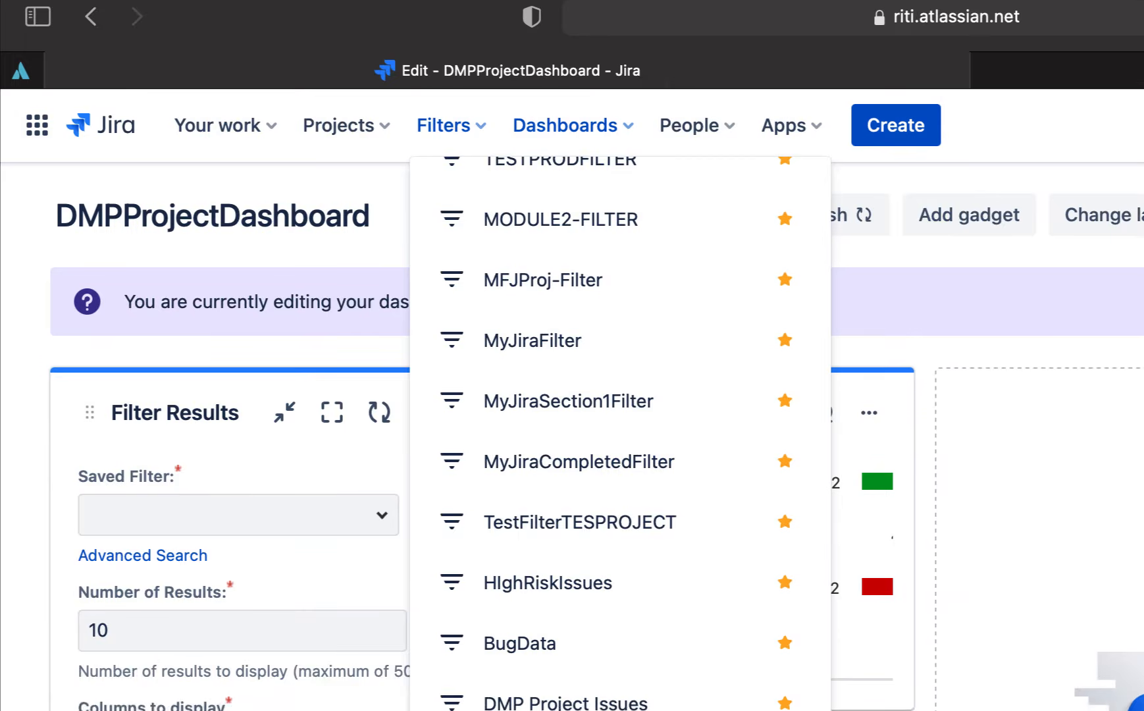
{"action": "left_click", "coordinate": [538, 509]}
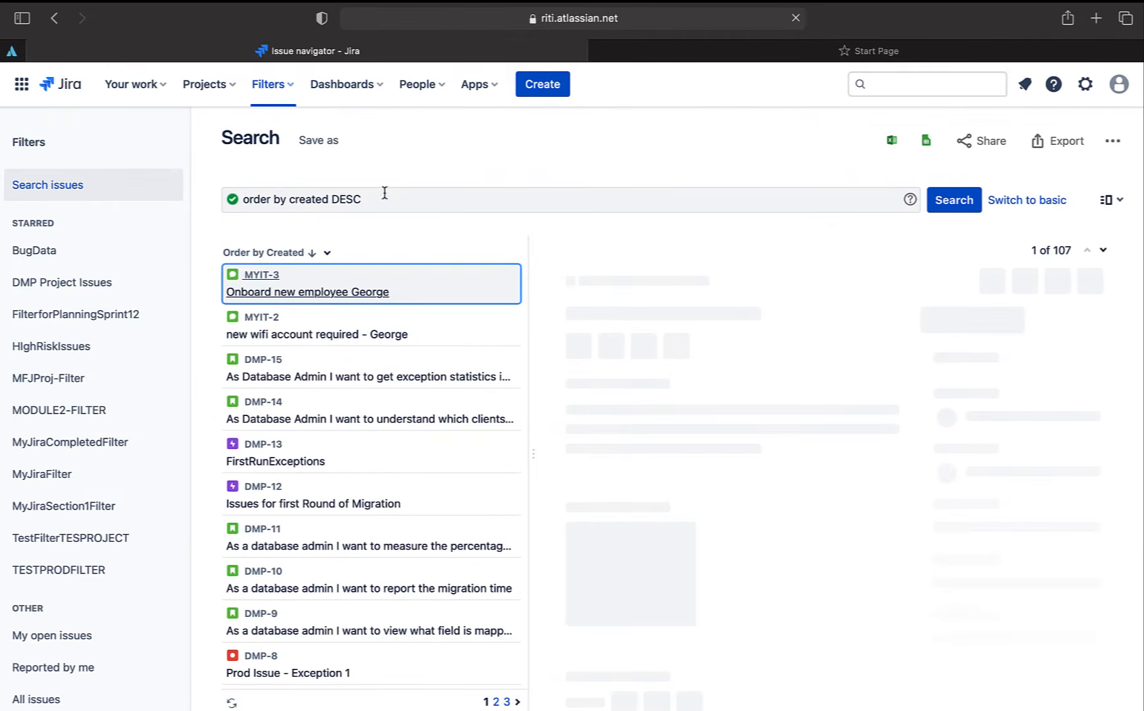
{"action": "left_click", "coordinate": [385, 192]}
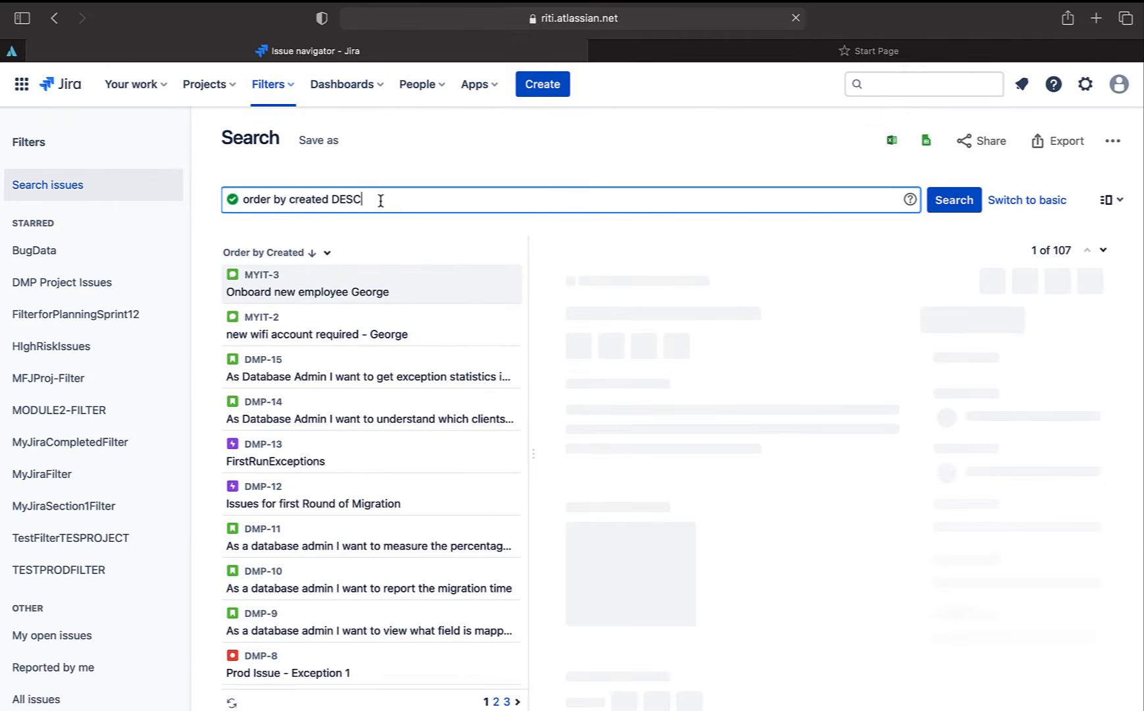
{"action": "key", "text": "super+a"}
{"action": "type", "text": "projevt"}
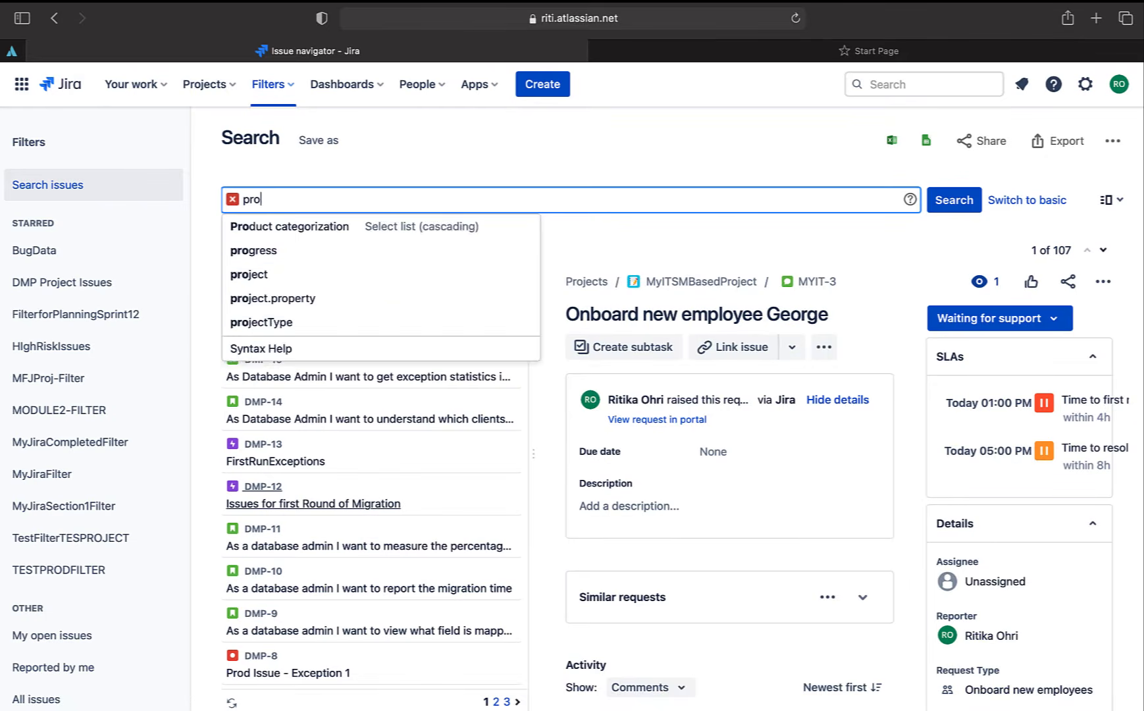
{"action": "key", "text": "BackSpace"}
{"action": "key", "text": "BackSpace"}
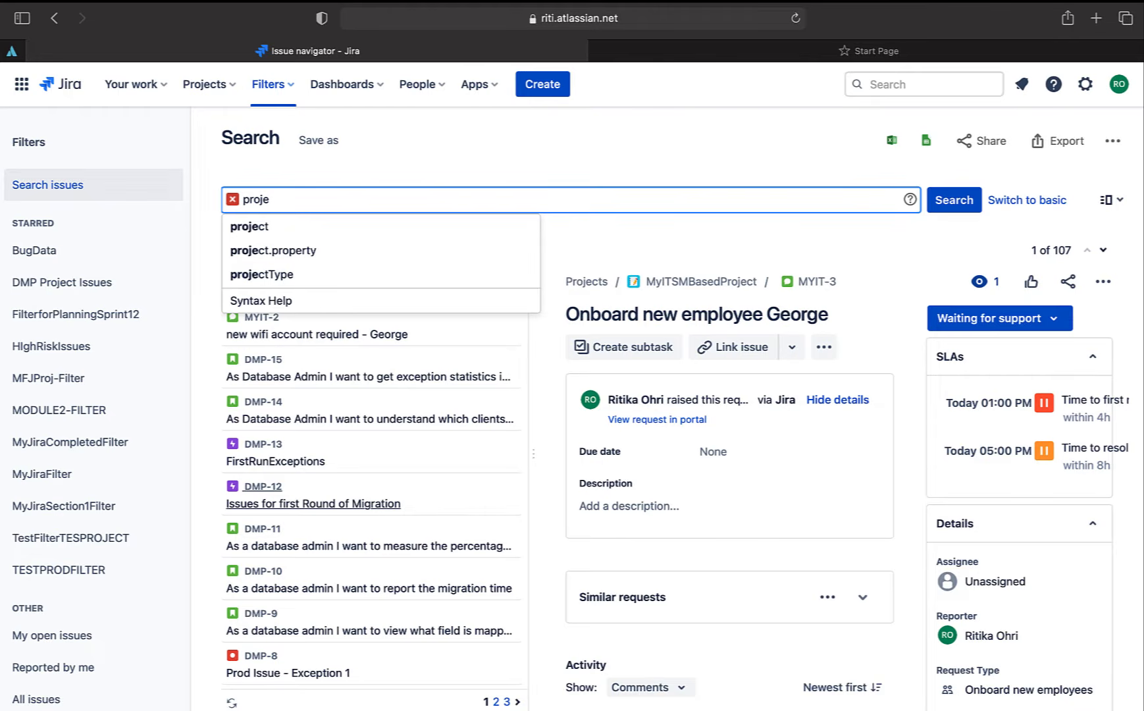
{"action": "type", "text": "ct=DatabaseMigrateProject and R"}
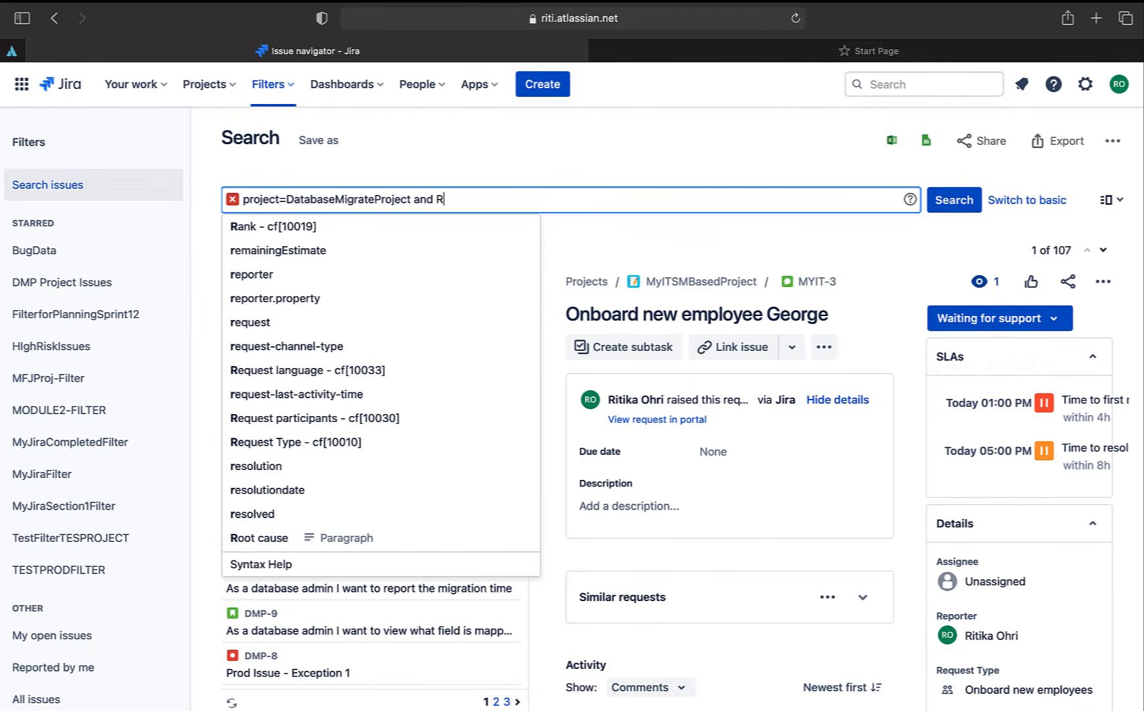
{"action": "key", "text": "BackSpace"}
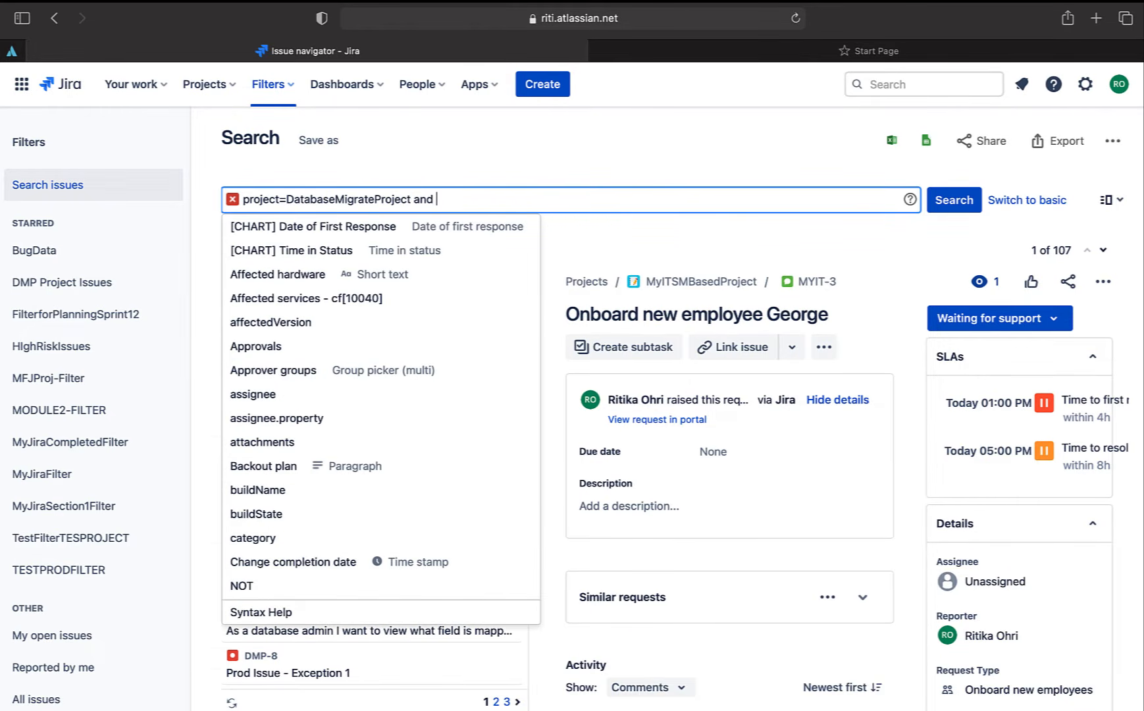
Extend the JQL query with the condition fixVersion = Release-1.
{"action": "type", "text": "fixV"}
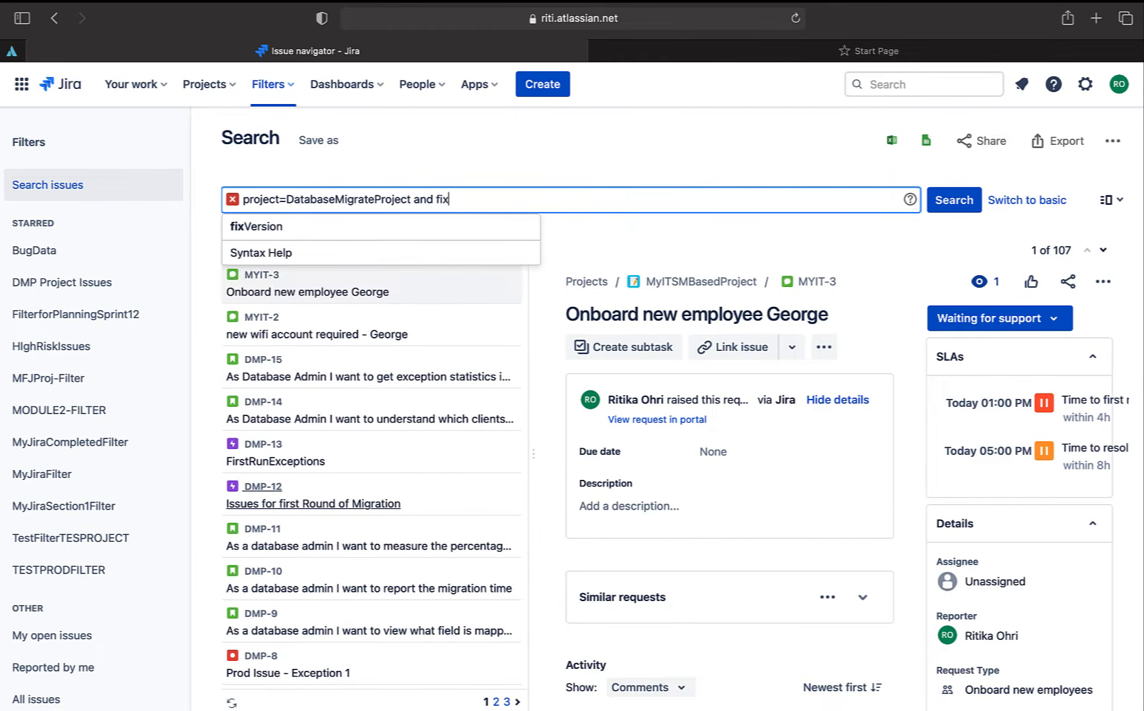
{"action": "type", "text": "er"}
{"action": "left_click", "coordinate": [370, 230]}
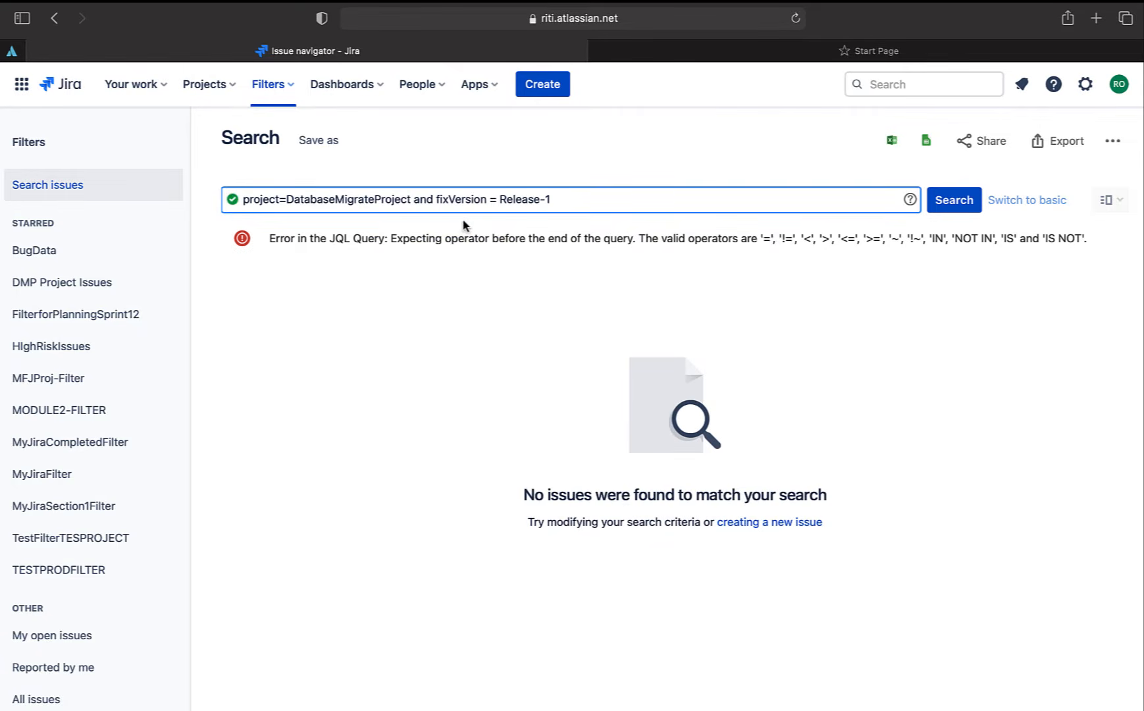
Add the condition "Story Points[Number]">5 to the JQL query and run the search.
{"action": "type", "text": "and "}
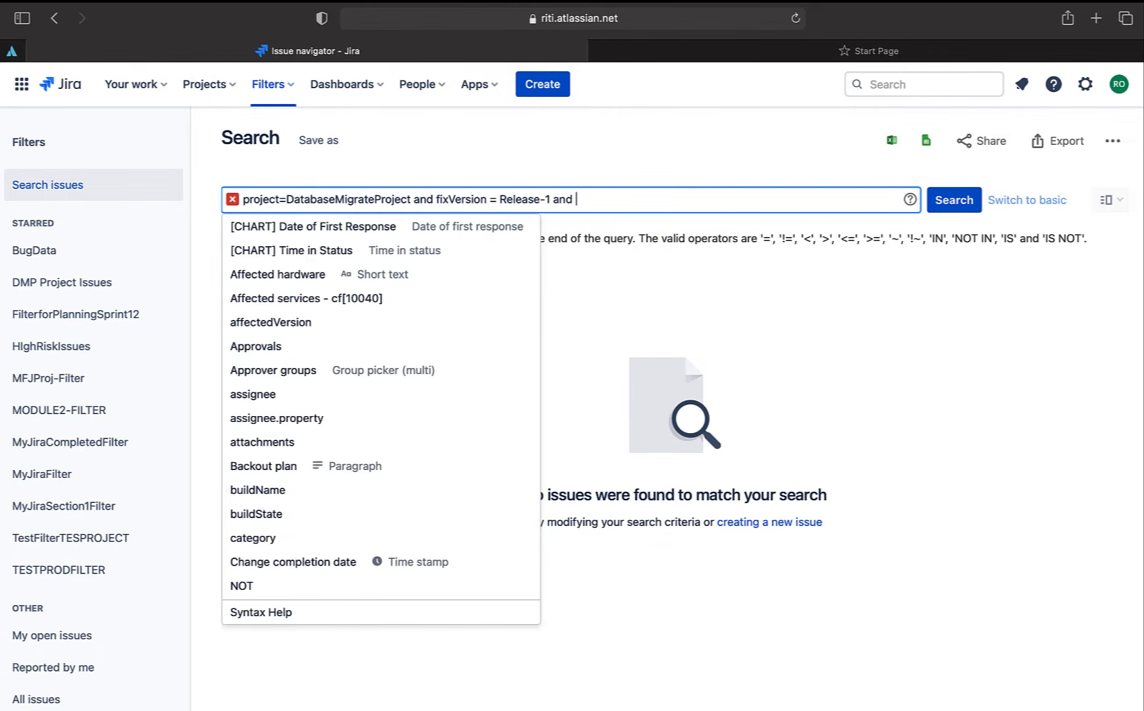
{"action": "type", "text": "story"}
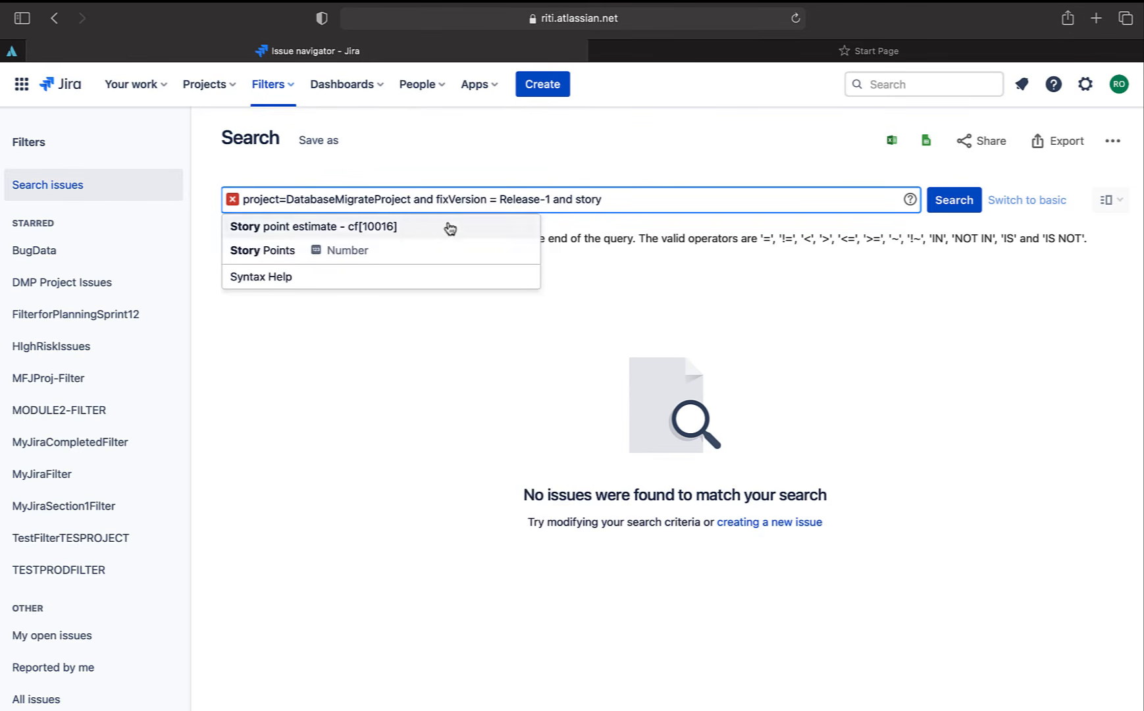
{"action": "left_click", "coordinate": [337, 257]}
{"action": "type", "text": ">"}
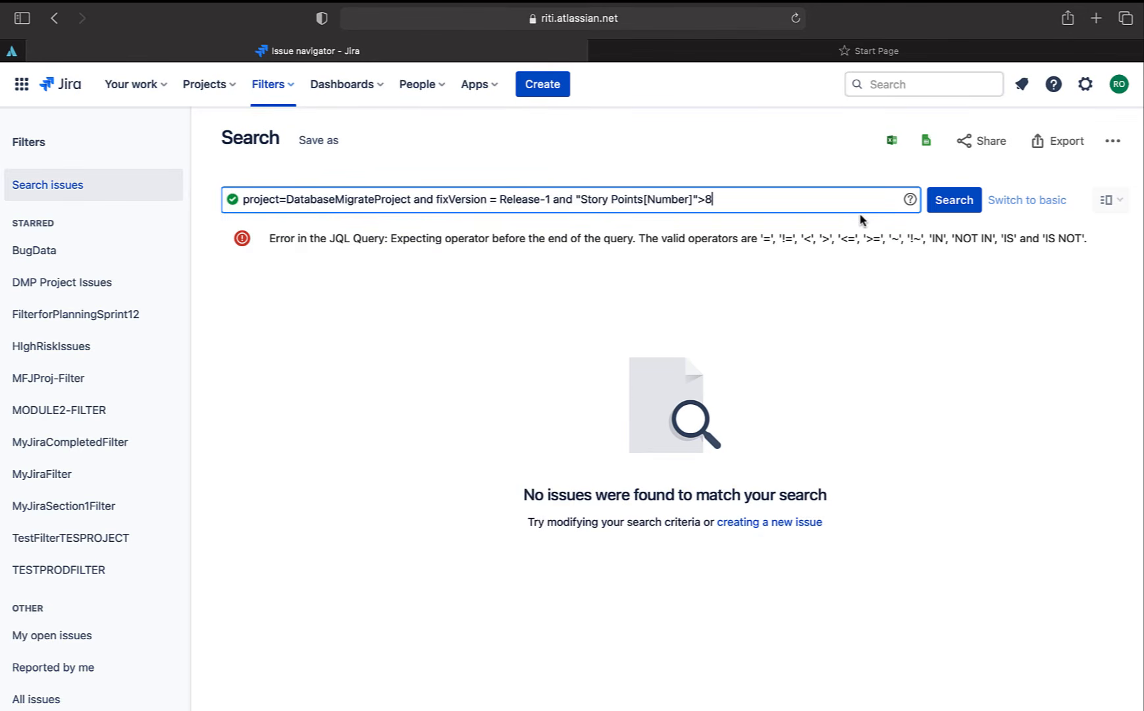
{"action": "type", "text": "5"}
{"action": "left_click", "coordinate": [953, 199]}
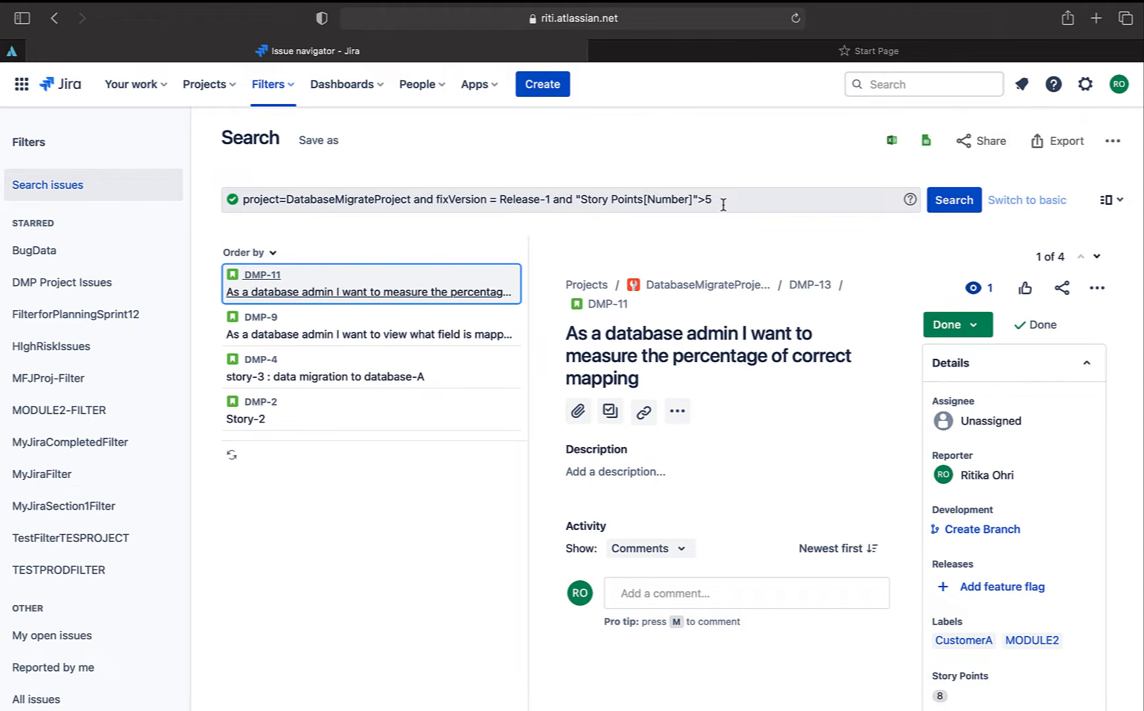
Save the search as a filter named DMP_HighRiskIssues.
{"action": "left_click", "coordinate": [318, 146]}
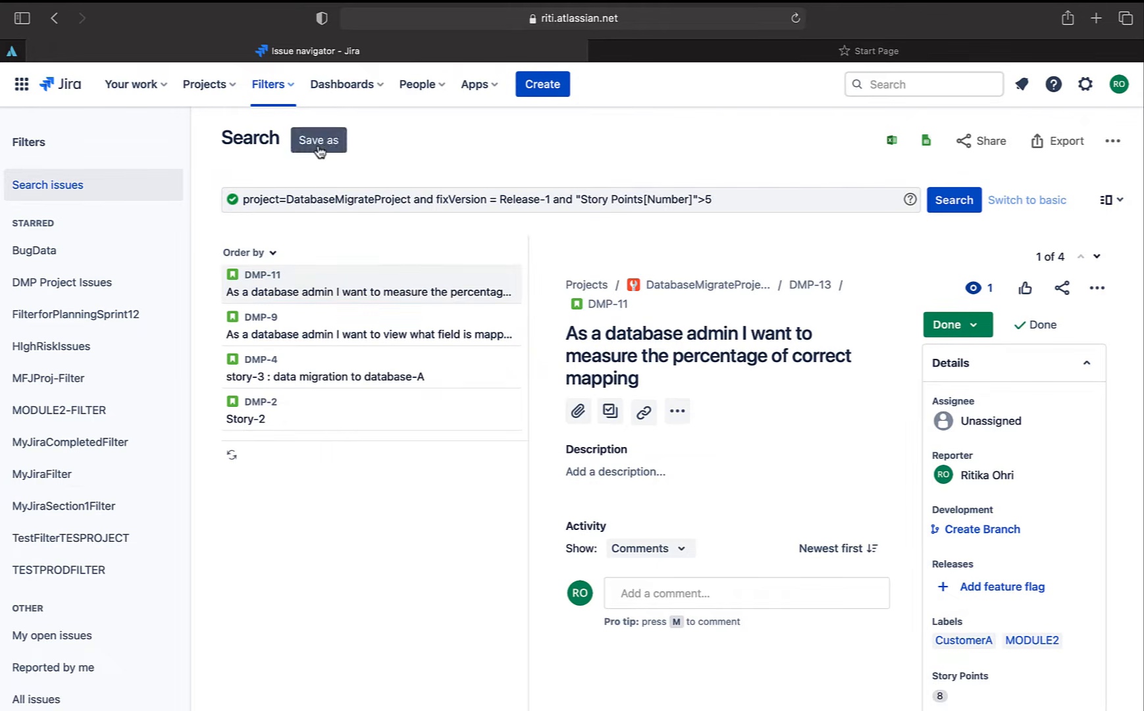
{"action": "type", "text": "DMP_HighRiskIssues"}
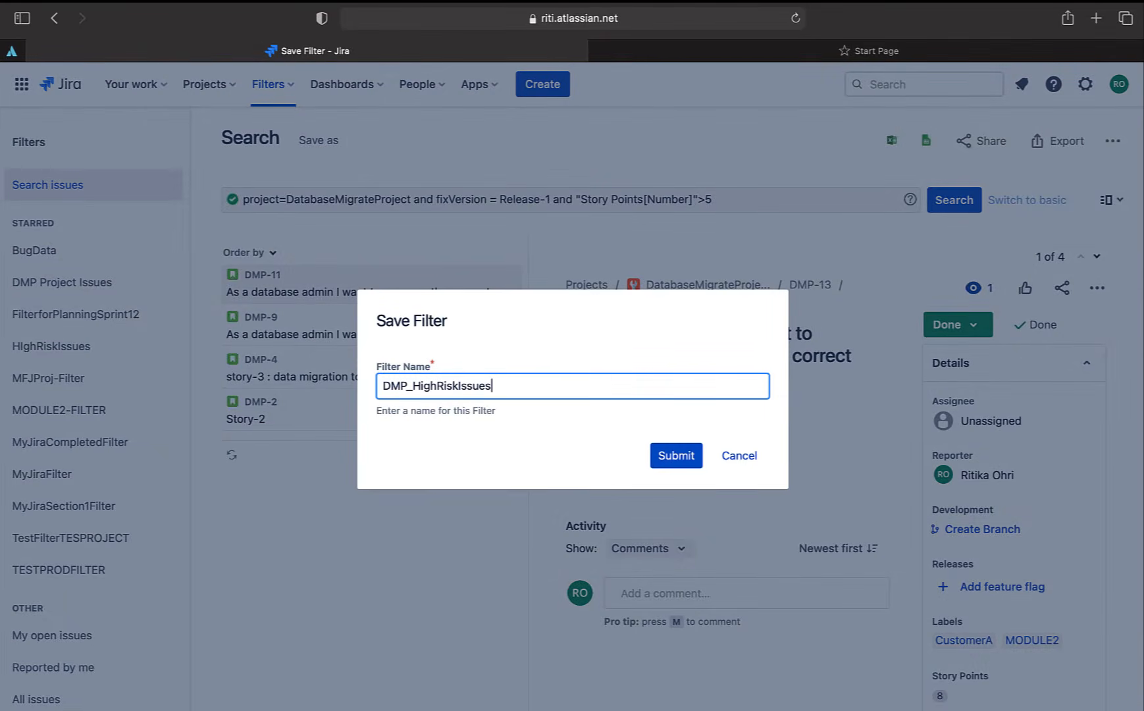
{"action": "left_click", "coordinate": [677, 457]}
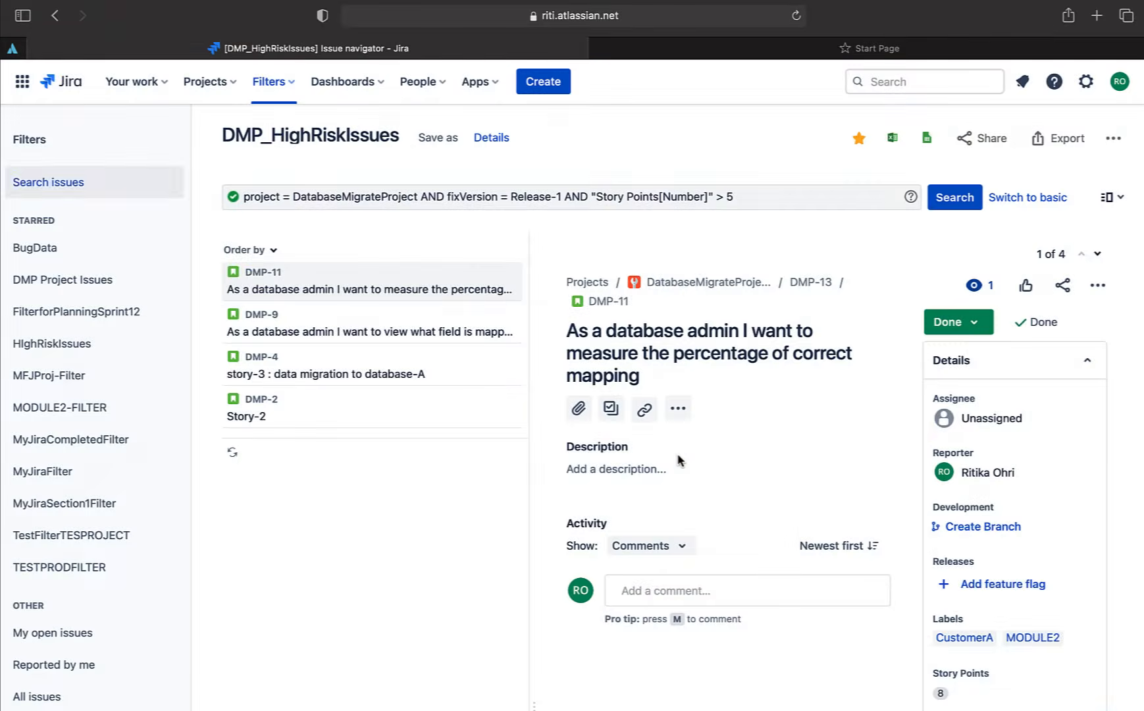
Reopen DMPProjectDashboard for editing and choose DMP_HighRiskIssues as the saved filter of the Filter Results gadget.
{"action": "left_click", "coordinate": [375, 90]}
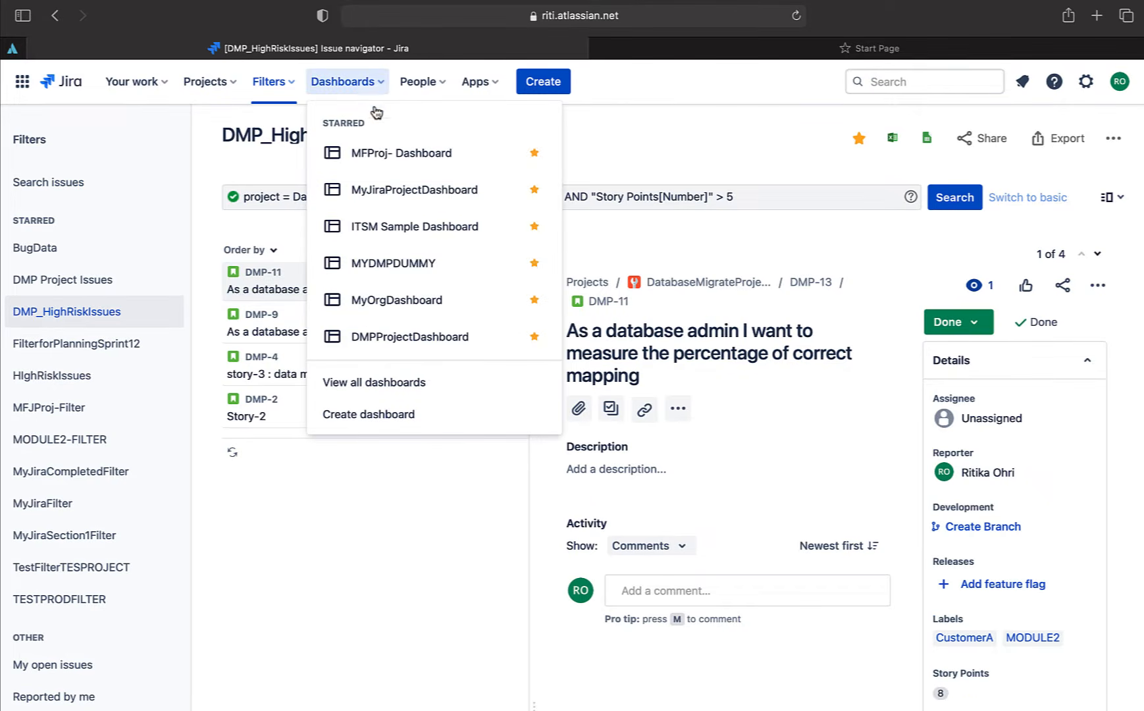
{"action": "left_click", "coordinate": [409, 336]}
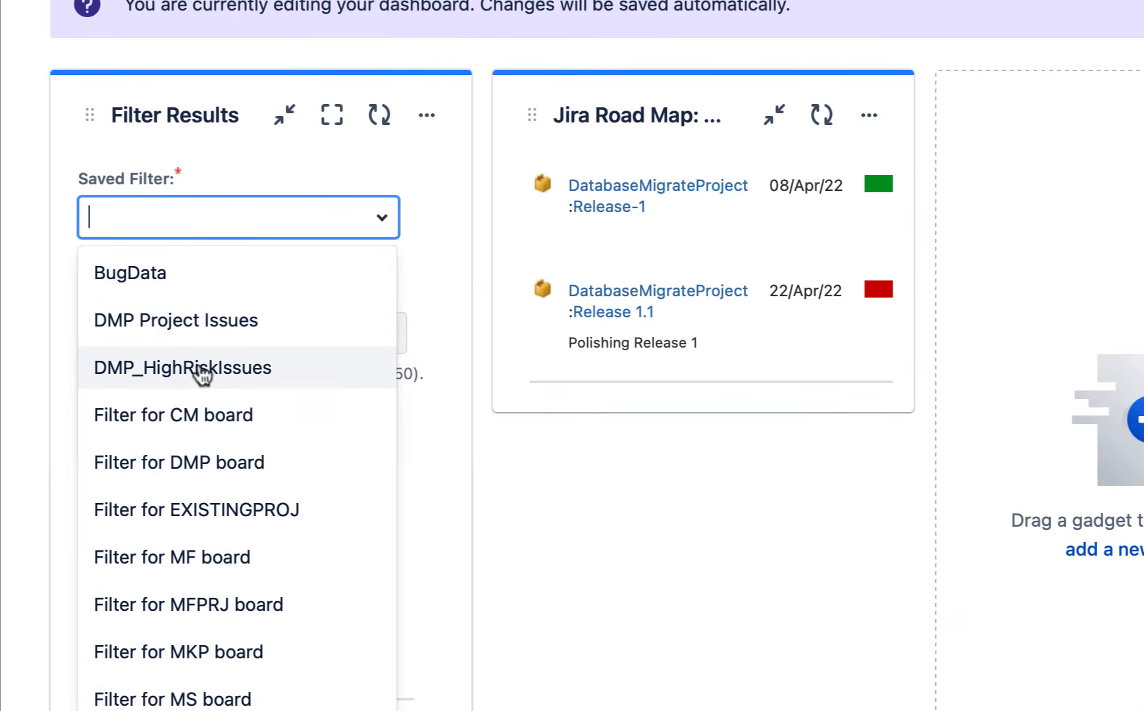
{"action": "left_click", "coordinate": [122, 409]}
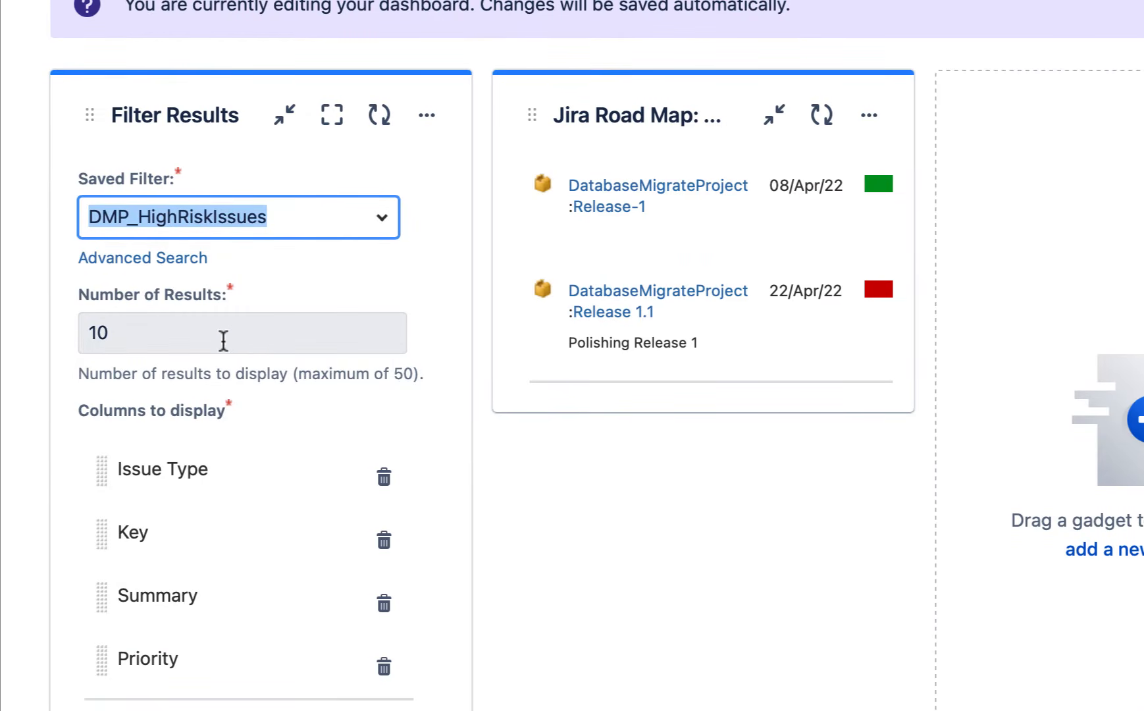
Review the number of results, its allowed maximum and the columns to display in the Filter Results gadget.
{"action": "left_click", "coordinate": [132, 335]}
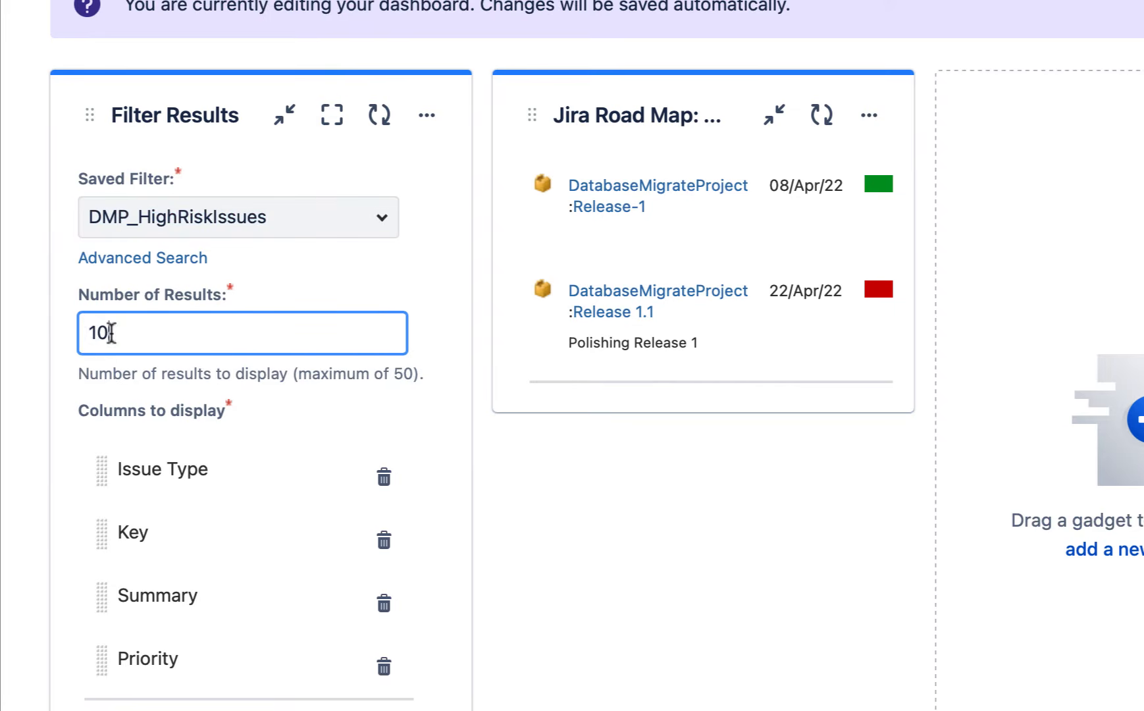
{"action": "double_click", "coordinate": [111, 333]}
{"action": "left_click_drag", "start_coordinate": [358, 373], "coordinate": [416, 375]}
{"action": "left_click", "coordinate": [198, 336]}
{"action": "scroll", "coordinate": [669, 432], "scroll_direction": "down", "scroll_amount": 1}
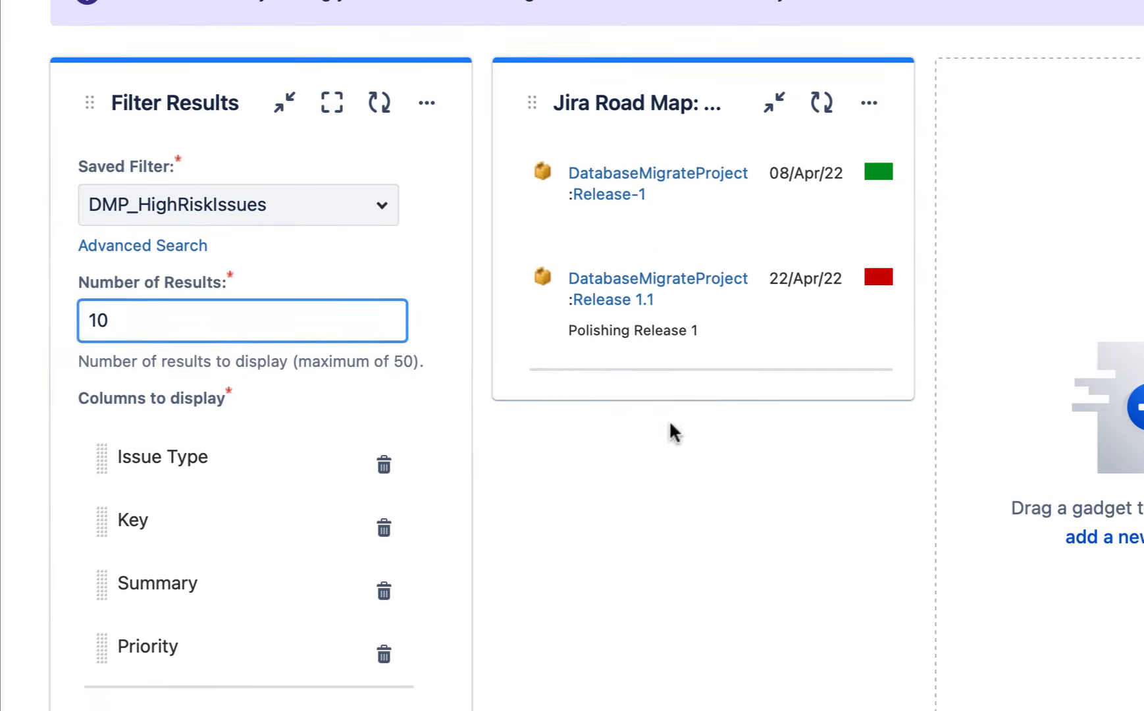
{"action": "left_click", "coordinate": [671, 423]}
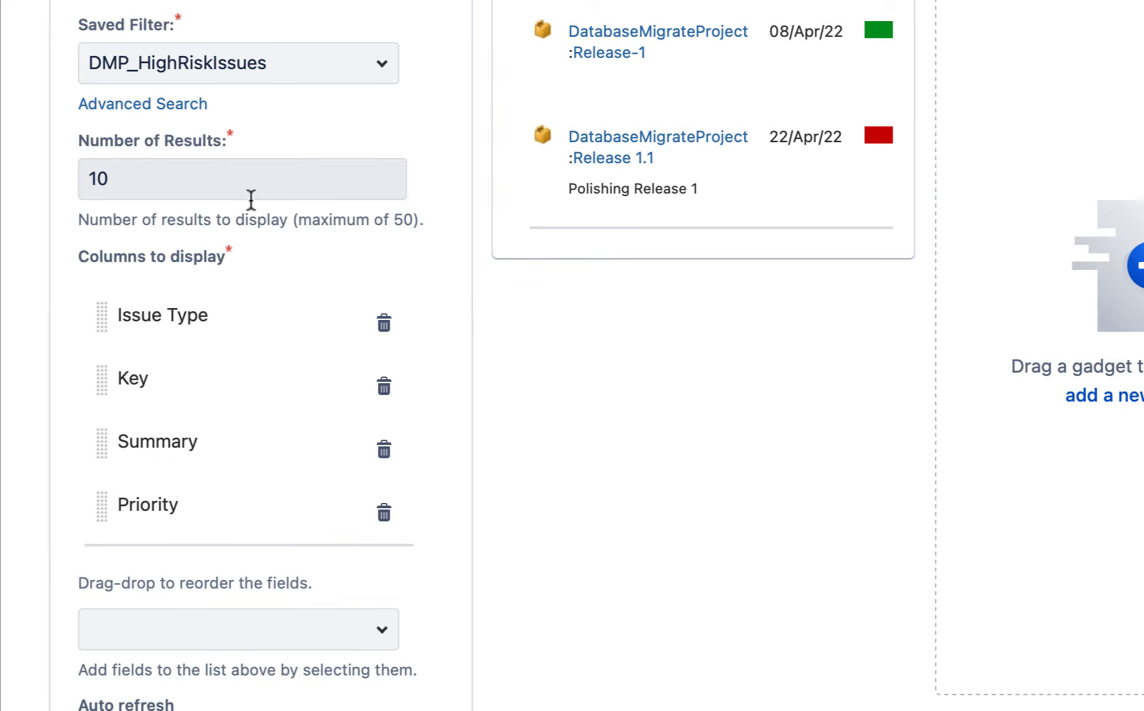
Look through the additional fields that can be added as columns in the Filter Results gadget.
{"action": "scroll", "coordinate": [237, 220], "scroll_direction": "down", "scroll_amount": 3}
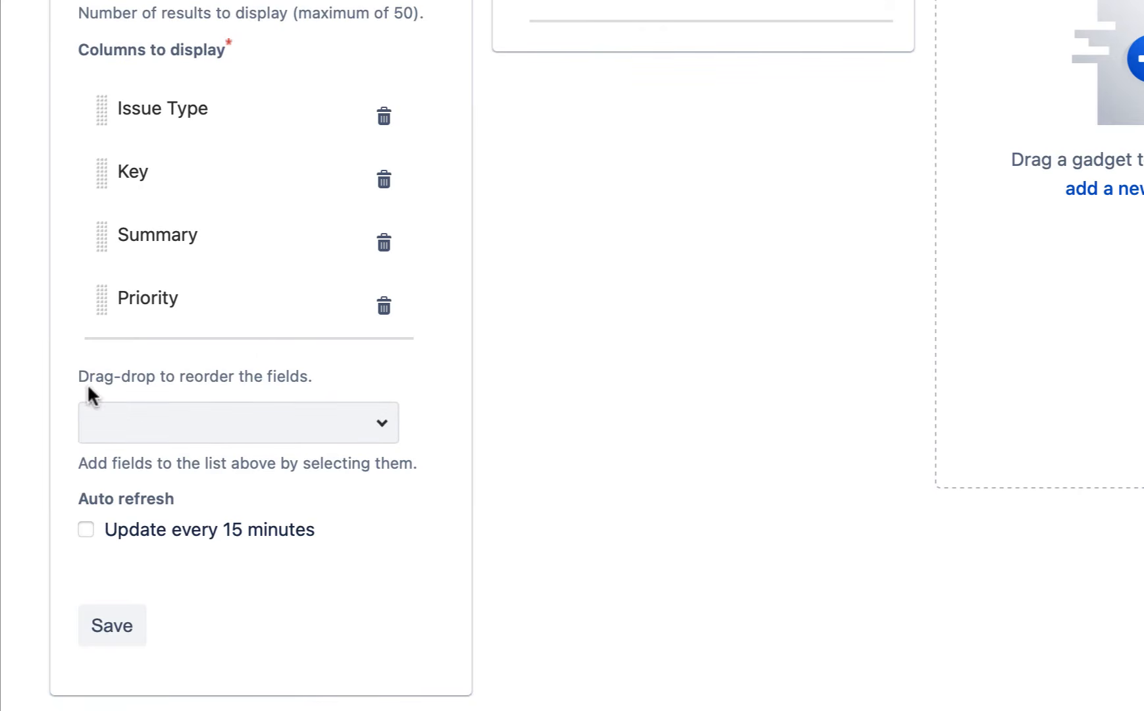
{"action": "left_click_drag", "start_coordinate": [89, 376], "coordinate": [342, 408]}
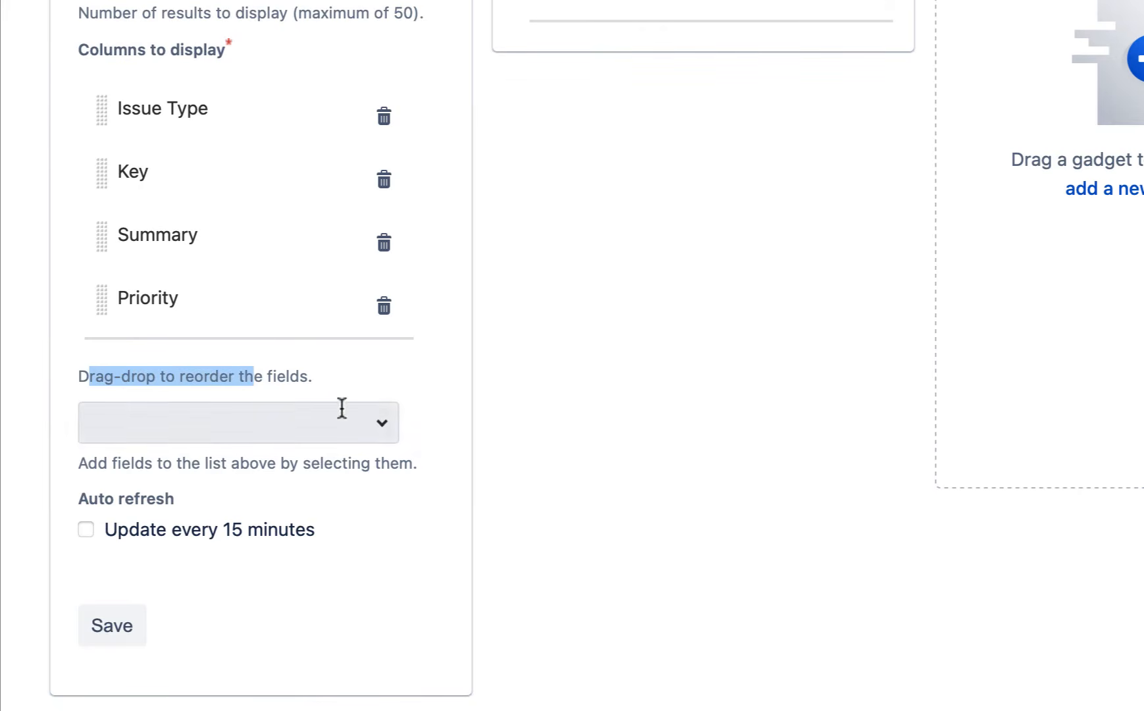
{"action": "left_click", "coordinate": [388, 428]}
{"action": "scroll", "coordinate": [297, 609], "scroll_direction": "down", "scroll_amount": 2}
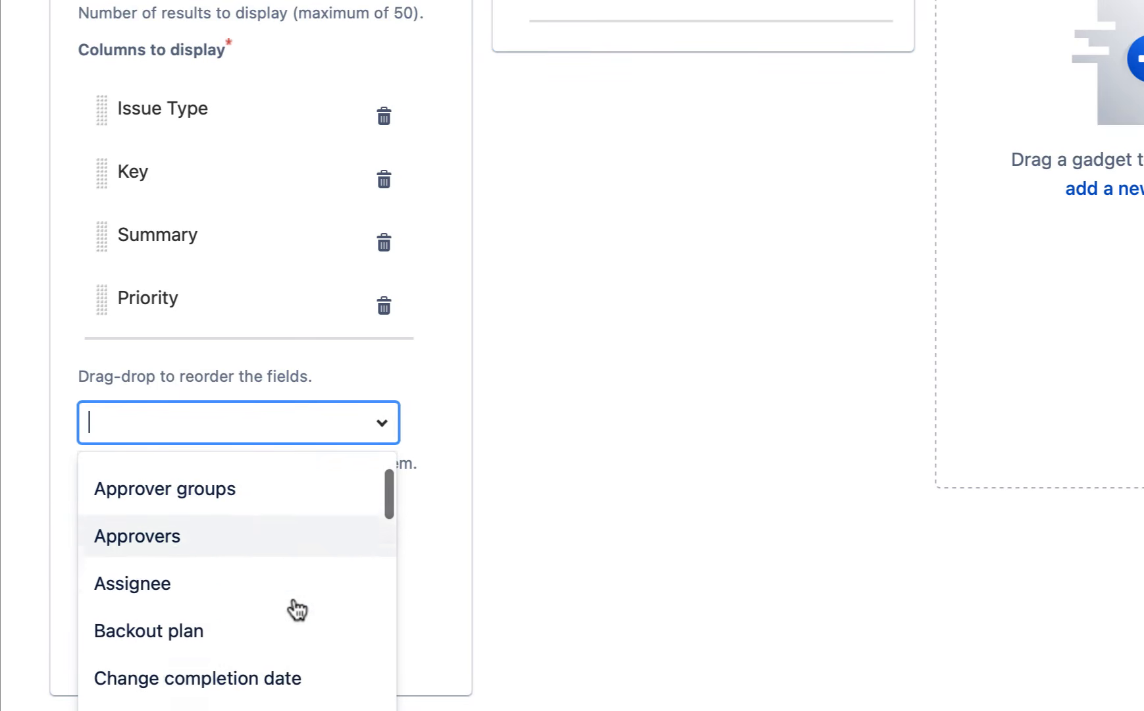
{"action": "scroll", "coordinate": [298, 609], "scroll_direction": "down", "scroll_amount": 2}
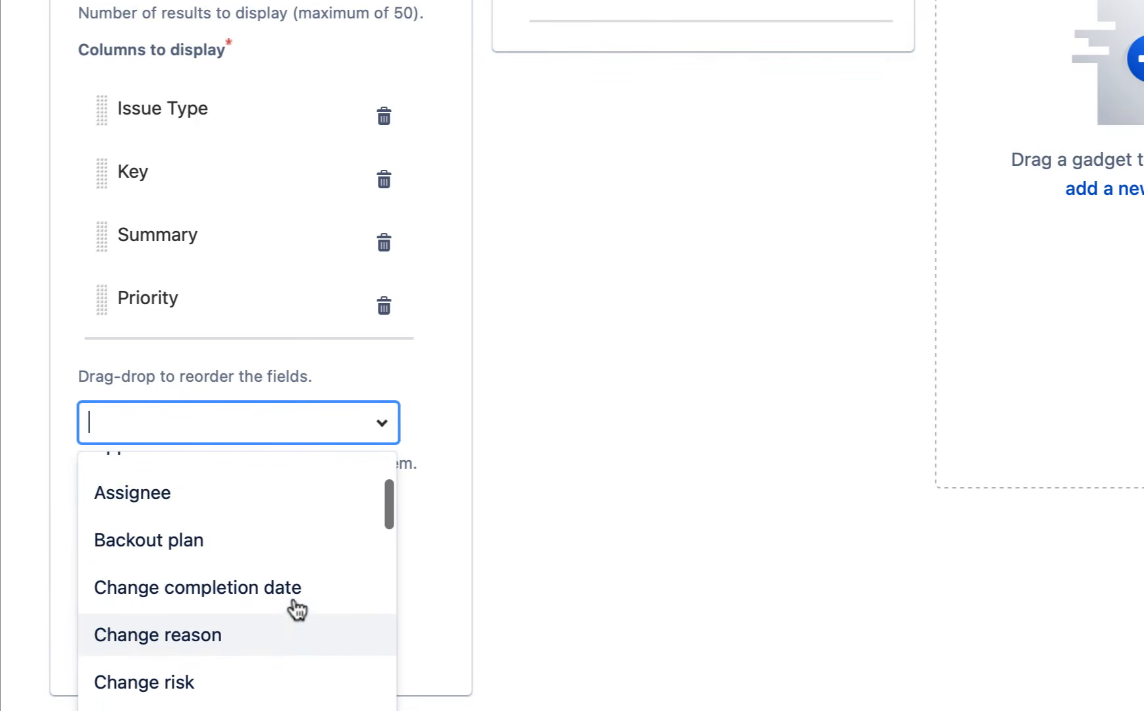
{"action": "scroll", "coordinate": [157, 526], "scroll_direction": "down", "scroll_amount": 1}
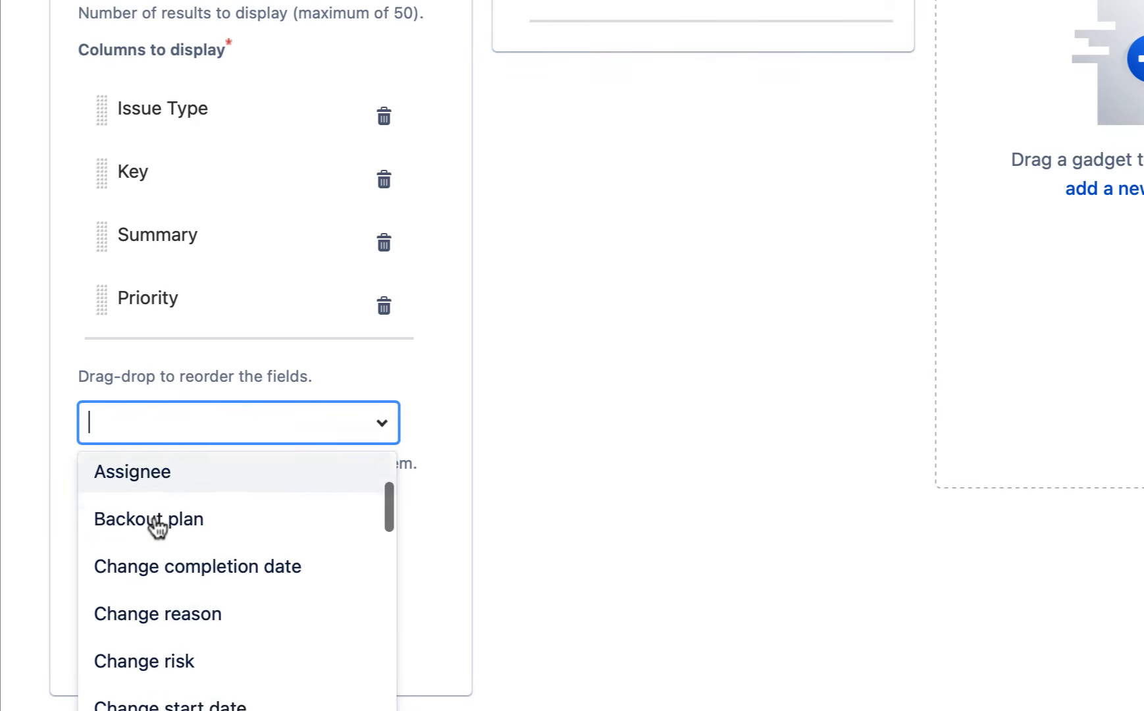
{"action": "scroll", "coordinate": [157, 527], "scroll_direction": "down", "scroll_amount": 6}
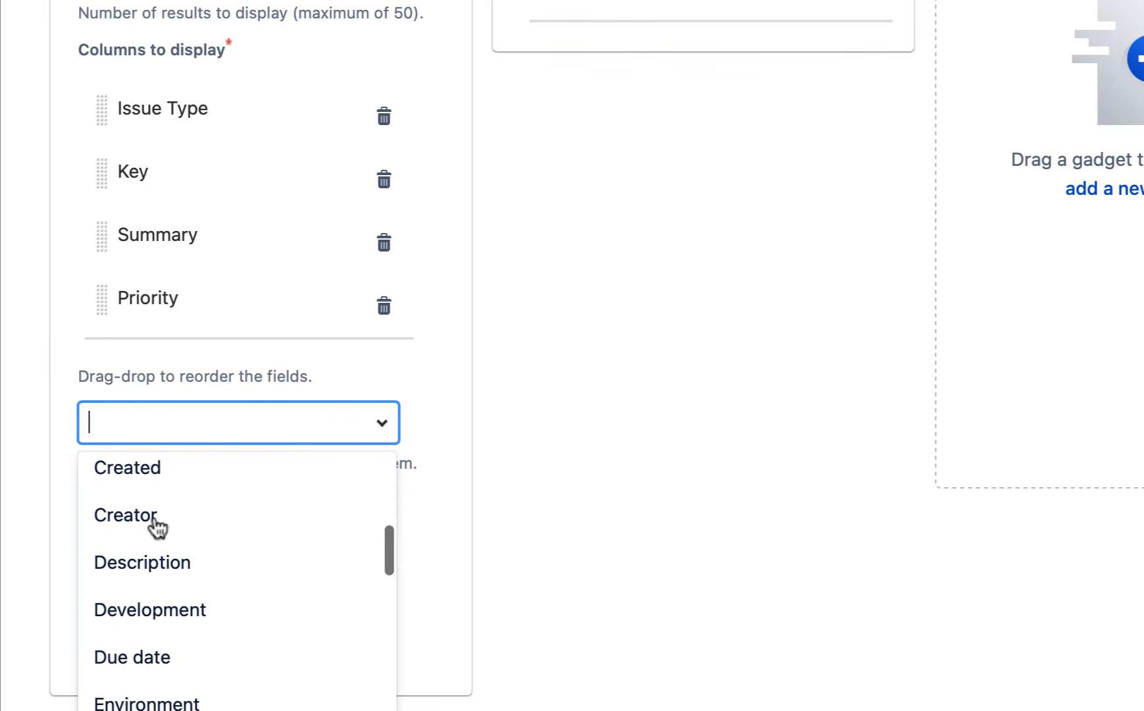
{"action": "scroll", "coordinate": [156, 527], "scroll_direction": "down", "scroll_amount": 2}
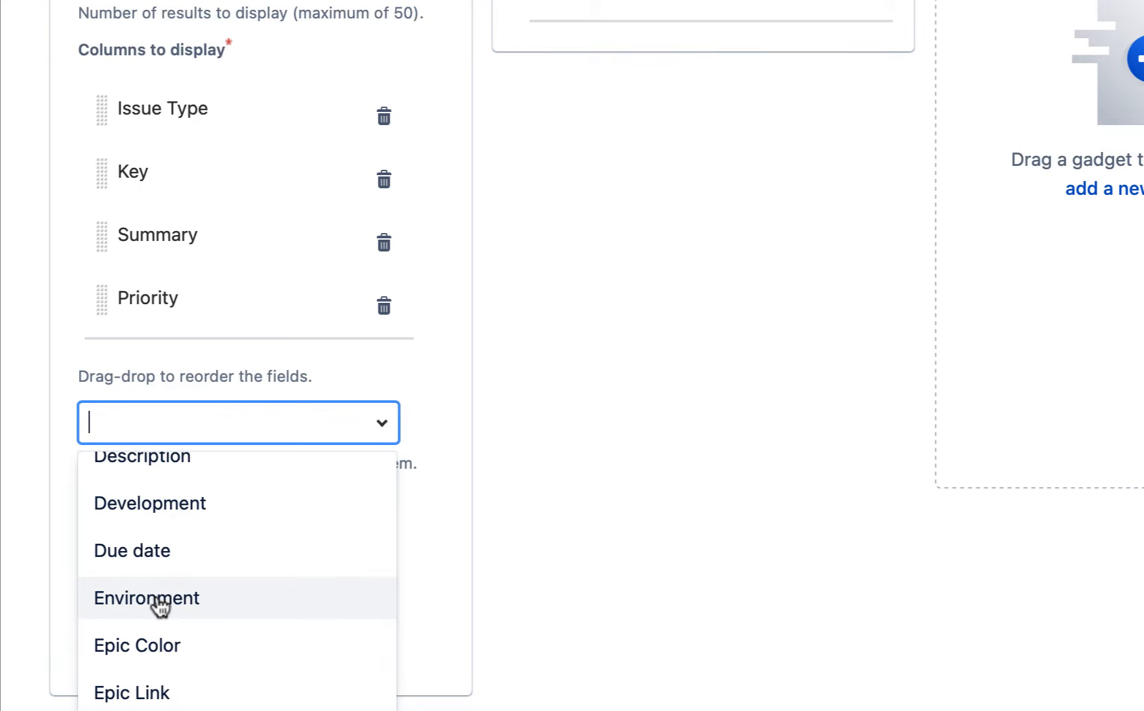
{"action": "left_click", "coordinate": [553, 468]}
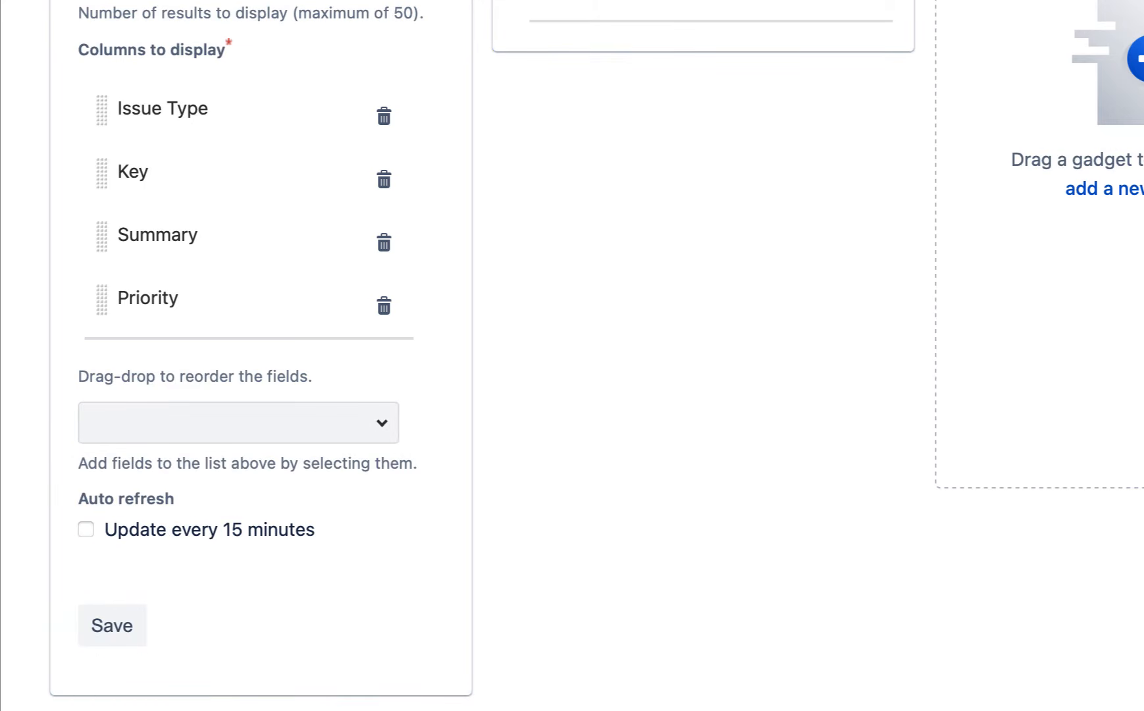
Order the Filter Results columns as Key, Issue Type, Priority, Summary, save, and move the gadget below the Jira Road Map gadget.
{"action": "left_click_drag", "start_coordinate": [191, 122], "coordinate": [130, 249]}
{"action": "left_click", "coordinate": [143, 298]}
{"action": "left_click_drag", "start_coordinate": [143, 297], "coordinate": [158, 218]}
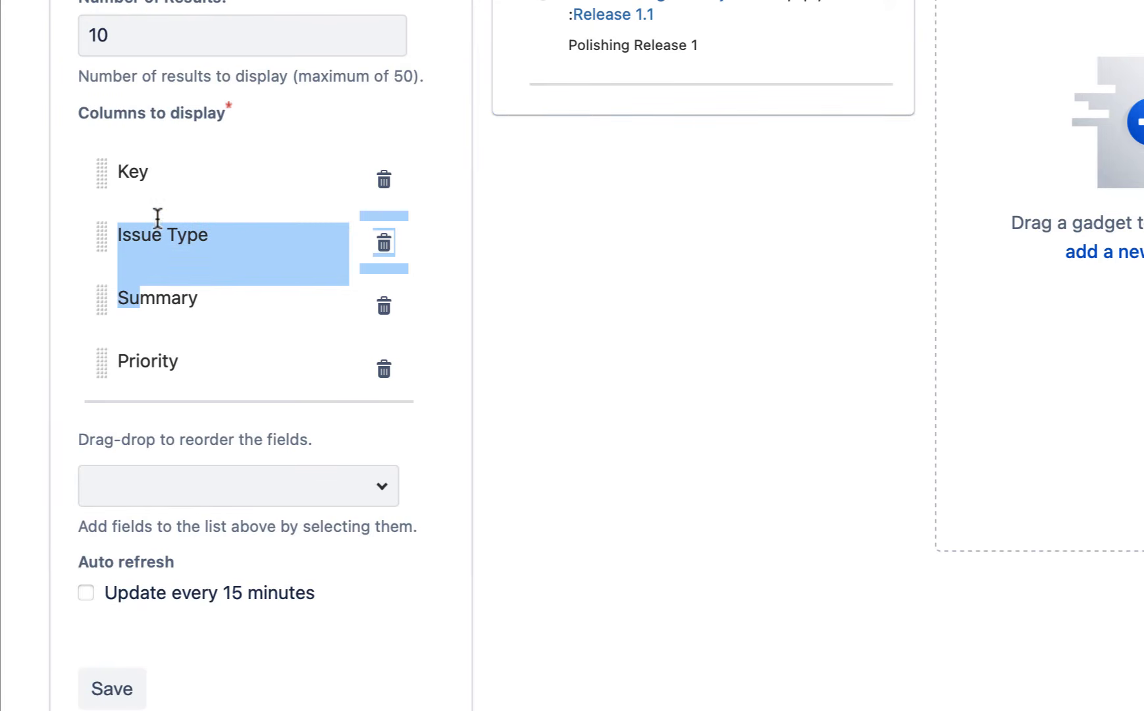
{"action": "left_click_drag", "start_coordinate": [103, 371], "coordinate": [109, 273]}
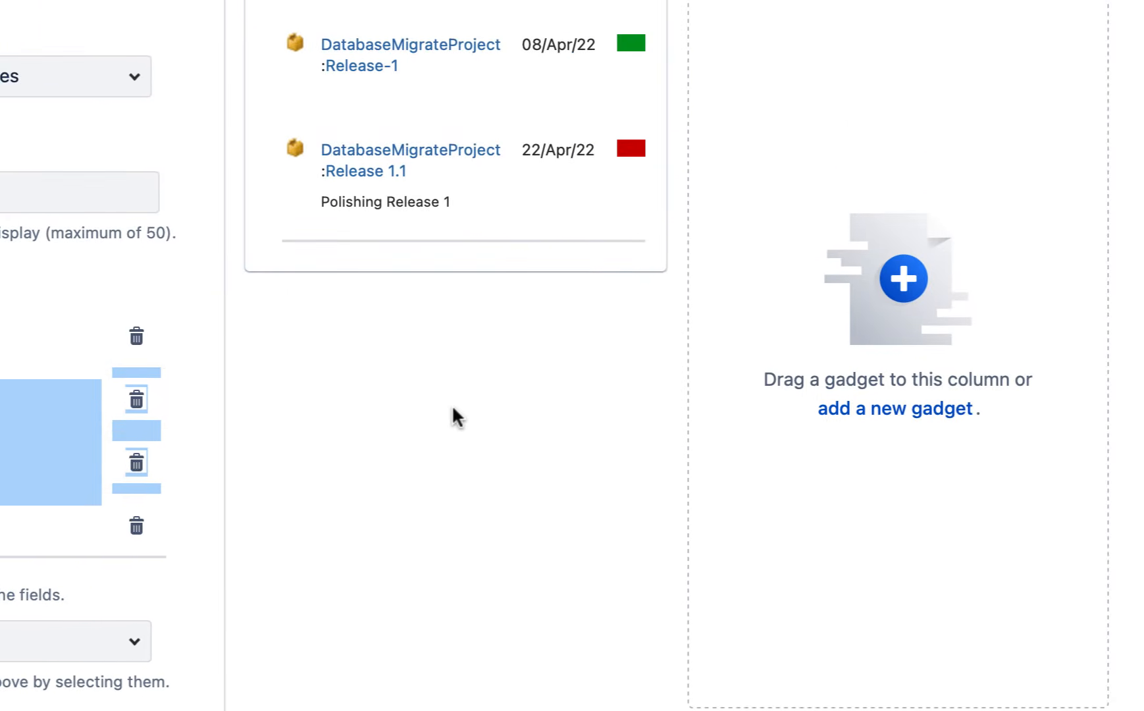
{"action": "left_click", "coordinate": [452, 404]}
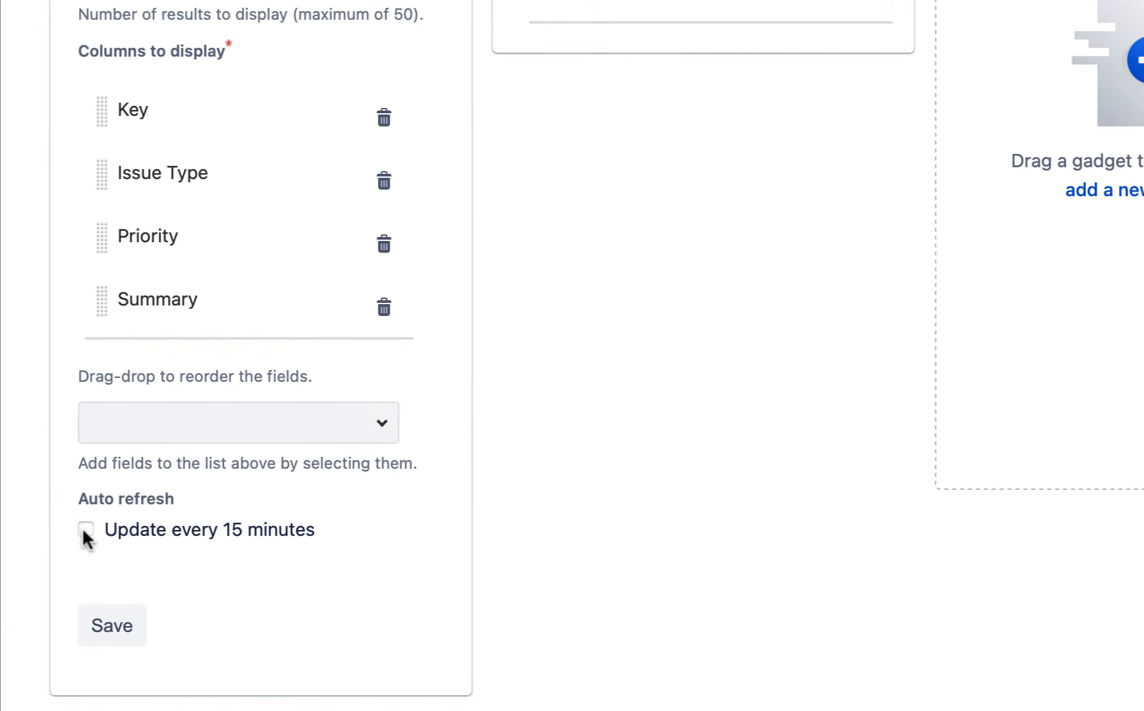
{"action": "left_click", "coordinate": [112, 626]}
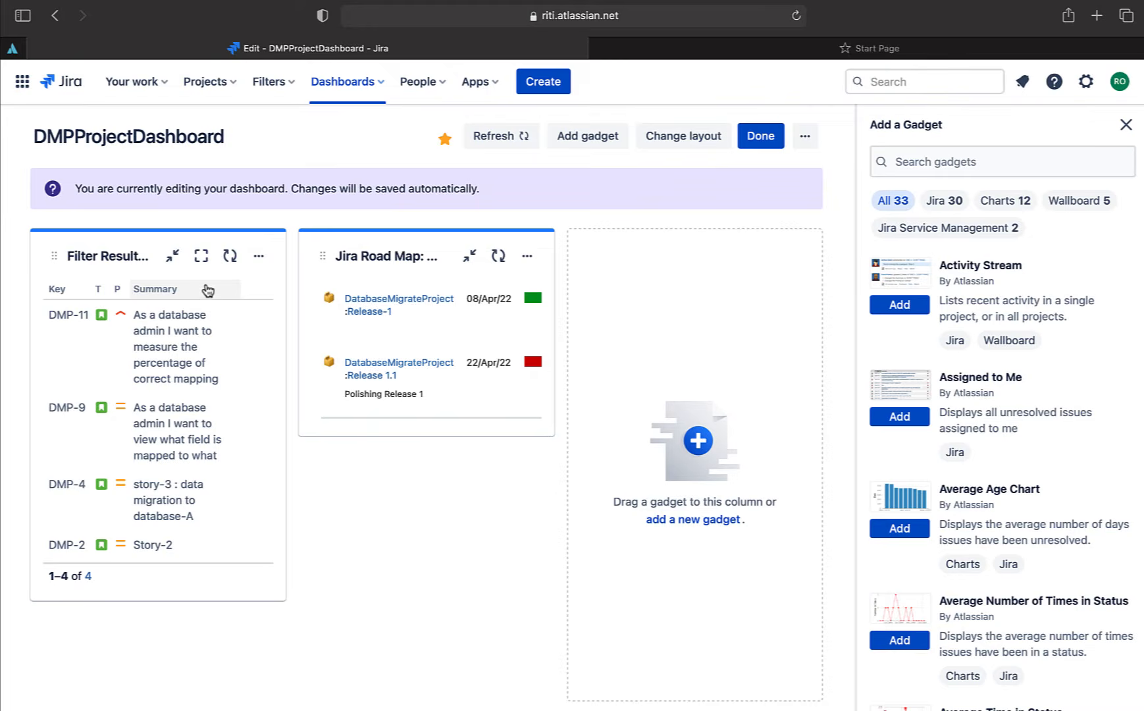
{"action": "left_click_drag", "start_coordinate": [208, 290], "coordinate": [586, 481]}
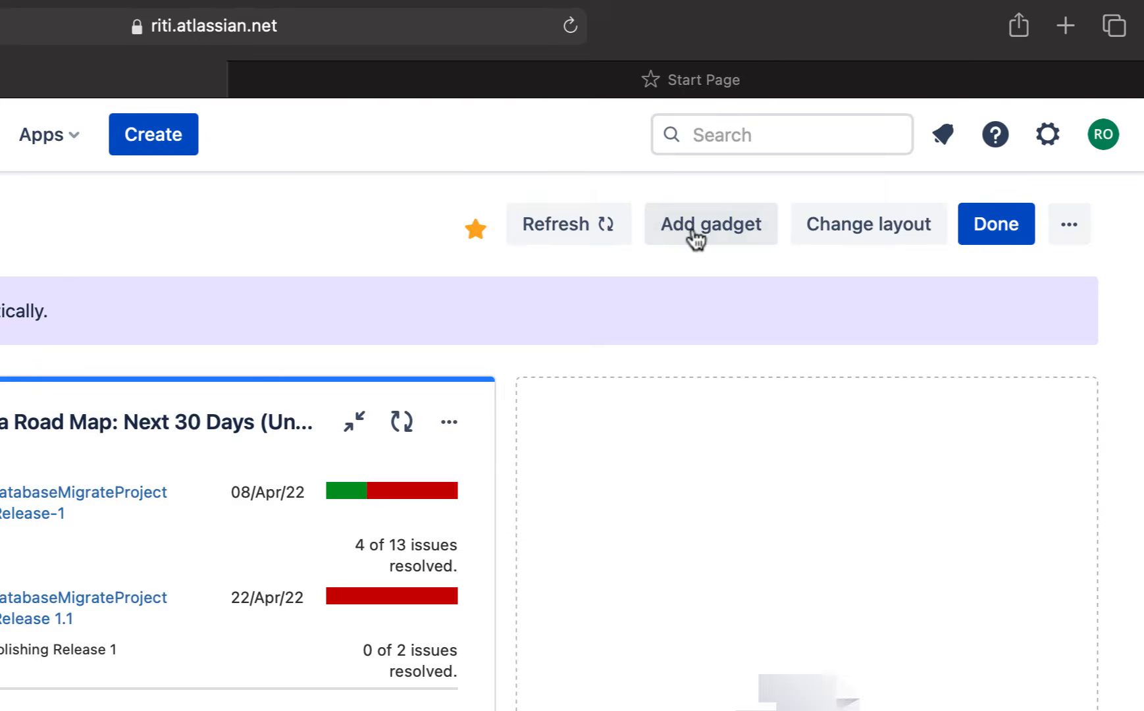
Search the gadgets for "sprin", add the Sprint Health Gadget to the dashboard and choose DMP board as its board.
{"action": "left_click", "coordinate": [872, 144]}
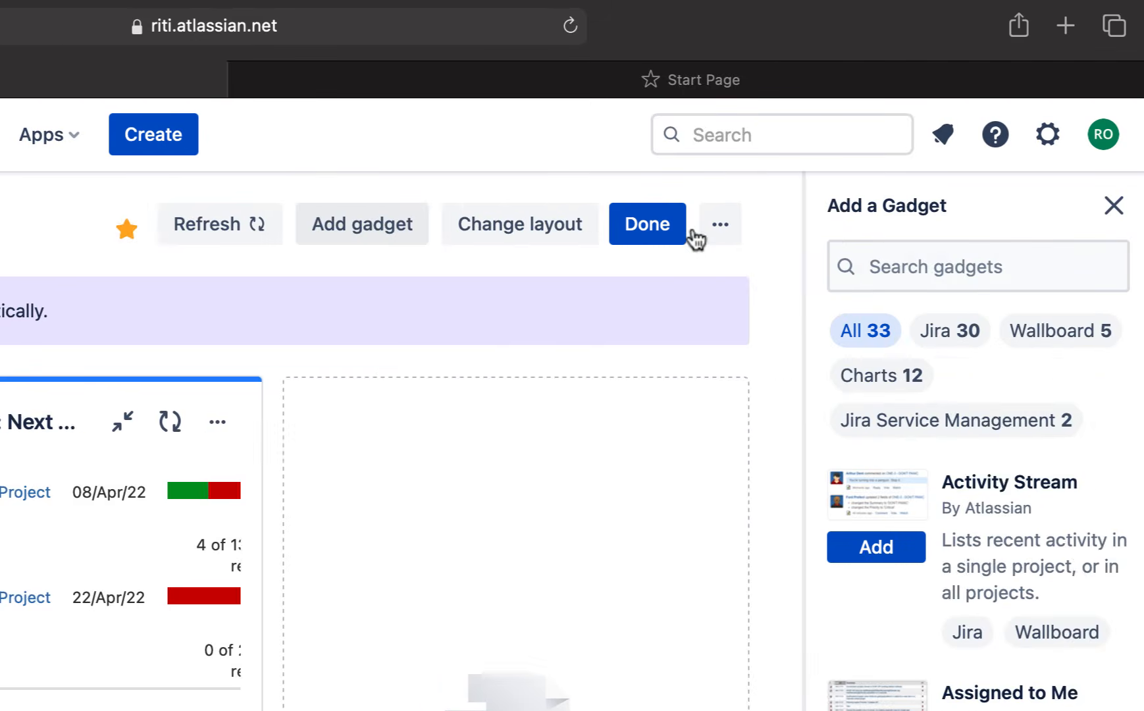
{"action": "left_click", "coordinate": [764, 258]}
{"action": "type", "text": "spro"}
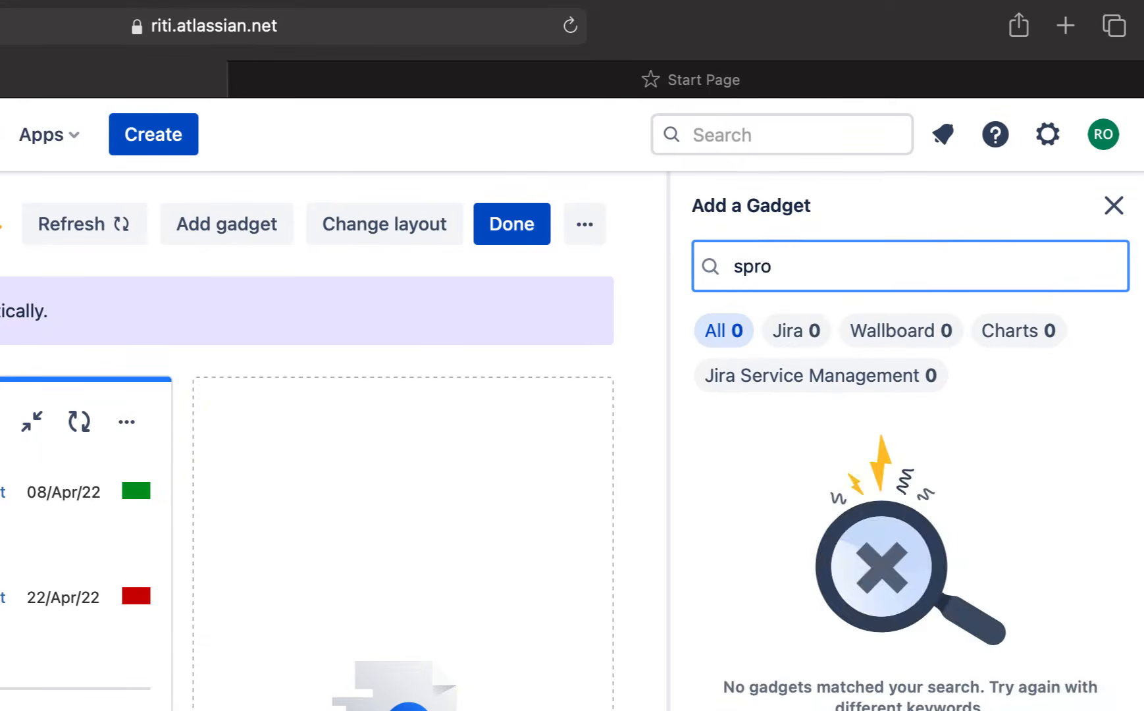
{"action": "key", "text": "BackSpace"}
{"action": "type", "text": "in"}
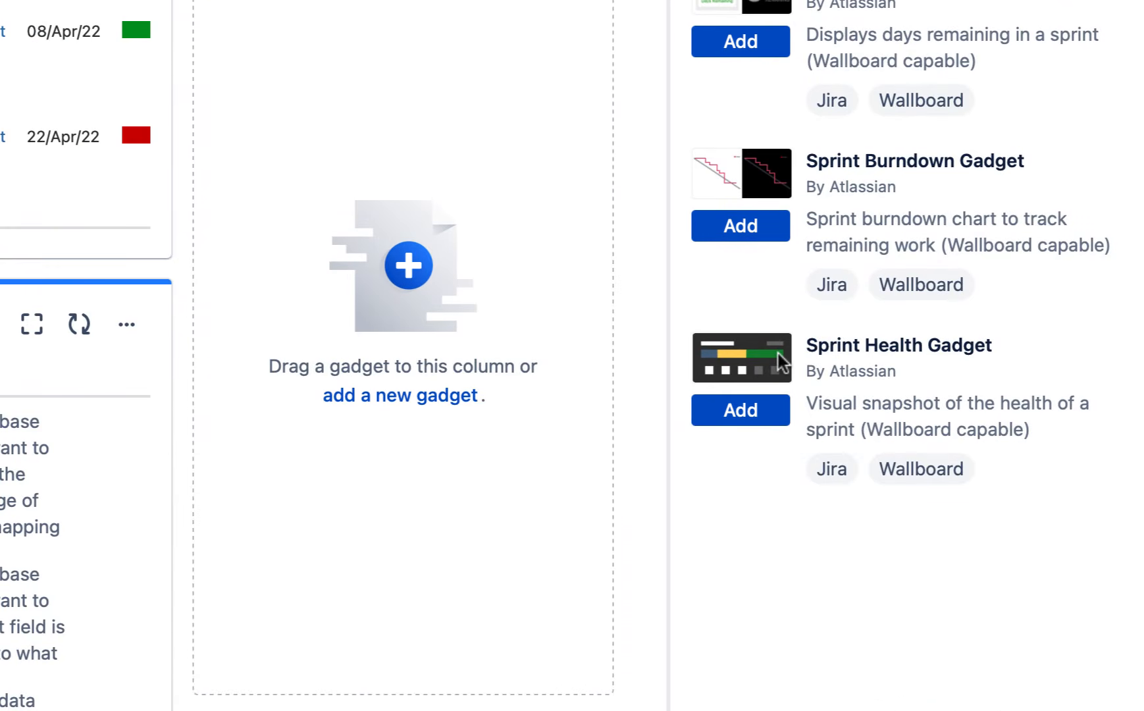
{"action": "left_click_drag", "start_coordinate": [779, 352], "coordinate": [968, 357]}
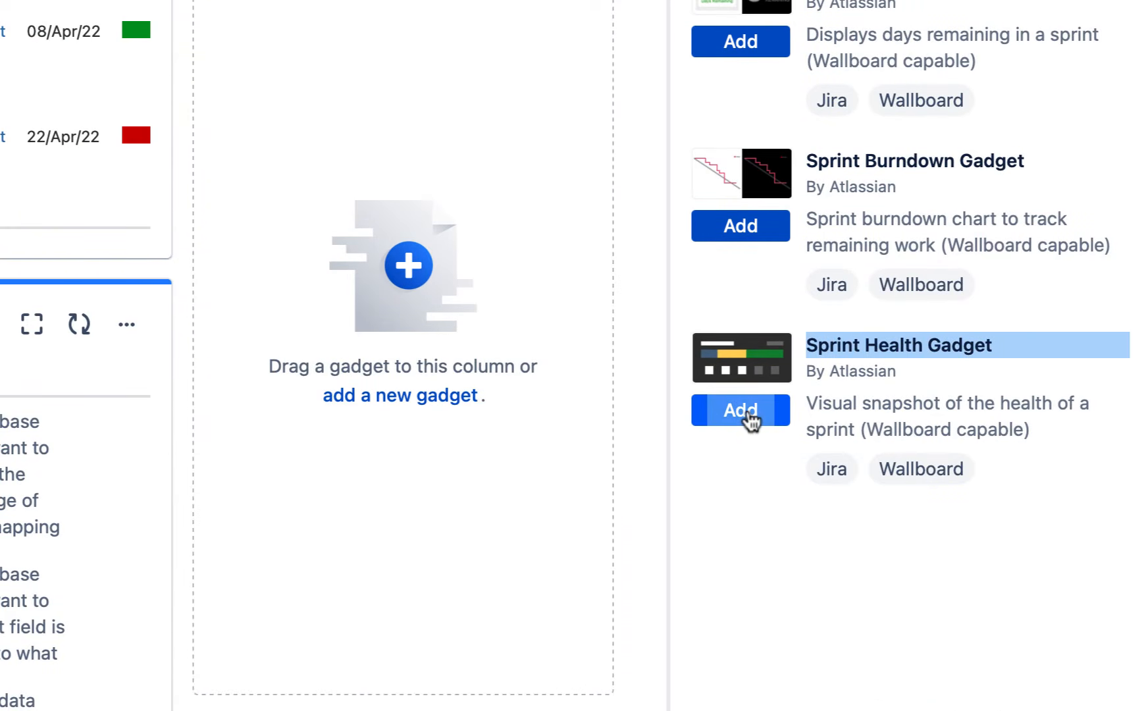
{"action": "left_click", "coordinate": [749, 416]}
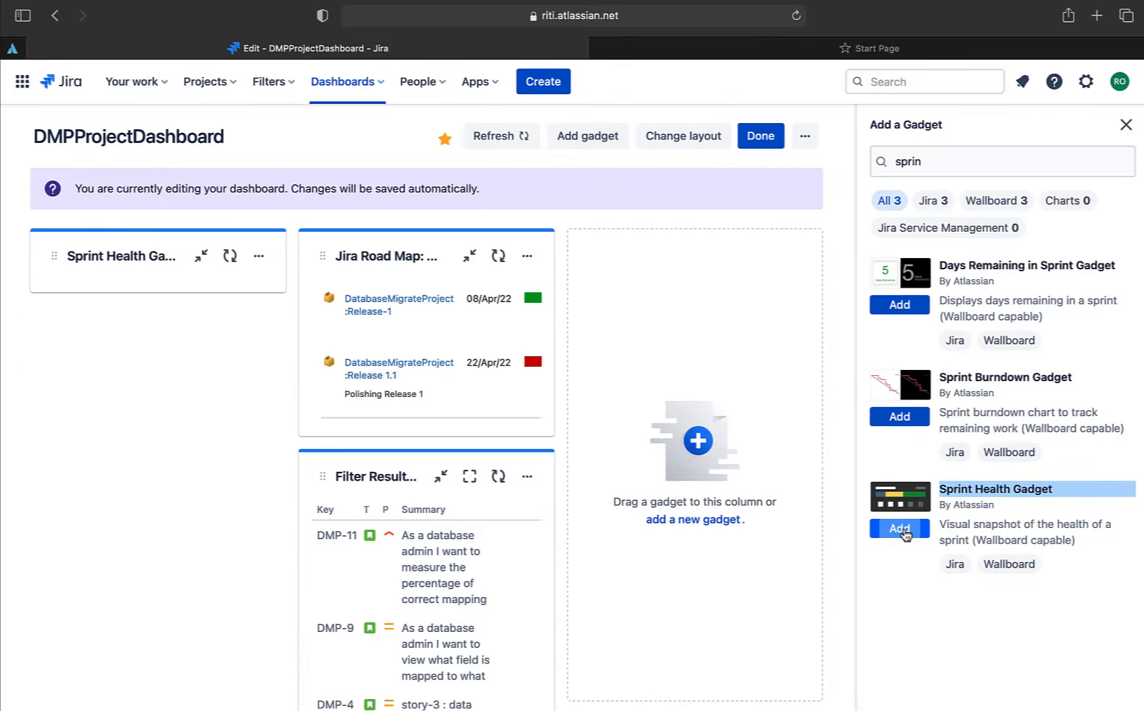
{"action": "left_click", "coordinate": [142, 316]}
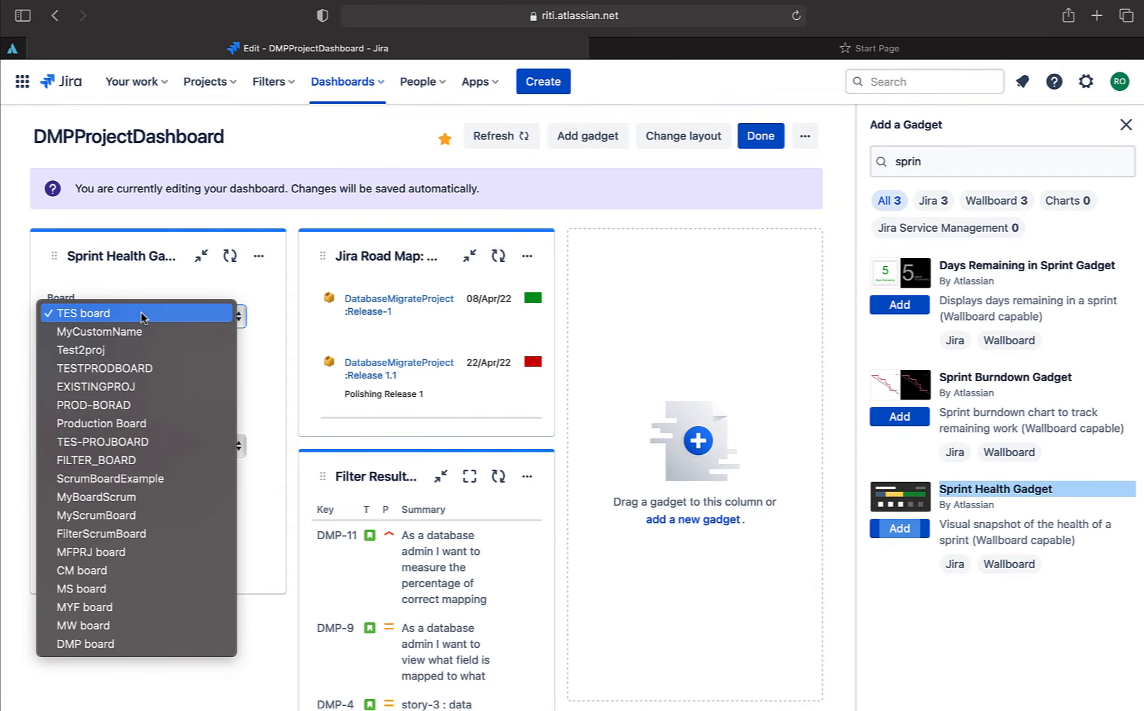
{"action": "left_click", "coordinate": [121, 653]}
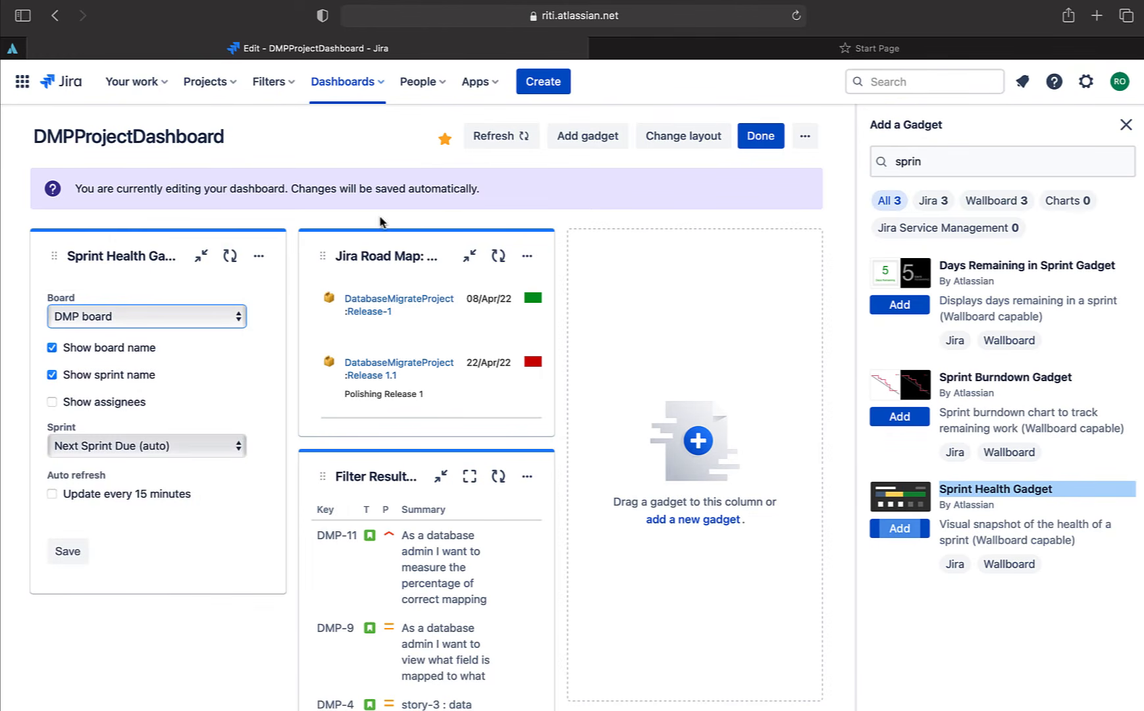
Open DatabaseMigrateProject to check its board name, and return to DMPProjectDashboard in edit mode.
{"action": "left_click", "coordinate": [231, 88]}
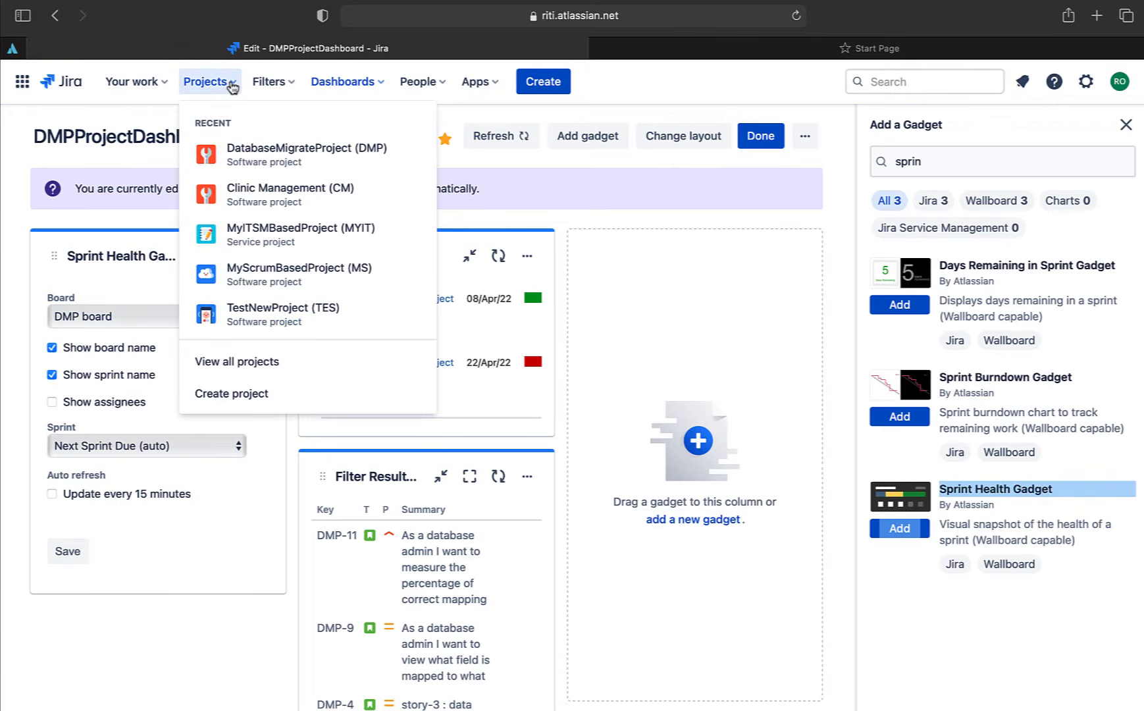
{"action": "left_click", "coordinate": [282, 170]}
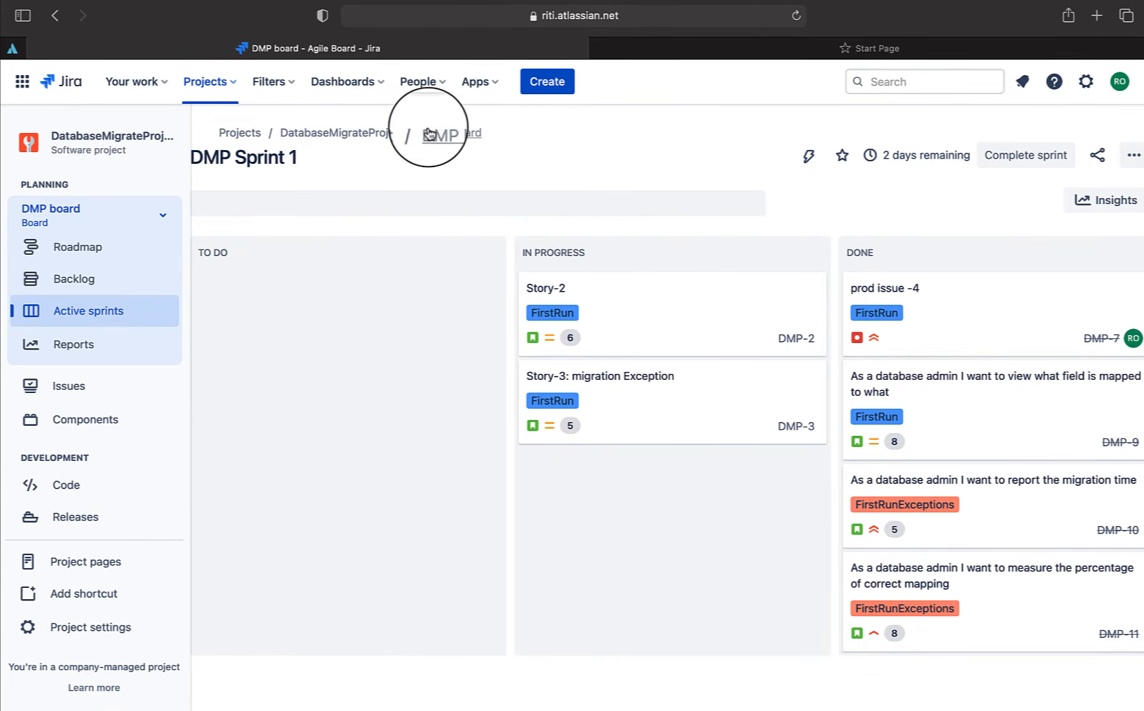
{"action": "left_click", "coordinate": [364, 92]}
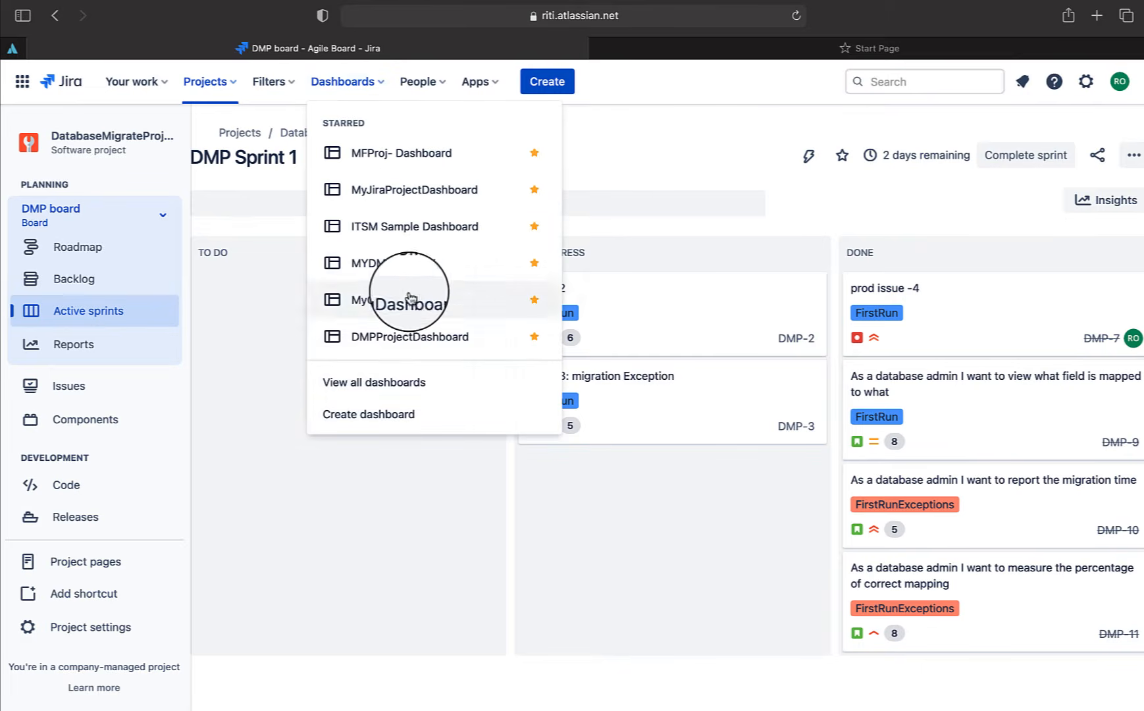
{"action": "left_click", "coordinate": [410, 344]}
{"action": "left_click", "coordinate": [1046, 135]}
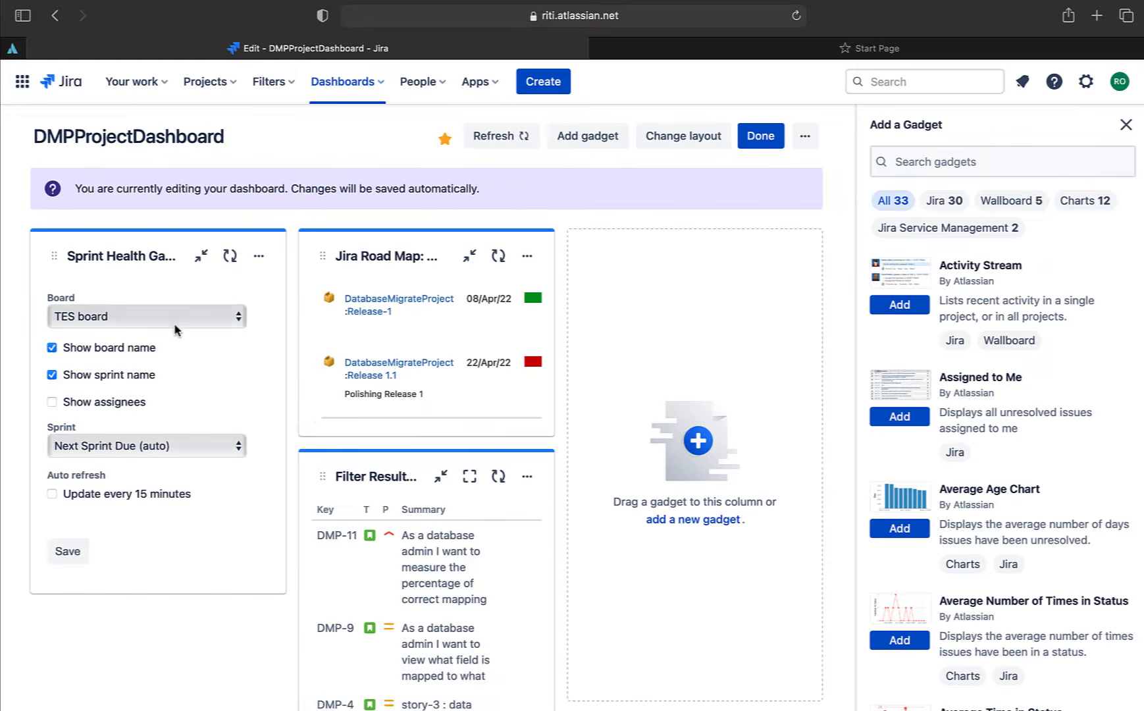
Set the Sprint Health Gadget's board to DMP board and its sprint to DMP Sprint 1.
{"action": "left_click", "coordinate": [174, 319]}
{"action": "left_click", "coordinate": [168, 645]}
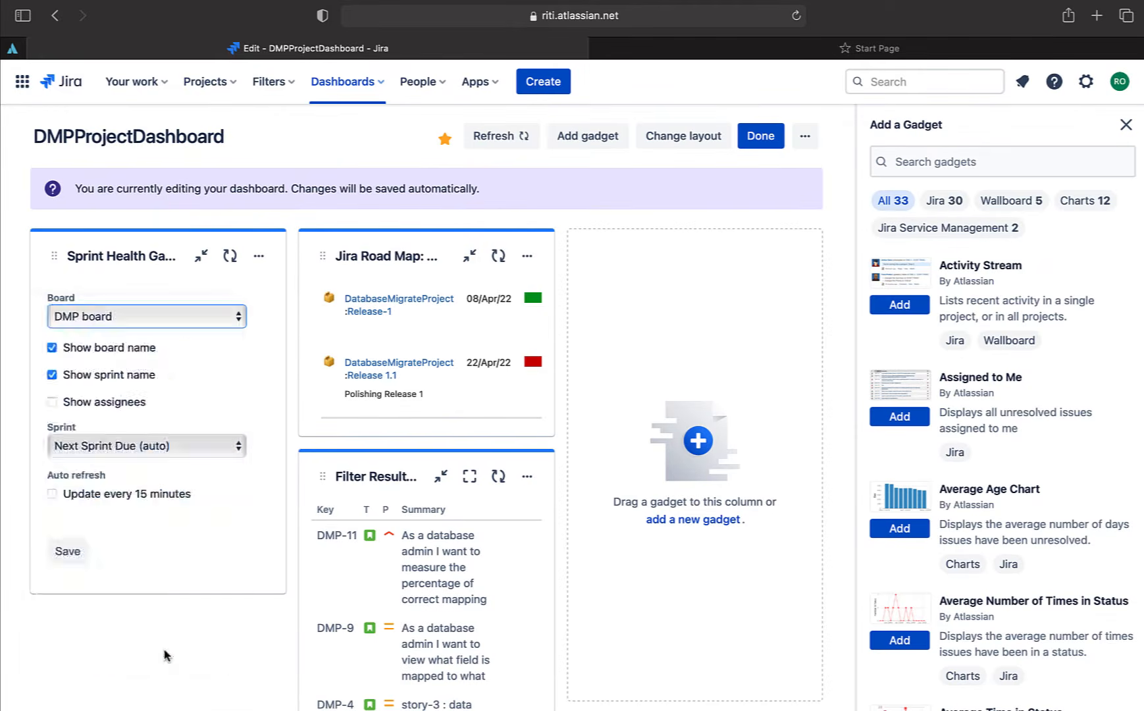
{"action": "scroll", "coordinate": [82, 378], "scroll_direction": "down", "scroll_amount": 1}
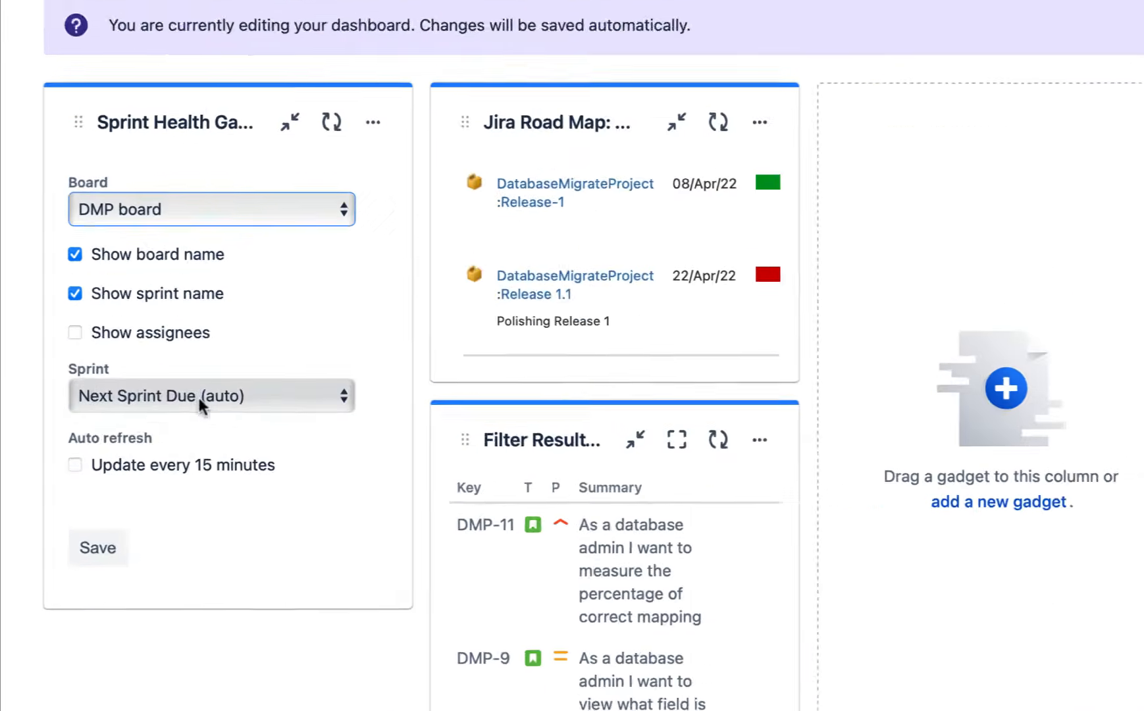
{"action": "left_click", "coordinate": [137, 419]}
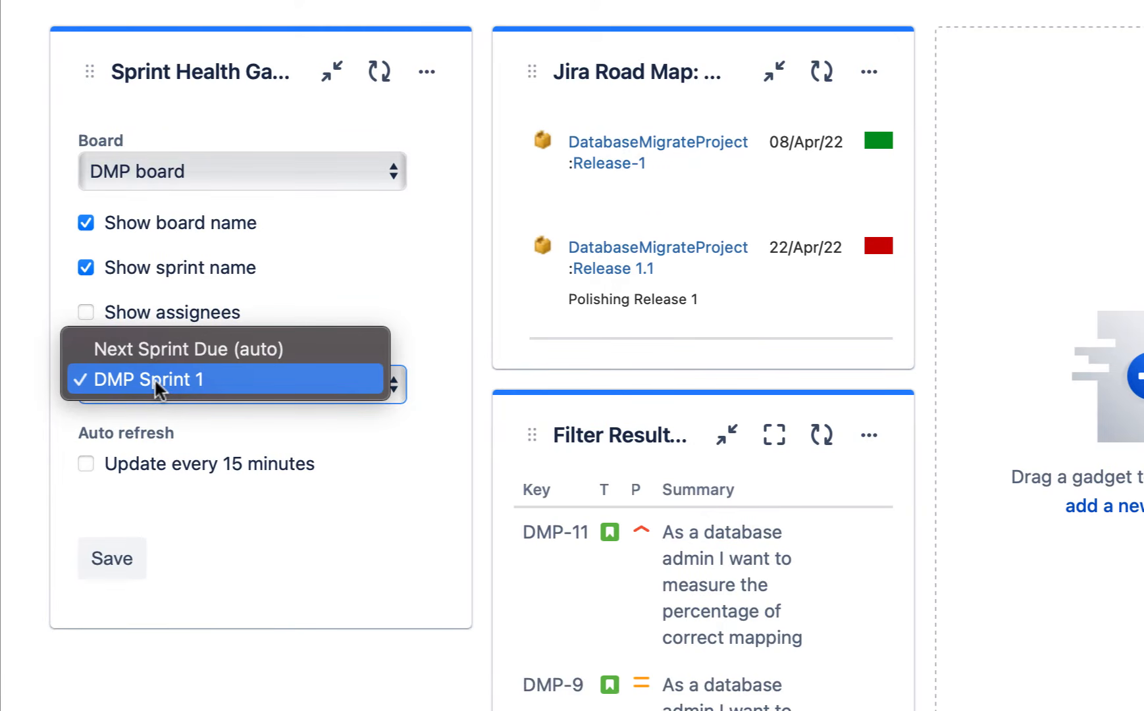
{"action": "left_click", "coordinate": [154, 380]}
{"action": "left_click", "coordinate": [154, 384]}
{"action": "left_click", "coordinate": [154, 380]}
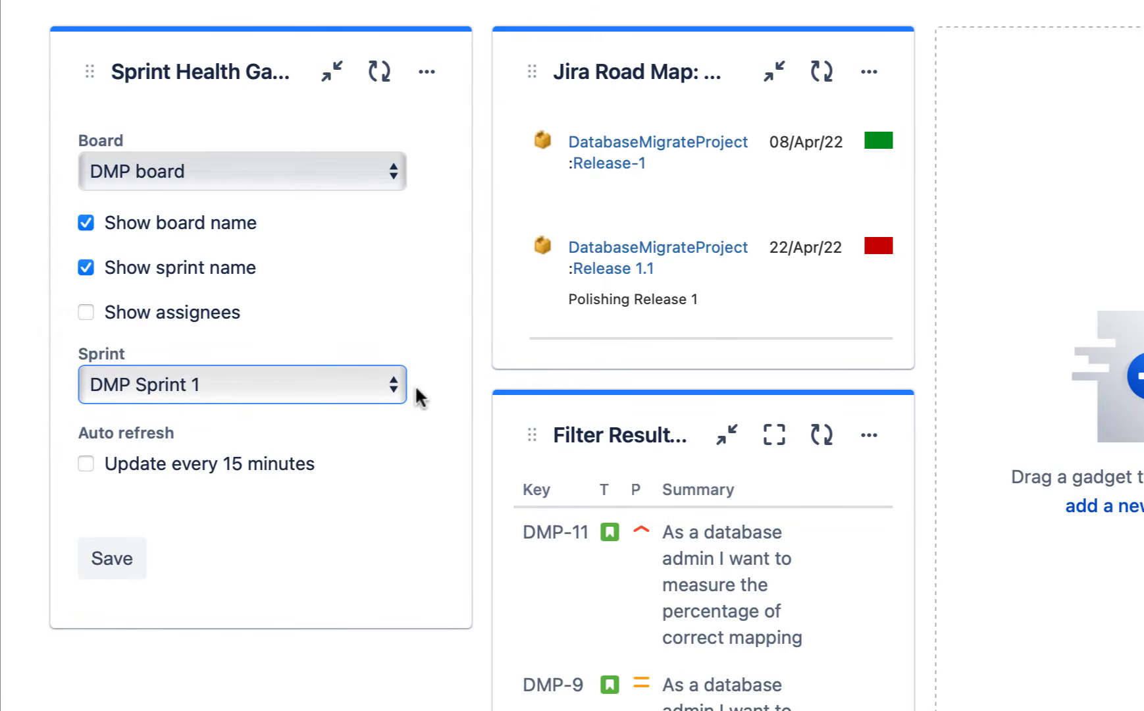
Enable updating every 15 minutes for the Sprint Health Gadget, save its configuration and close the gadget list.
{"action": "scroll", "coordinate": [208, 458], "scroll_direction": "down", "scroll_amount": 3}
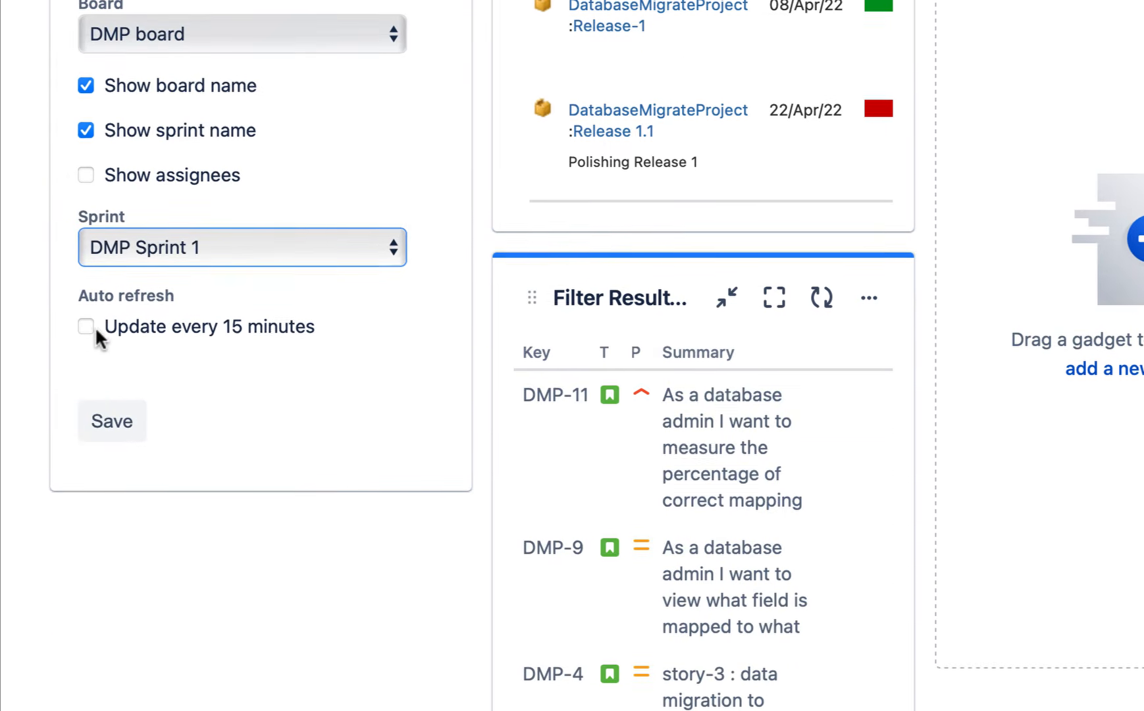
{"action": "left_click", "coordinate": [86, 310]}
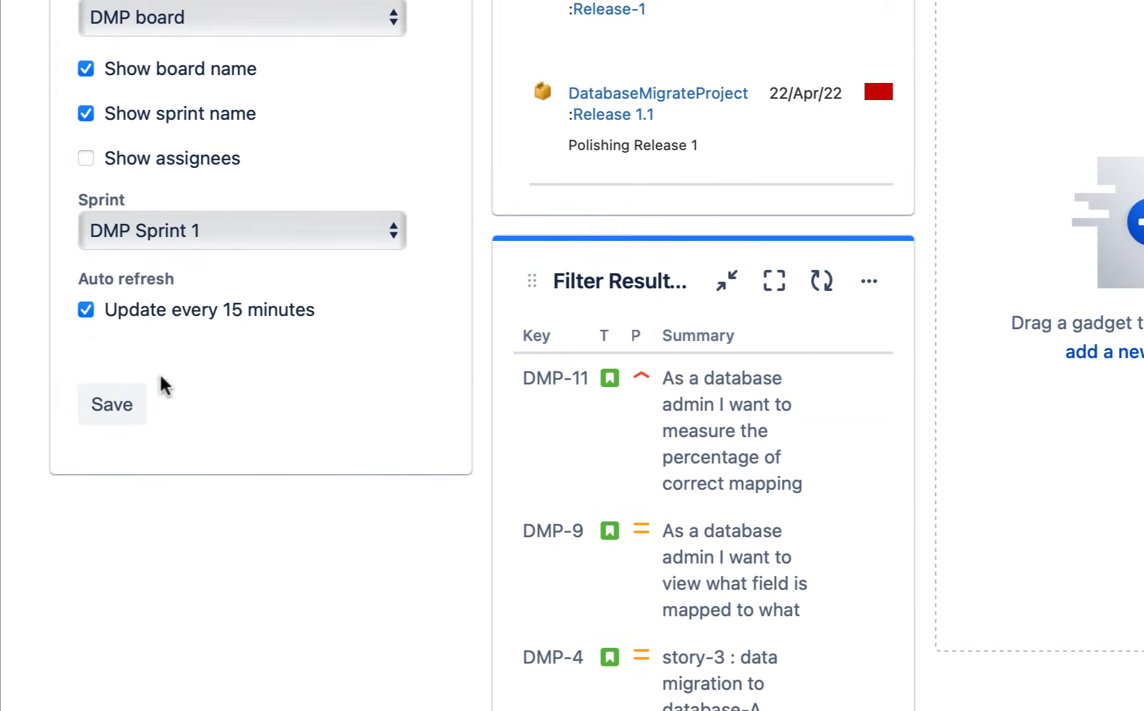
{"action": "left_click", "coordinate": [128, 411]}
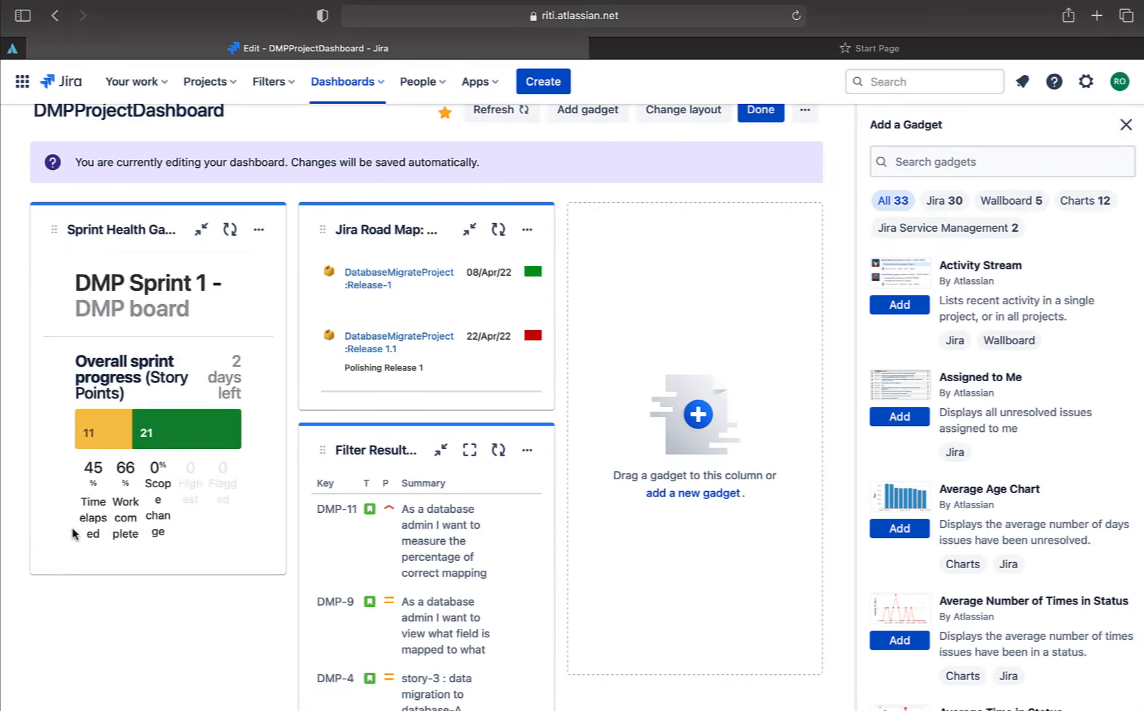
{"action": "left_click", "coordinate": [1126, 125]}
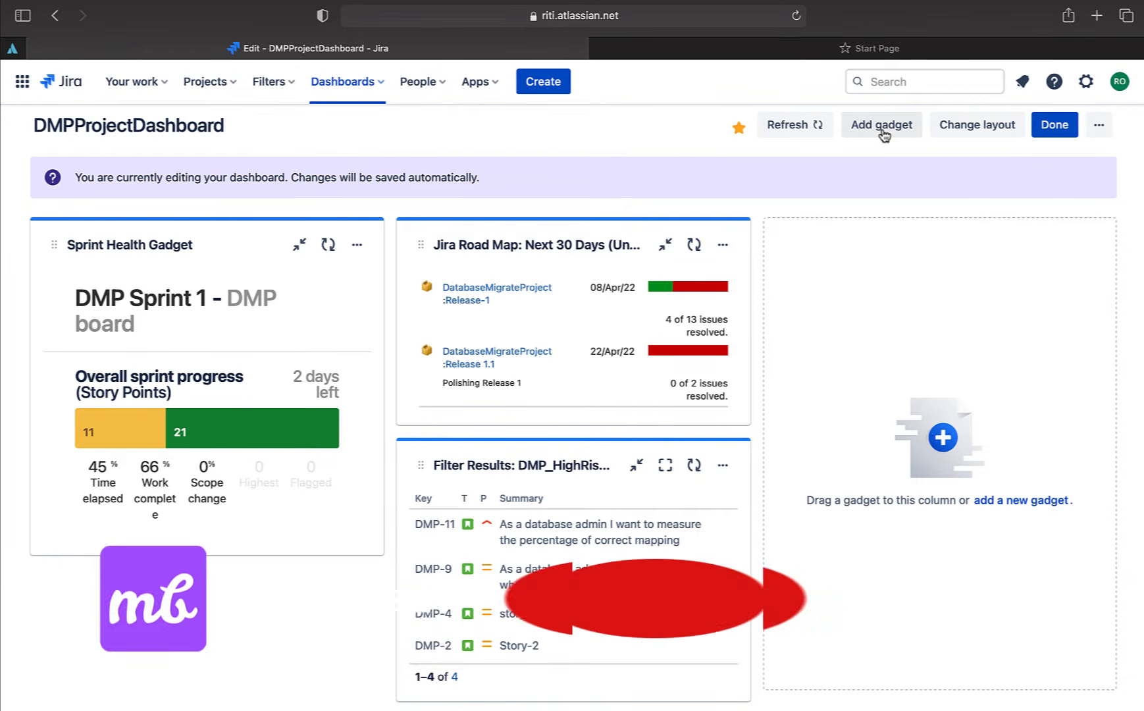
Search the available gadgets for "sprin" and add the Sprint Burndown Gadget to the dashboard.
{"action": "left_click", "coordinate": [883, 132]}
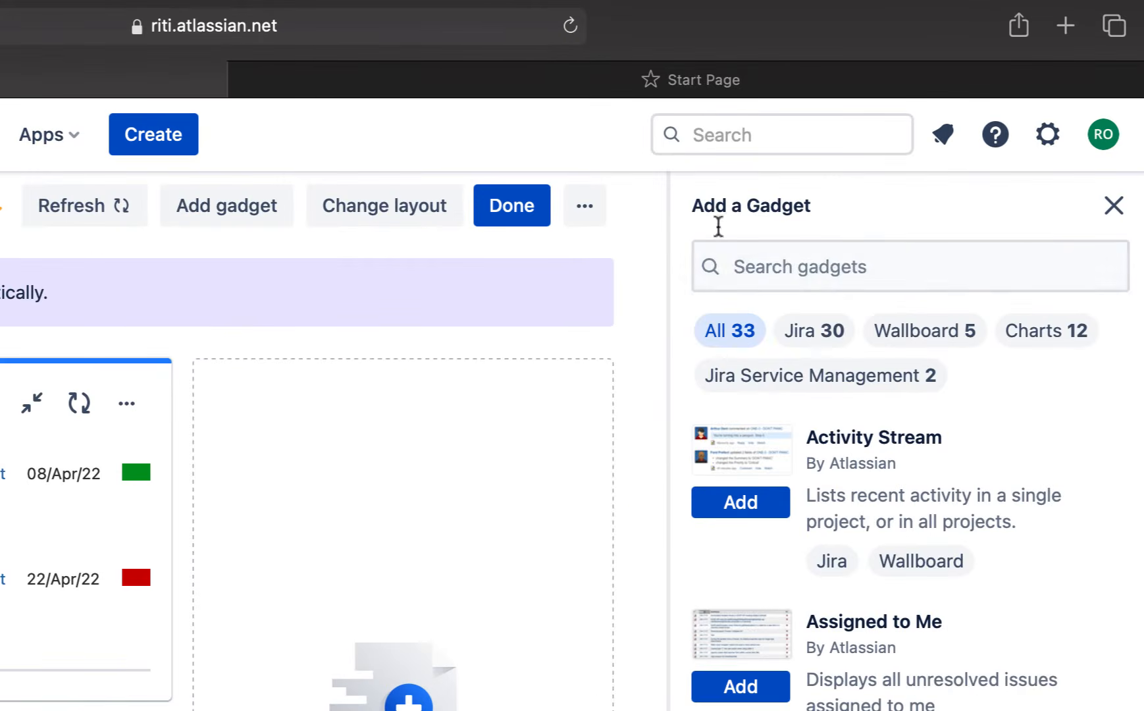
{"action": "left_click", "coordinate": [955, 171]}
{"action": "type", "text": "spi"}
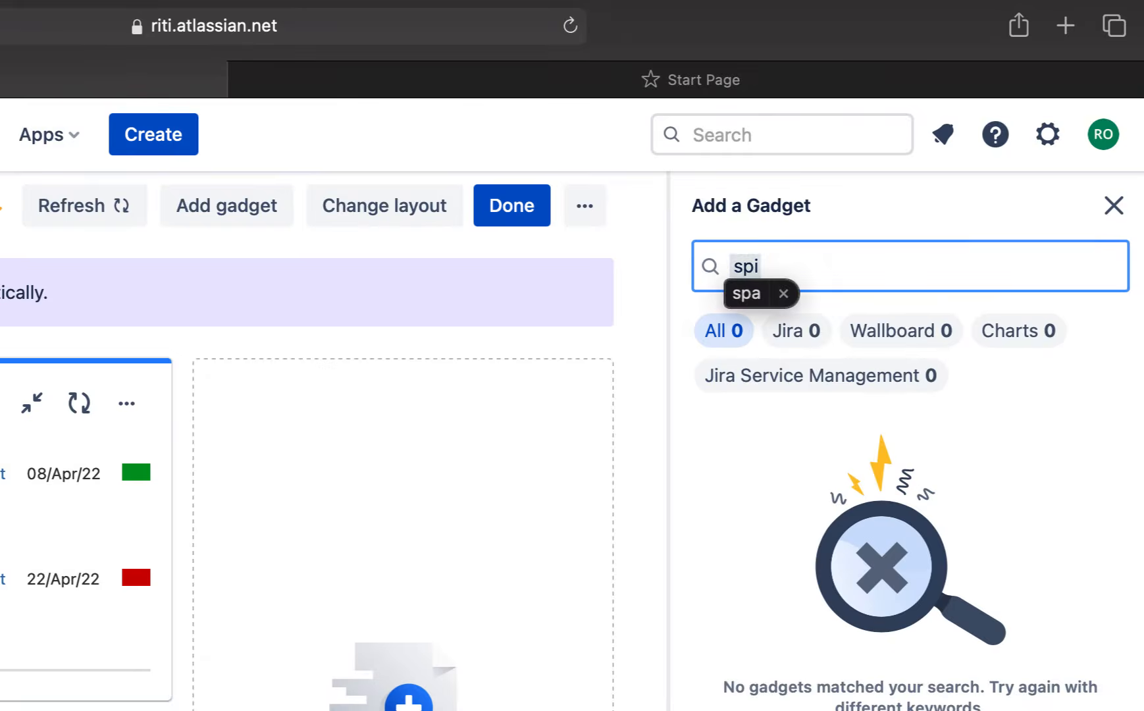
{"action": "key", "text": "BackSpace"}
{"action": "type", "text": "rin"}
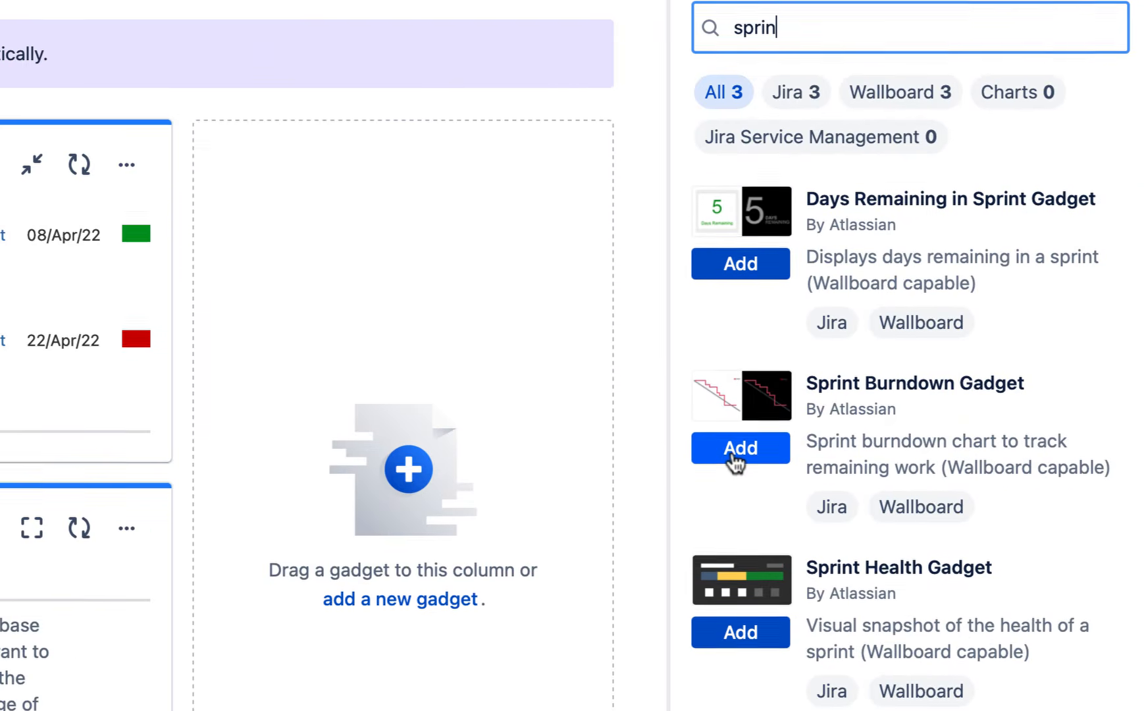
{"action": "left_click", "coordinate": [747, 688]}
Set the Sprint Burndown Gadget's board to DMP board and its sprint to DMP Sprint 1.
{"action": "left_click", "coordinate": [155, 304]}
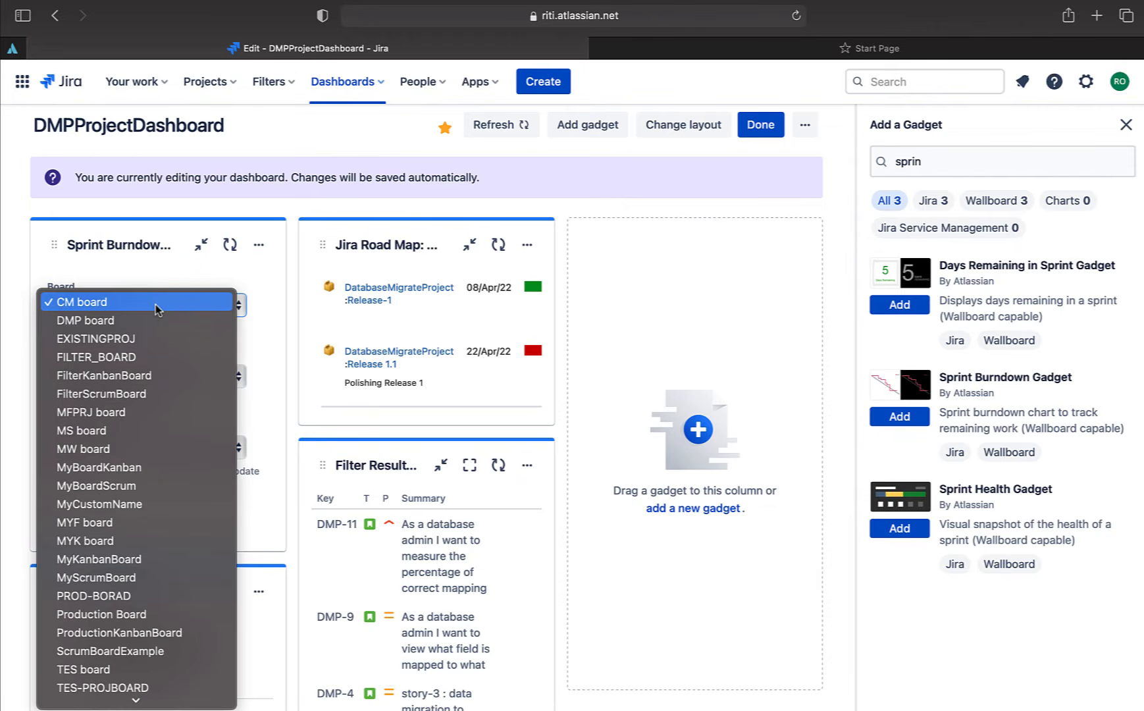
{"action": "scroll", "coordinate": [79, 494], "scroll_direction": "down", "scroll_amount": 2}
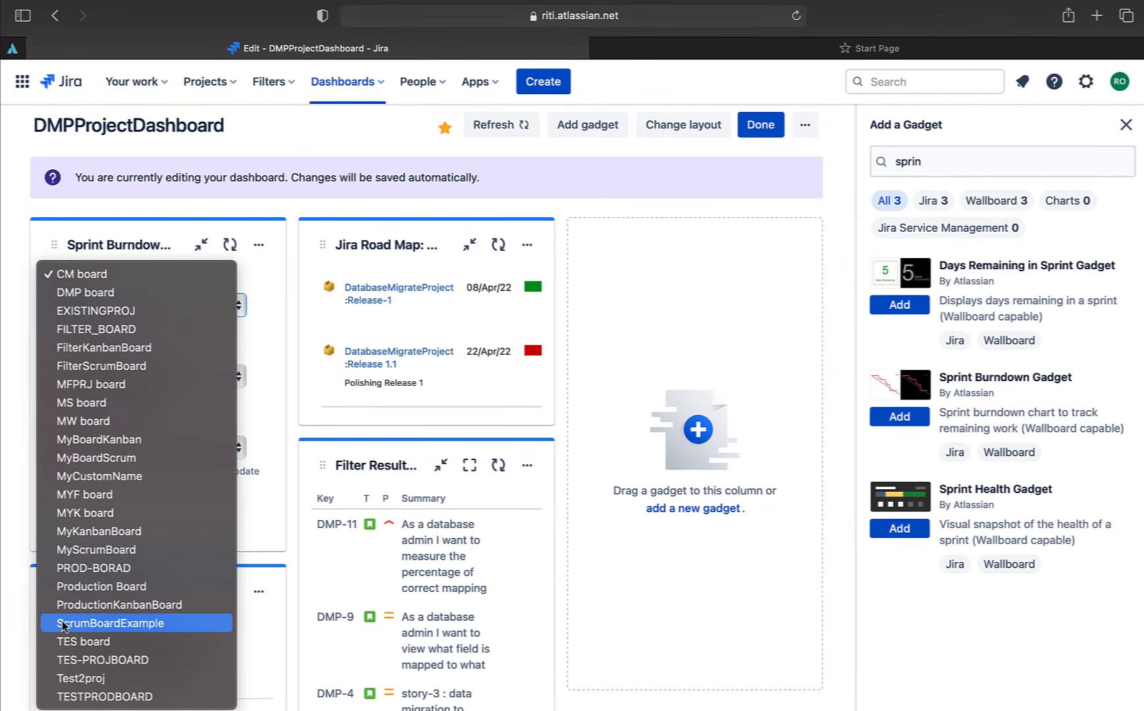
{"action": "left_click", "coordinate": [109, 297]}
{"action": "left_click", "coordinate": [148, 380]}
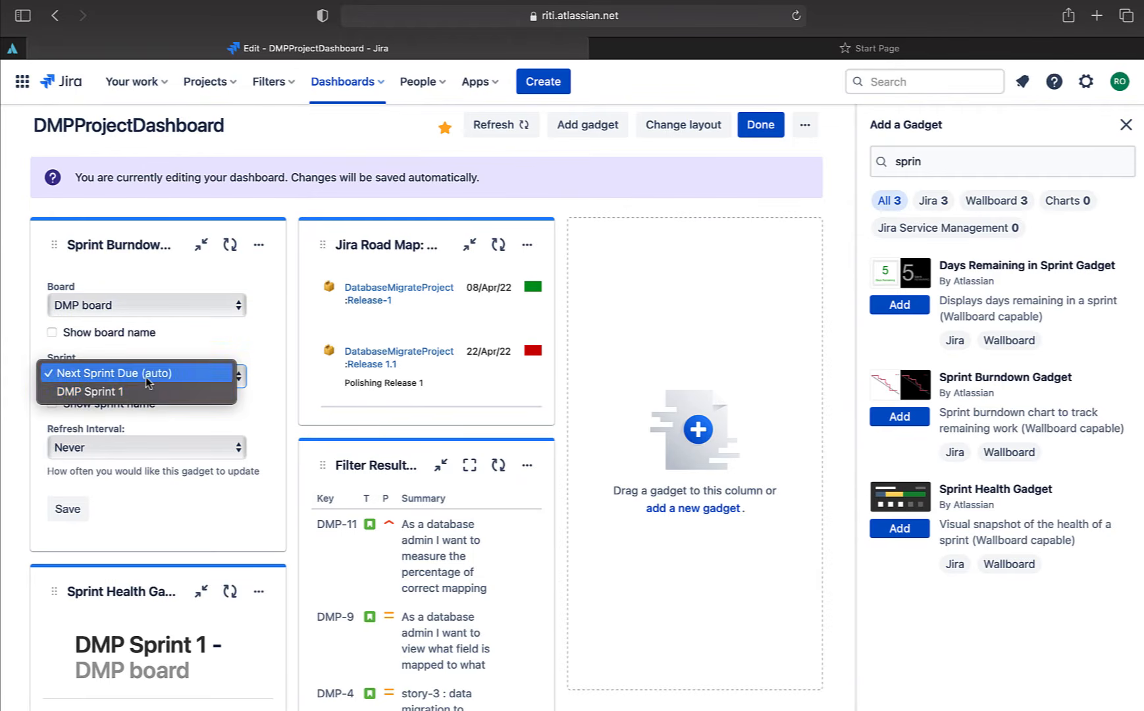
{"action": "left_click", "coordinate": [136, 392]}
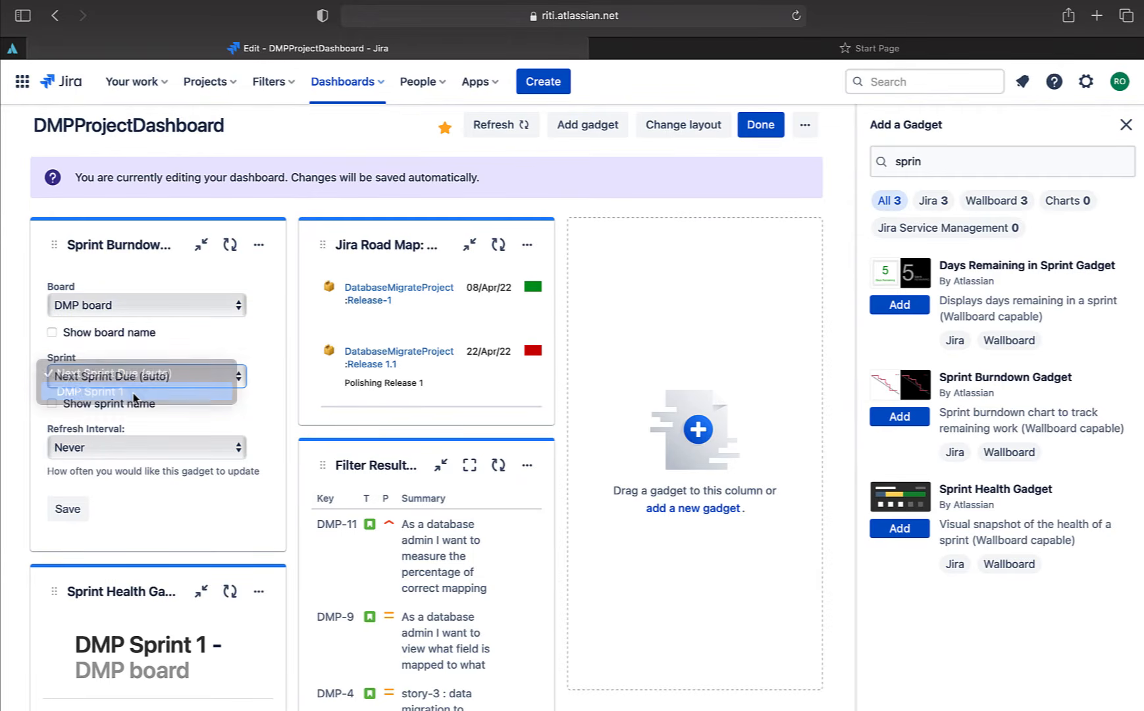
Set the Sprint Burndown Gadget's refresh interval to Every 2 Hours and save its configuration.
{"action": "left_click", "coordinate": [133, 453]}
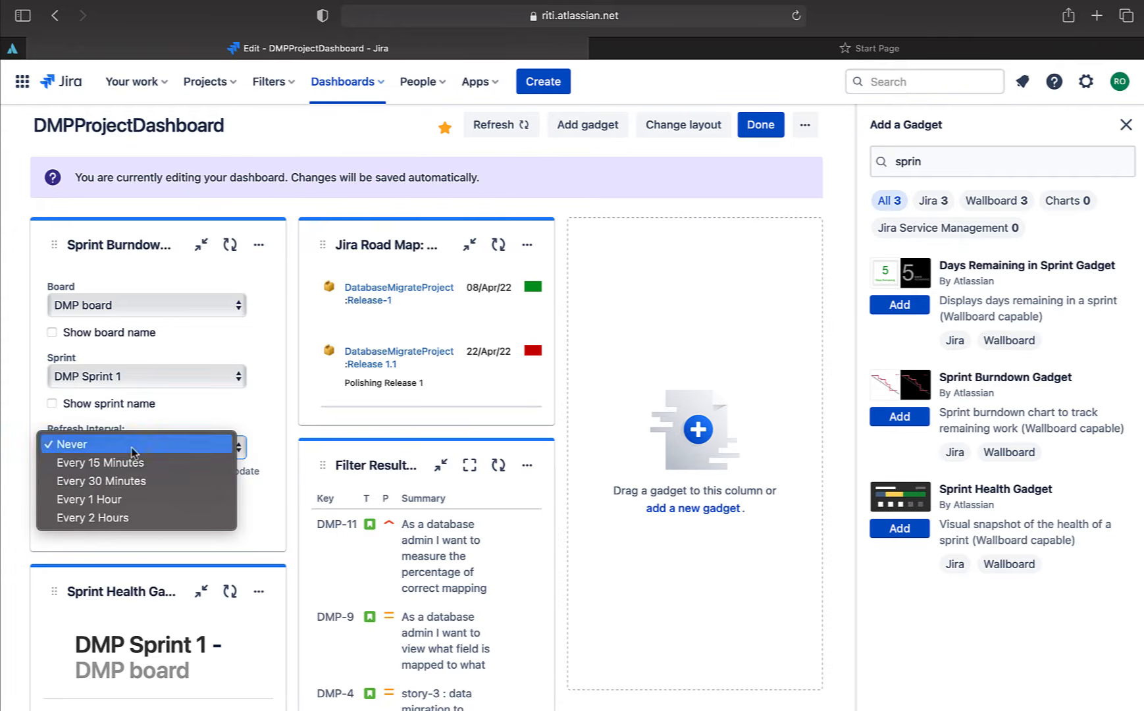
{"action": "left_click", "coordinate": [138, 517]}
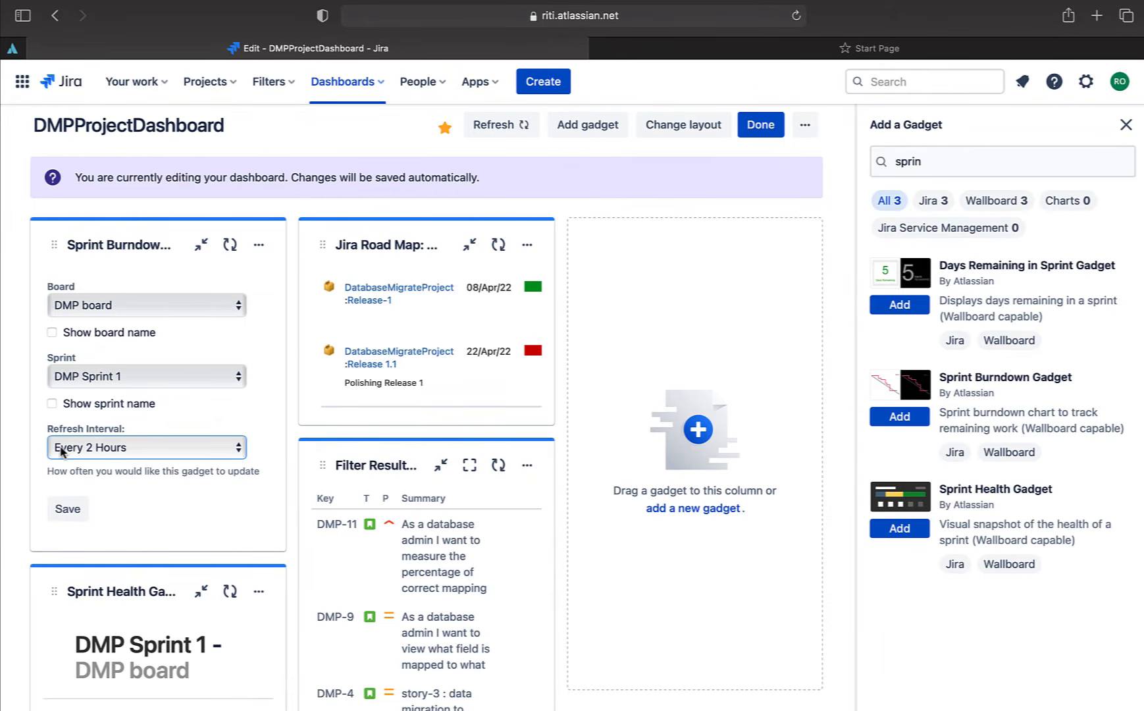
{"action": "left_click", "coordinate": [69, 509]}
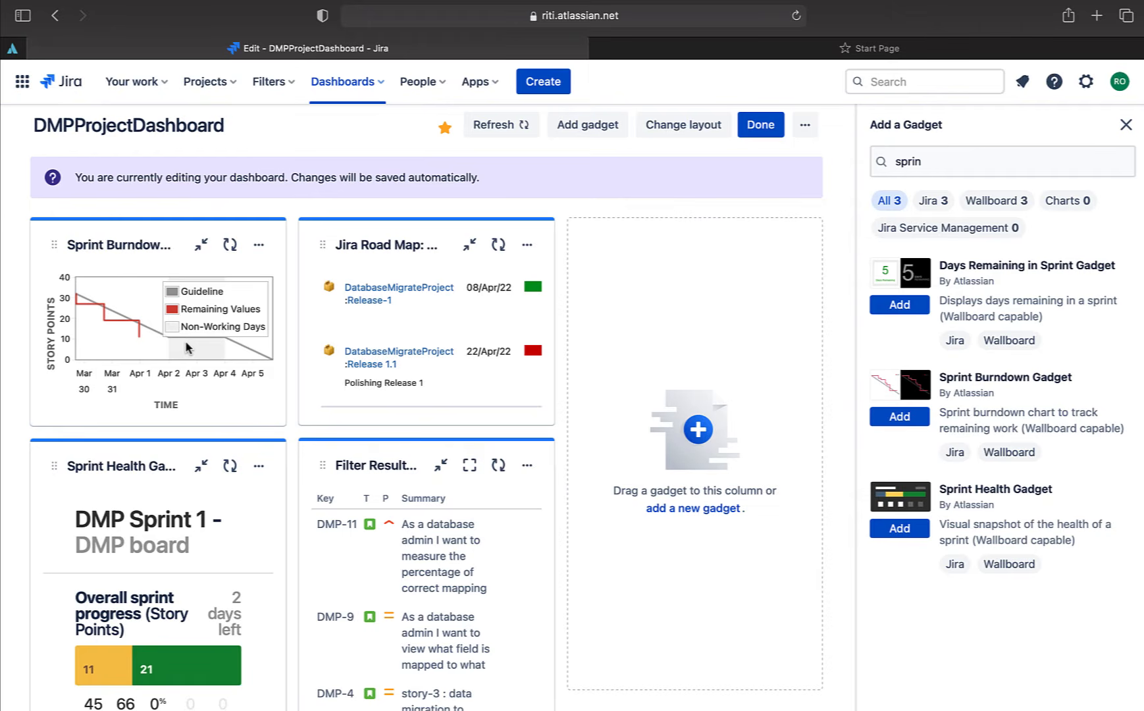
Search the gadgets for "two", add Two Dimensional Filter Statistics to the dashboard and choose Priority as its XAxis.
{"action": "scroll", "coordinate": [186, 347], "scroll_direction": "up", "scroll_amount": 1}
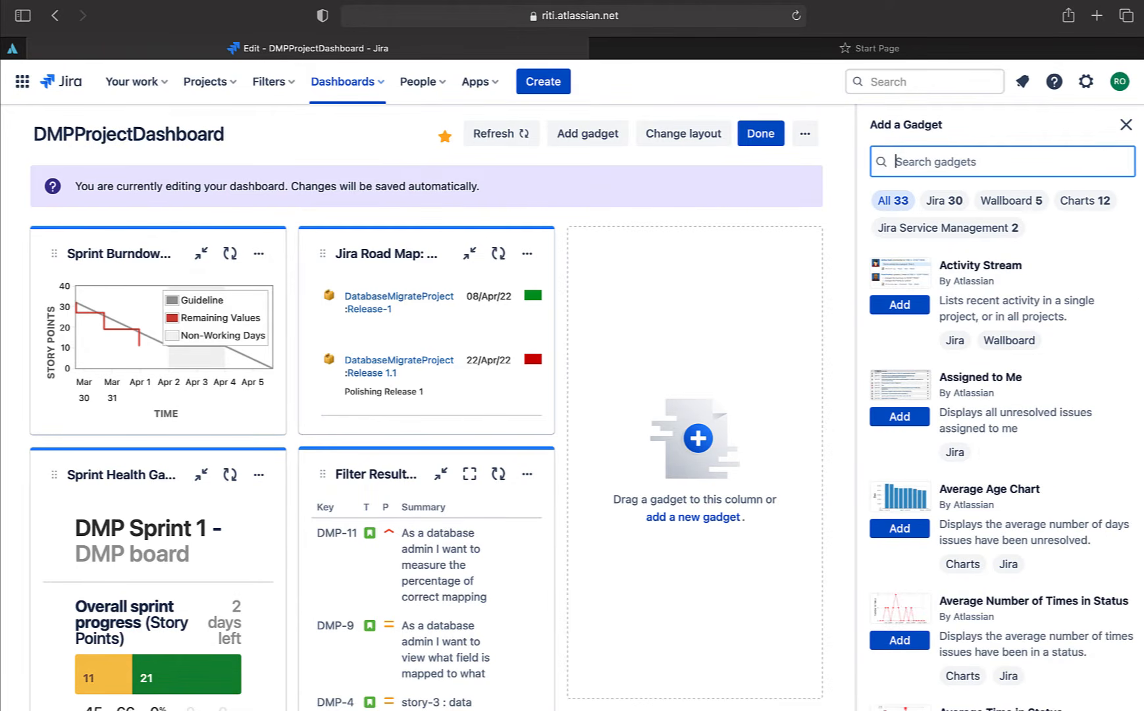
{"action": "type", "text": "two"}
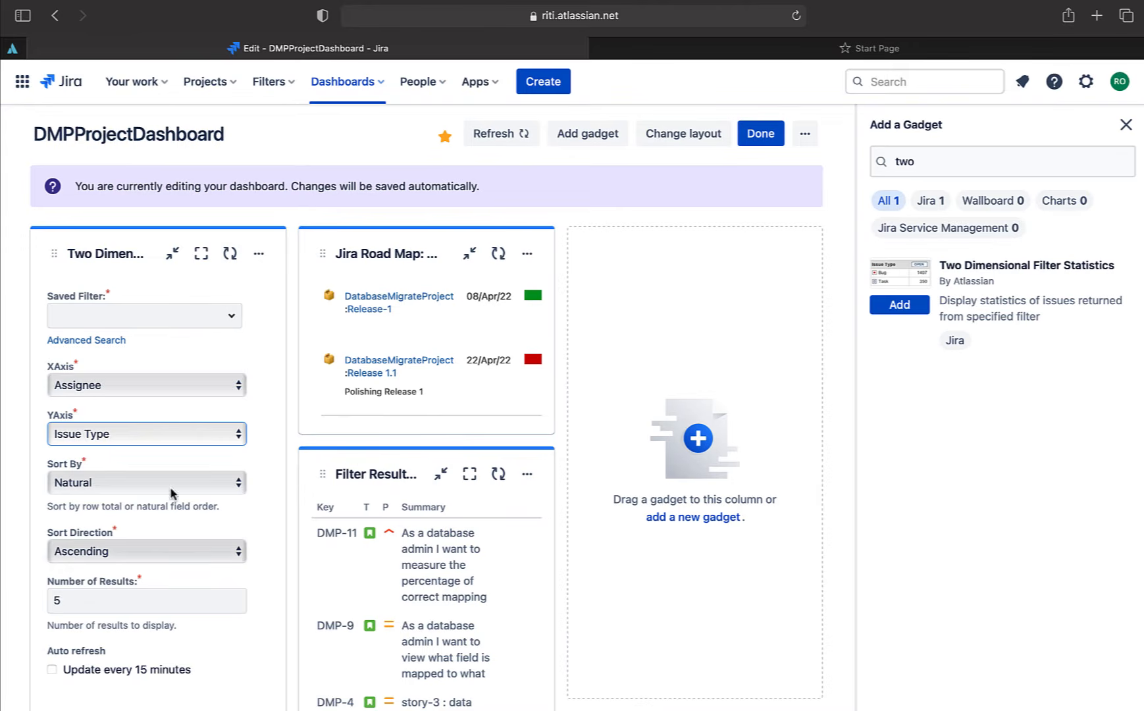
{"action": "left_click", "coordinate": [113, 393]}
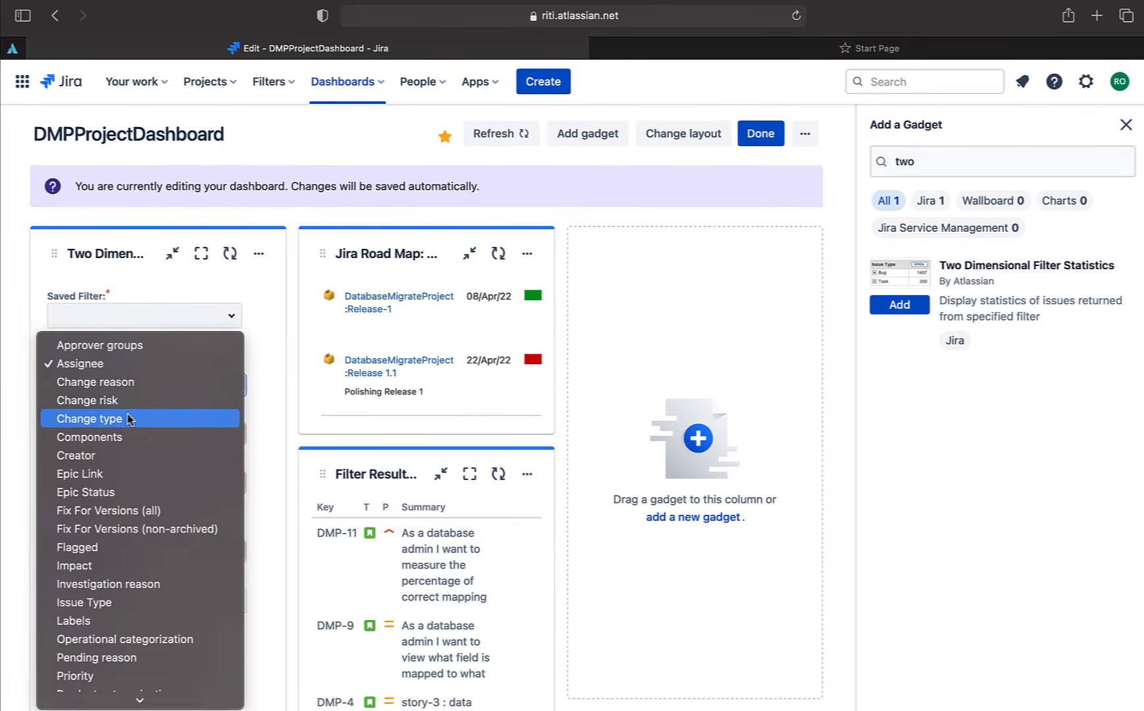
{"action": "left_click", "coordinate": [86, 676]}
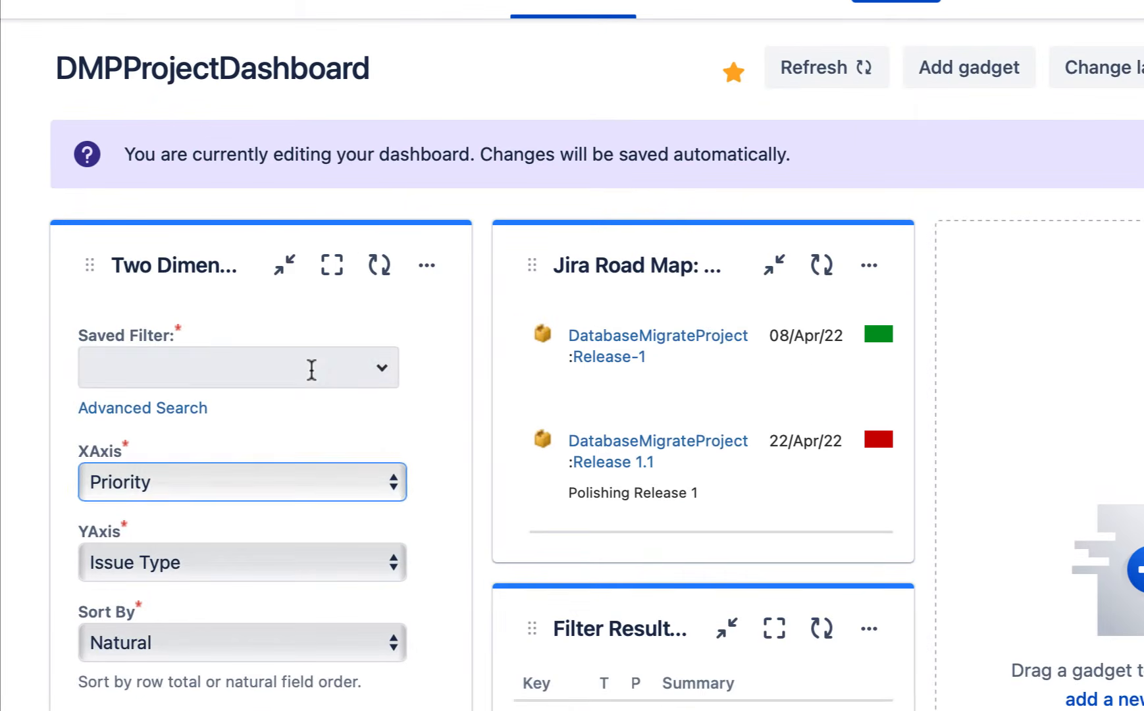
{"action": "left_click", "coordinate": [312, 370]}
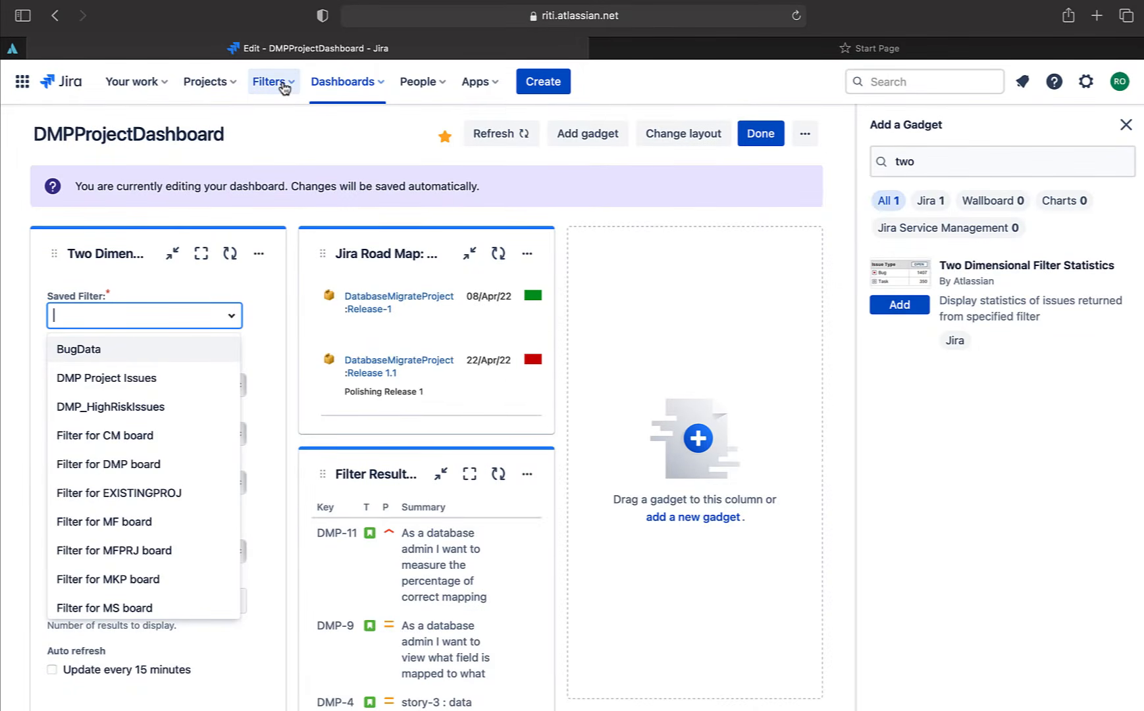
Open the issue search and replace its default query with project = DatabaseMigrateProject.
{"action": "left_click", "coordinate": [284, 82]}
{"action": "left_click", "coordinate": [328, 576]}
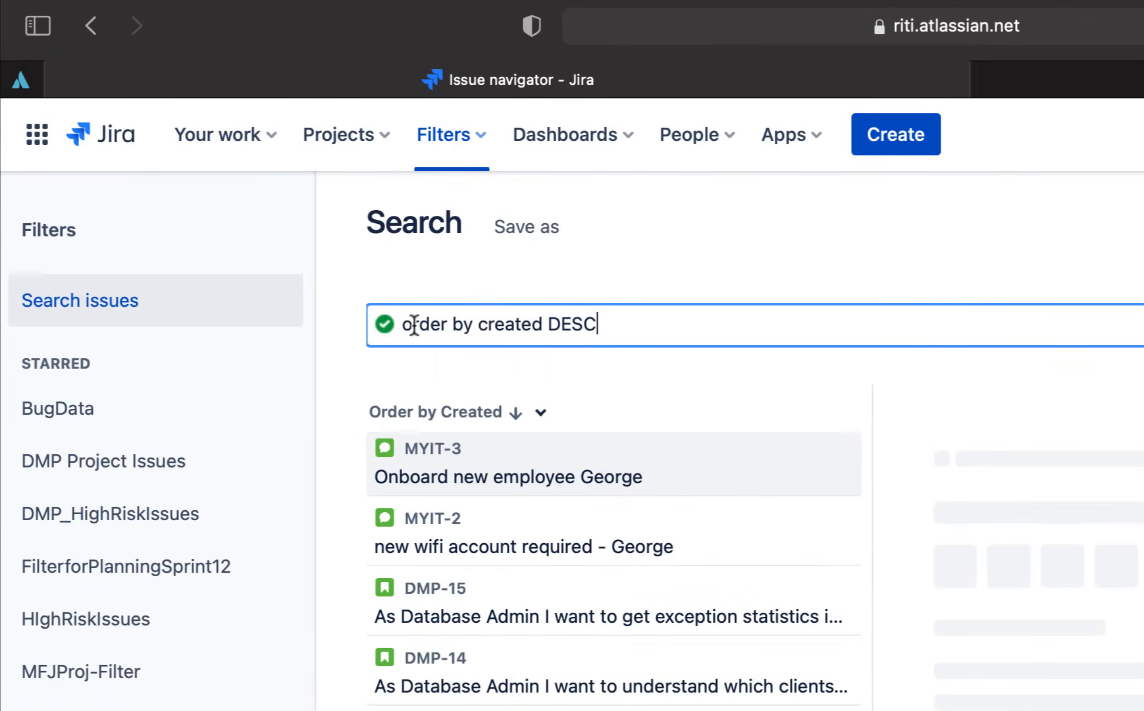
{"action": "triple_click", "coordinate": [409, 325]}
{"action": "key", "text": "BackSpace"}
{"action": "type", "text": "pro"}
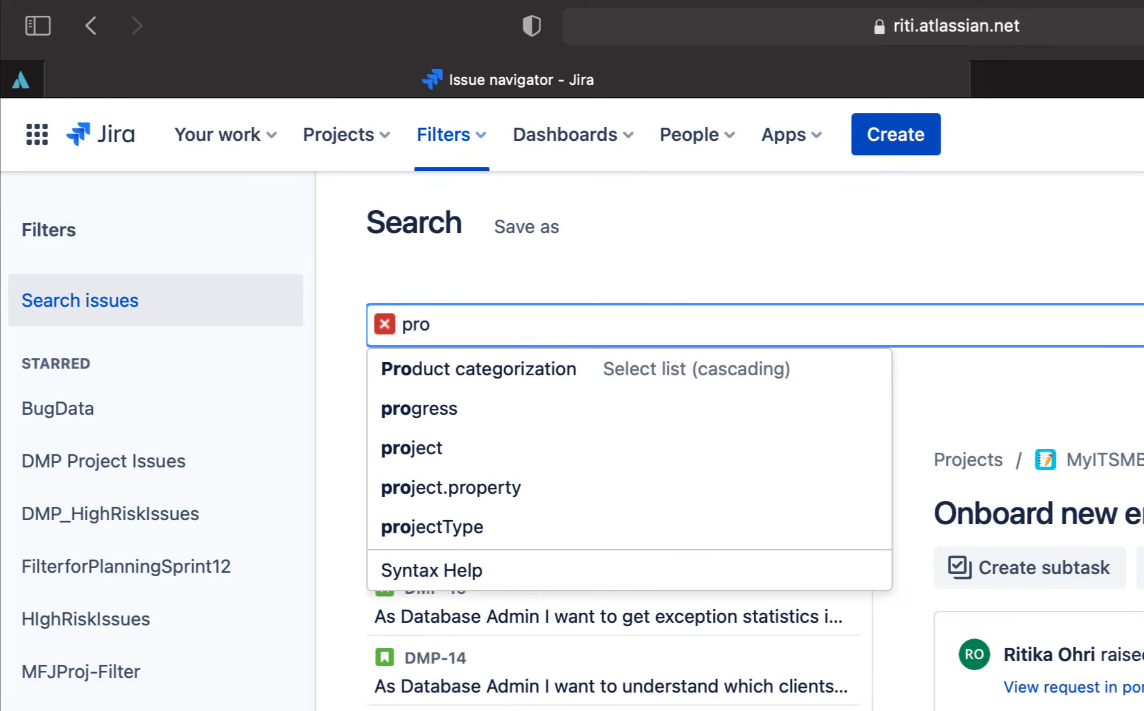
{"action": "type", "text": "ject = DatabaseMigrateProject an"}
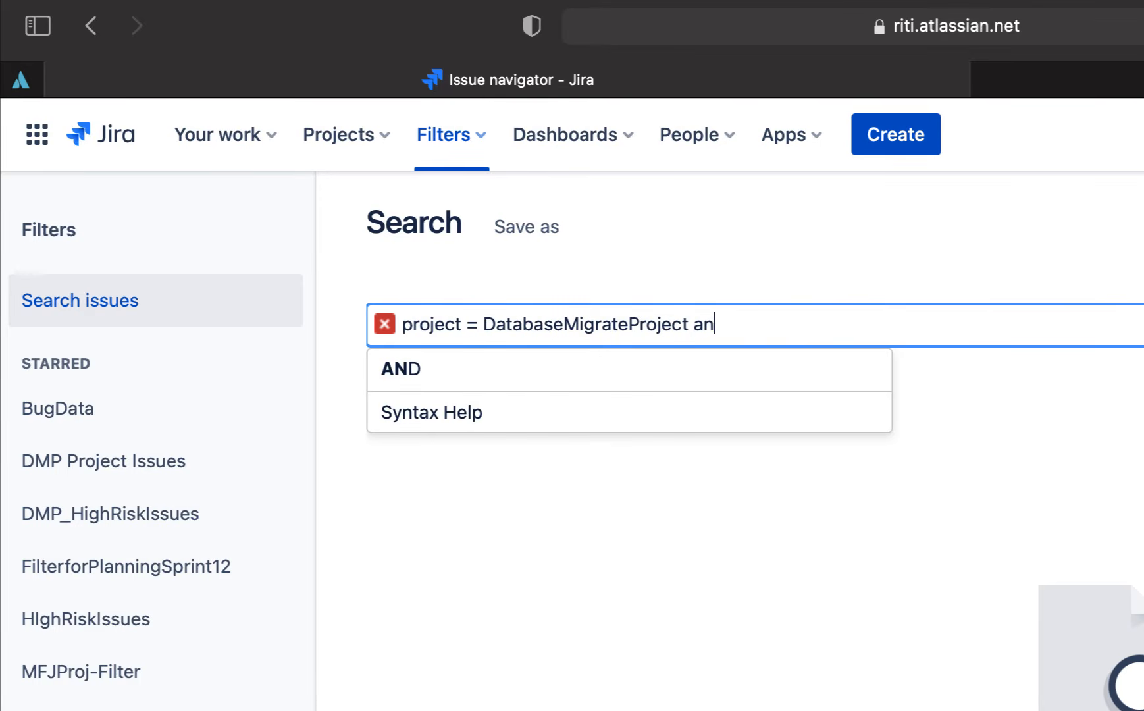
Extend the query with the condition and status != Resolved, and run the issue search.
{"action": "type", "text": "d "}
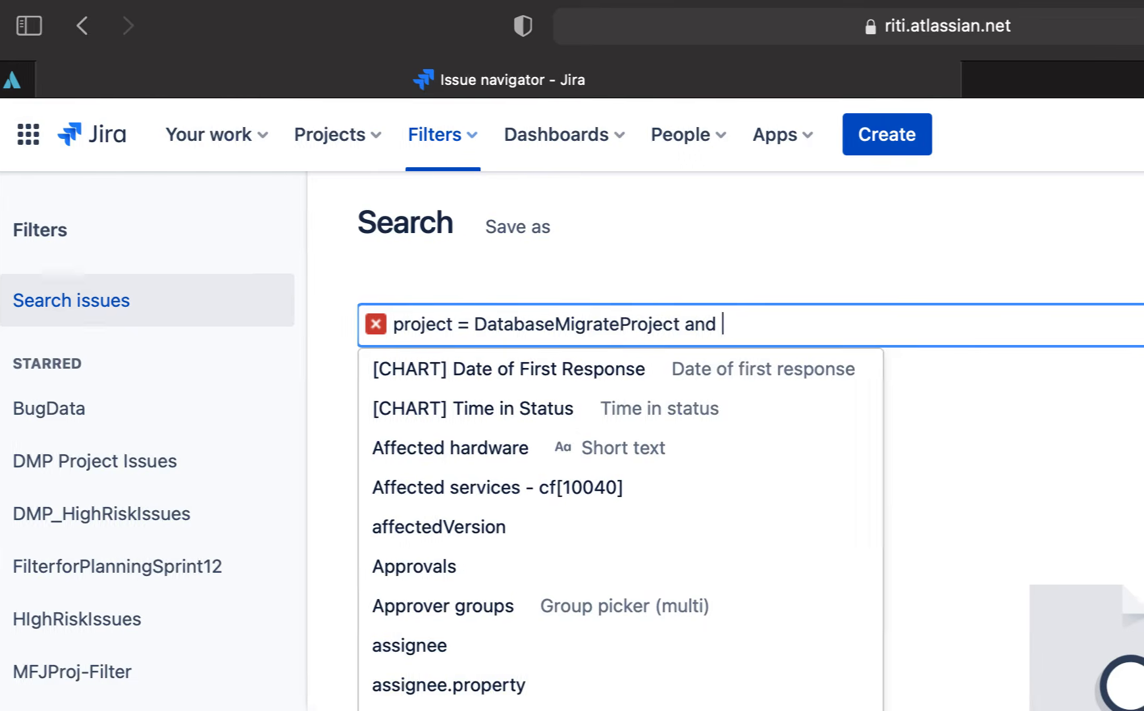
{"action": "type", "text": "sta"}
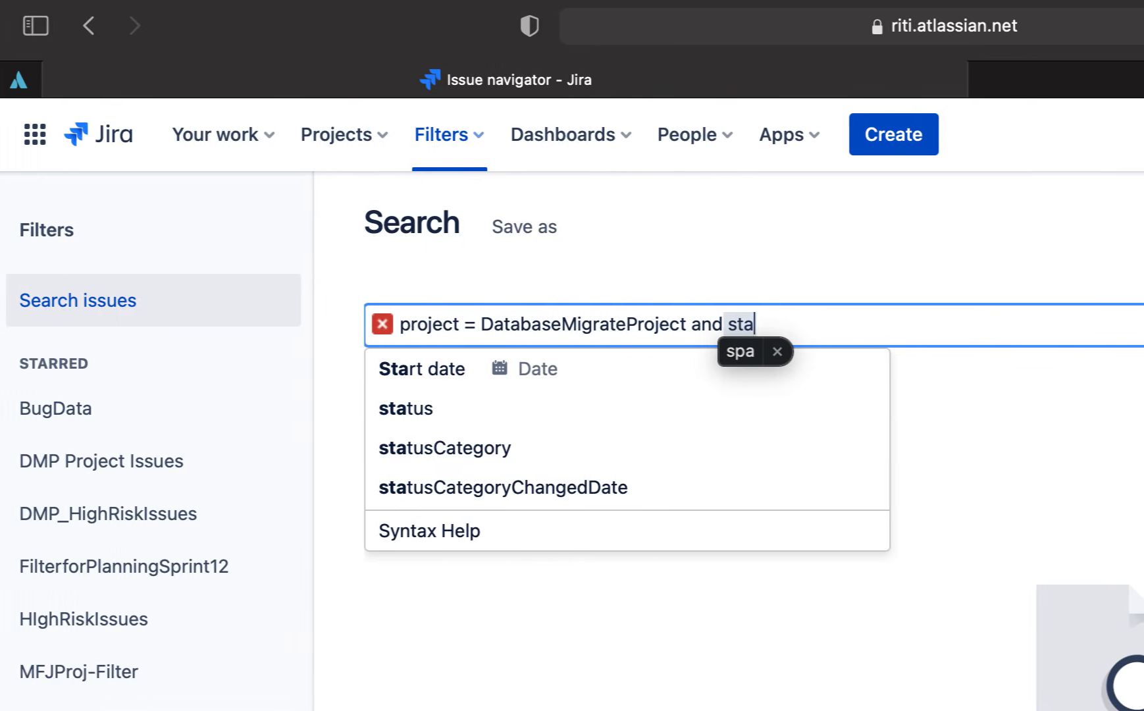
{"action": "left_click", "coordinate": [324, 411]}
{"action": "type", "text": "= N"}
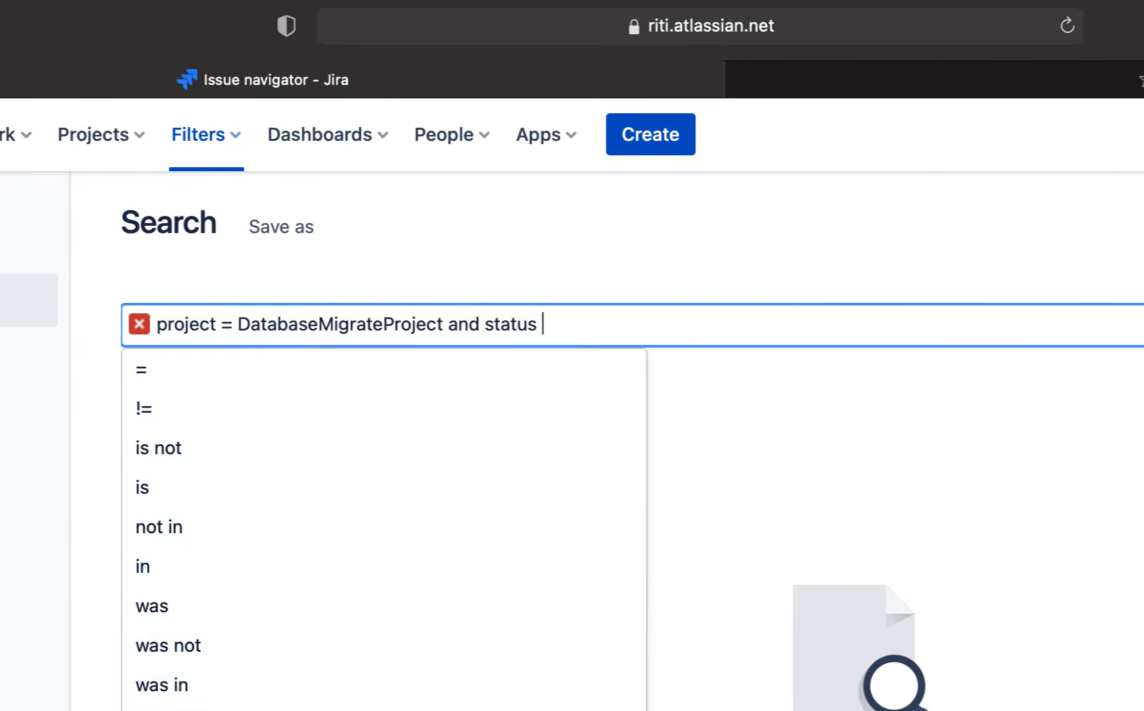
{"action": "key", "text": "BackSpace"}
{"action": "key", "text": "BackSpace"}
{"action": "key", "text": "BackSpace"}
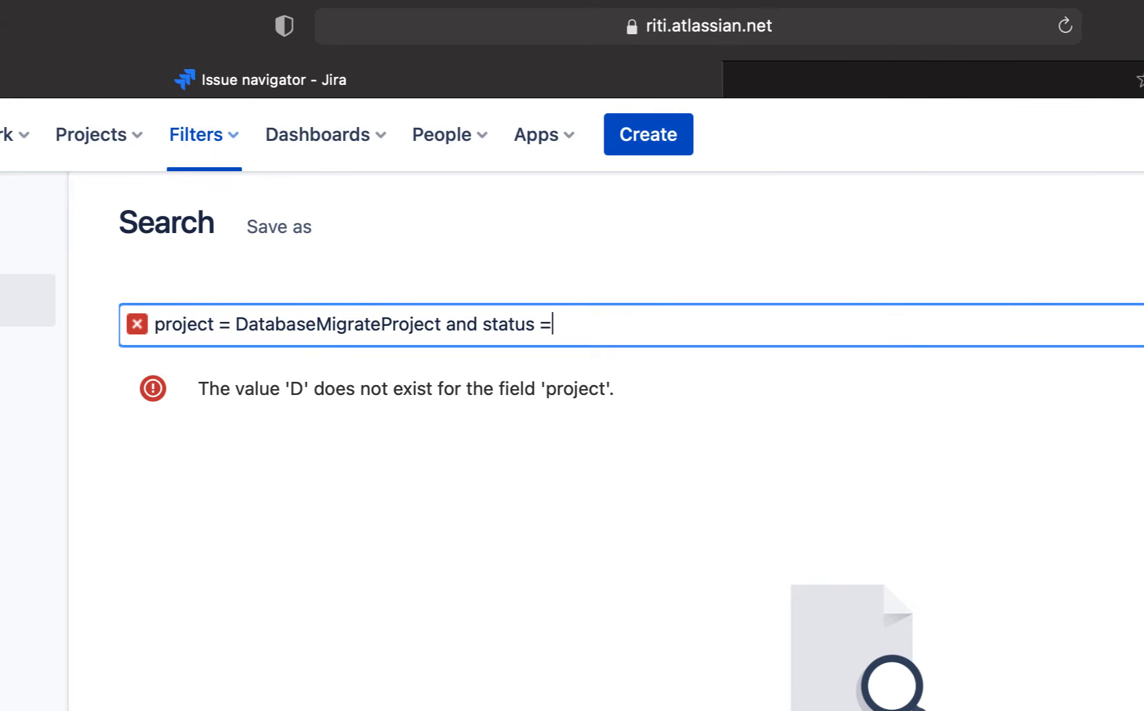
{"action": "type", "text": "!"}
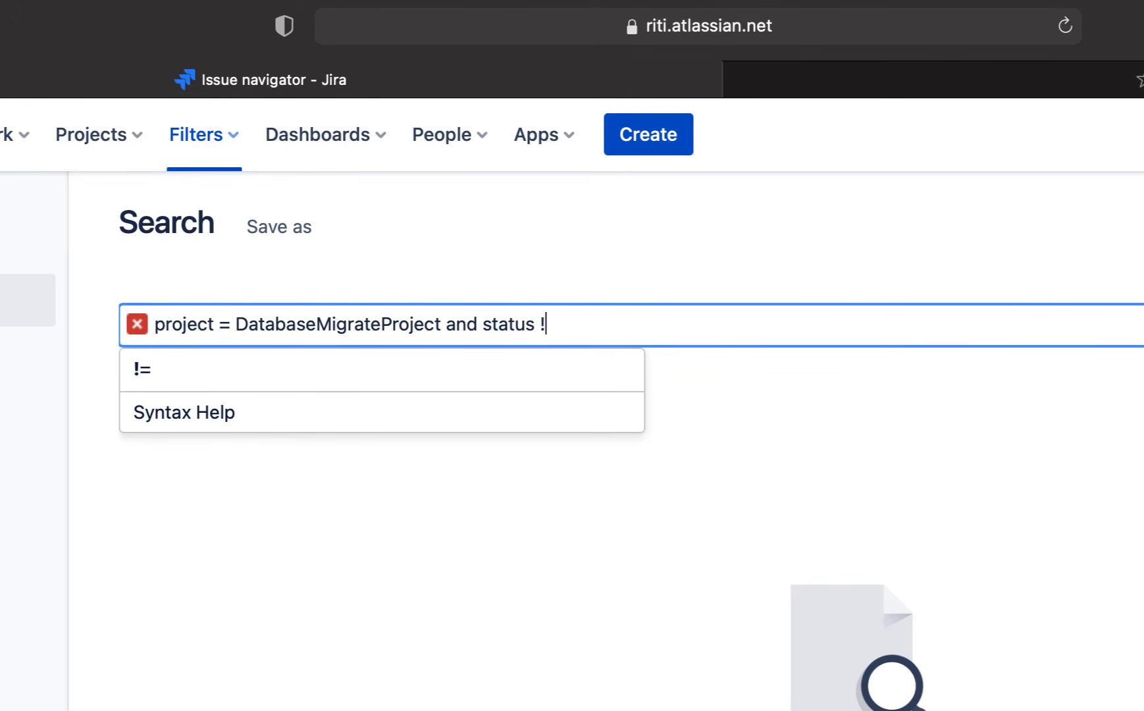
{"action": "type", "text": "= "}
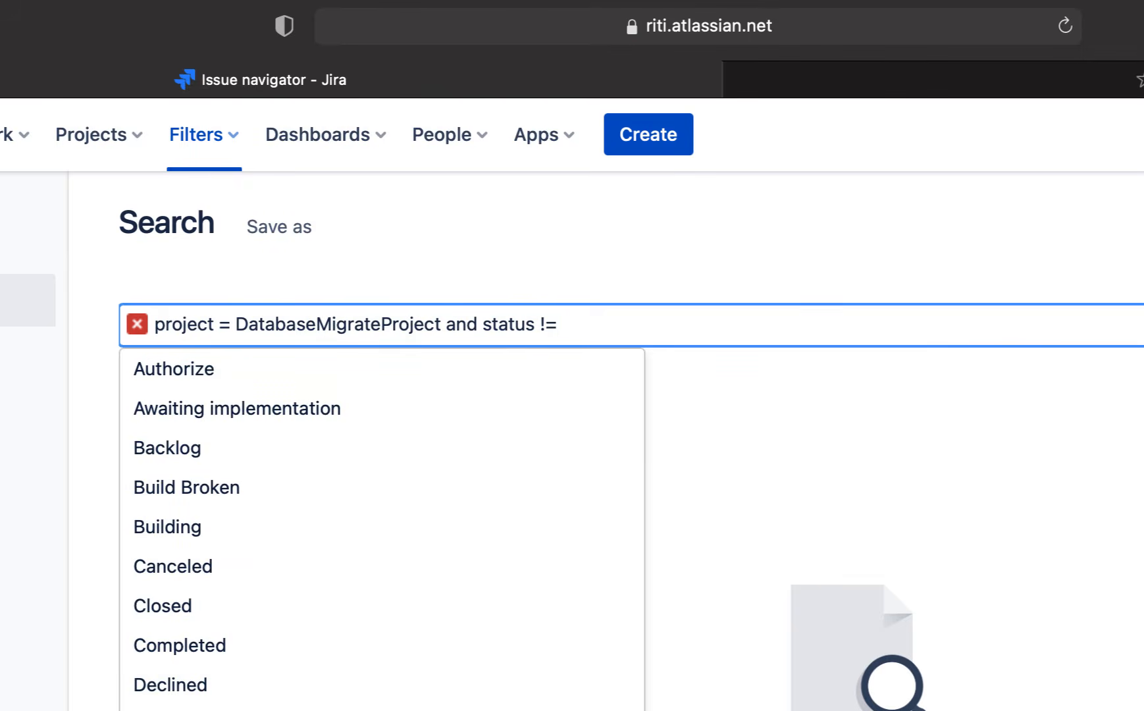
{"action": "type", "text": "Res"}
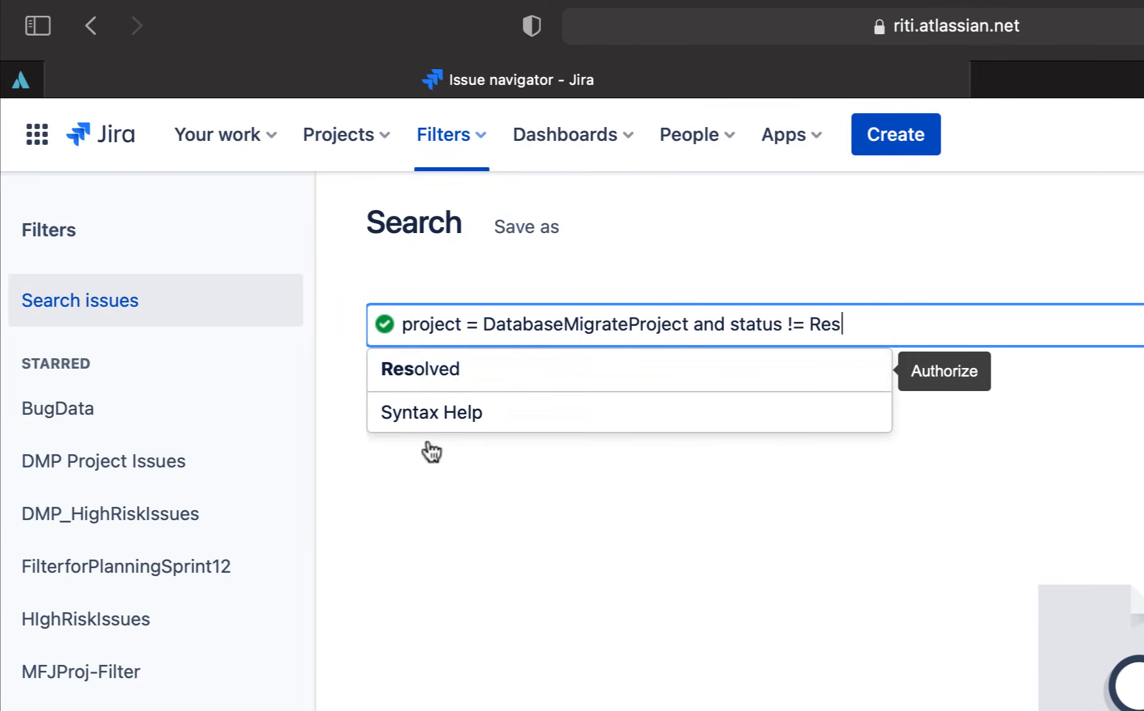
{"action": "left_click", "coordinate": [434, 378]}
{"action": "left_click", "coordinate": [942, 201]}
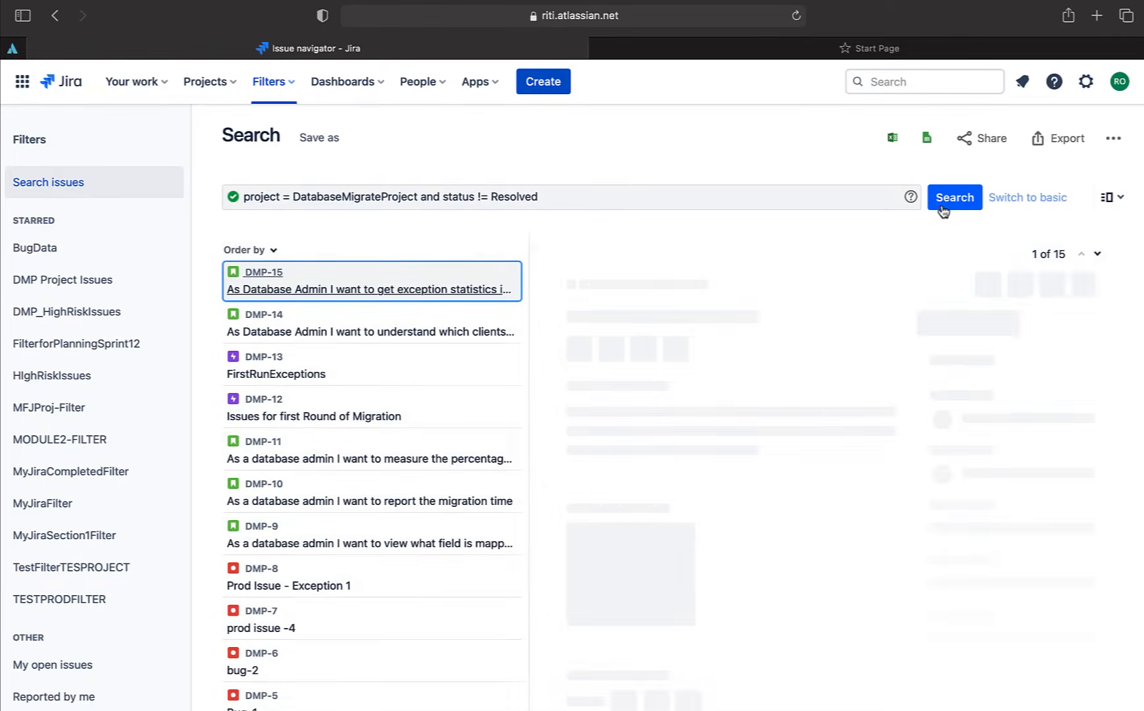
Save the current issue search as a filter named DMP_ISSUELIST.
{"action": "left_click", "coordinate": [320, 138]}
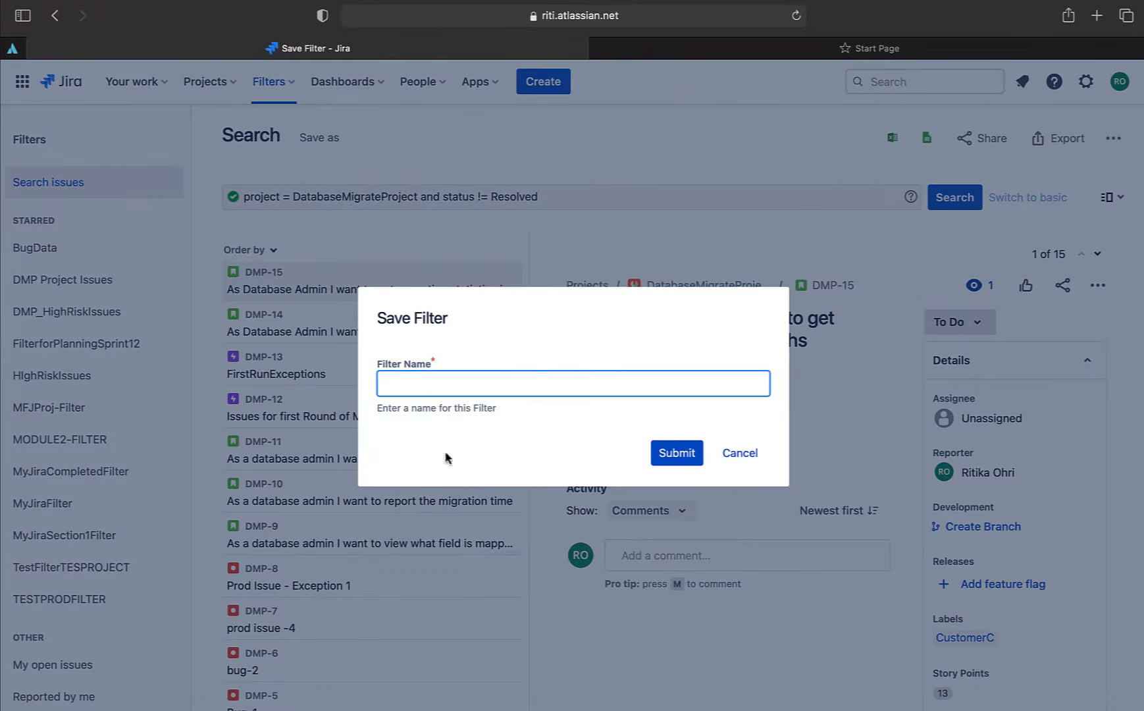
{"action": "type", "text": "DMP_ISSUELIST"}
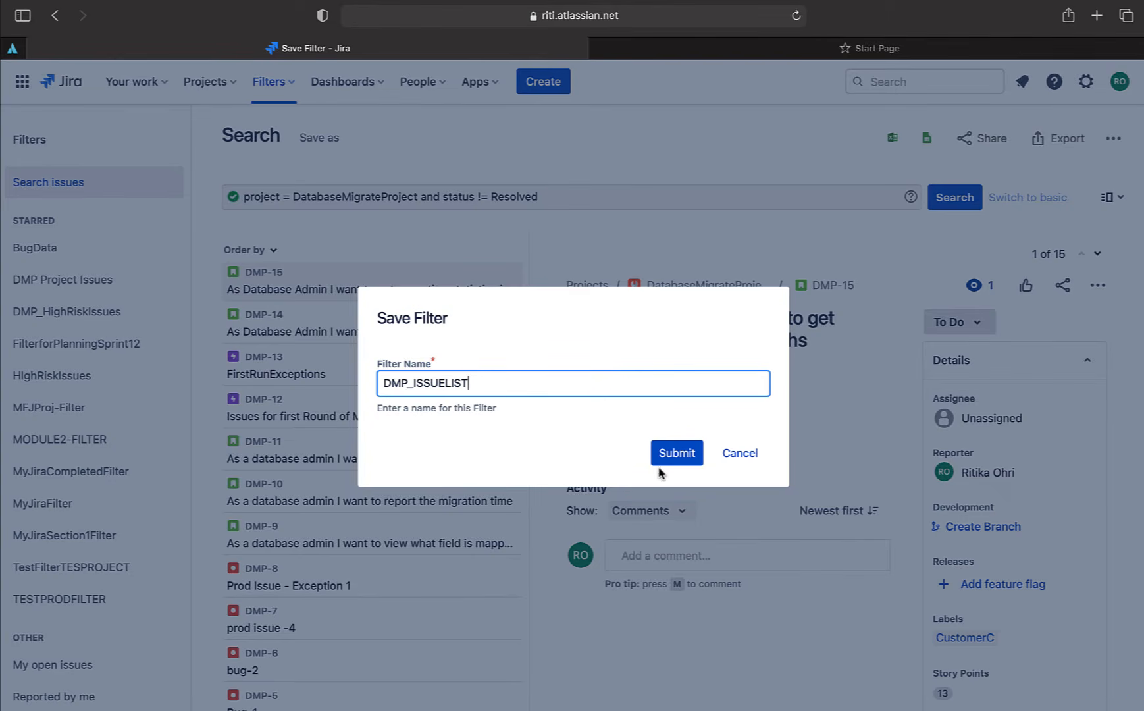
{"action": "left_click", "coordinate": [671, 454]}
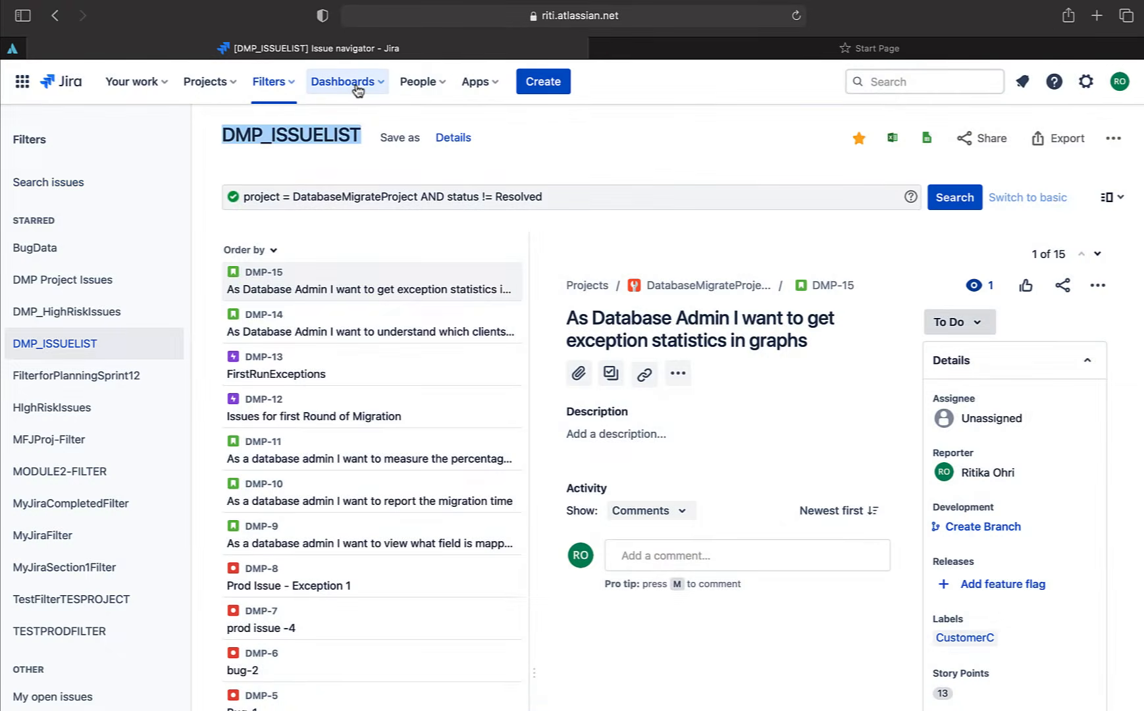
Return to DMPProjectDashboard and switch it to edit mode.
{"action": "left_click", "coordinate": [357, 90]}
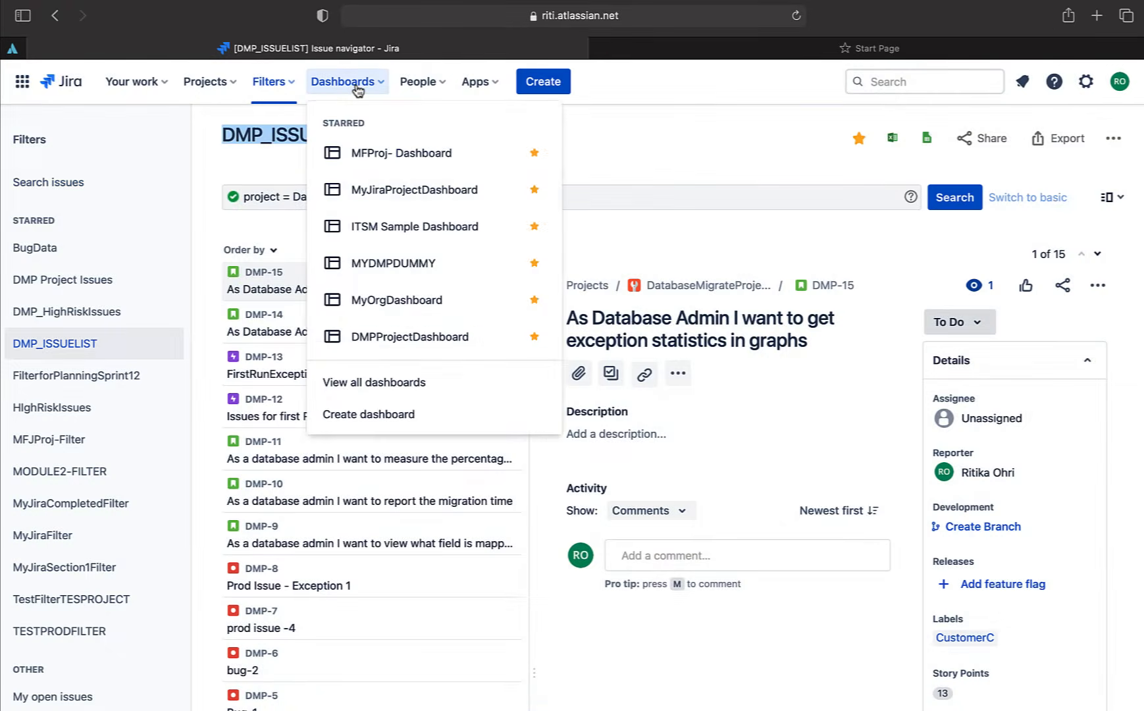
{"action": "left_click", "coordinate": [398, 339]}
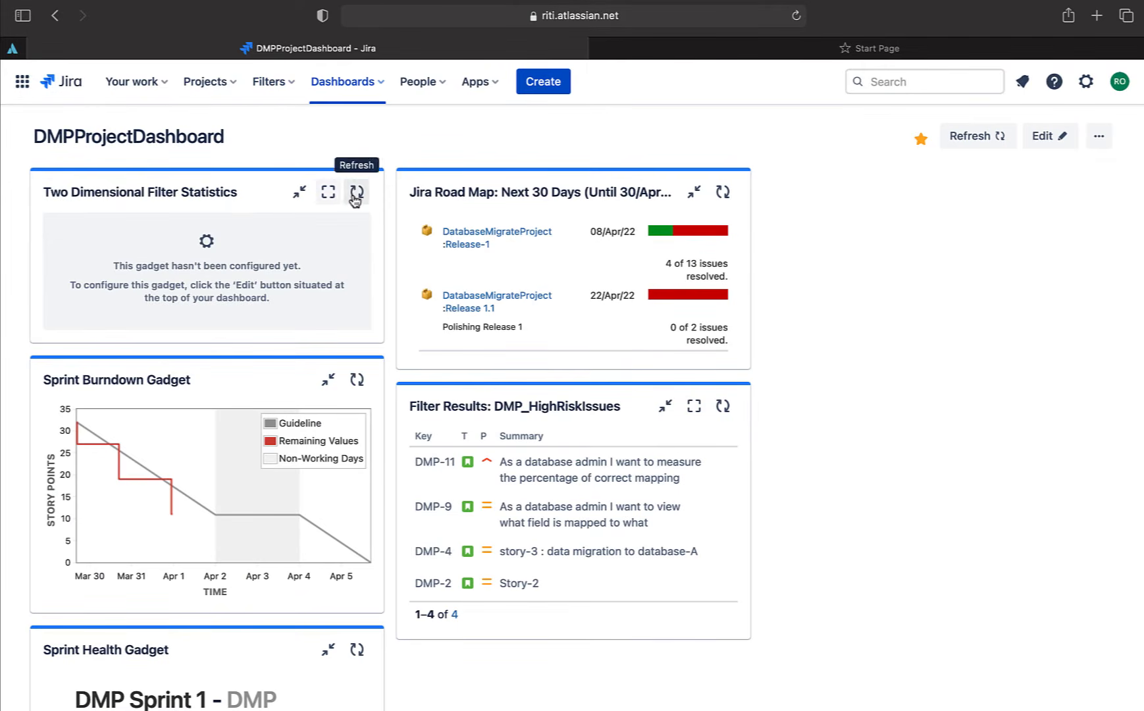
{"action": "left_click", "coordinate": [1064, 141]}
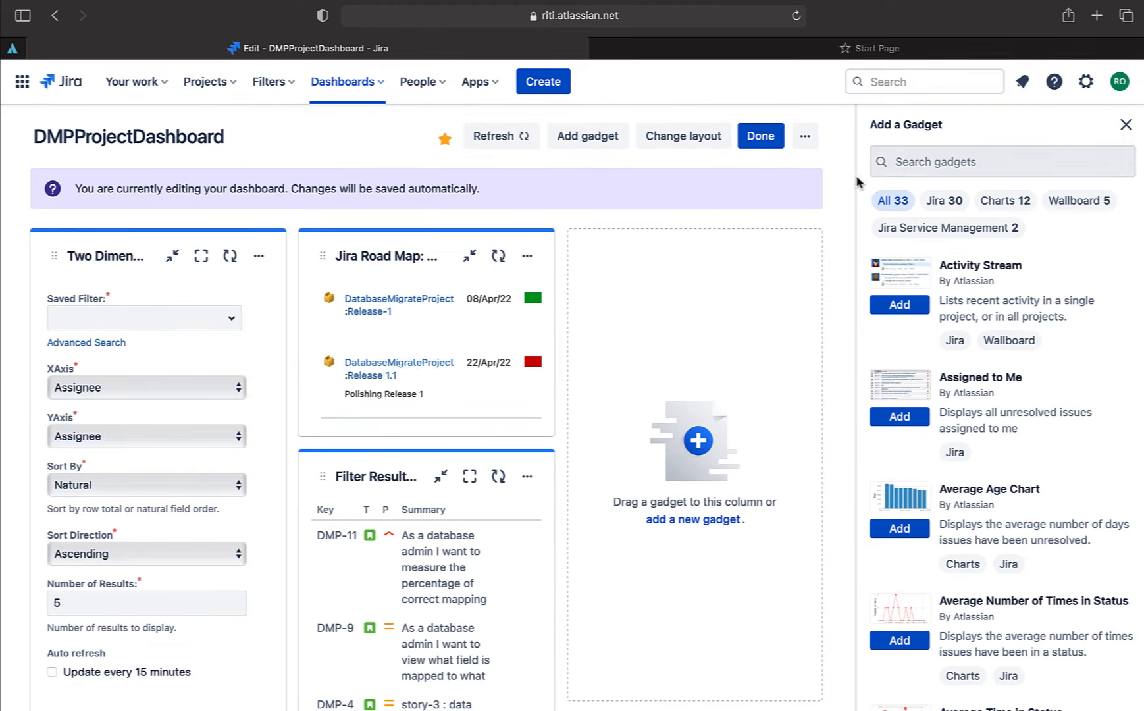
Choose DMP_ISSUELIST as the saved filter of the Two Dimensional Filter Statistics gadget.
{"action": "left_click", "coordinate": [150, 318]}
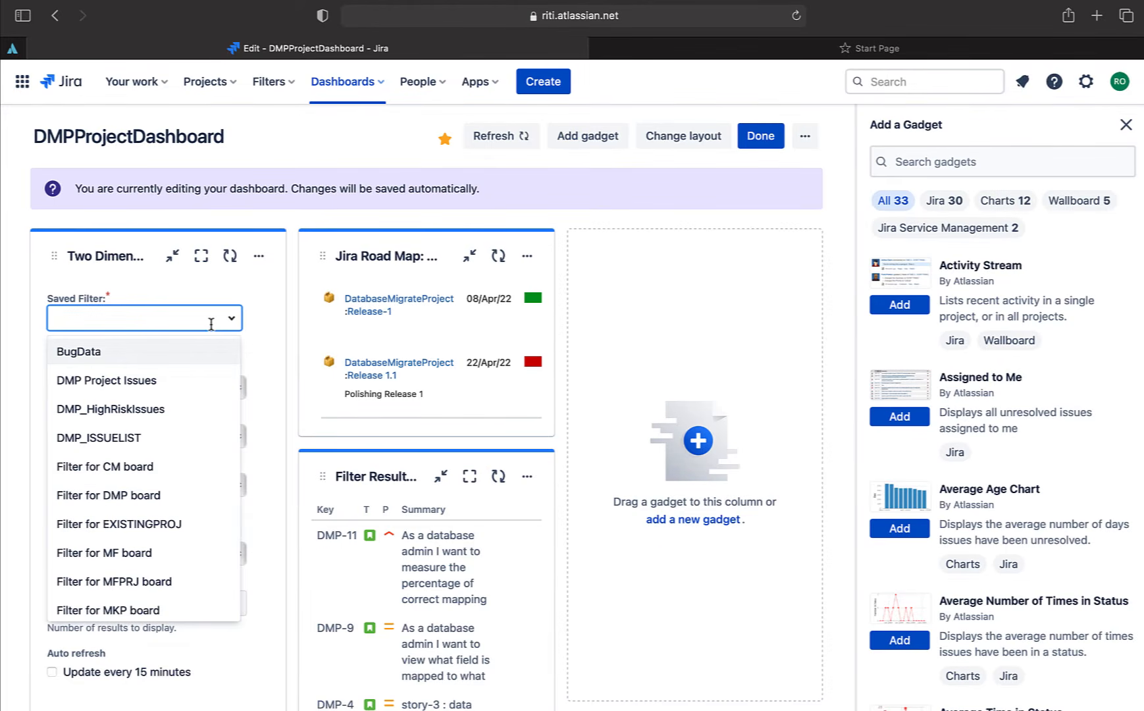
{"action": "scroll", "coordinate": [216, 323], "scroll_direction": "down", "scroll_amount": 5}
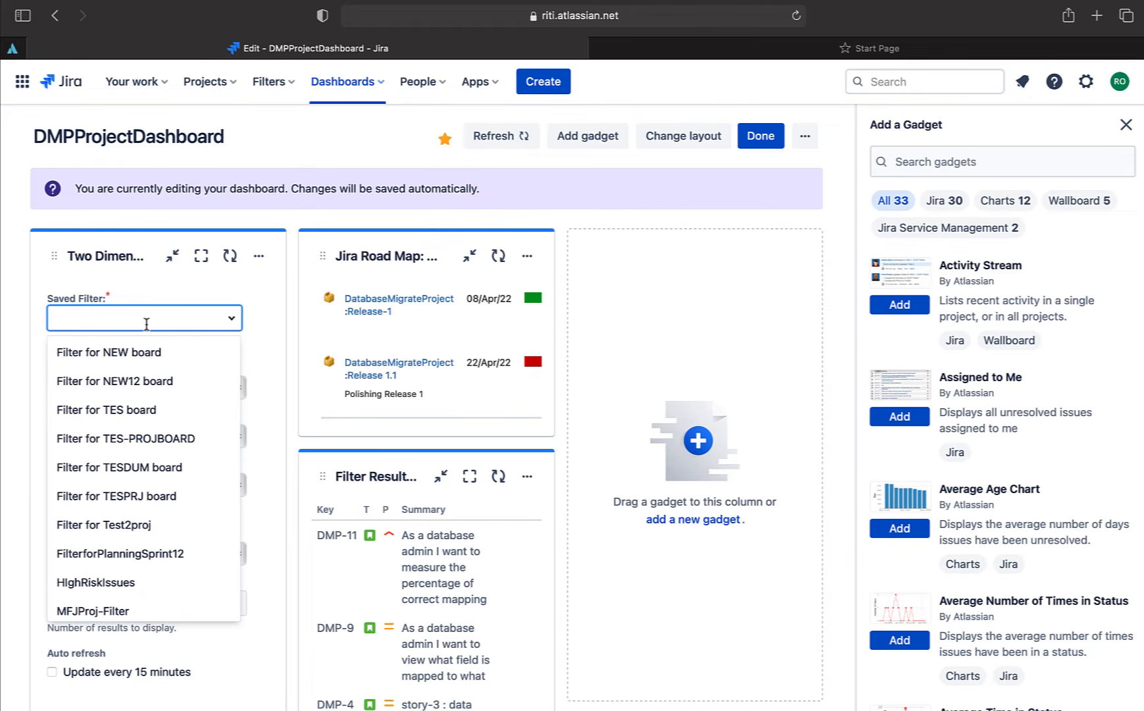
{"action": "type", "text": "DMP_ISSUELIST"}
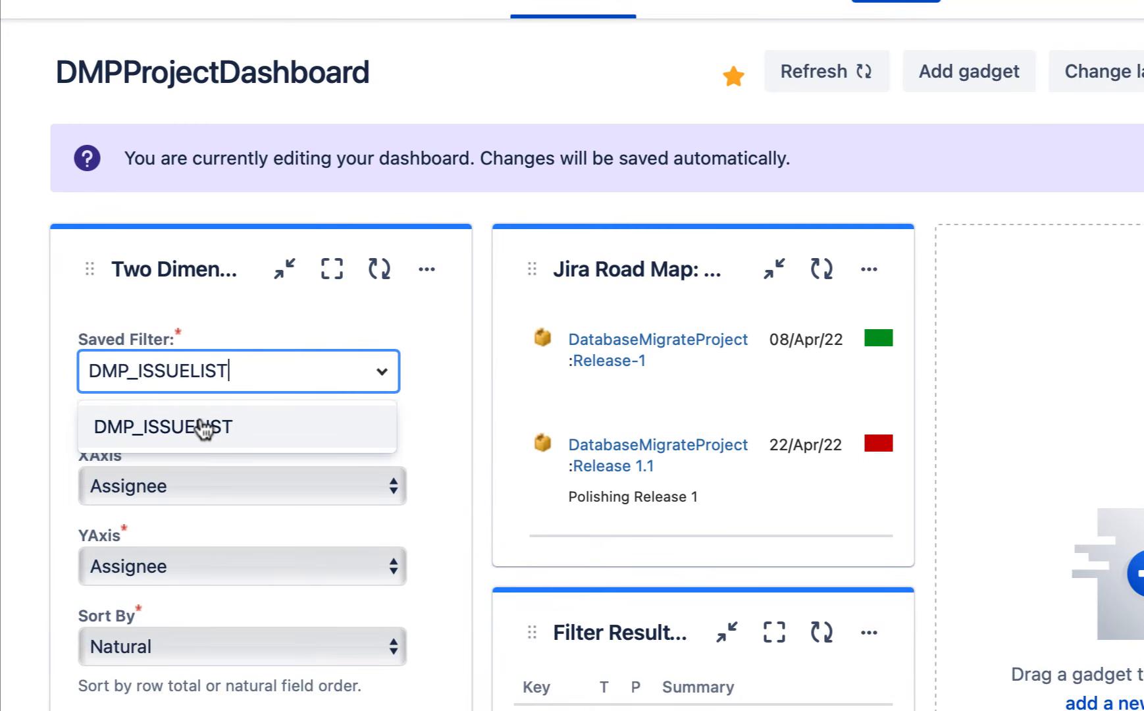
{"action": "left_click", "coordinate": [205, 428]}
Set the Two Dimensional Filter Statistics gadget's XAxis to Priority and its YAxis to Issue Type.
{"action": "left_click", "coordinate": [192, 486]}
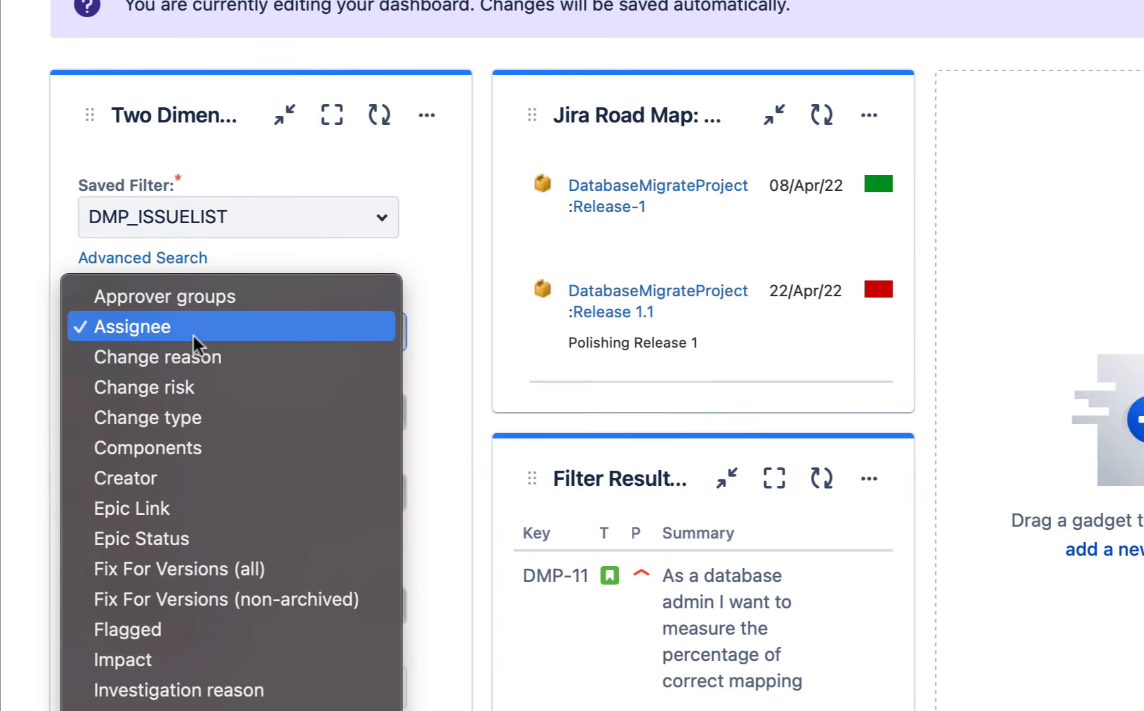
{"action": "scroll", "coordinate": [192, 333], "scroll_direction": "down", "scroll_amount": 1}
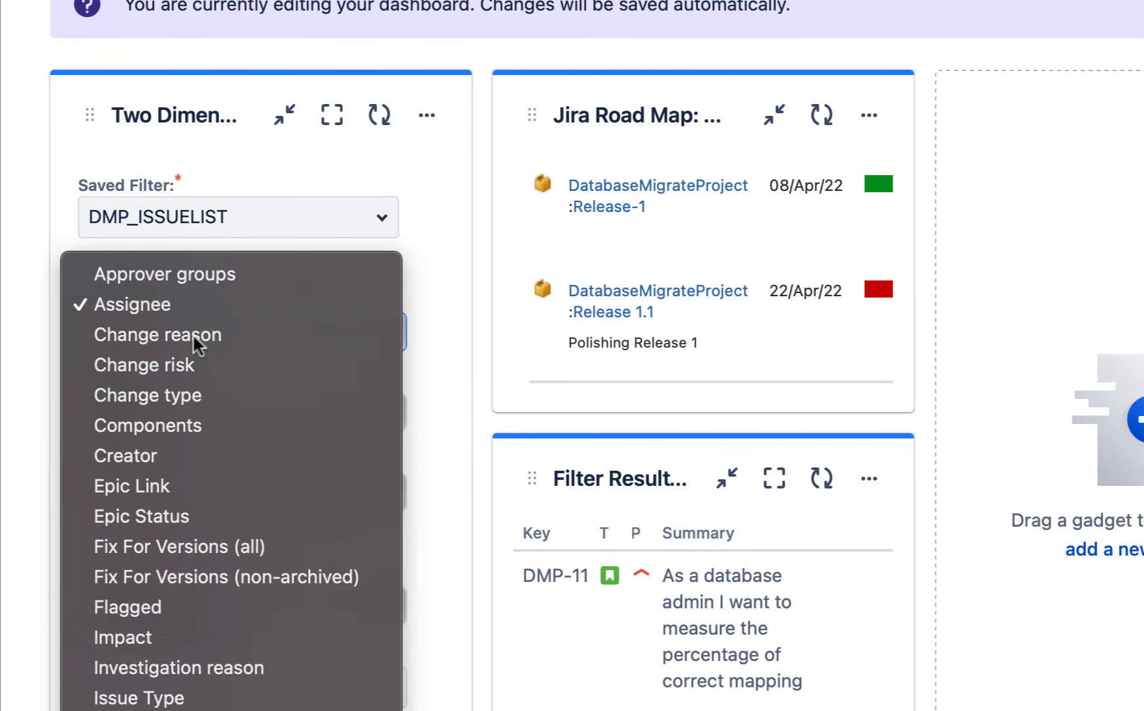
{"action": "scroll", "coordinate": [92, 513], "scroll_direction": "down", "scroll_amount": 5}
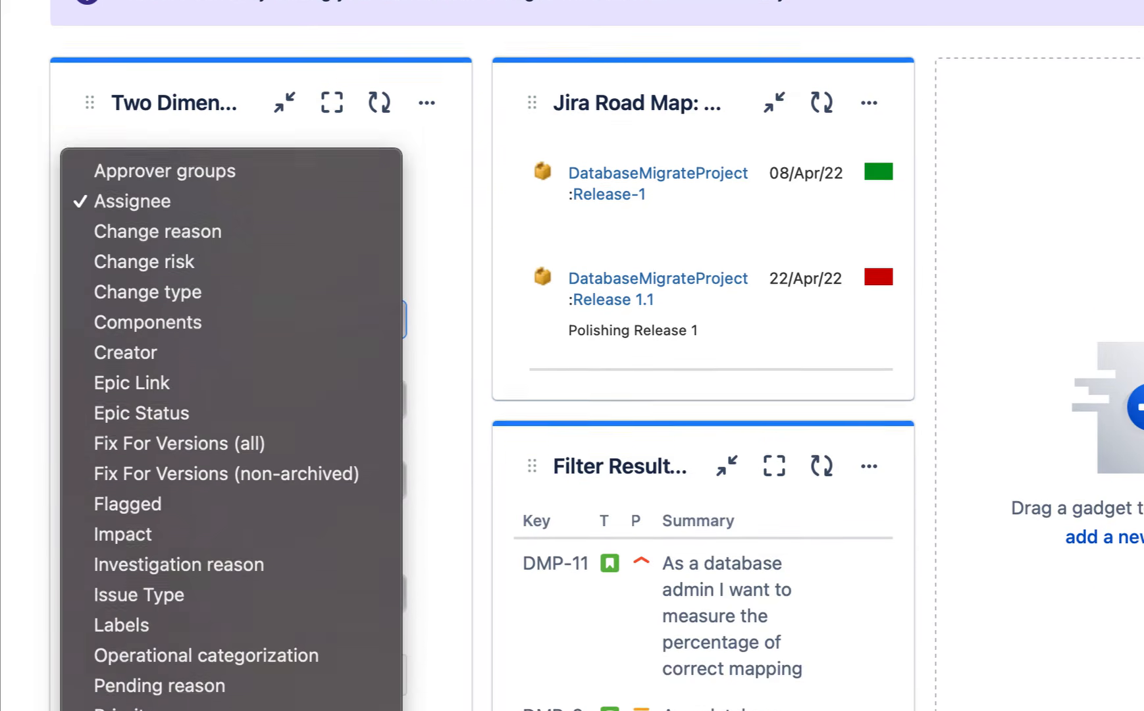
{"action": "left_click", "coordinate": [189, 520]}
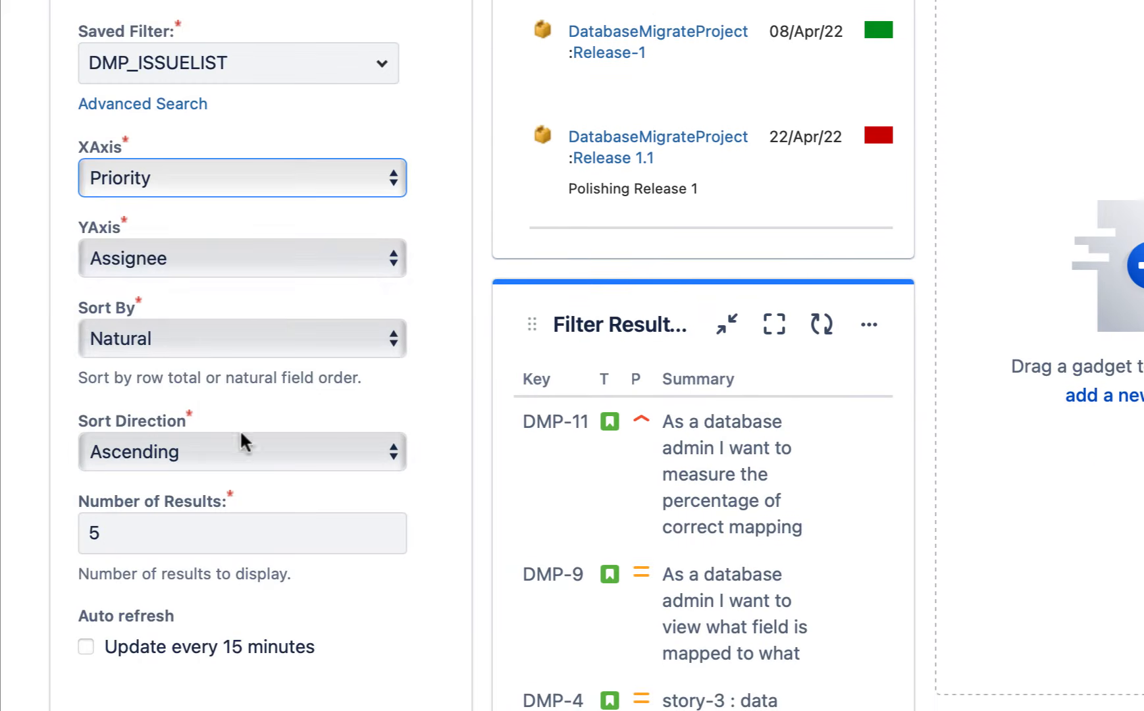
{"action": "left_click", "coordinate": [186, 327]}
{"action": "left_click", "coordinate": [187, 328]}
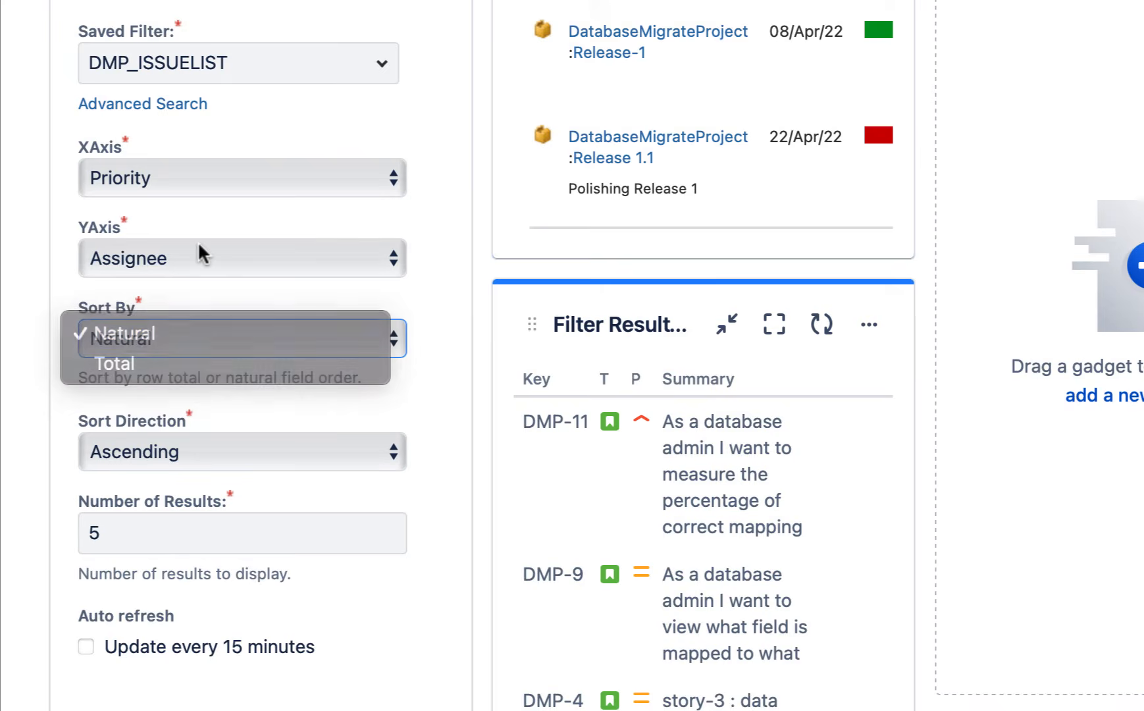
{"action": "left_click", "coordinate": [197, 254]}
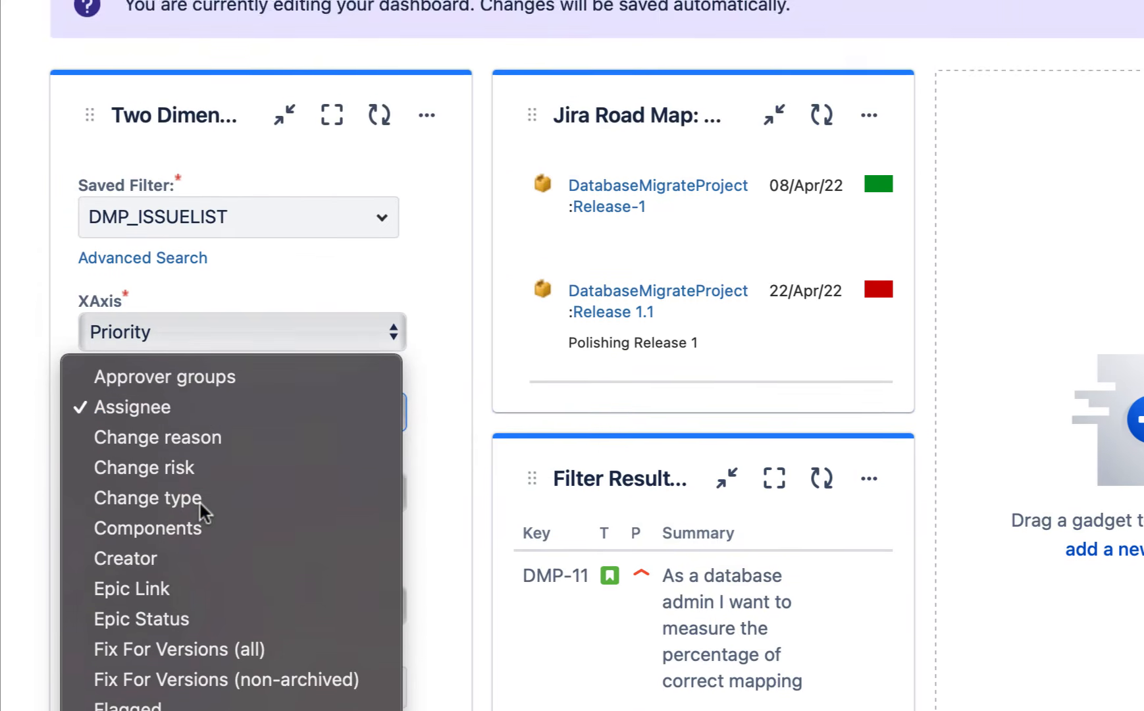
{"action": "left_click", "coordinate": [170, 646]}
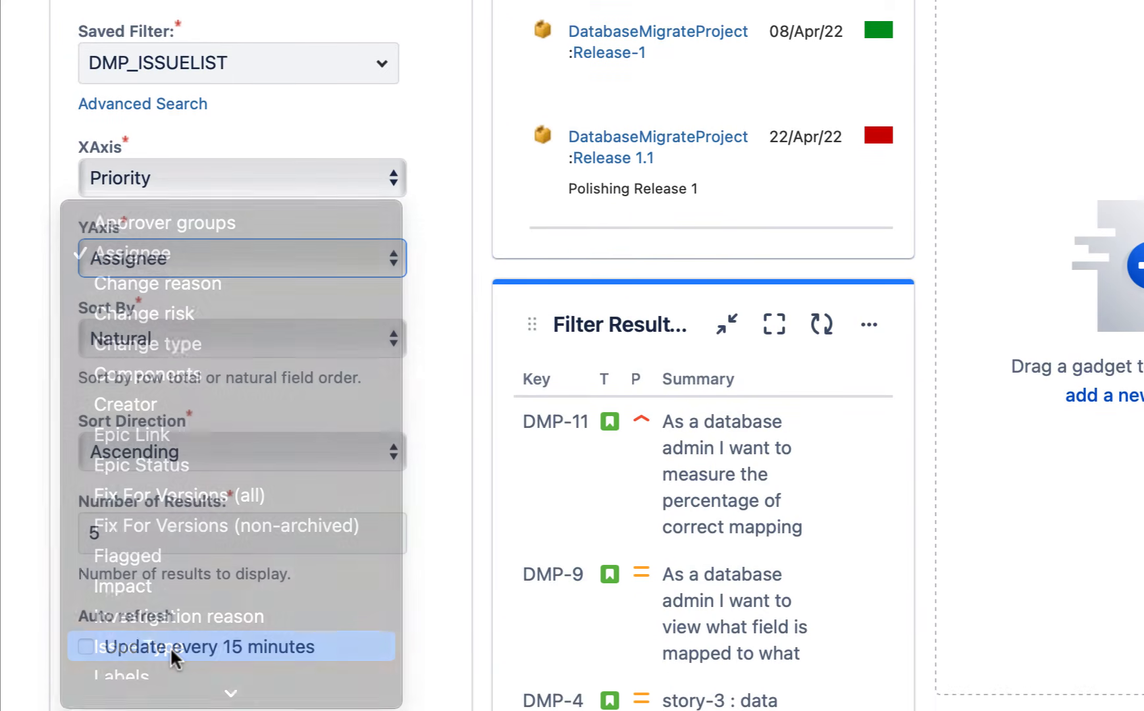
Save the Two Dimensional Filter Statistics gadget with 10 results and updates every 15 minutes, and move it to the dashboard's third column.
{"action": "scroll", "coordinate": [219, 499], "scroll_direction": "down", "scroll_amount": 2}
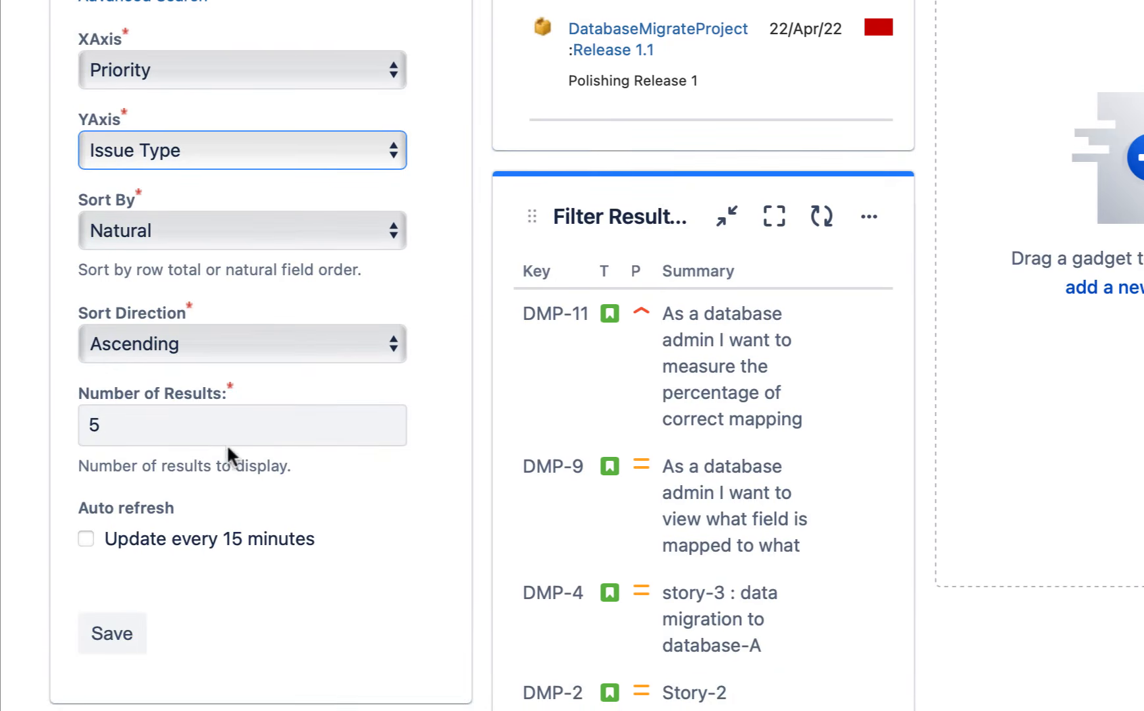
{"action": "left_click_drag", "start_coordinate": [185, 426], "coordinate": [57, 422]}
{"action": "type", "text": "10"}
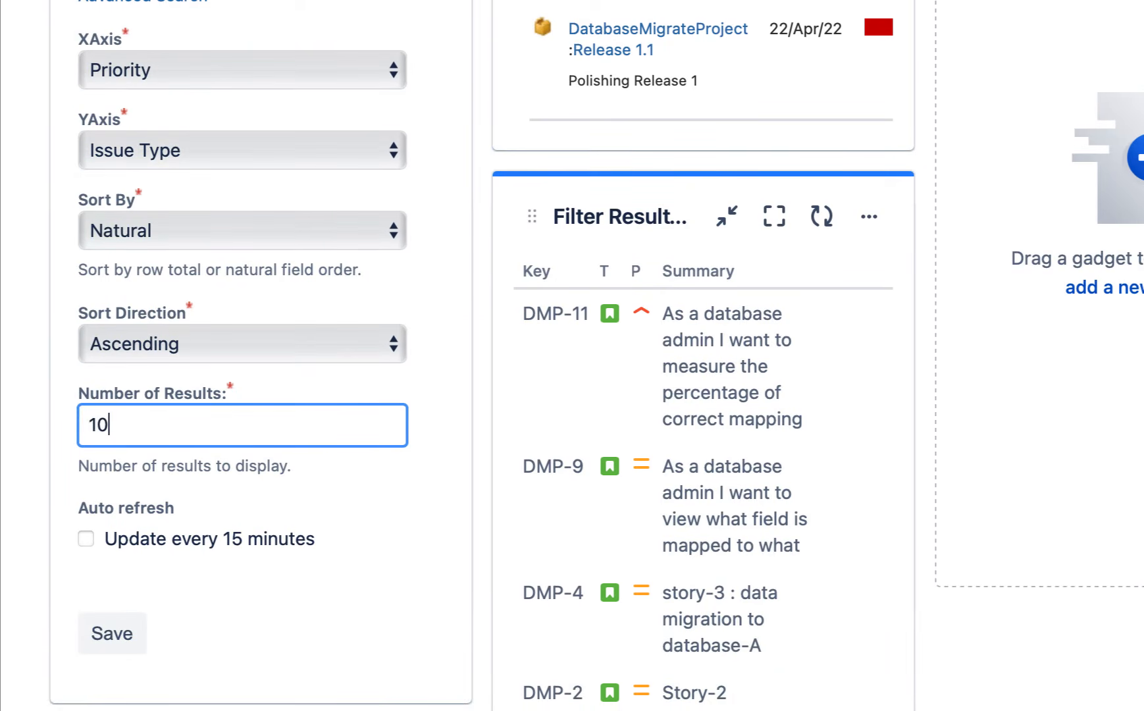
{"action": "left_click", "coordinate": [86, 539]}
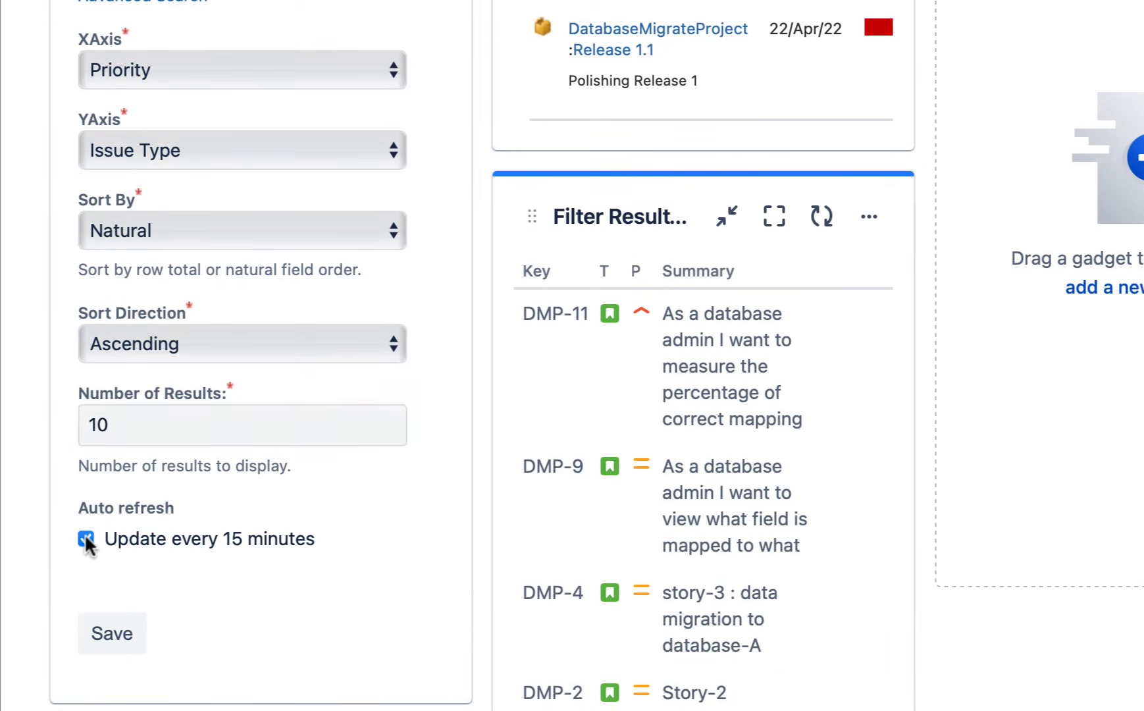
{"action": "left_click", "coordinate": [120, 641]}
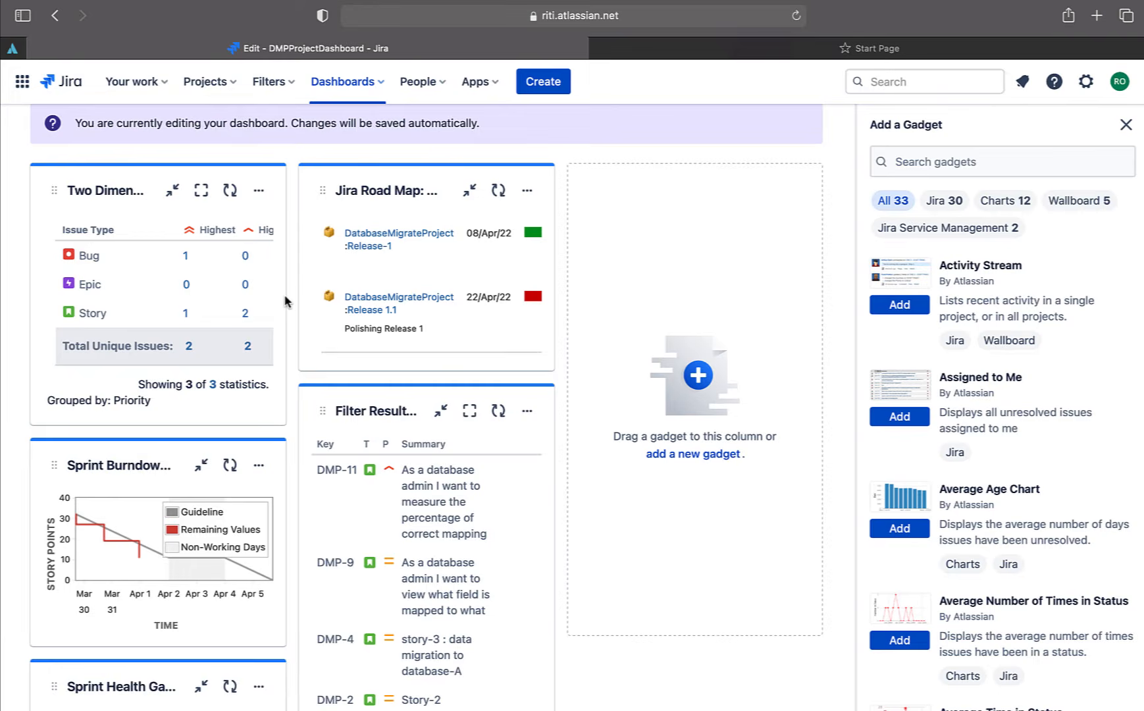
{"action": "left_click_drag", "start_coordinate": [212, 198], "coordinate": [954, 192]}
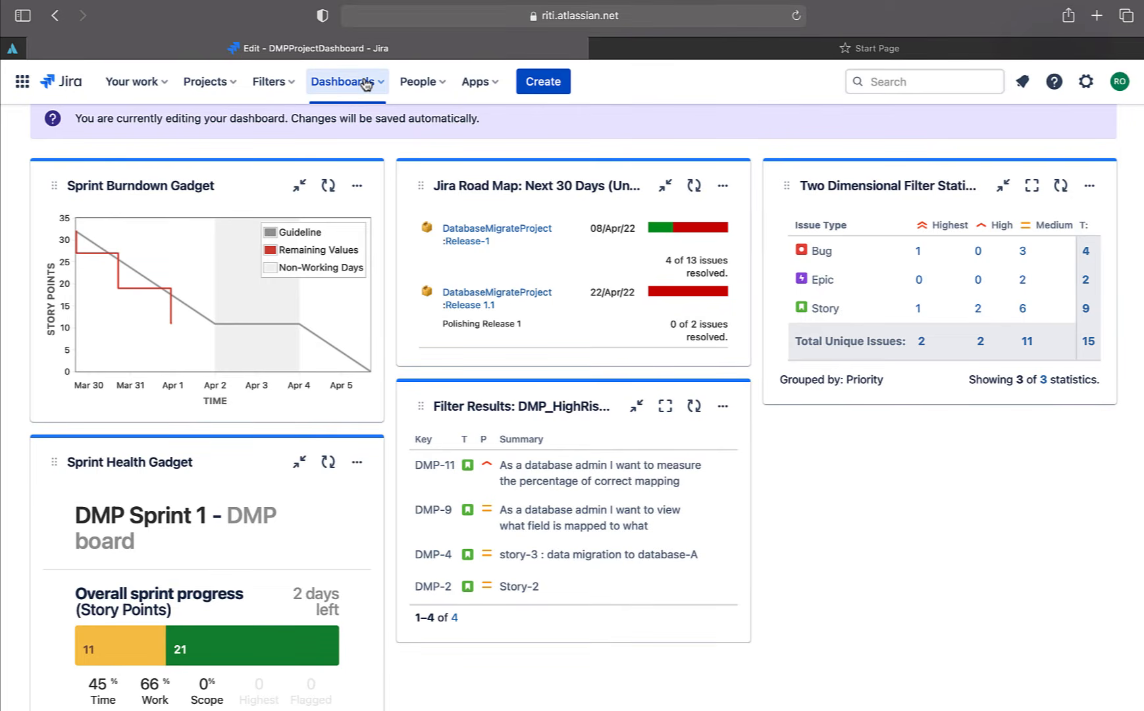
Search the gadget list for pie and add the Pie Chart gadget to the dashboard.
{"action": "scroll", "coordinate": [879, 146], "scroll_direction": "up", "scroll_amount": 1}
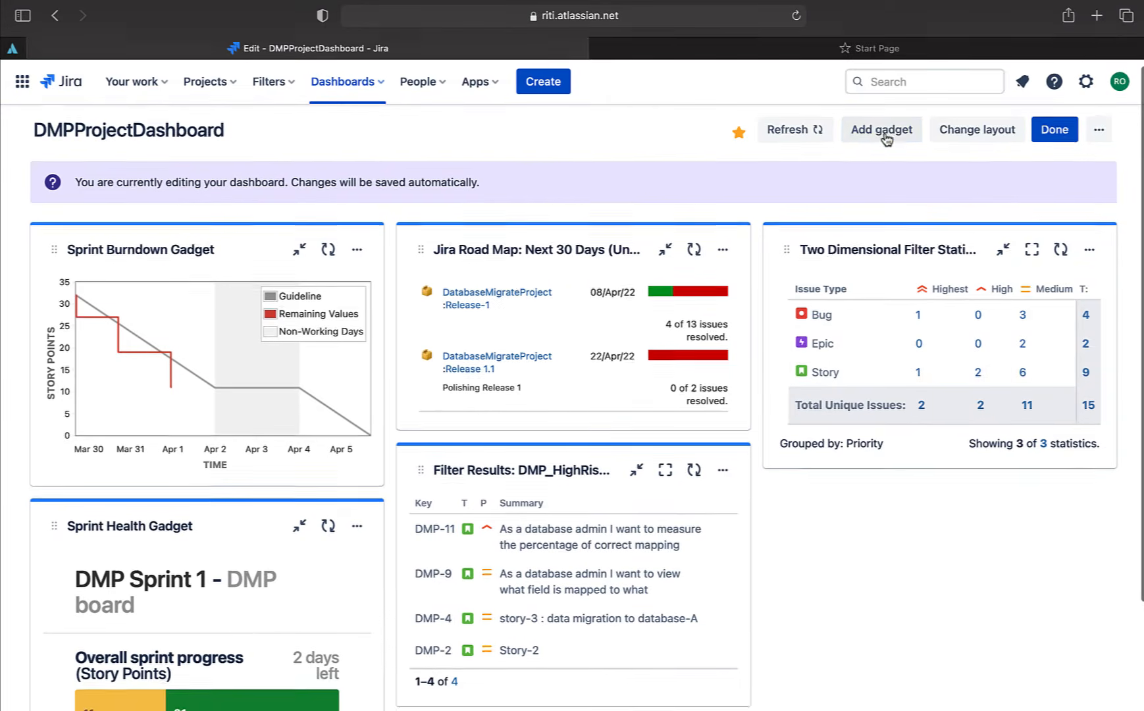
{"action": "left_click", "coordinate": [886, 138]}
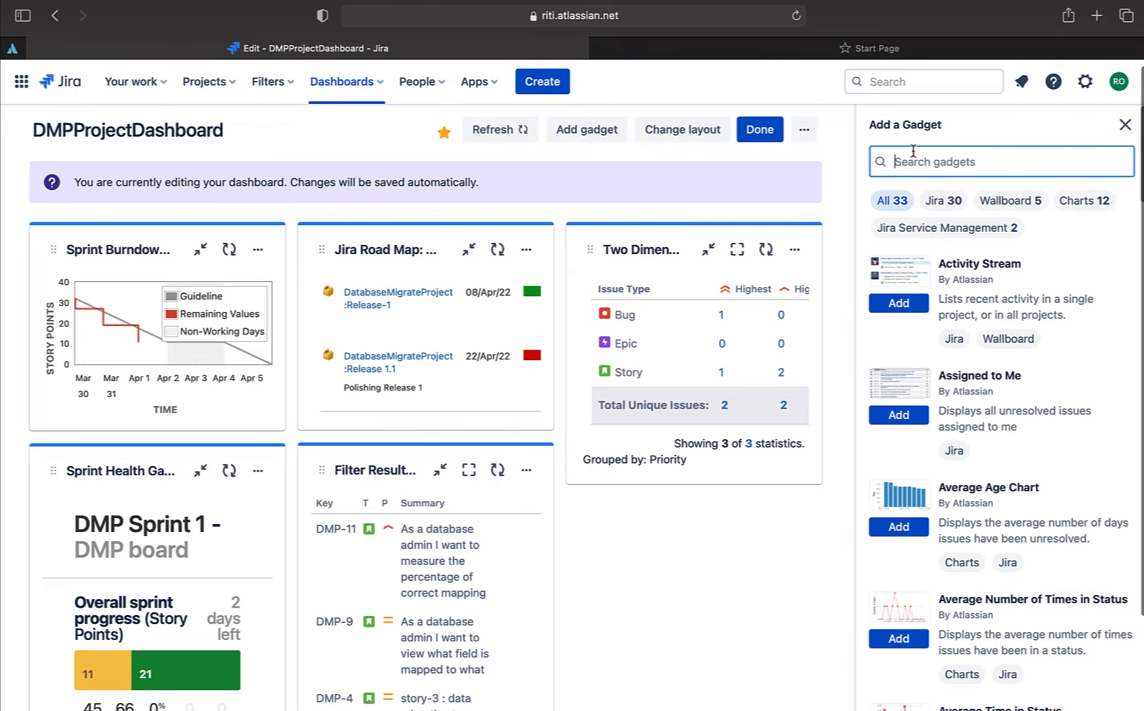
{"action": "type", "text": "pie"}
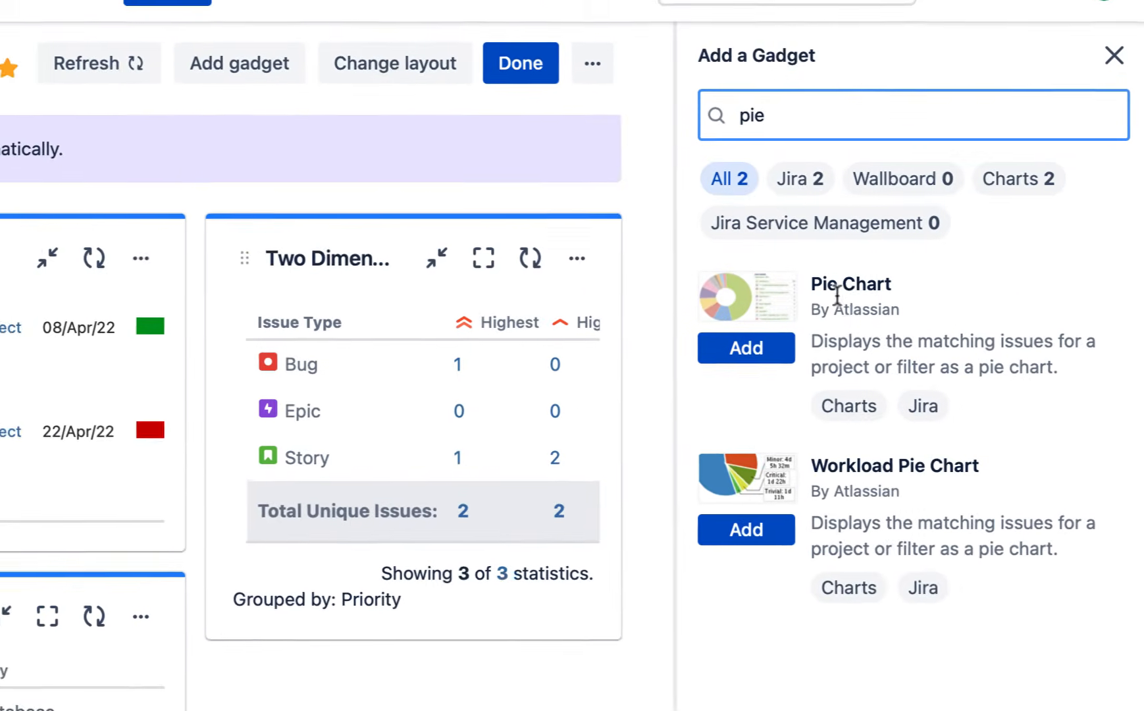
{"action": "left_click", "coordinate": [763, 352]}
{"action": "left_click", "coordinate": [763, 352]}
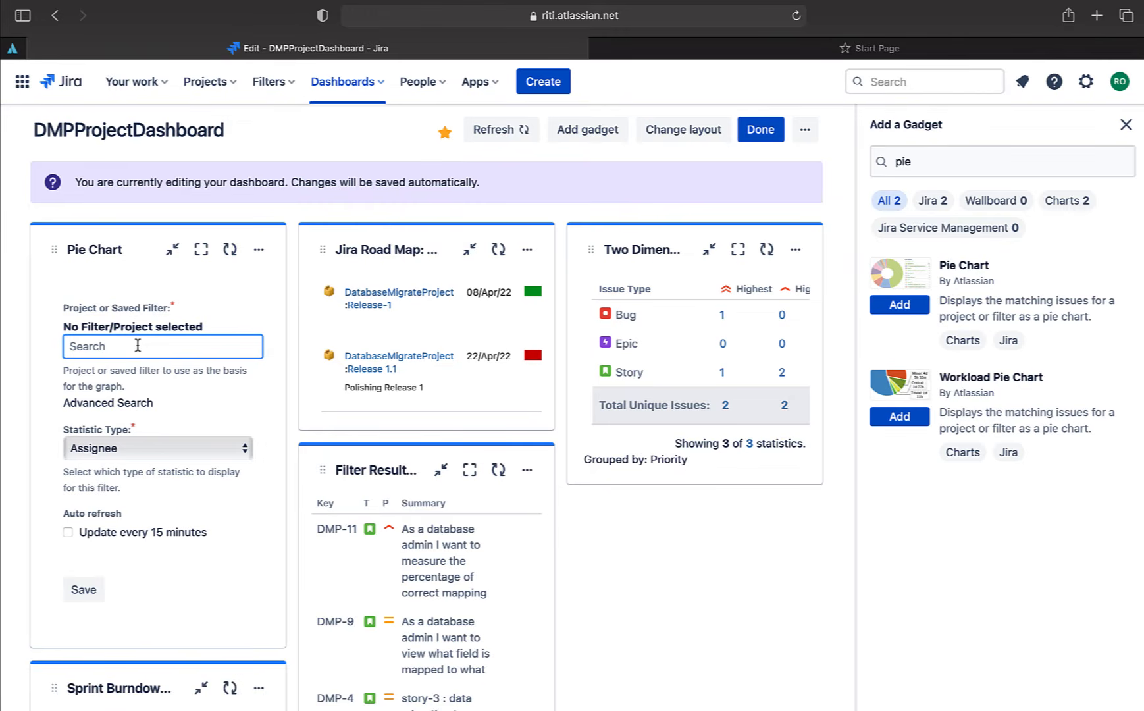
Base the Pie Chart gadget on the DMP_ISSUELIST filter and set its statistic type to Issue Type.
{"action": "type", "text": "DM"}
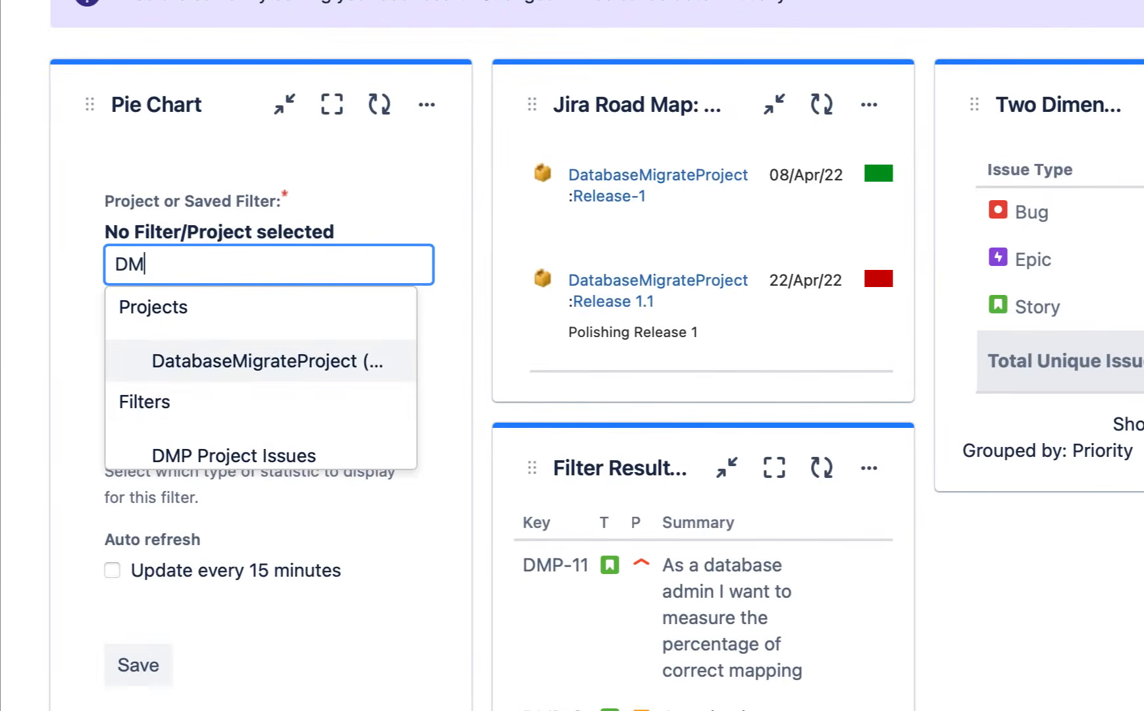
{"action": "left_click", "coordinate": [244, 452]}
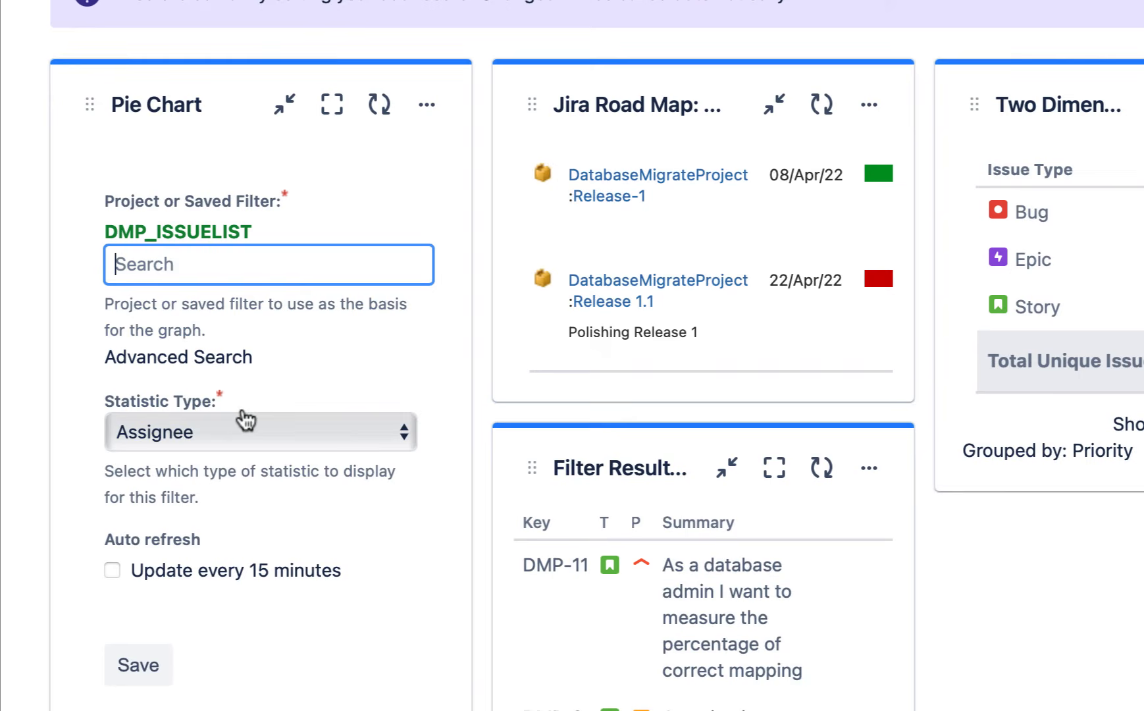
{"action": "left_click", "coordinate": [178, 437]}
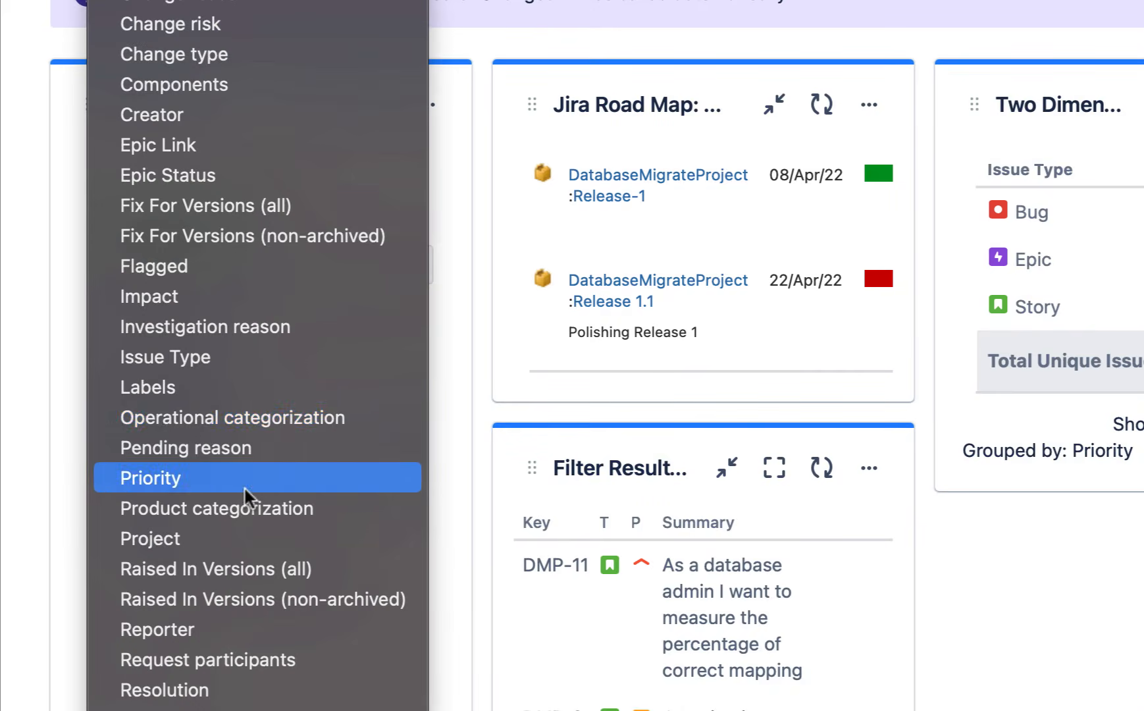
{"action": "left_click", "coordinate": [285, 358]}
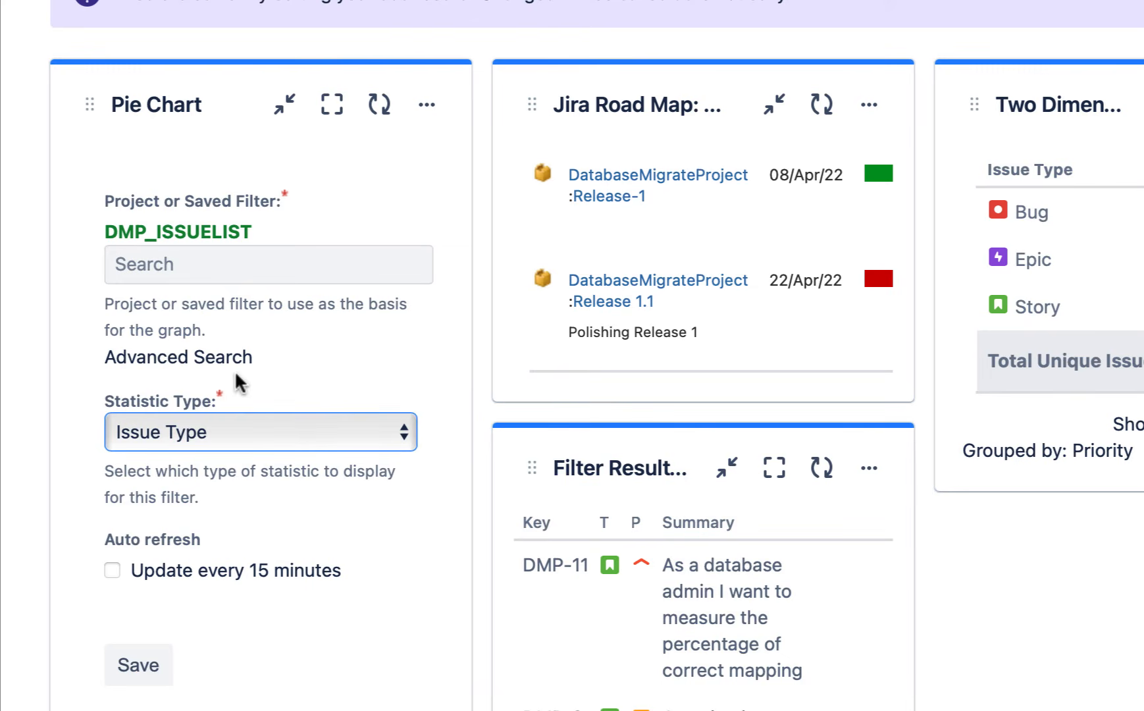
Save the Pie Chart gadget with updates every 15 minutes, and move it below Two Dimensional Filter Statistics in the third column.
{"action": "scroll", "coordinate": [316, 435], "scroll_direction": "down", "scroll_amount": 3}
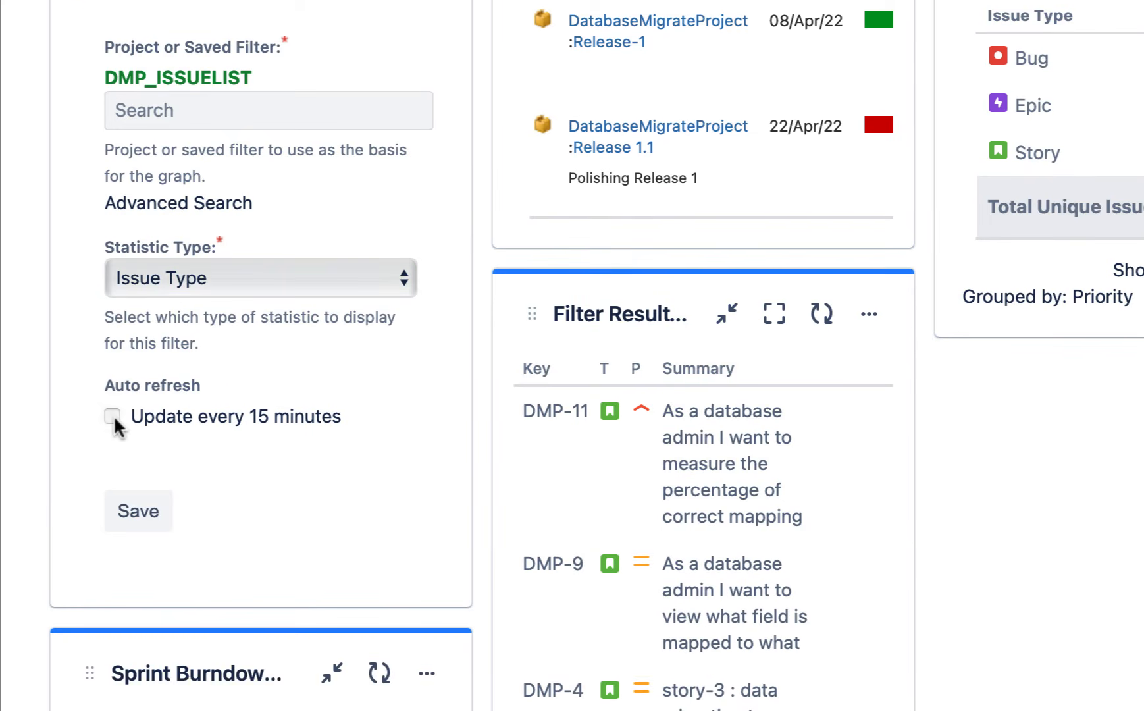
{"action": "left_click", "coordinate": [113, 416]}
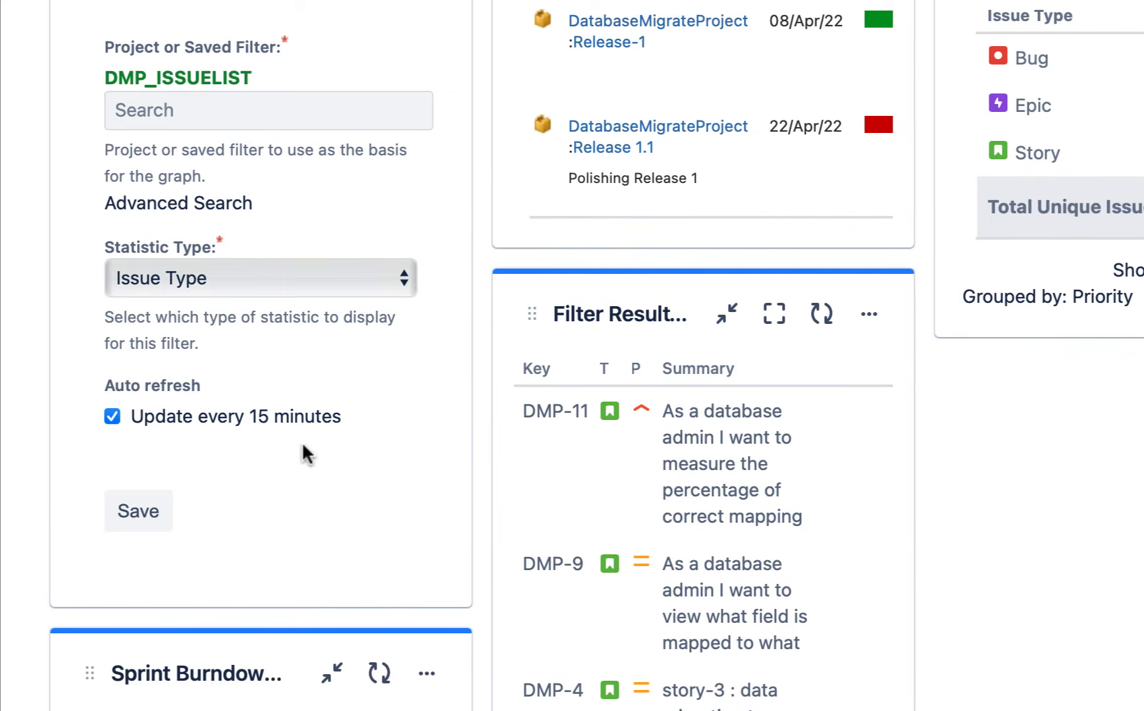
{"action": "left_click", "coordinate": [142, 517]}
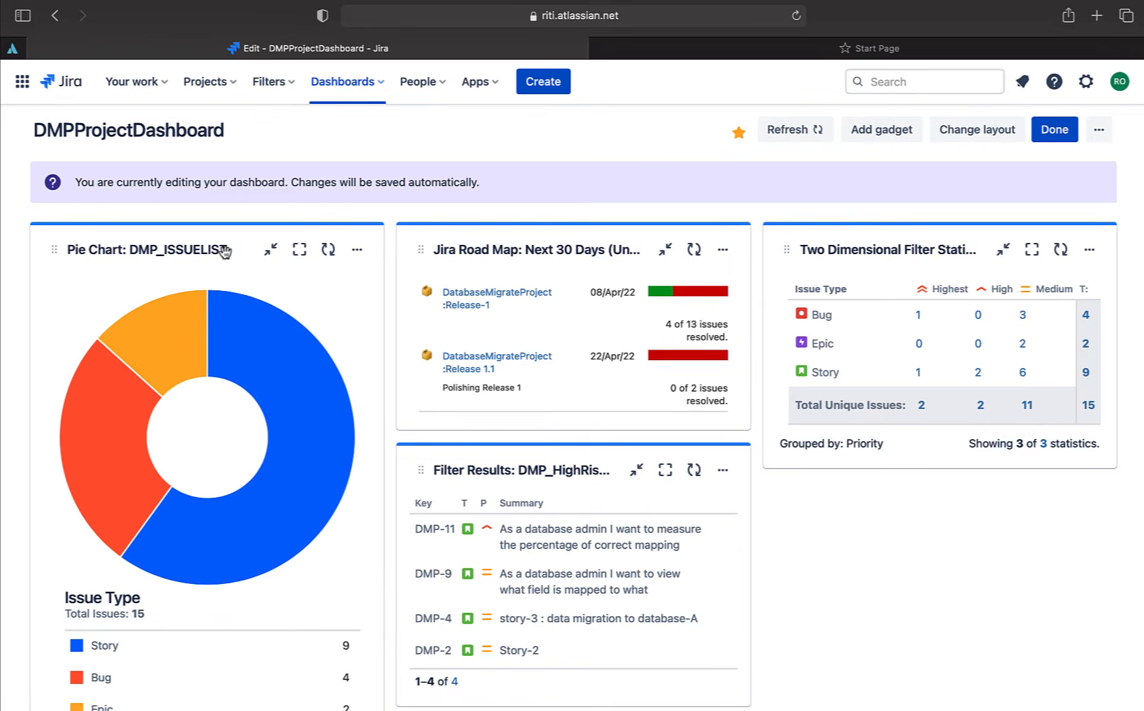
{"action": "left_click_drag", "start_coordinate": [226, 251], "coordinate": [953, 153]}
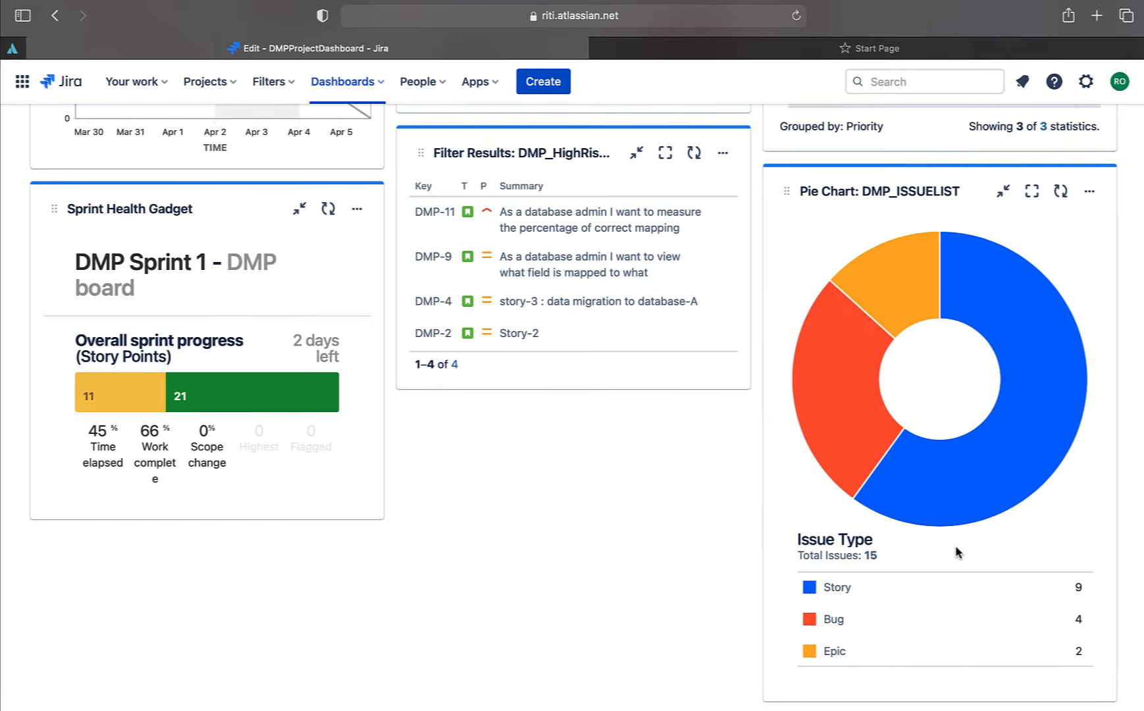
Finish editing DMPProjectDashboard and start a new dashboard named Org_Dashboard with the description Dashboard for DMP Project and ITSM project.
{"action": "scroll", "coordinate": [958, 551], "scroll_direction": "up", "scroll_amount": 5}
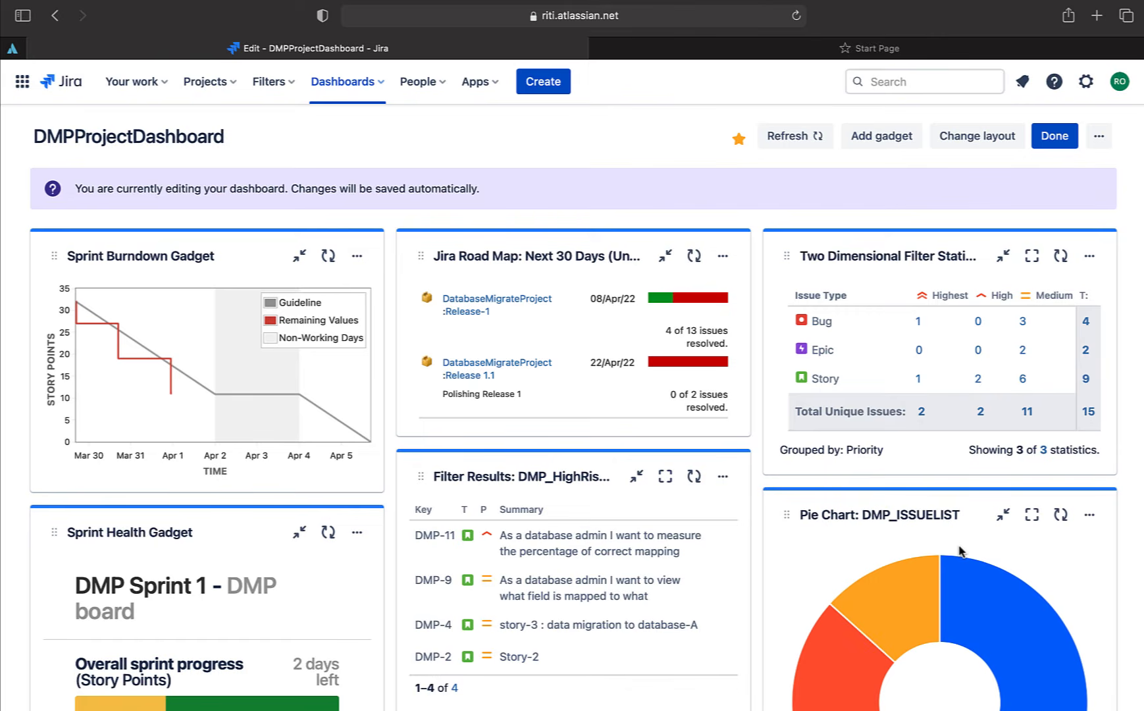
{"action": "scroll", "coordinate": [959, 551], "scroll_direction": "down", "scroll_amount": 2}
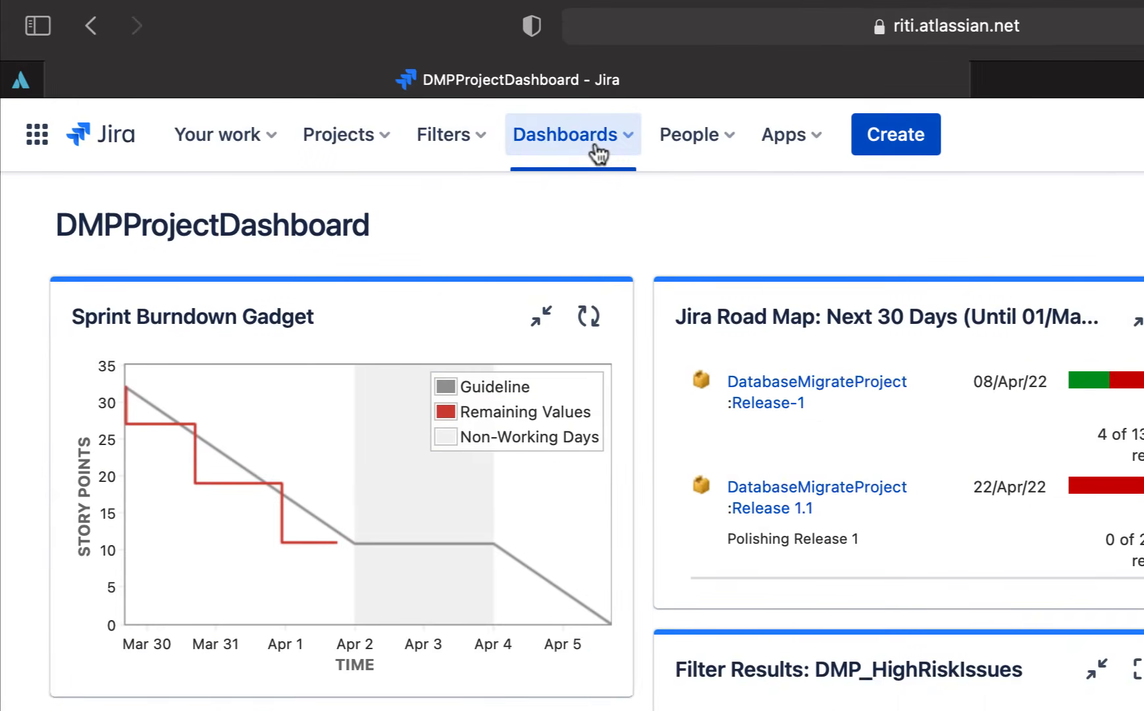
{"action": "left_click", "coordinate": [598, 155]}
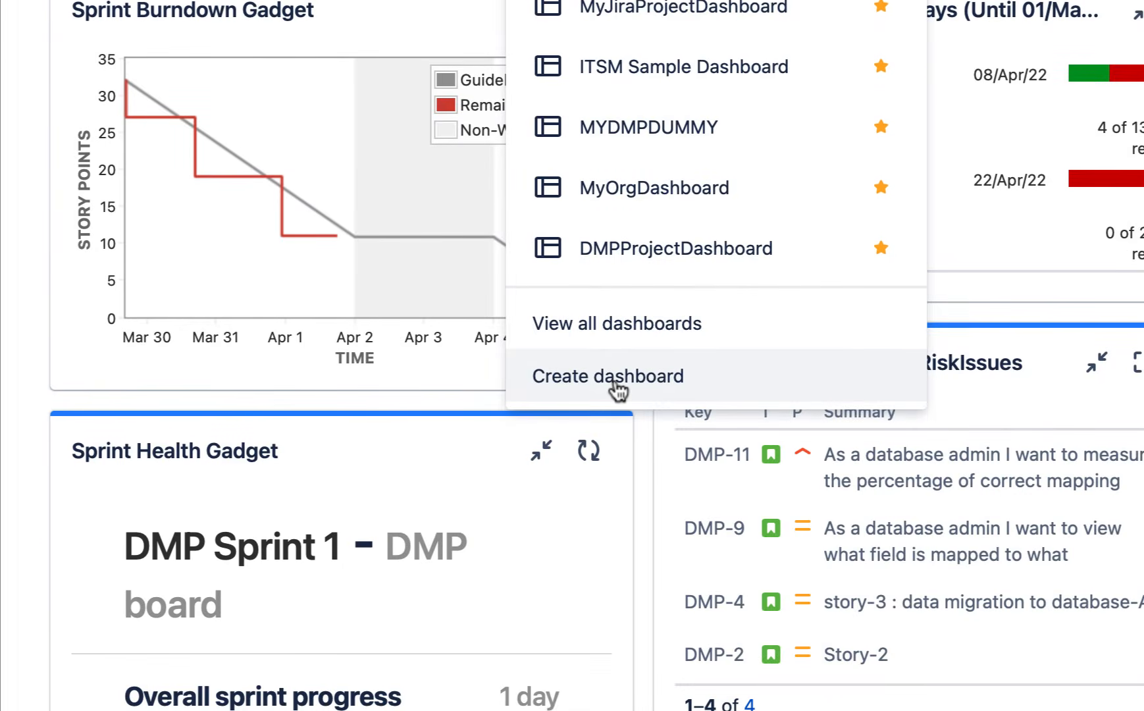
{"action": "left_click", "coordinate": [622, 675]}
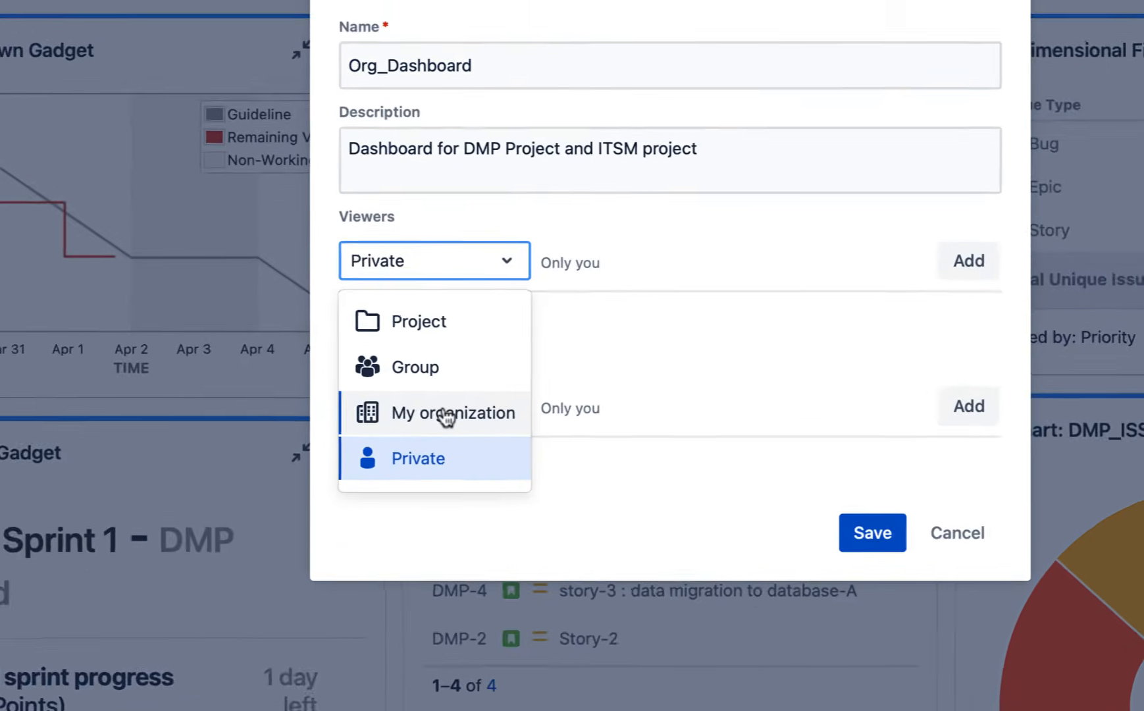
Set My organization as the viewers and the site-admins group as the editors of Org_Dashboard, and save the new dashboard.
{"action": "left_click", "coordinate": [453, 408]}
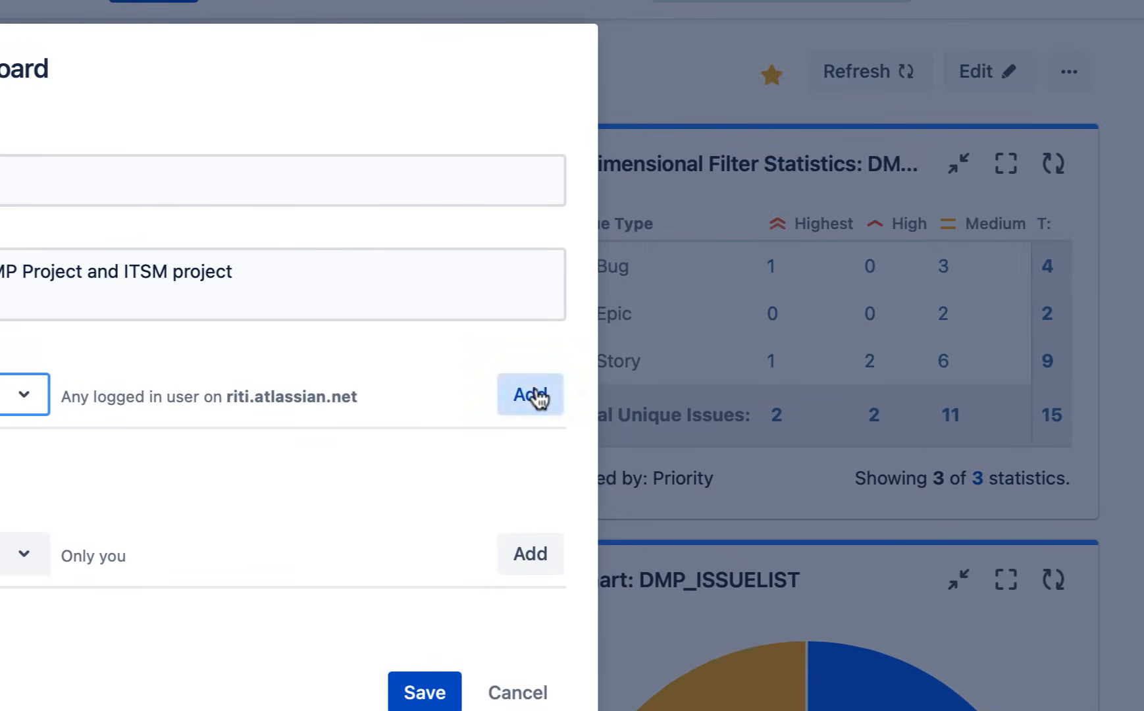
{"action": "left_click", "coordinate": [538, 397]}
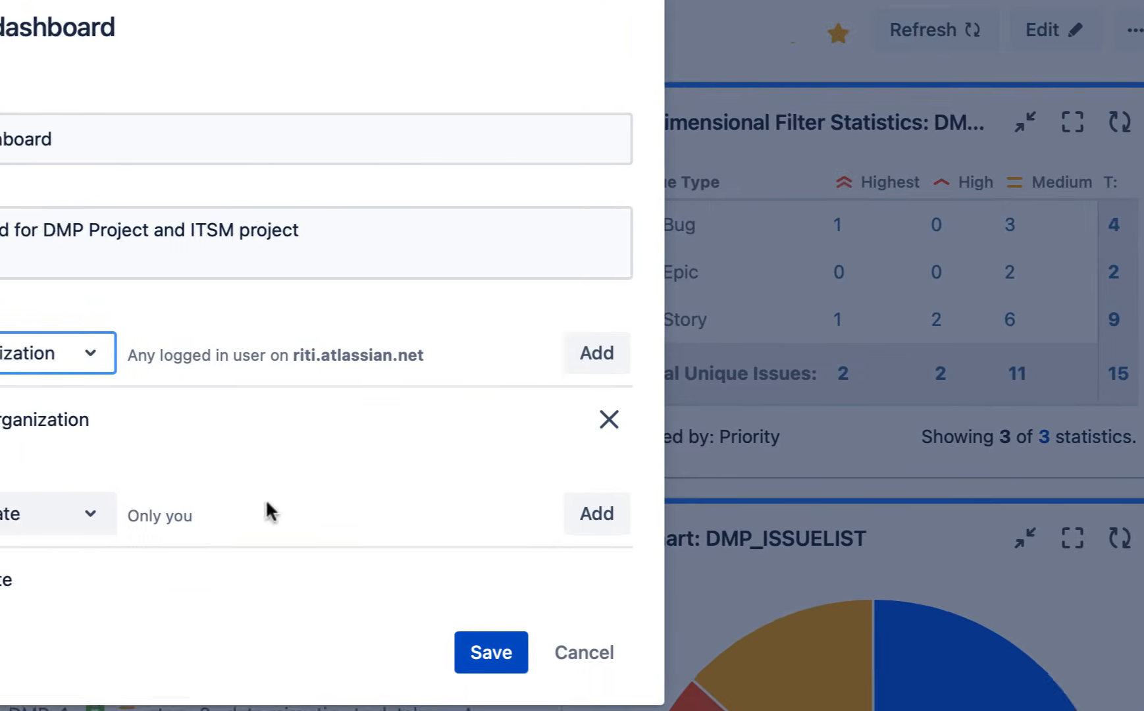
{"action": "left_click", "coordinate": [24, 553]}
{"action": "left_click", "coordinate": [204, 524]}
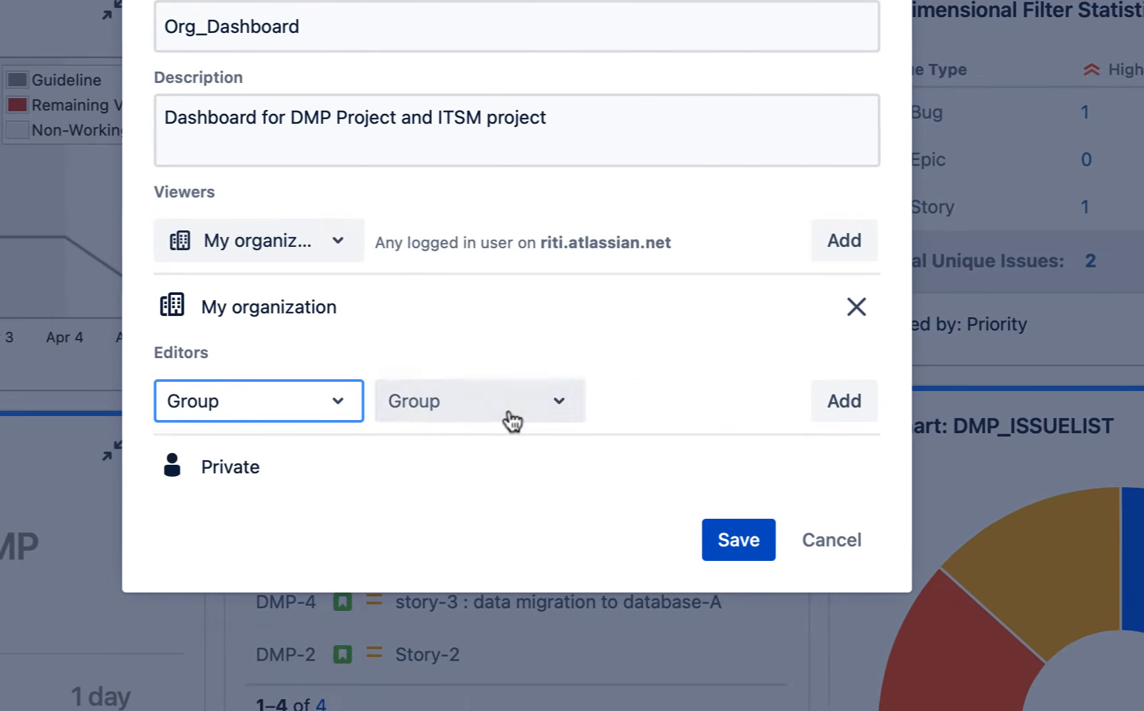
{"action": "left_click", "coordinate": [444, 403]}
{"action": "left_click", "coordinate": [428, 468]}
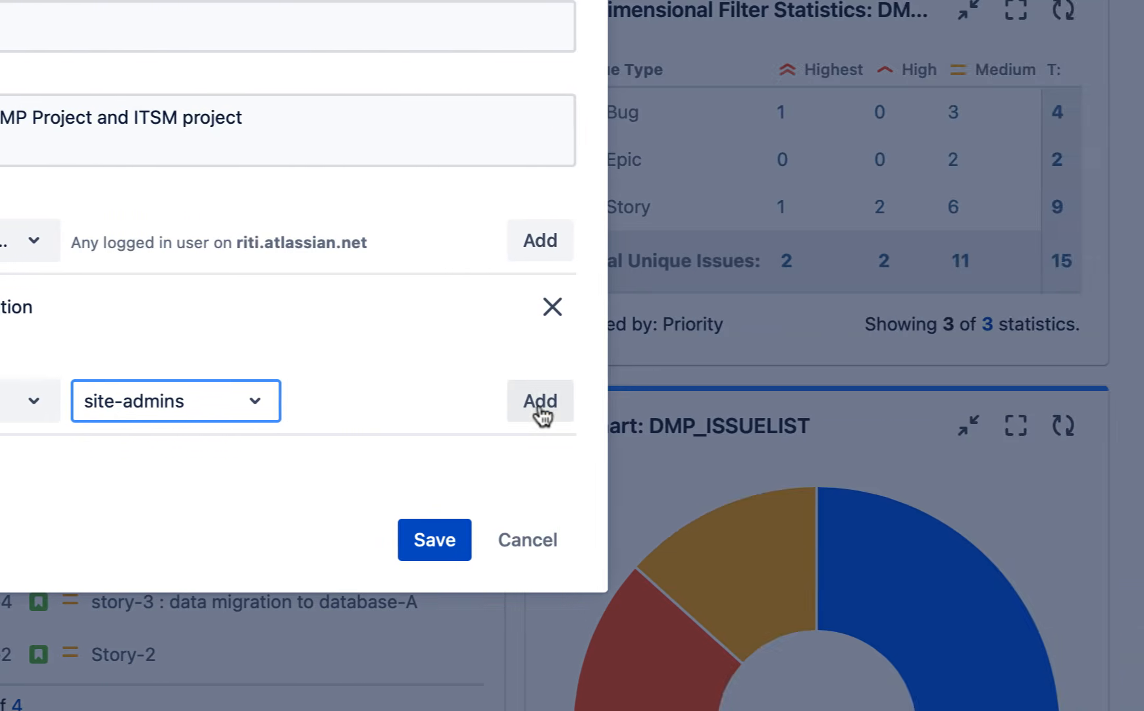
{"action": "left_click", "coordinate": [1025, 410]}
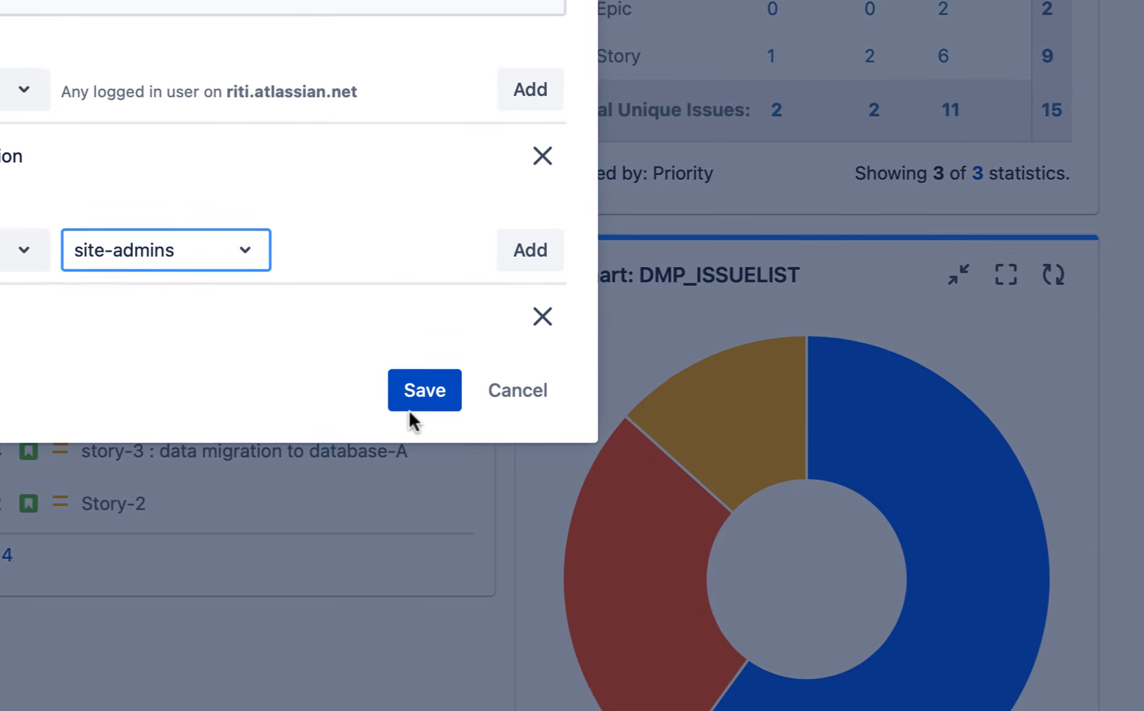
{"action": "left_click", "coordinate": [411, 552]}
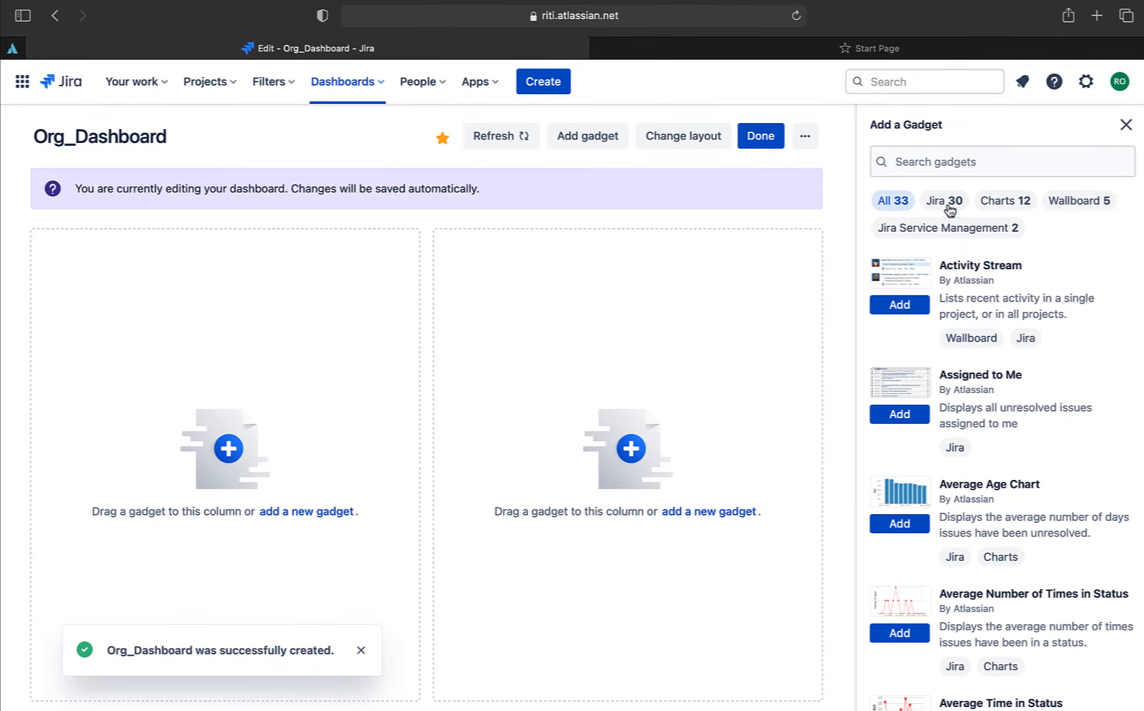
Search the gadget list for Act and add the Activity Stream gadget to Org_Dashboard.
{"action": "left_click", "coordinate": [1127, 128]}
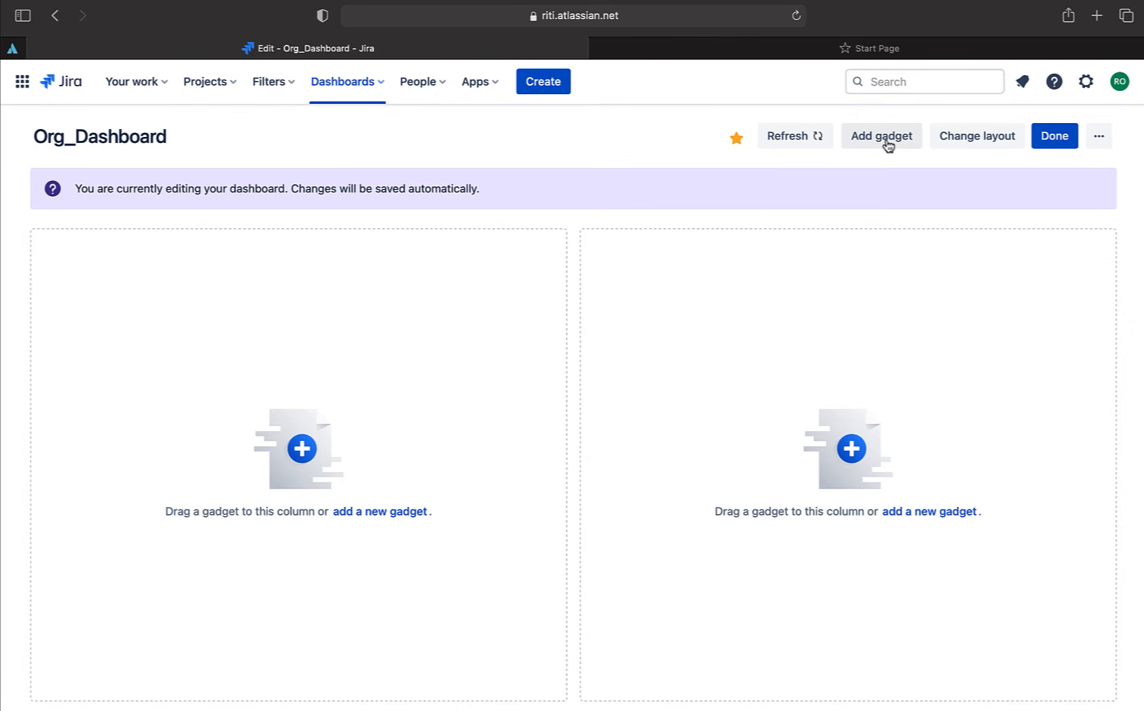
{"action": "left_click", "coordinate": [882, 136]}
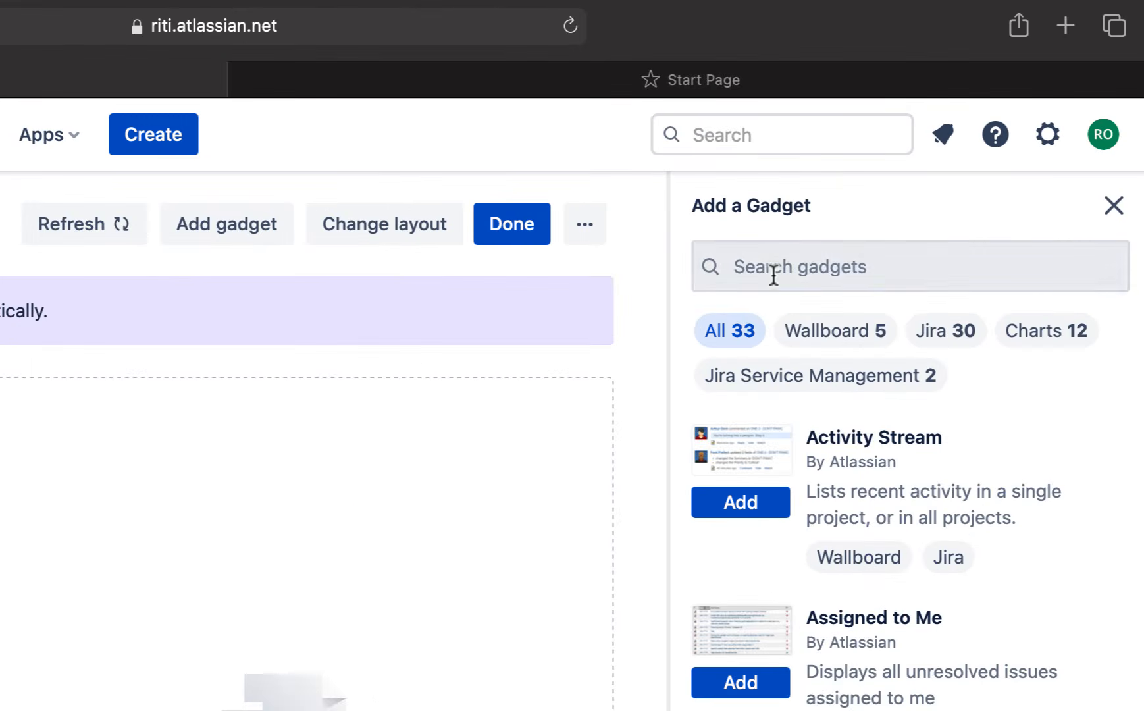
{"action": "left_click", "coordinate": [920, 166]}
{"action": "type", "text": "Act"}
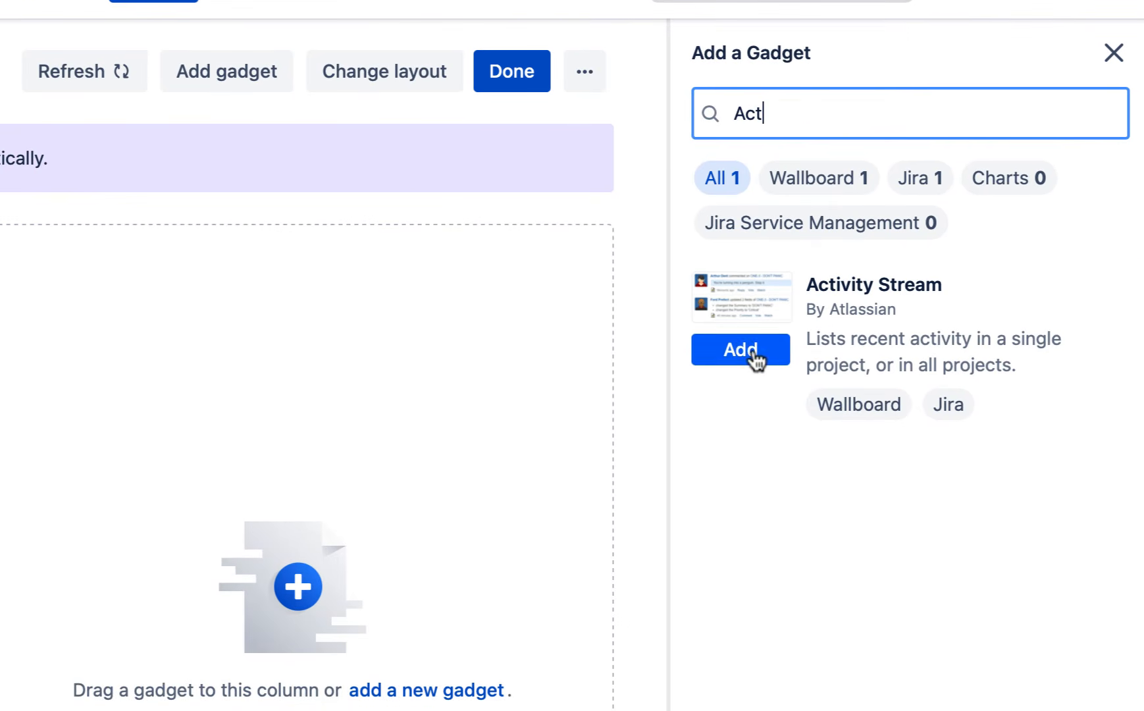
{"action": "left_click", "coordinate": [752, 506]}
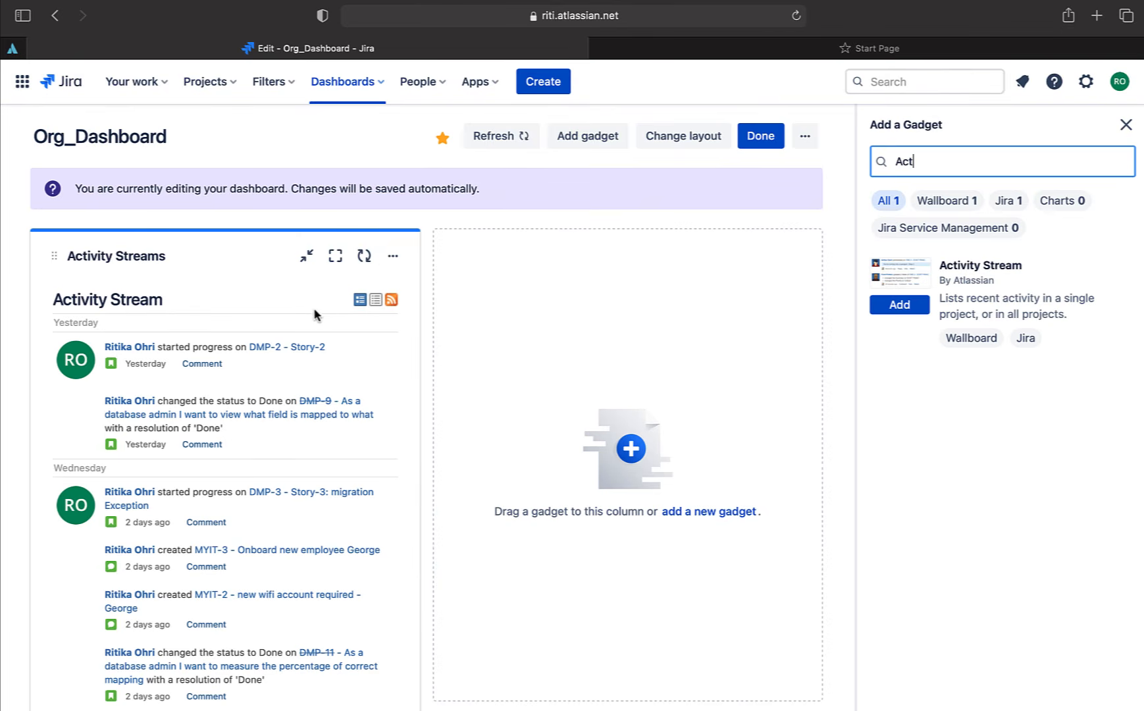
Add a project filter to the Activity Stream gadget that includes DatabaseMigrateProject and MyITSMBasedProject.
{"action": "left_click", "coordinate": [393, 258]}
{"action": "left_click", "coordinate": [384, 345]}
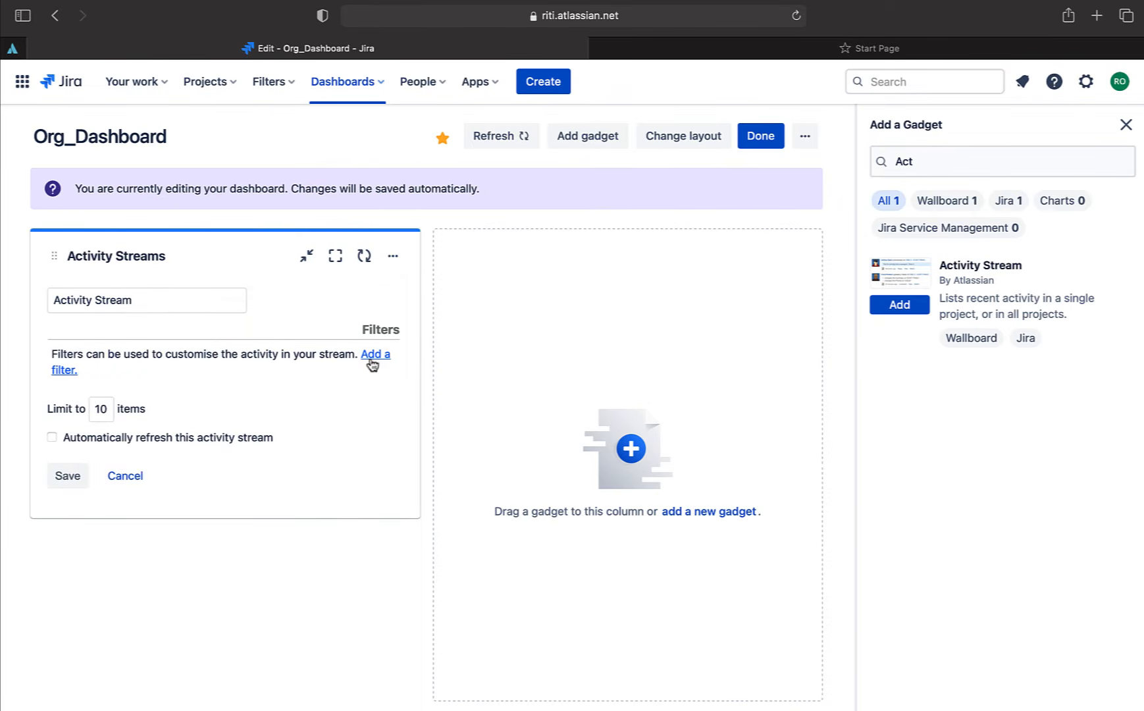
{"action": "left_click", "coordinate": [372, 358]}
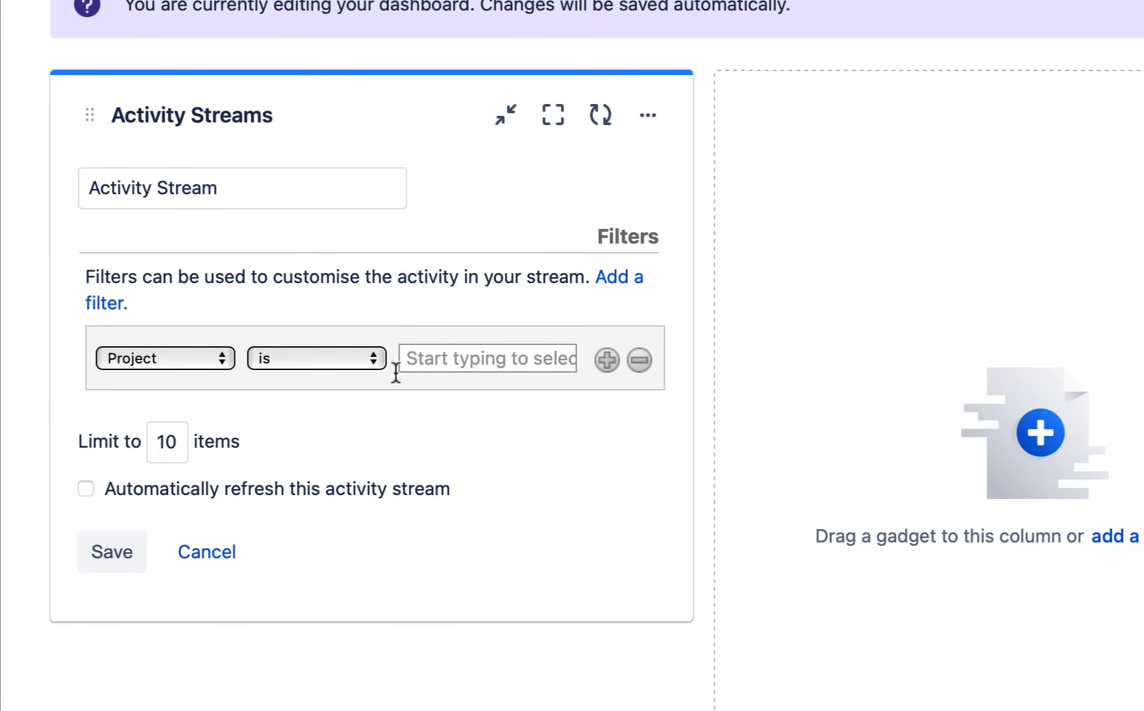
{"action": "left_click", "coordinate": [421, 366]}
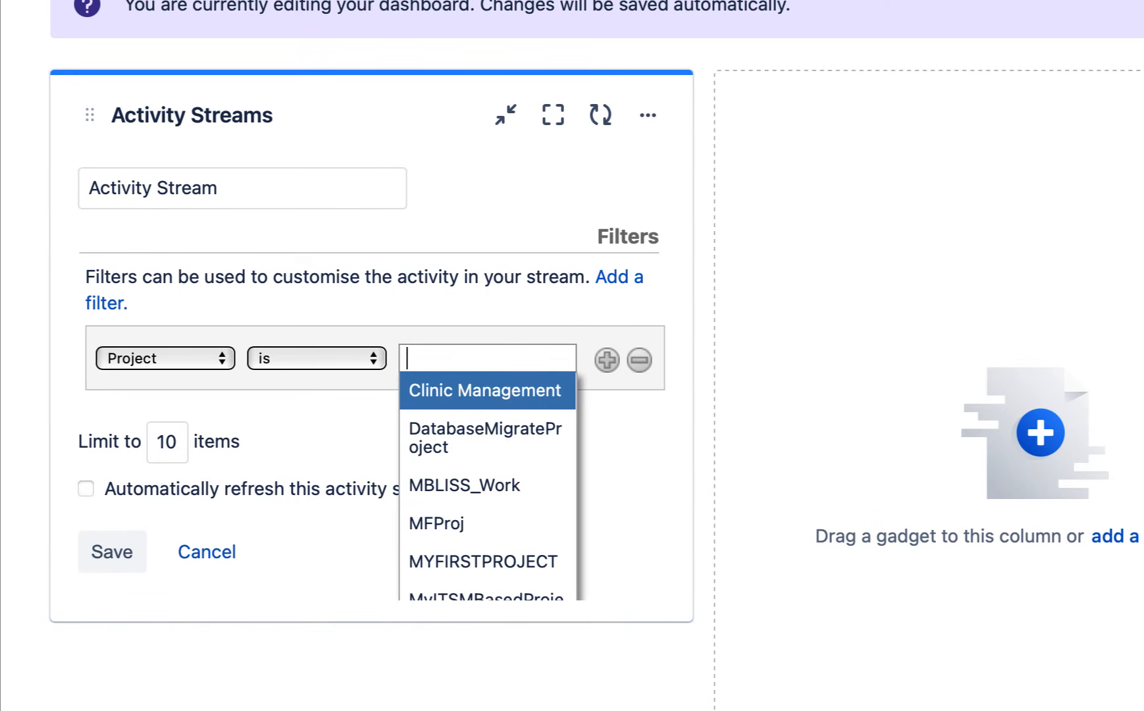
{"action": "type", "text": "D"}
{"action": "left_click", "coordinate": [455, 399]}
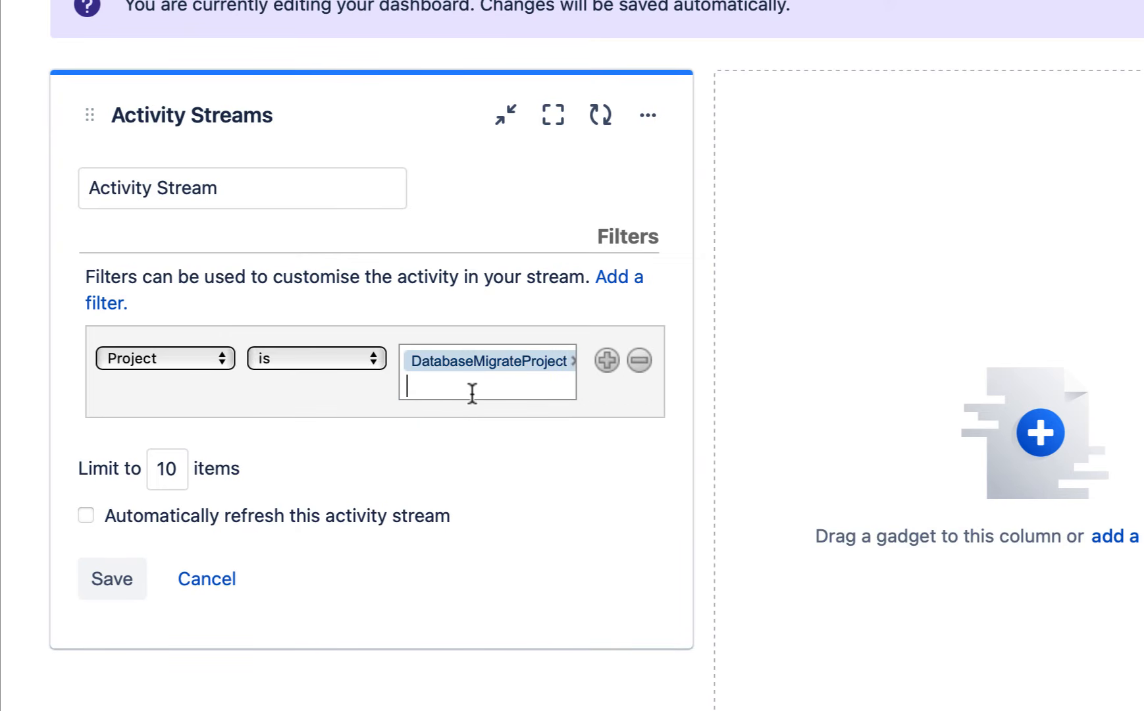
{"action": "type", "text": "l"}
{"action": "key", "text": "BackSpace"}
{"action": "scroll", "coordinate": [487, 617], "scroll_direction": "down", "scroll_amount": 3}
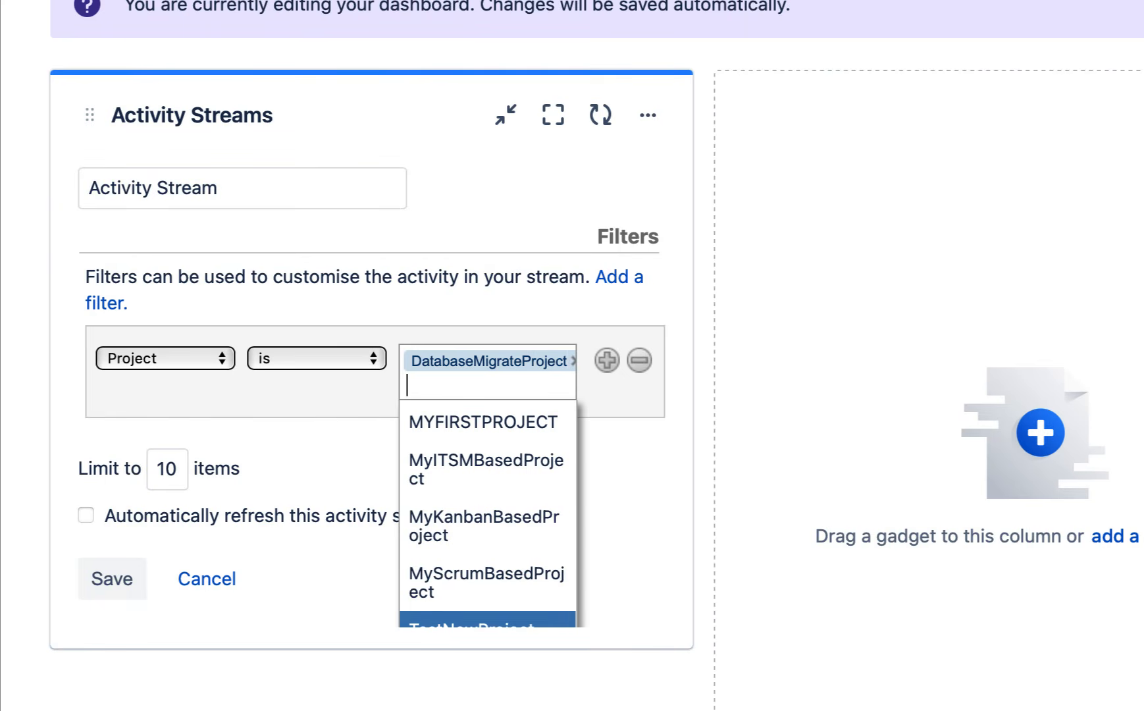
{"action": "left_click", "coordinate": [486, 468]}
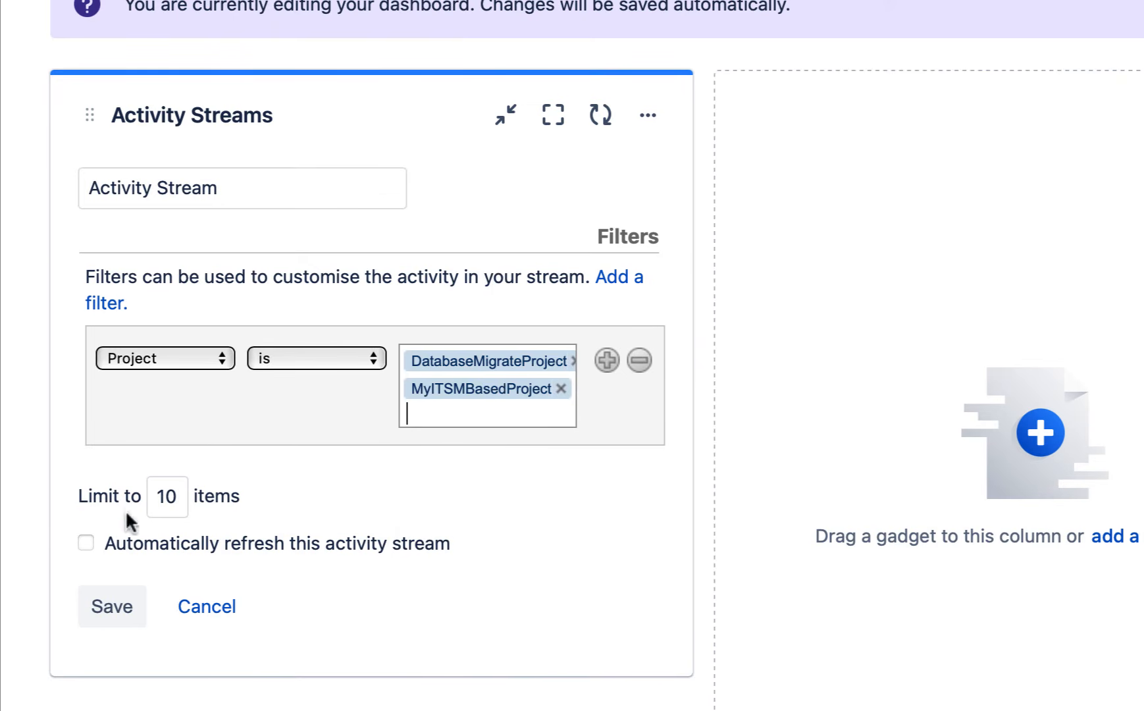
Save the Activity Stream gadget with automatic refresh every 15 minutes, and close the gadget list.
{"action": "scroll", "coordinate": [238, 511], "scroll_direction": "down", "scroll_amount": 1}
{"action": "scroll", "coordinate": [238, 511], "scroll_direction": "down", "scroll_amount": 3}
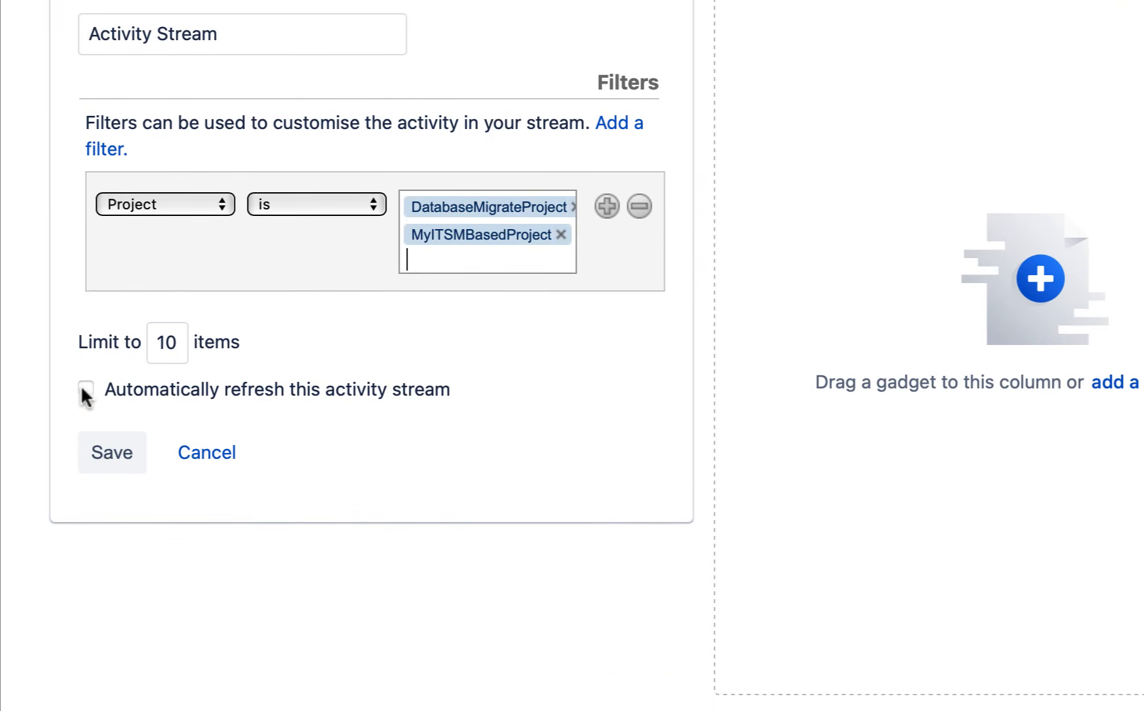
{"action": "left_click", "coordinate": [84, 388]}
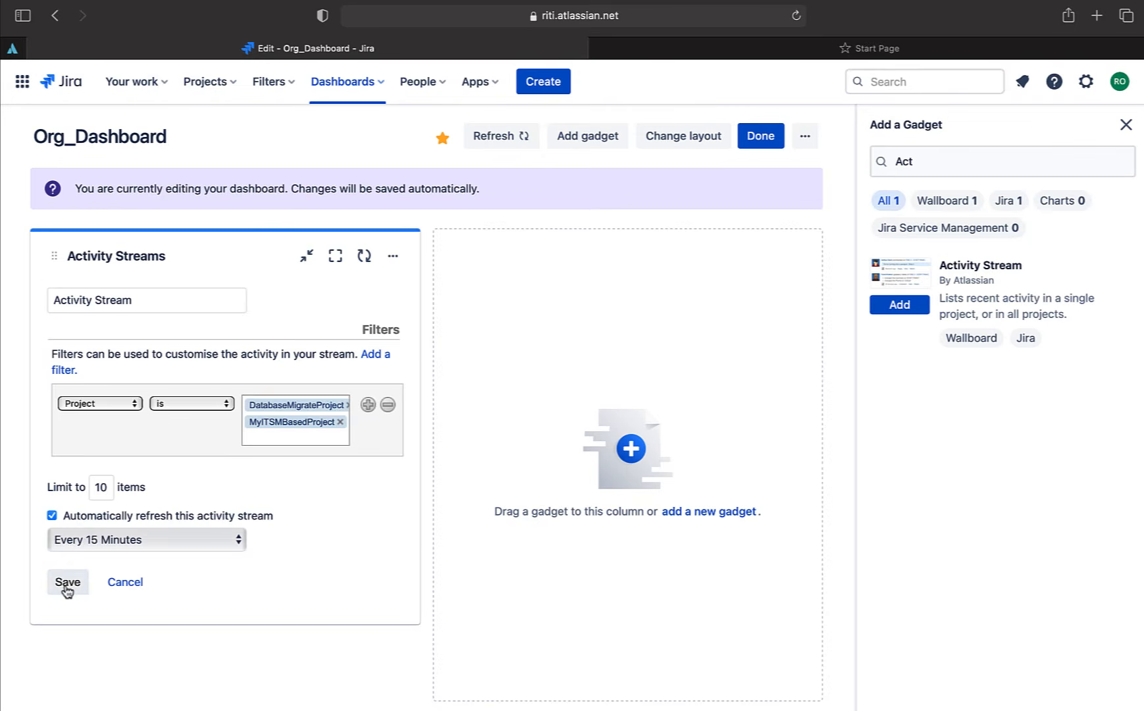
{"action": "left_click", "coordinate": [66, 584]}
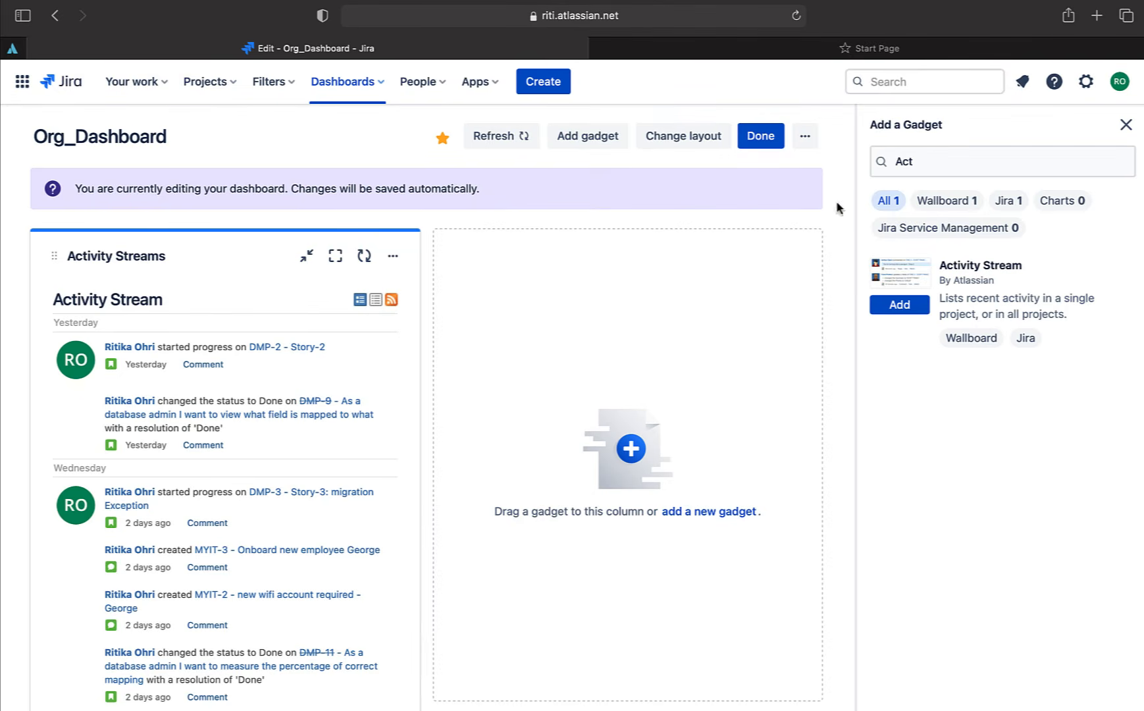
{"action": "left_click", "coordinate": [1126, 125]}
{"action": "scroll", "coordinate": [571, 408], "scroll_direction": "down", "scroll_amount": 3}
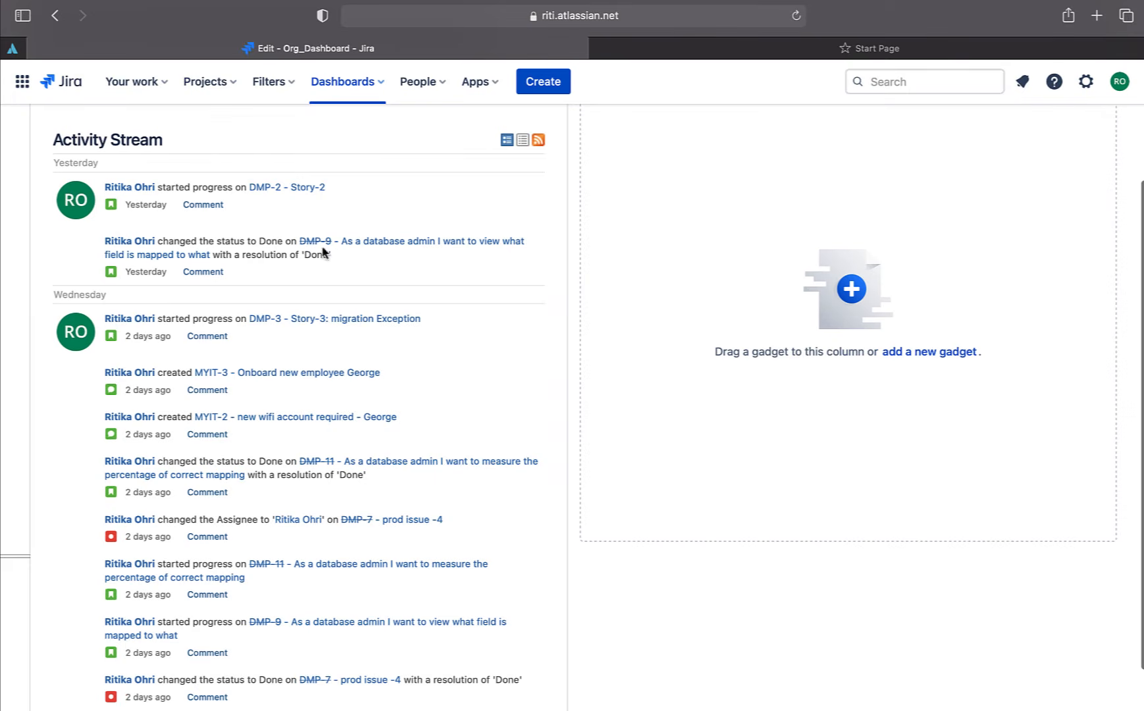
{"action": "scroll", "coordinate": [181, 314], "scroll_direction": "up", "scroll_amount": 2}
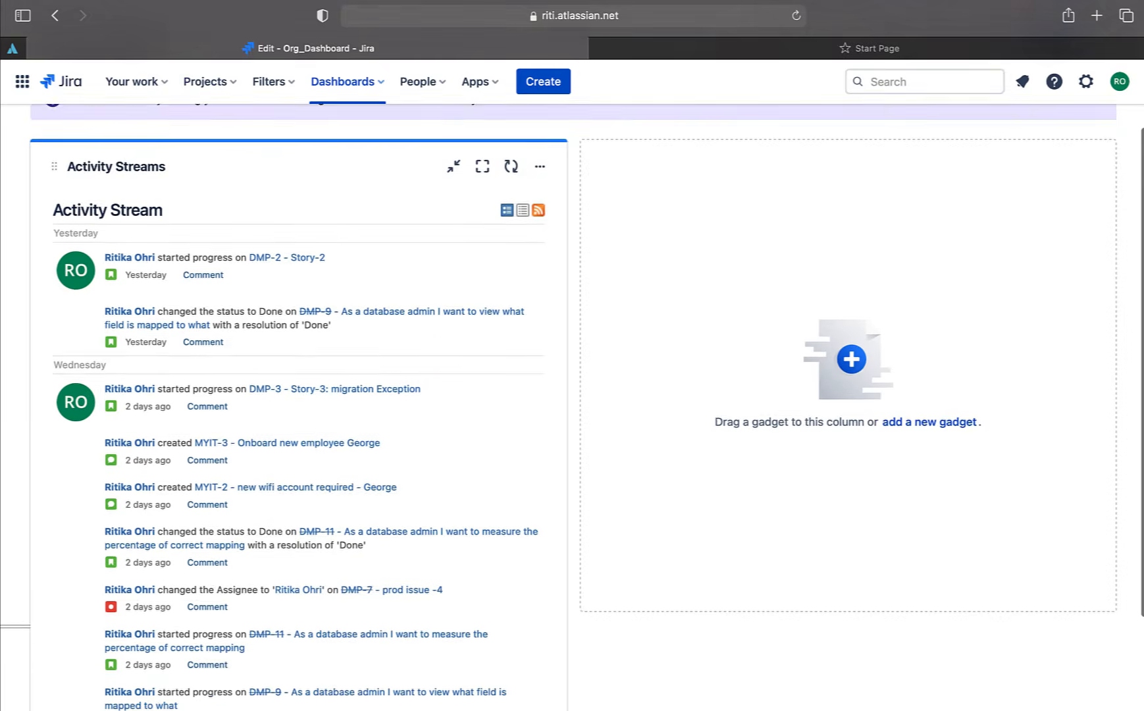
{"action": "scroll", "coordinate": [571, 408], "scroll_direction": "down", "scroll_amount": 1}
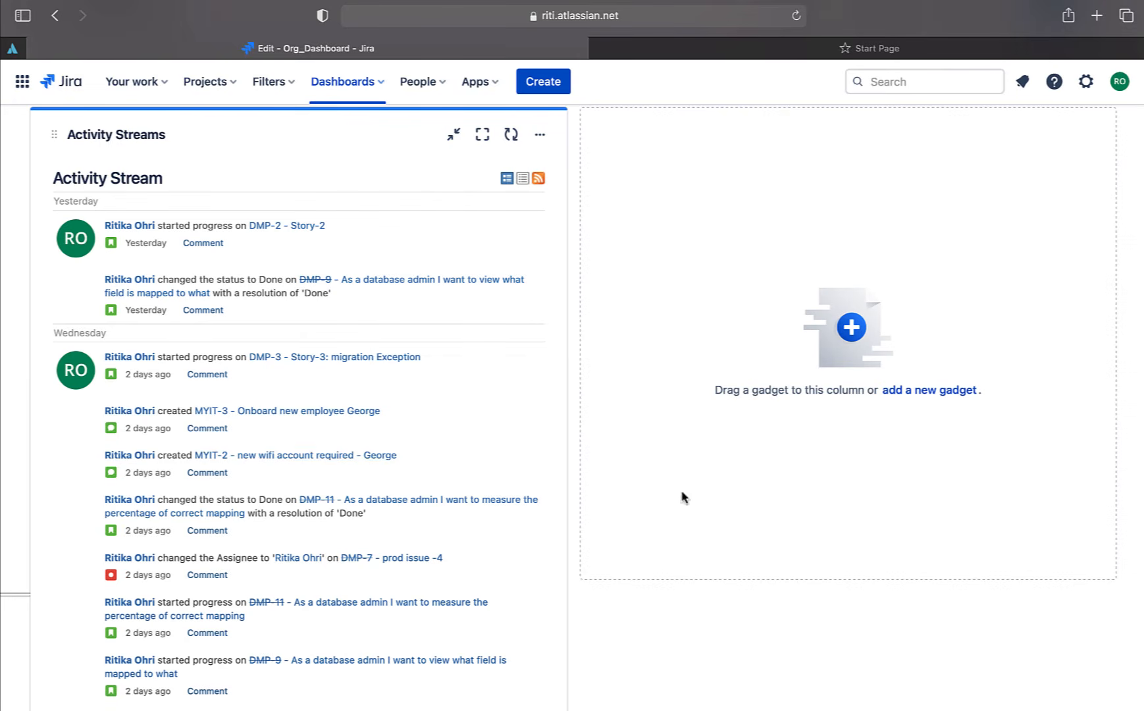
{"action": "scroll", "coordinate": [872, 446], "scroll_direction": "down", "scroll_amount": 2}
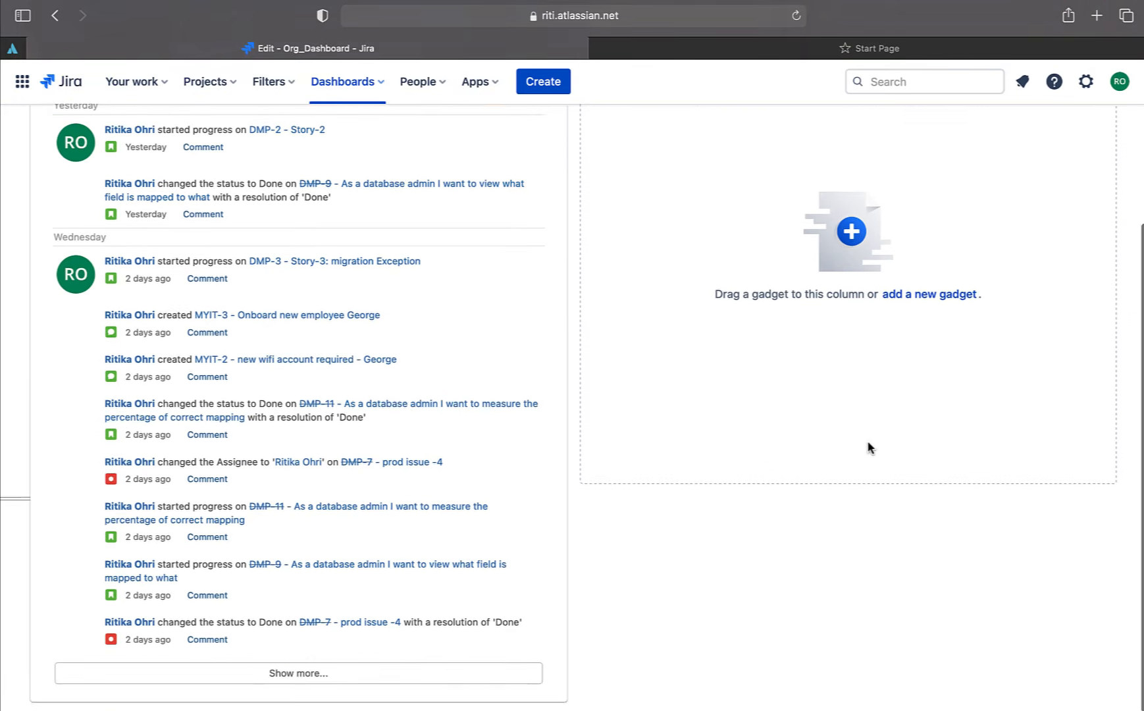
{"action": "scroll", "coordinate": [869, 447], "scroll_direction": "up", "scroll_amount": 4}
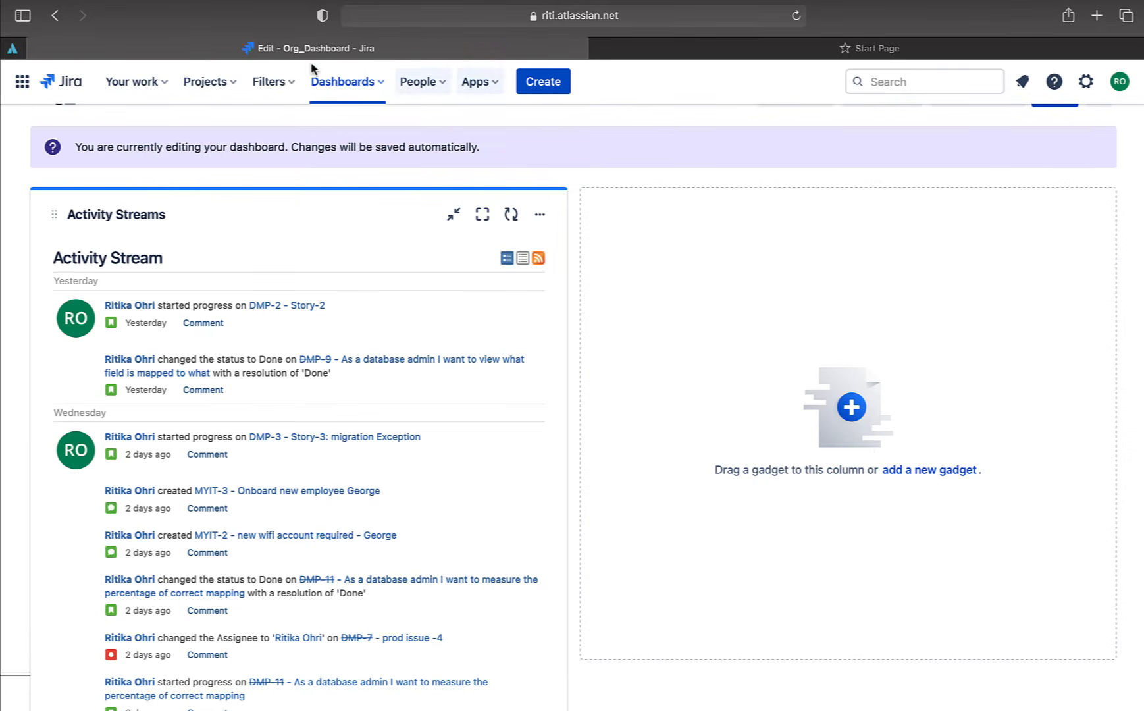
Run an advanced issue search with the query project in (DatabaseMigrateProject,MyITSMBasedProject).
{"action": "left_click", "coordinate": [265, 88]}
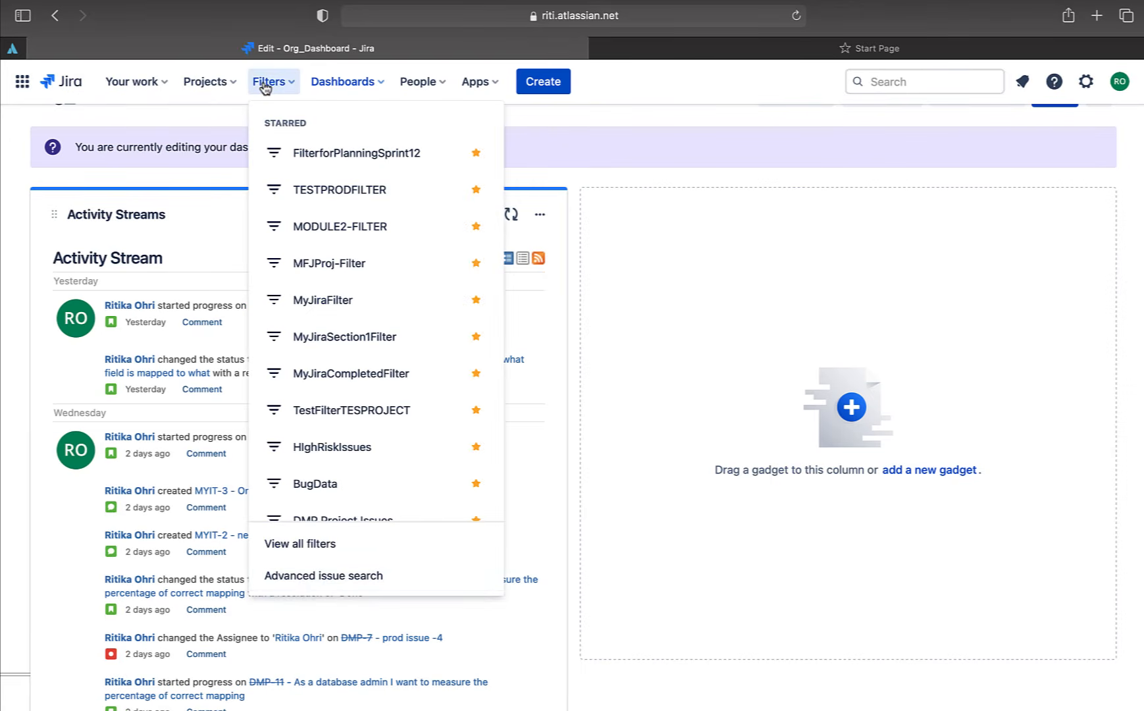
{"action": "left_click", "coordinate": [314, 576]}
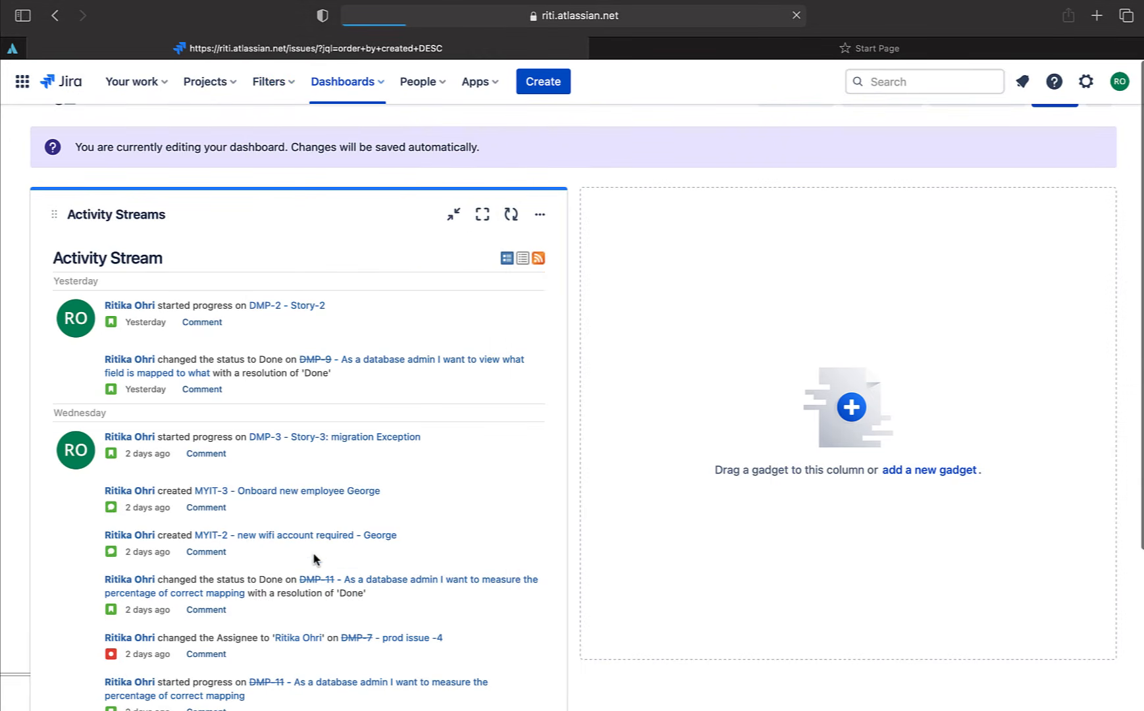
{"action": "type", "text": "project"}
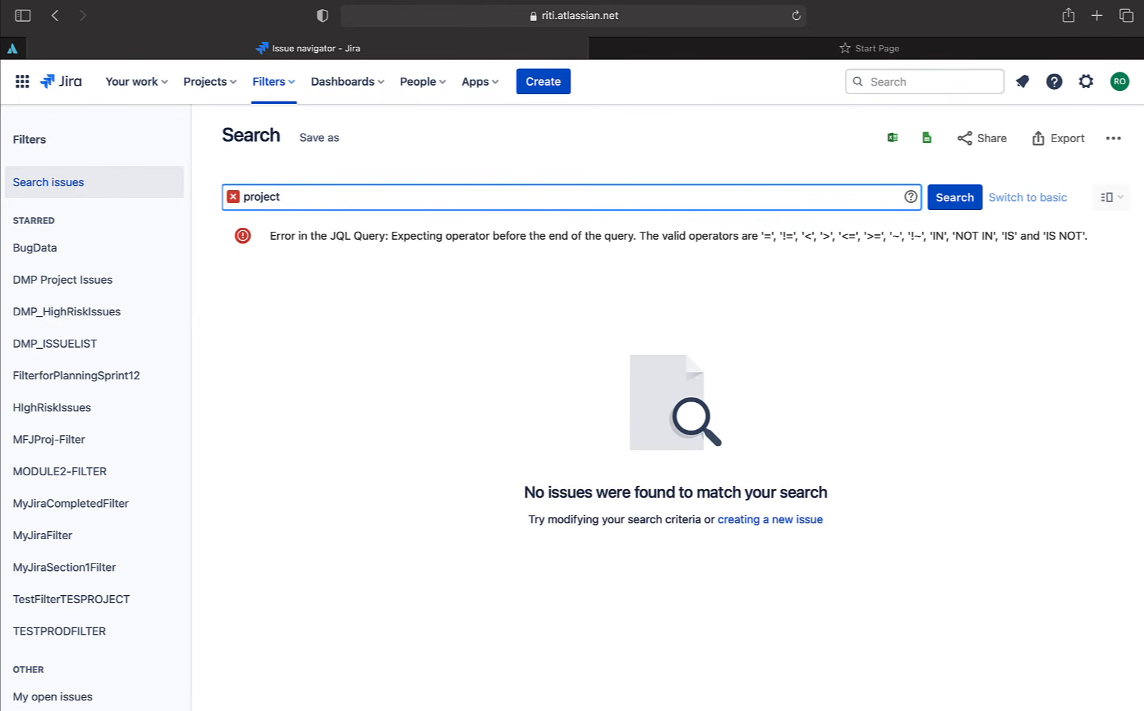
{"action": "type", "text": " in D"}
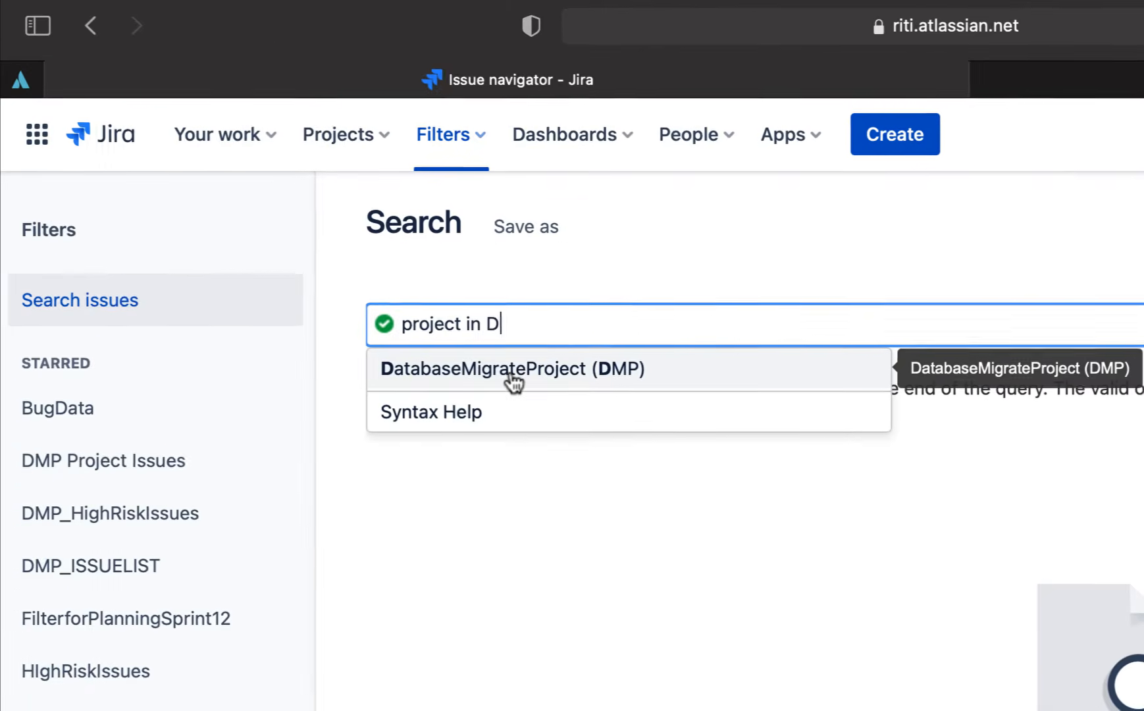
{"action": "left_click", "coordinate": [261, 230]}
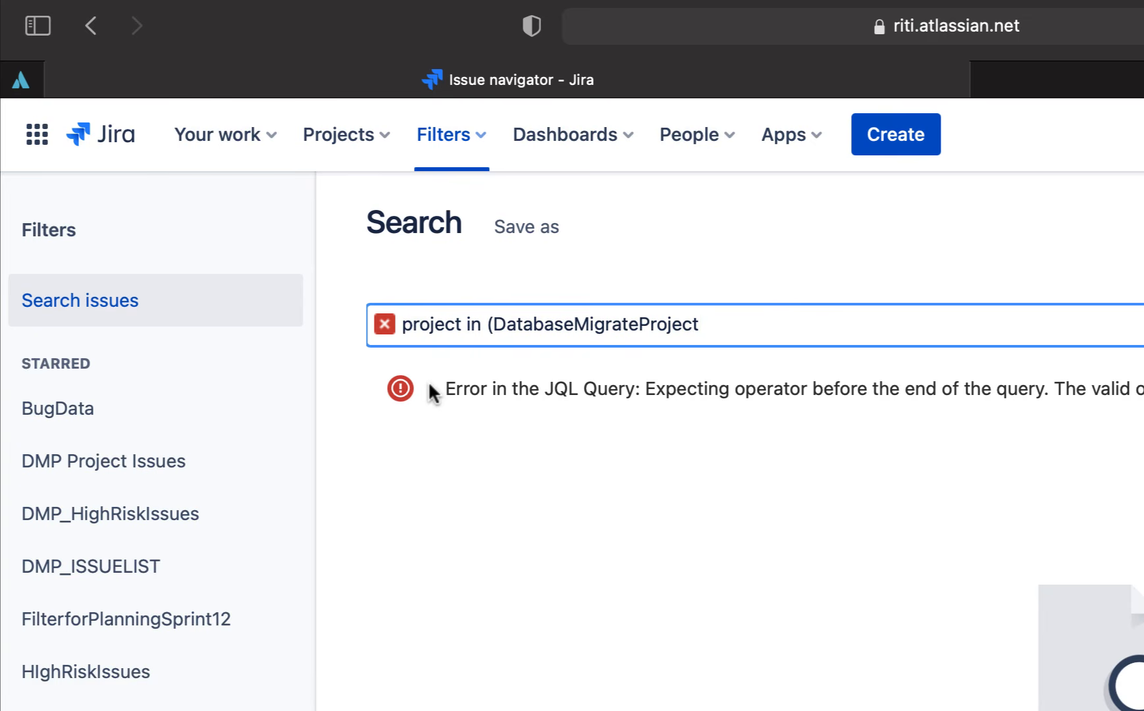
{"action": "type", "text": ",MyITSMBasedProject)"}
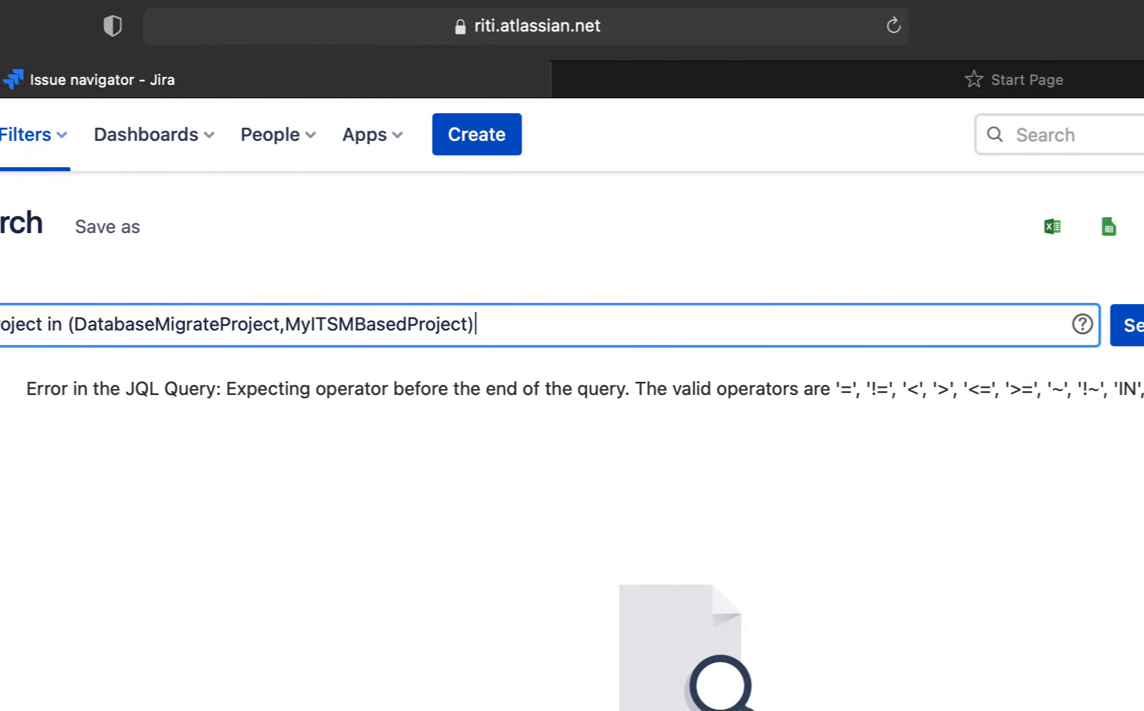
{"action": "left_click", "coordinate": [841, 327]}
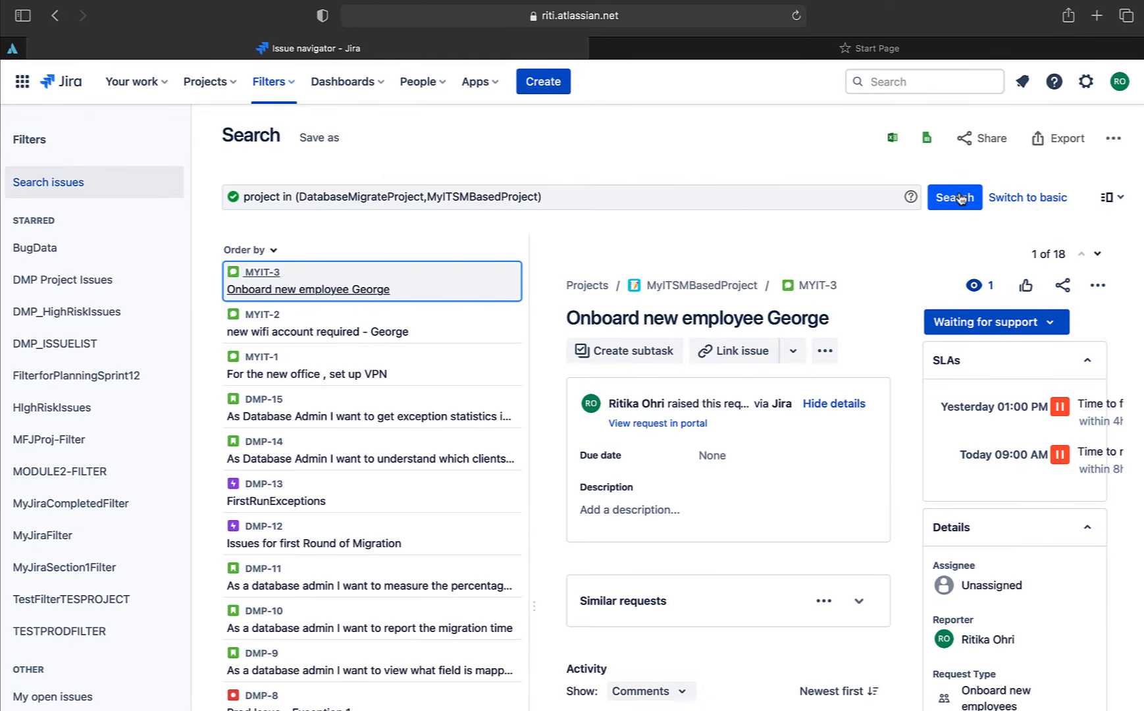
Save the two-project issue search as a filter named DMP_MYIT_Filter.
{"action": "left_click", "coordinate": [317, 140]}
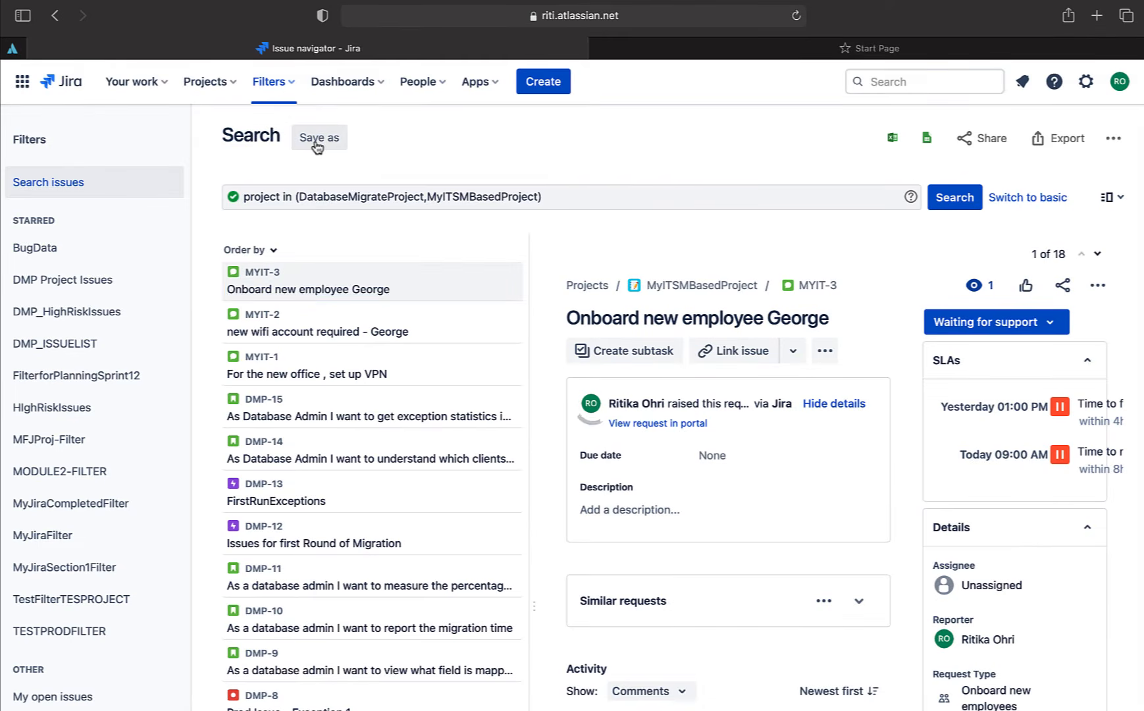
{"action": "type", "text": "DMP"}
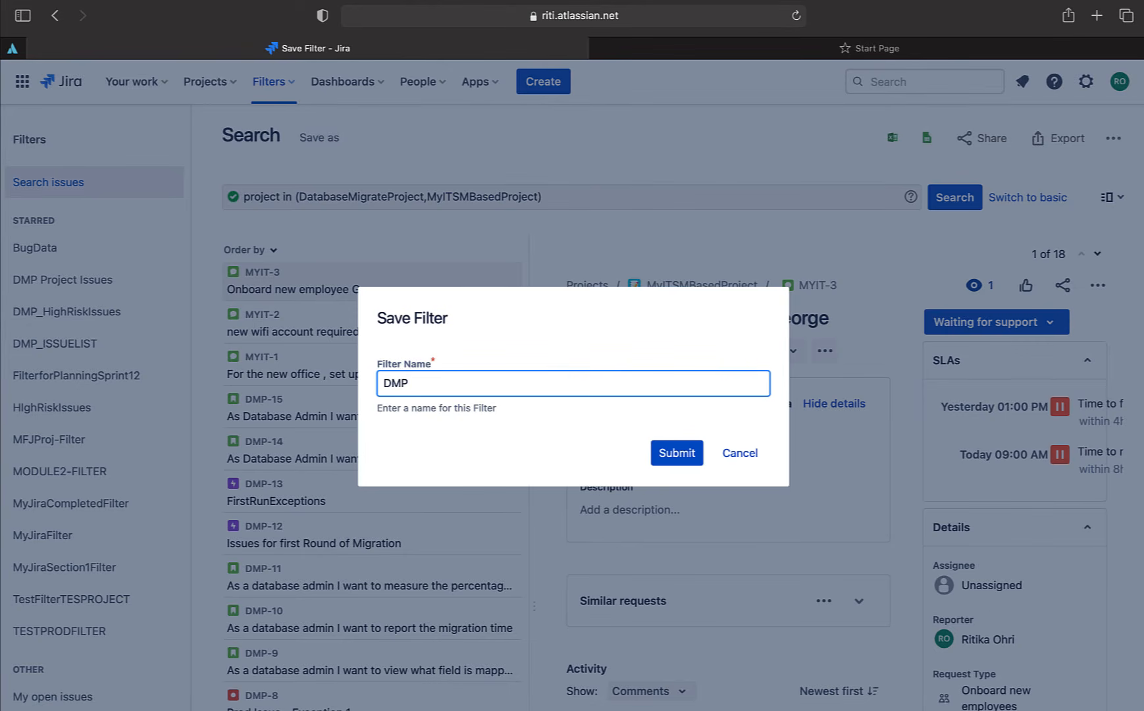
{"action": "type", "text": "_MYIT_Filter"}
{"action": "key", "text": "Return"}
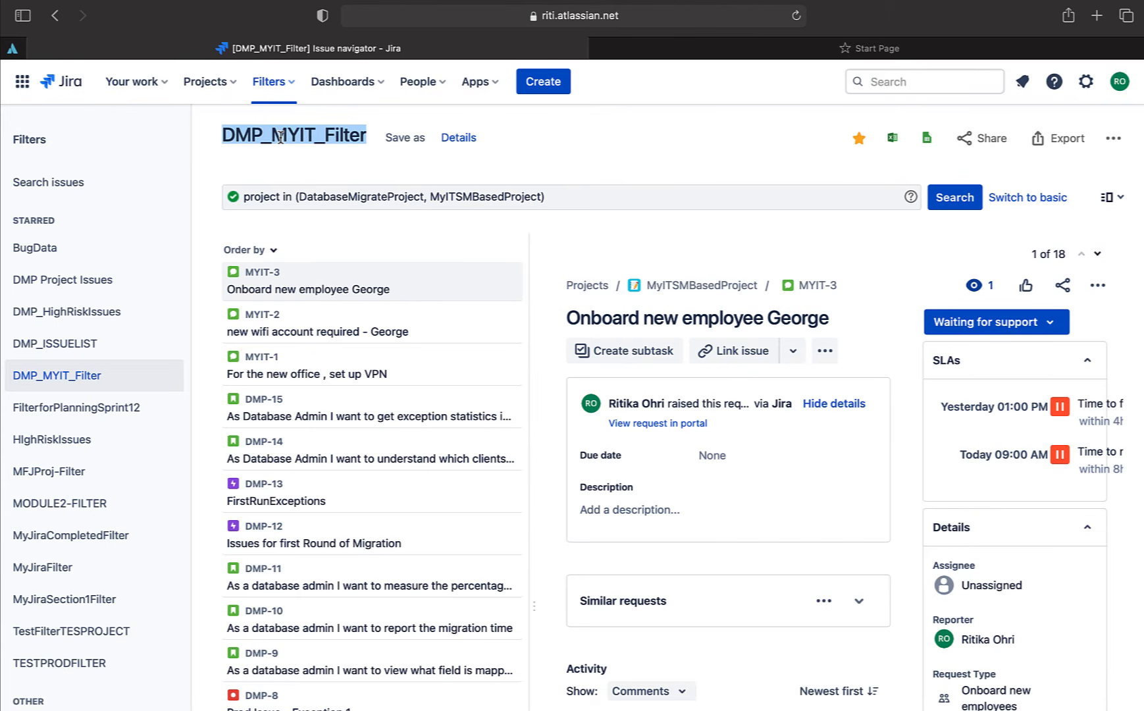
Open Org_Dashboard for editing, search the gadgets for Issue, and add the Issue Statistics gadget.
{"action": "left_click", "coordinate": [353, 84]}
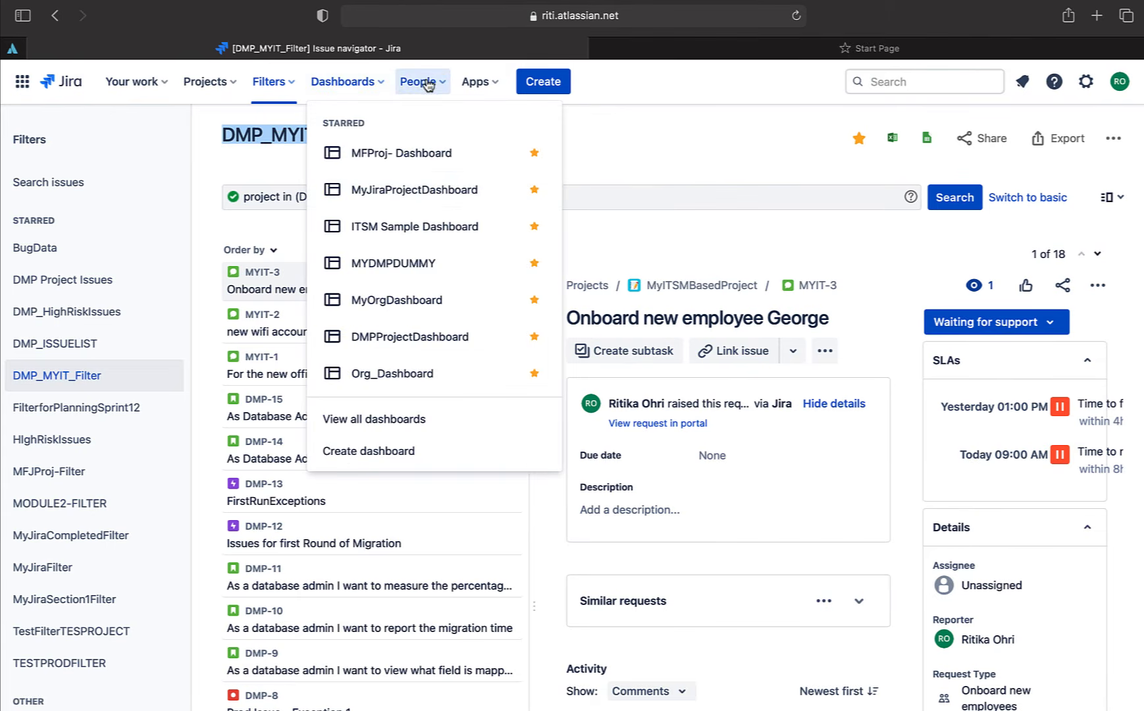
{"action": "left_click", "coordinate": [361, 382]}
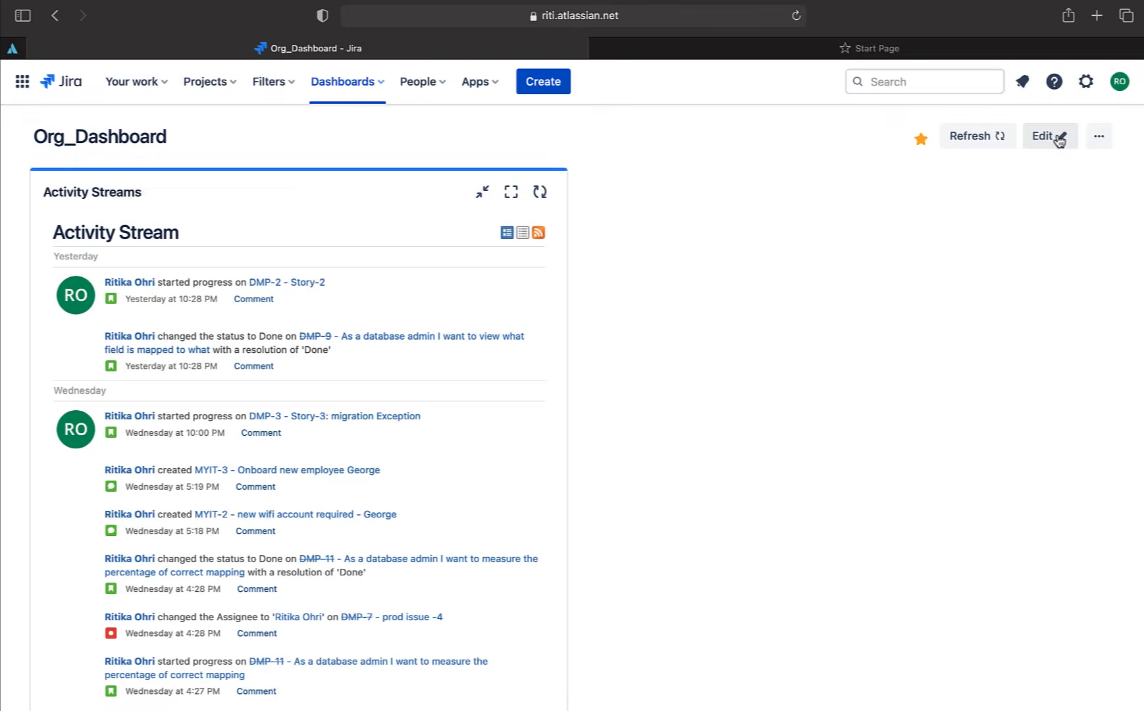
{"action": "left_click", "coordinate": [1058, 136]}
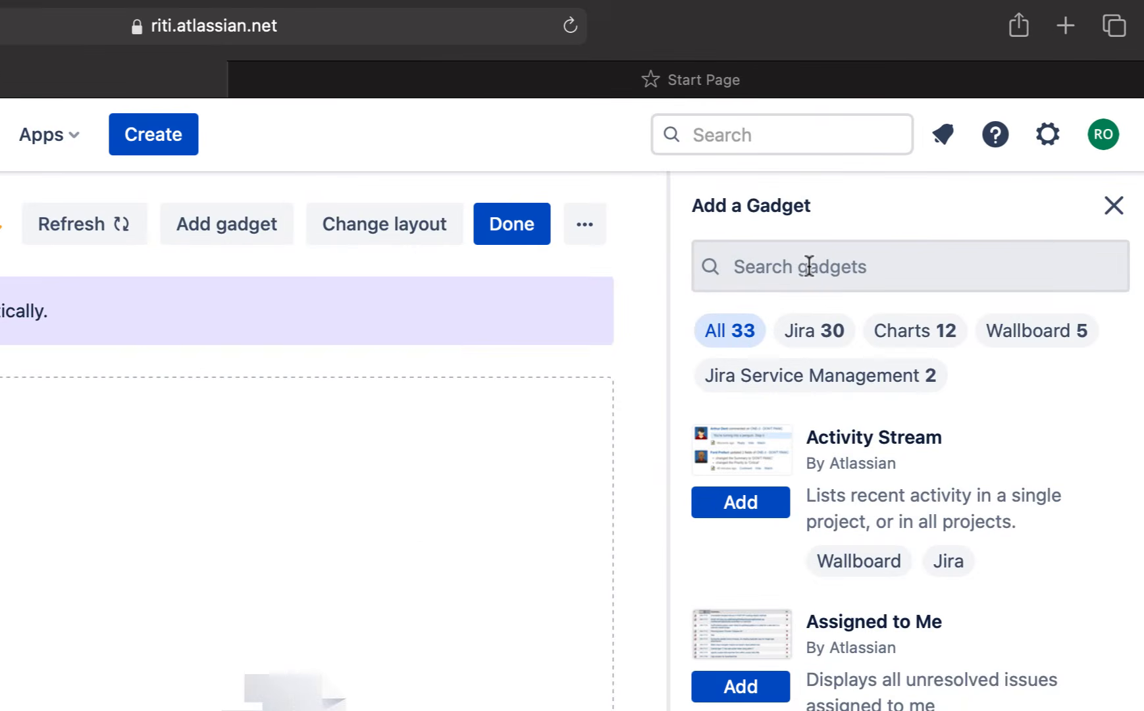
{"action": "left_click", "coordinate": [941, 162]}
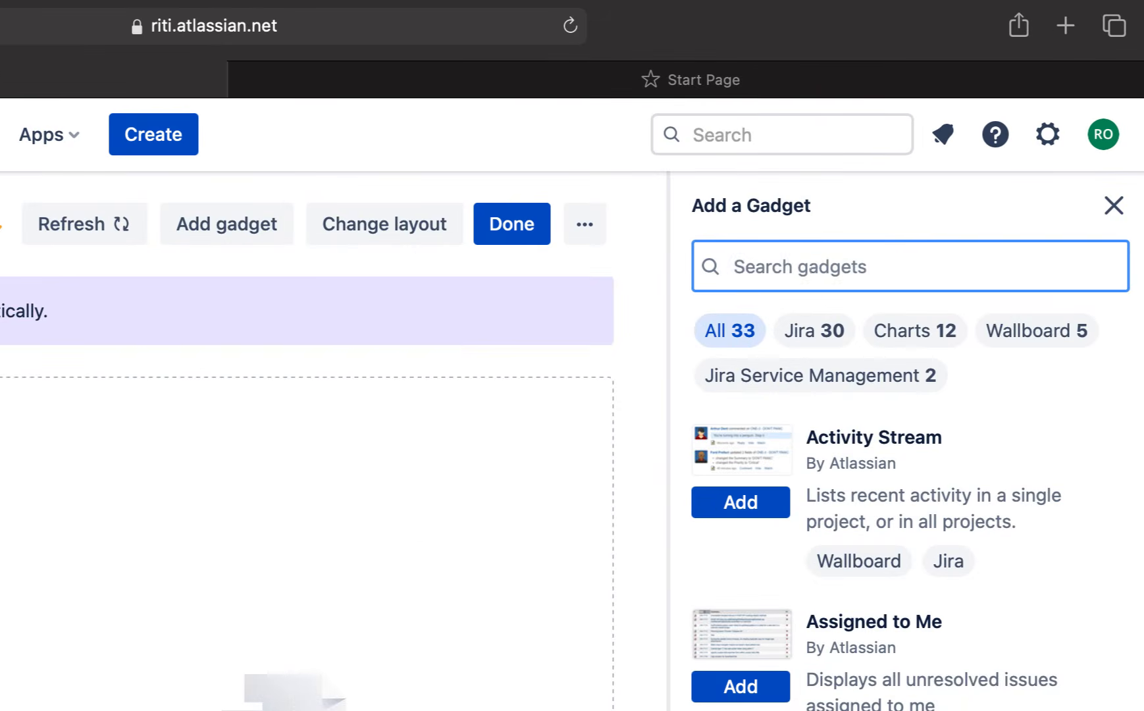
{"action": "type", "text": "Issue"}
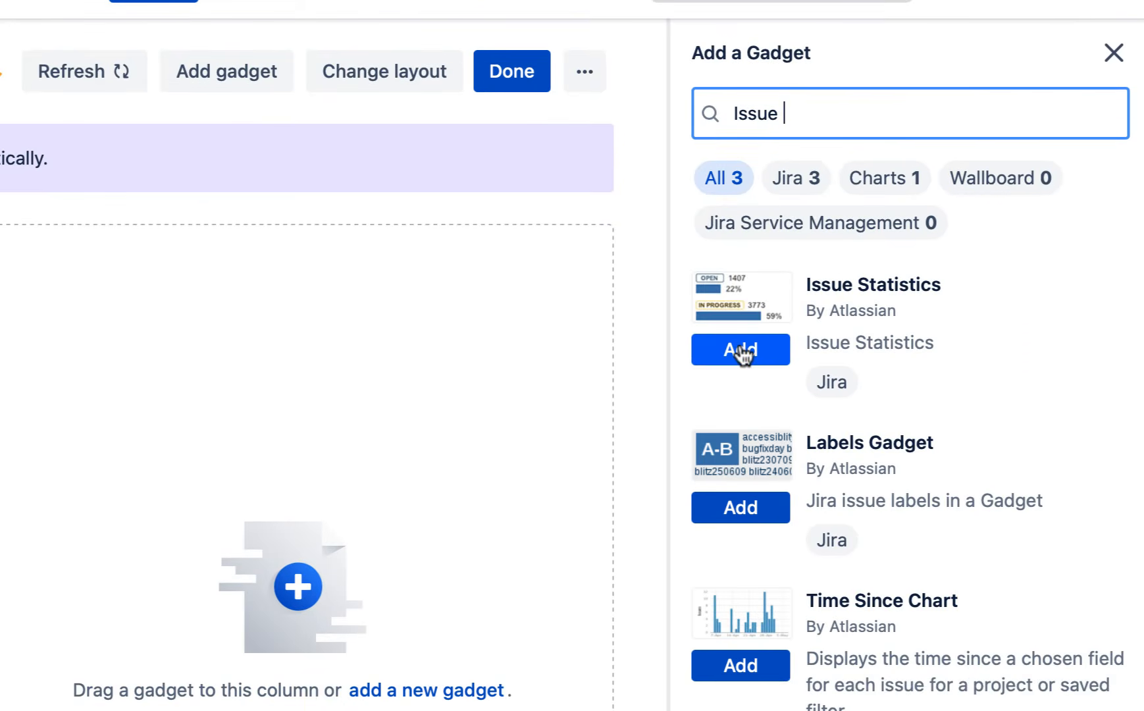
{"action": "left_click", "coordinate": [741, 350]}
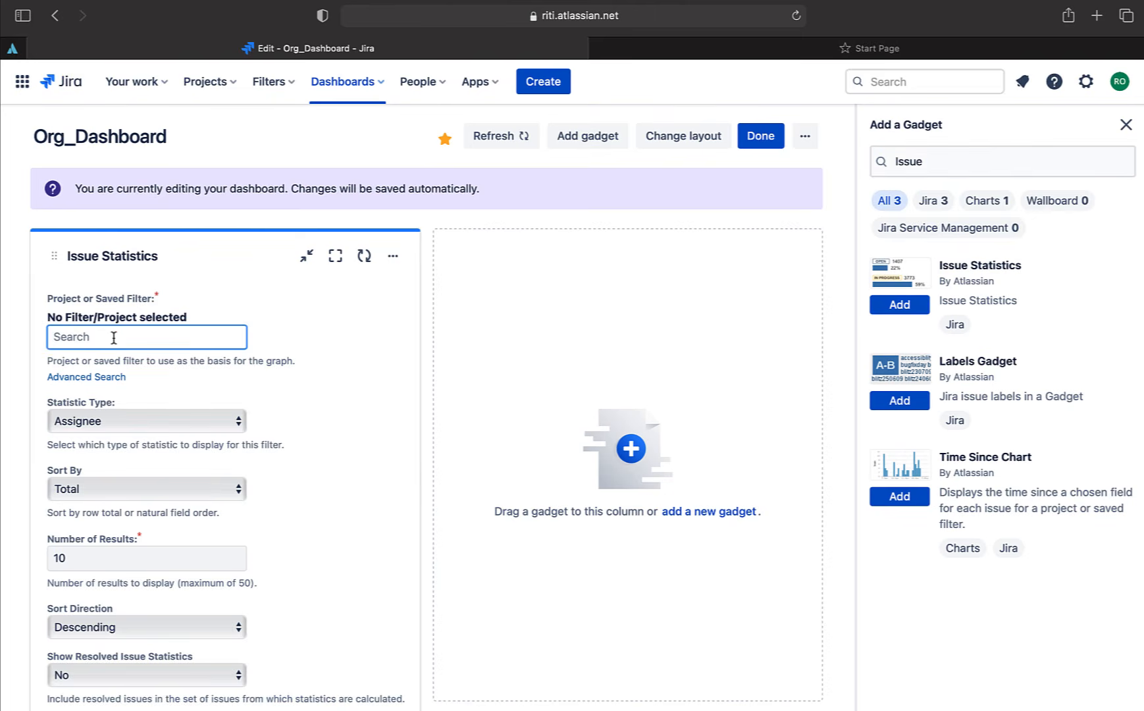
Save the Issue Statistics gadget with DMP_MYIT_Filter, statistic type Issue Type, 20 results and automatic refresh every 15 minutes.
{"action": "type", "text": "DMP_MYIT_Filter"}
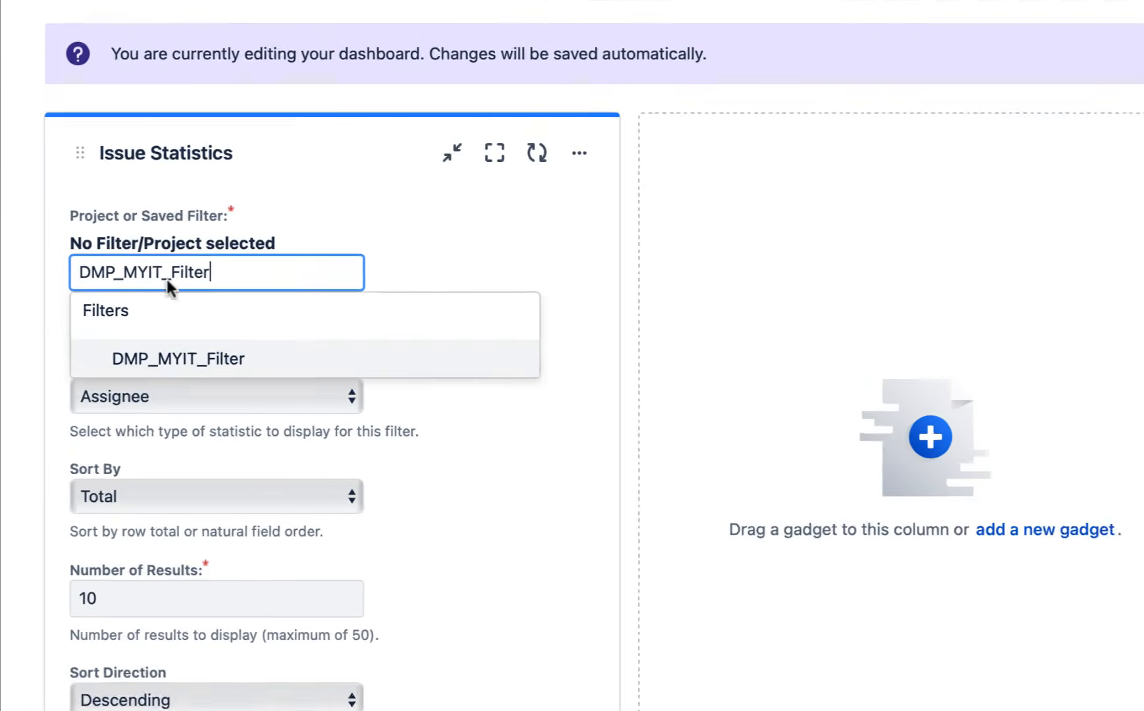
{"action": "left_click", "coordinate": [183, 356]}
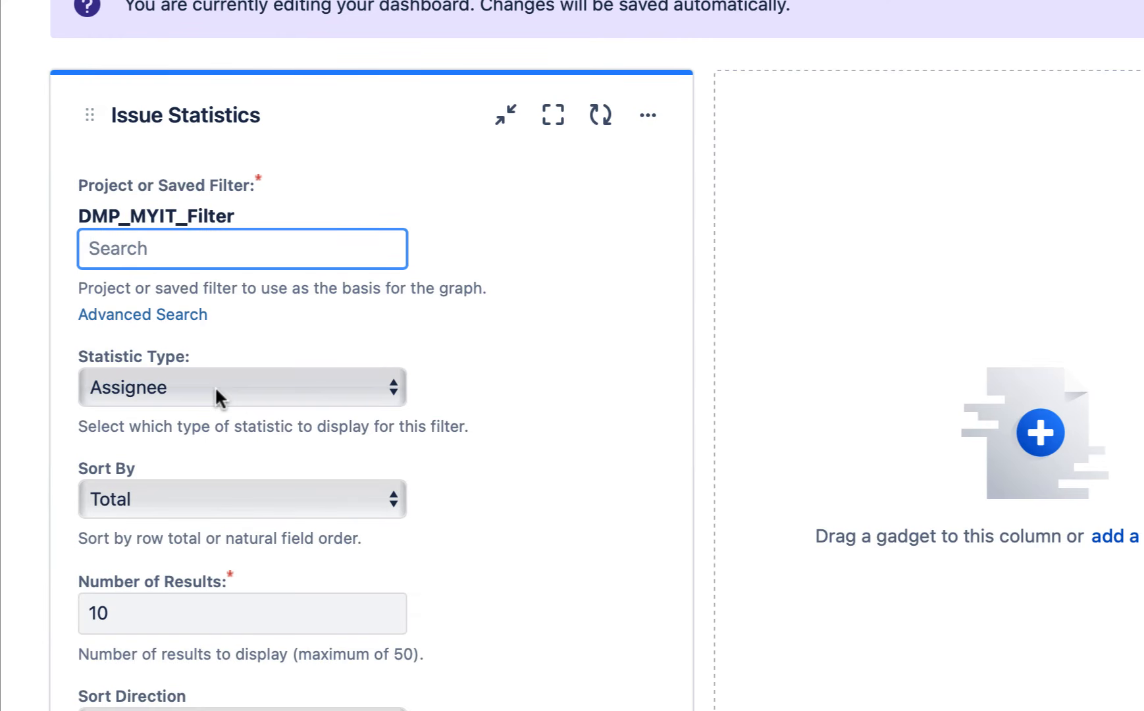
{"action": "left_click", "coordinate": [215, 386]}
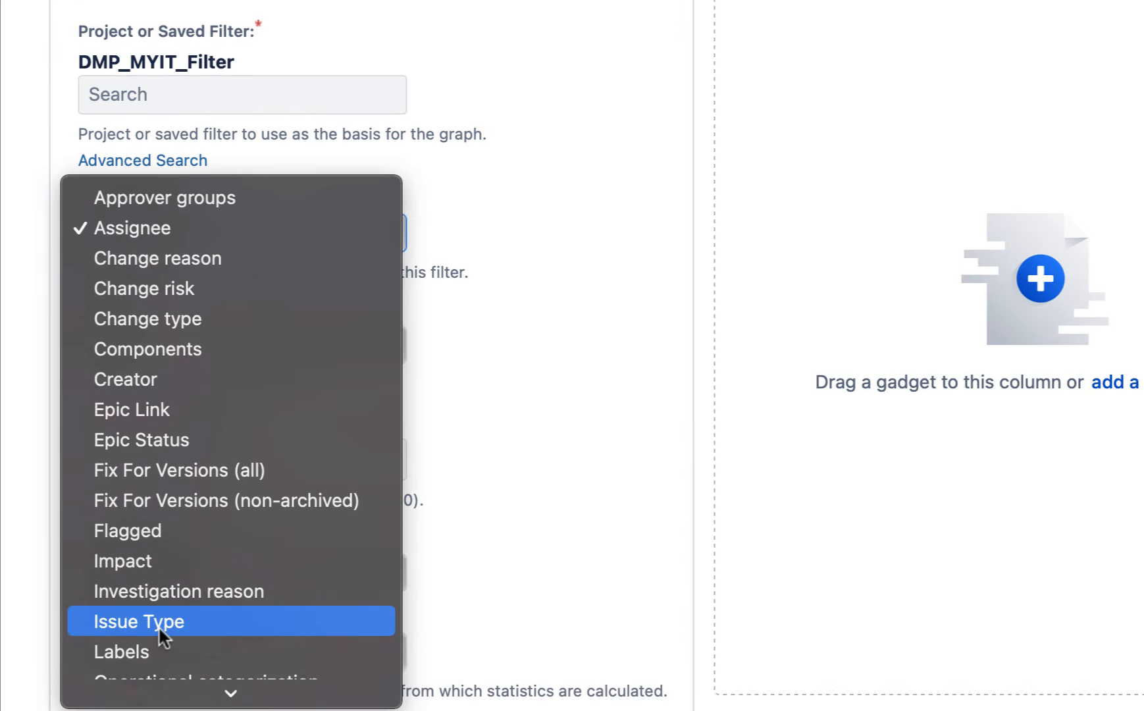
{"action": "left_click", "coordinate": [158, 625]}
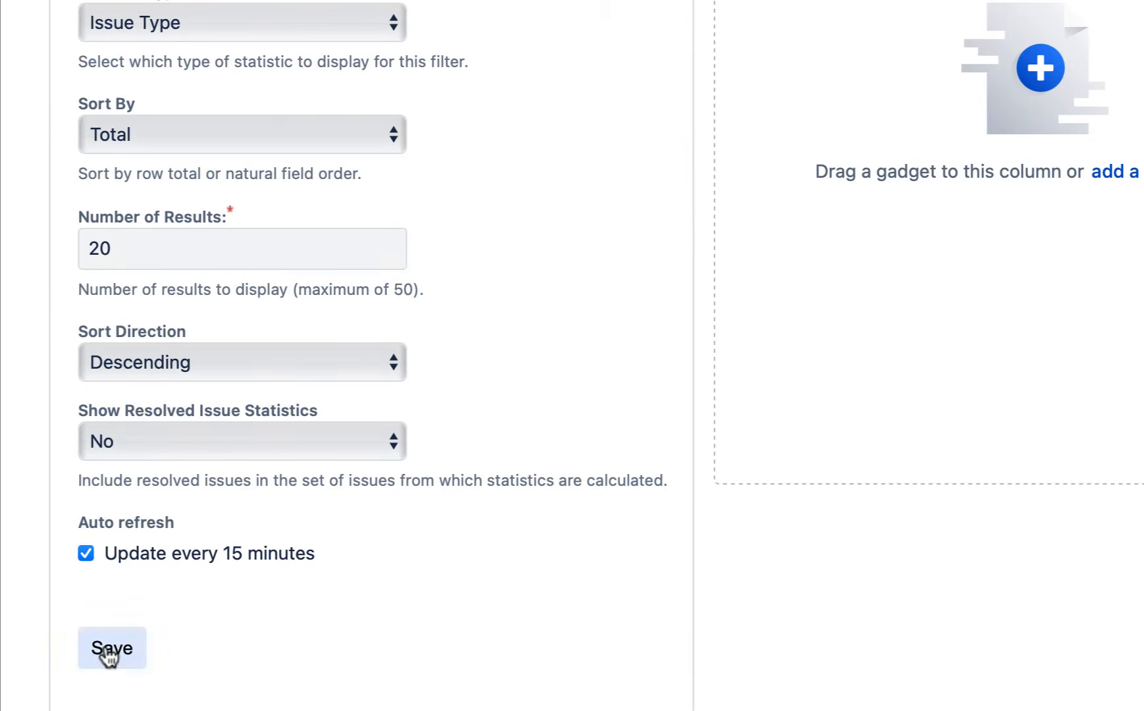
{"action": "left_click", "coordinate": [105, 645]}
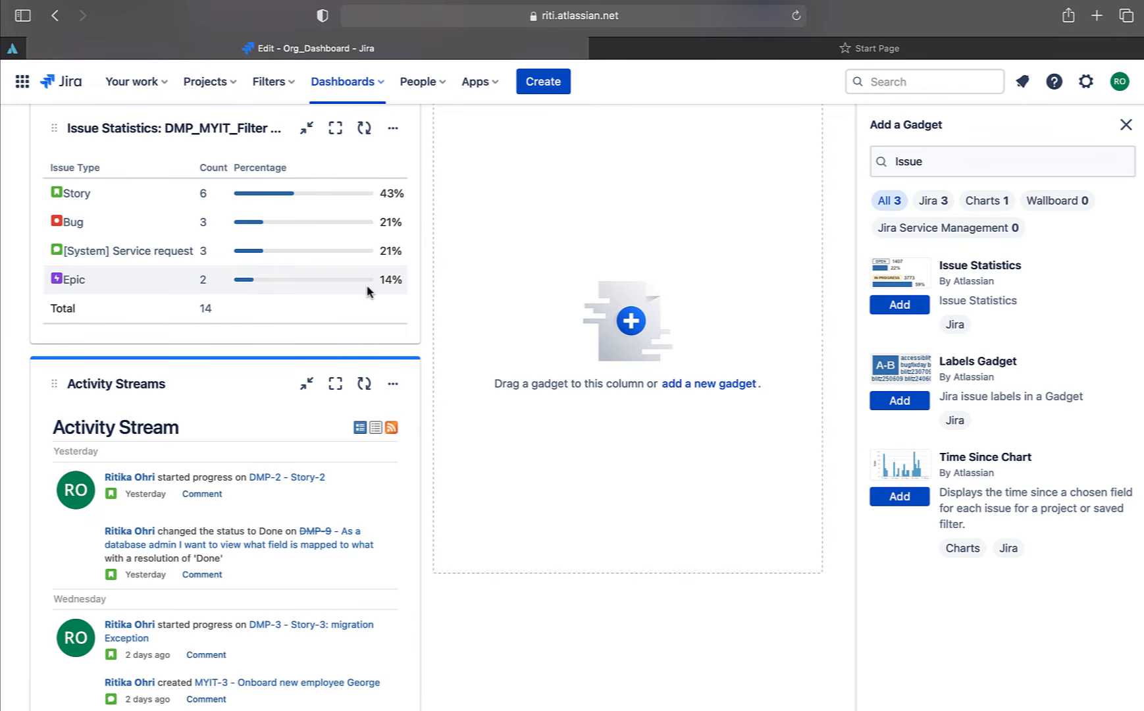
Move the Activity Streams gadget to the empty second column and finish editing the dashboard.
{"action": "left_click_drag", "start_coordinate": [201, 380], "coordinate": [622, 139]}
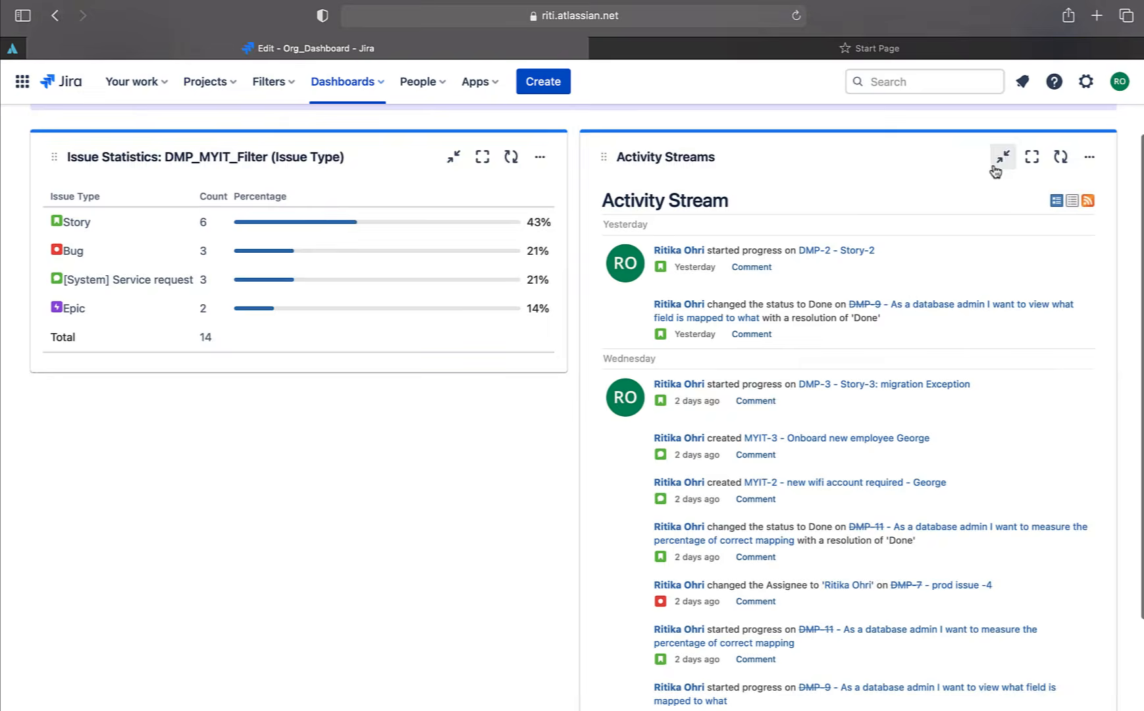
{"action": "scroll", "coordinate": [994, 167], "scroll_direction": "up", "scroll_amount": 1}
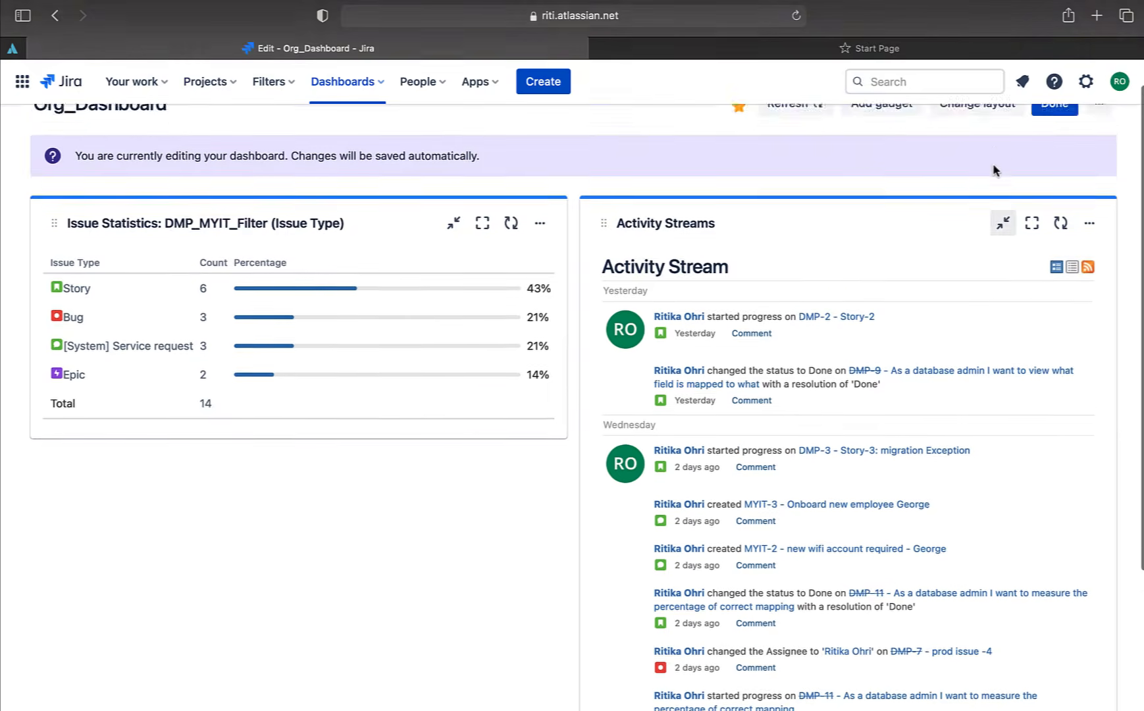
{"action": "scroll", "coordinate": [995, 167], "scroll_direction": "down", "scroll_amount": 1}
{"action": "scroll", "coordinate": [995, 167], "scroll_direction": "up", "scroll_amount": 1}
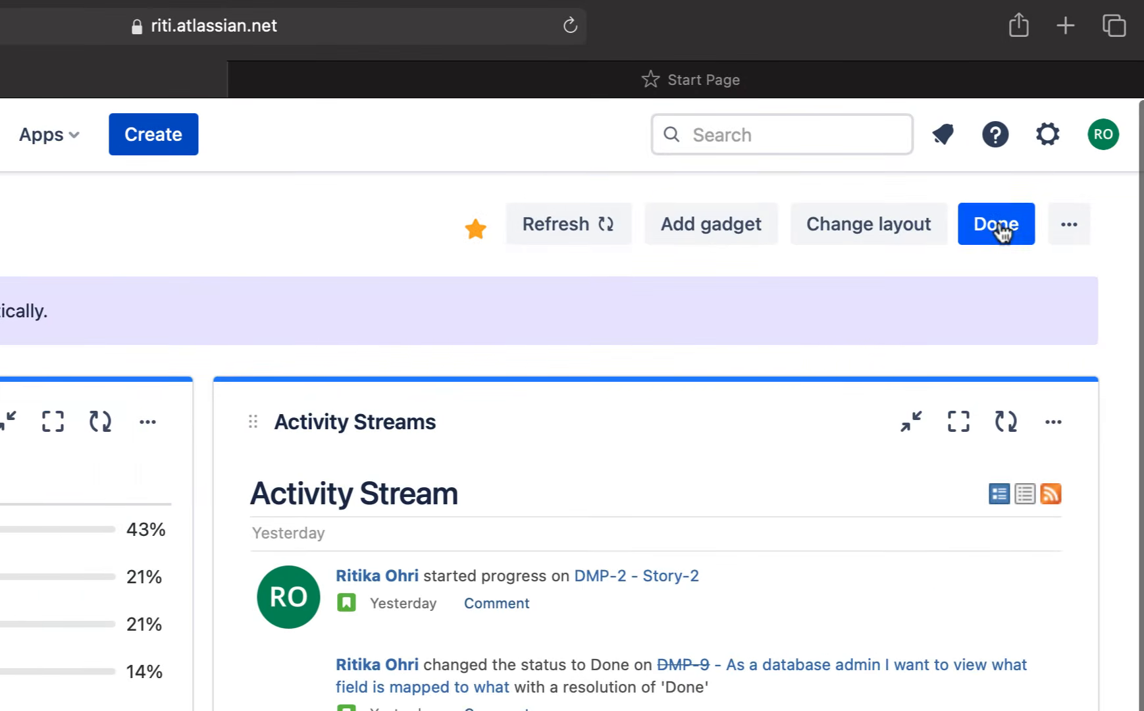
{"action": "left_click", "coordinate": [1042, 165]}
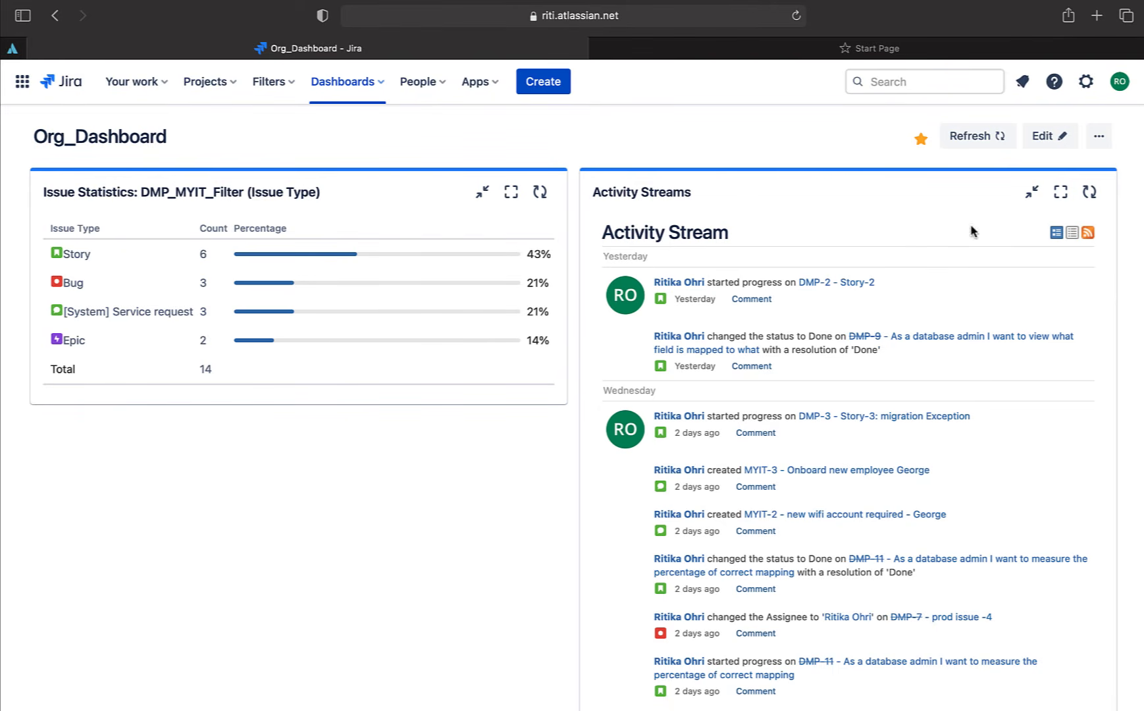
Reopen Org_Dashboard for editing and open the Activity Streams gadget's configuration.
{"action": "left_click", "coordinate": [1047, 136]}
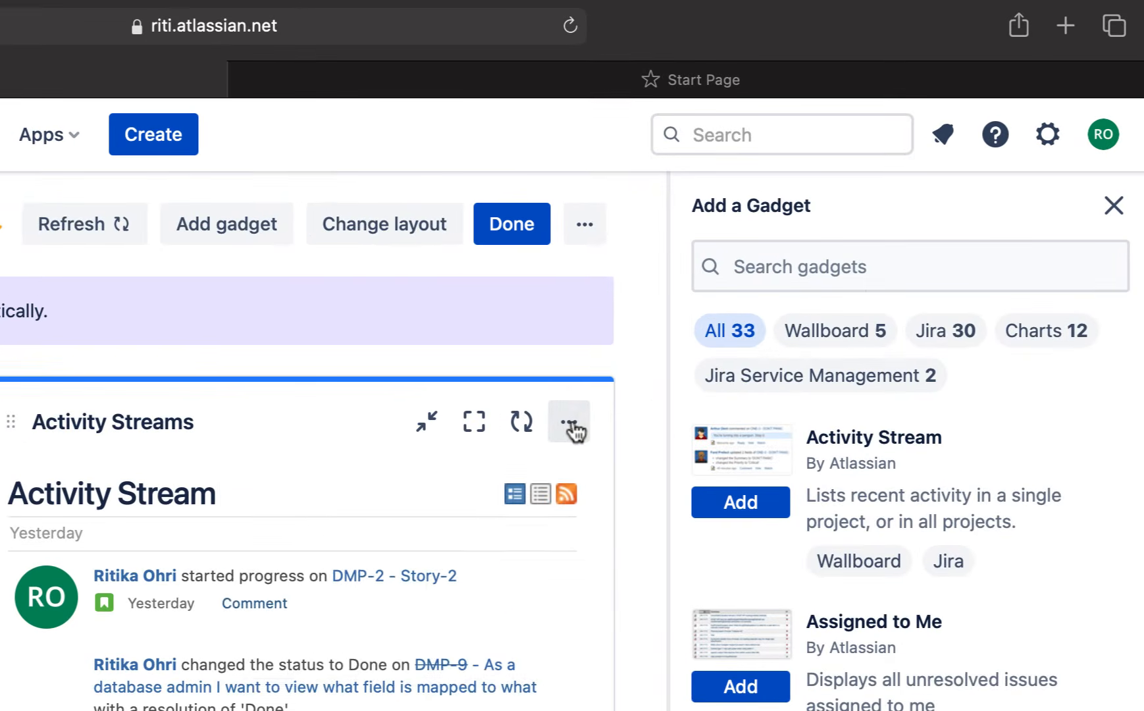
{"action": "left_click", "coordinate": [796, 258]}
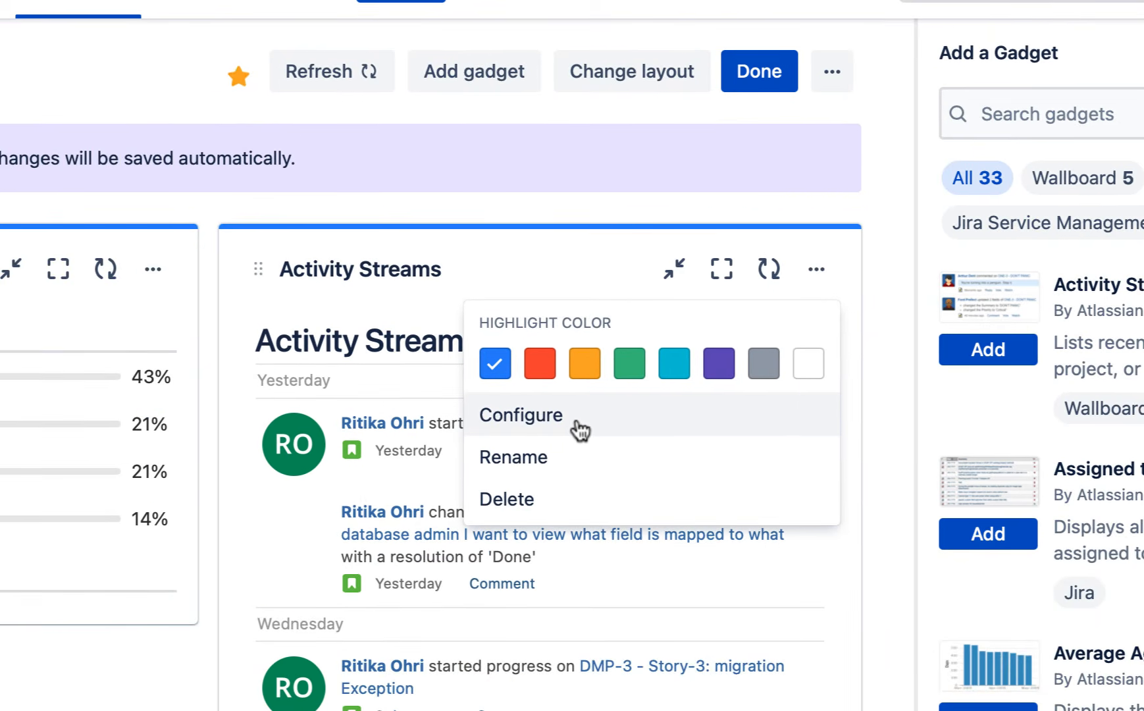
{"action": "left_click", "coordinate": [331, 582]}
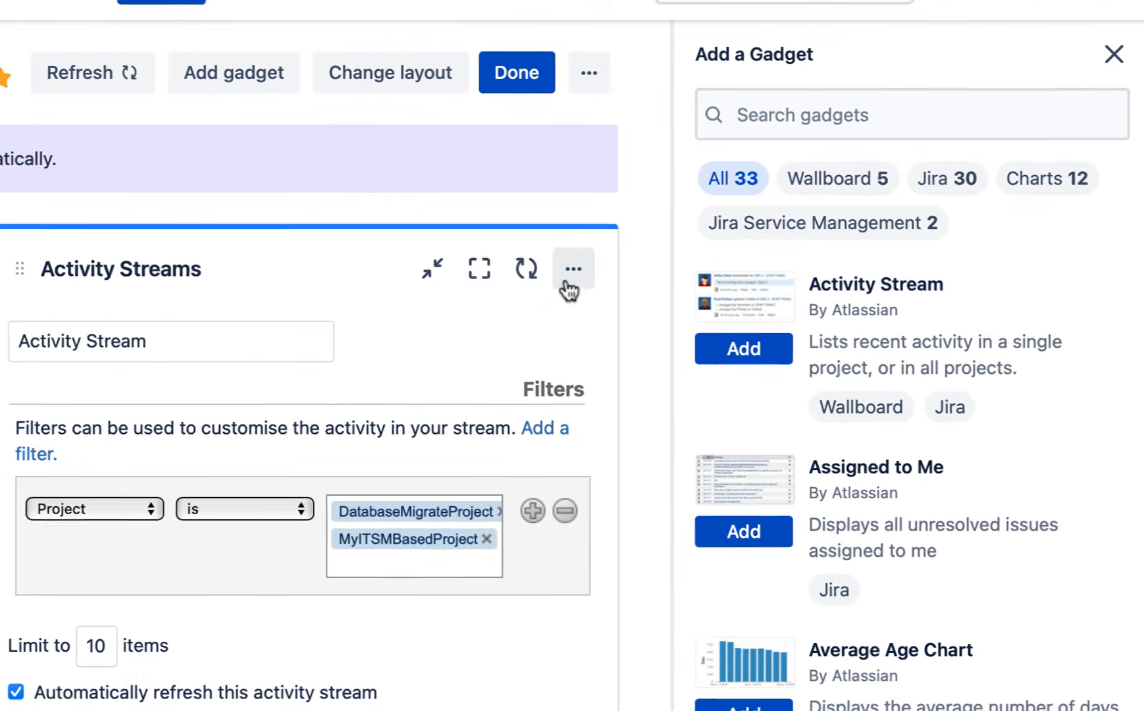
Try red and purple highlight colors on the Activity Streams gadget and set it to orange.
{"action": "left_click", "coordinate": [567, 280]}
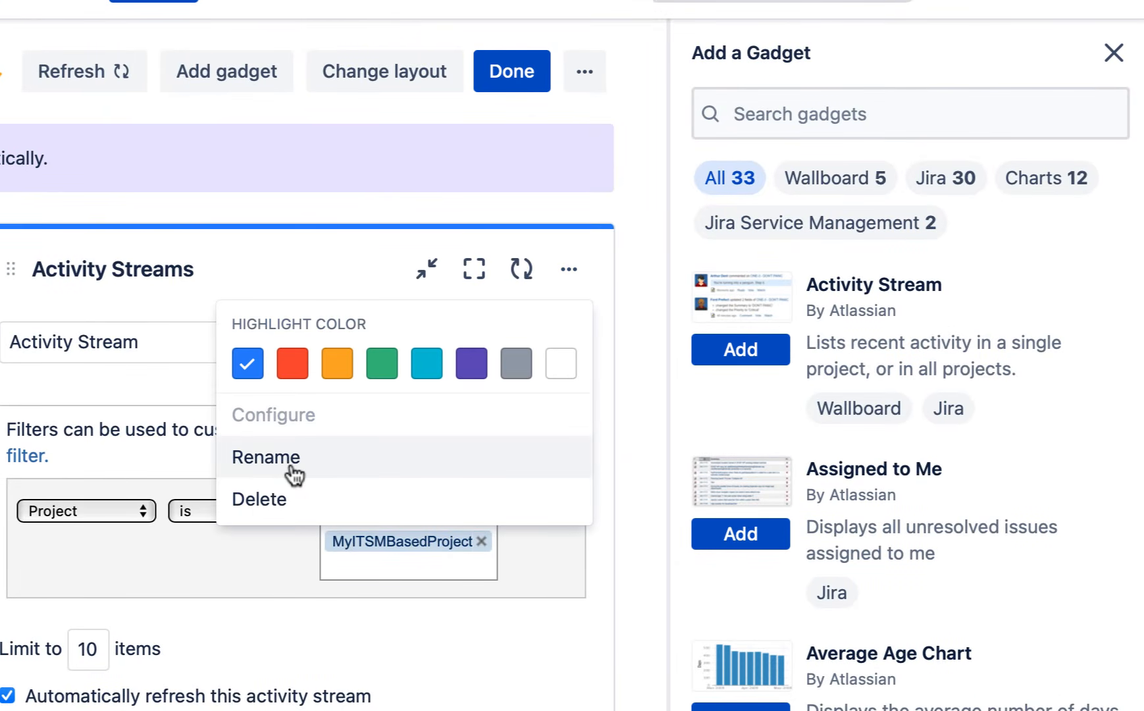
{"action": "left_click", "coordinate": [570, 270]}
{"action": "left_click", "coordinate": [570, 270]}
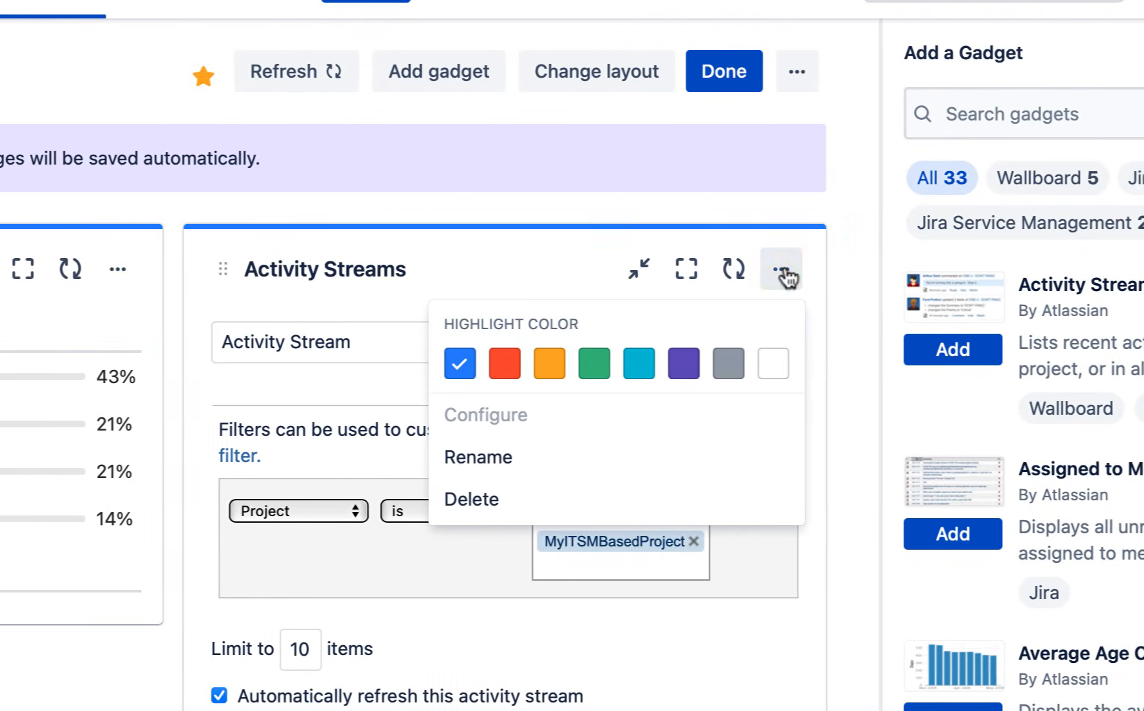
{"action": "left_click", "coordinate": [505, 363]}
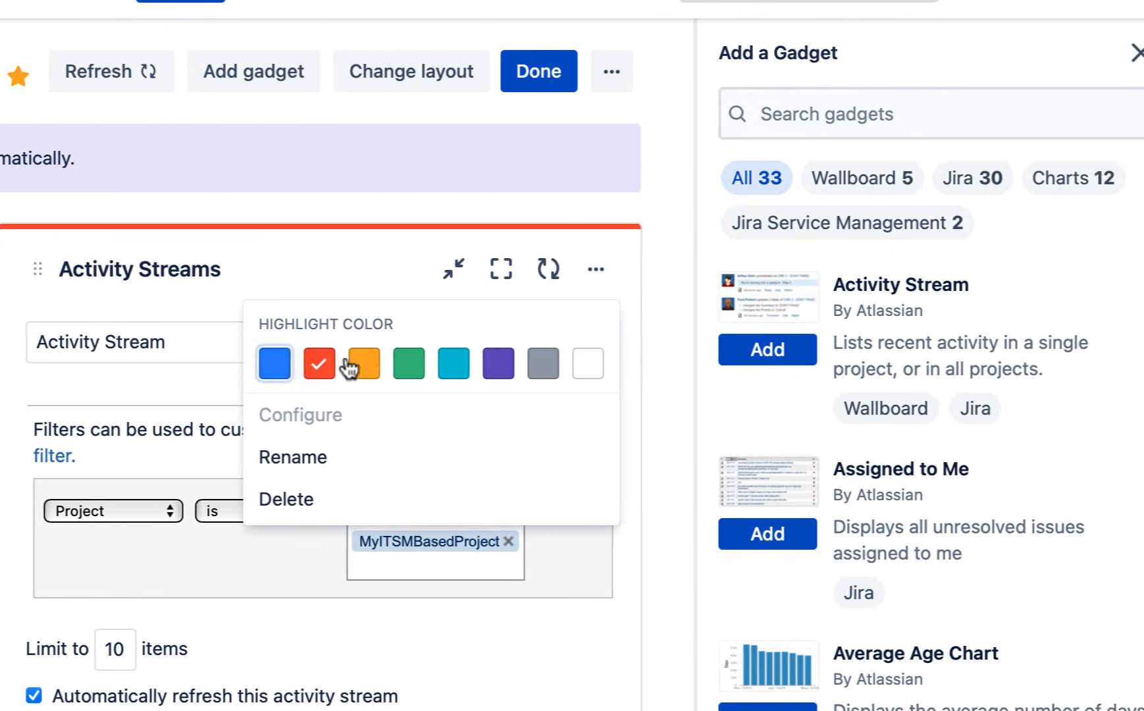
{"action": "left_click", "coordinate": [471, 363]}
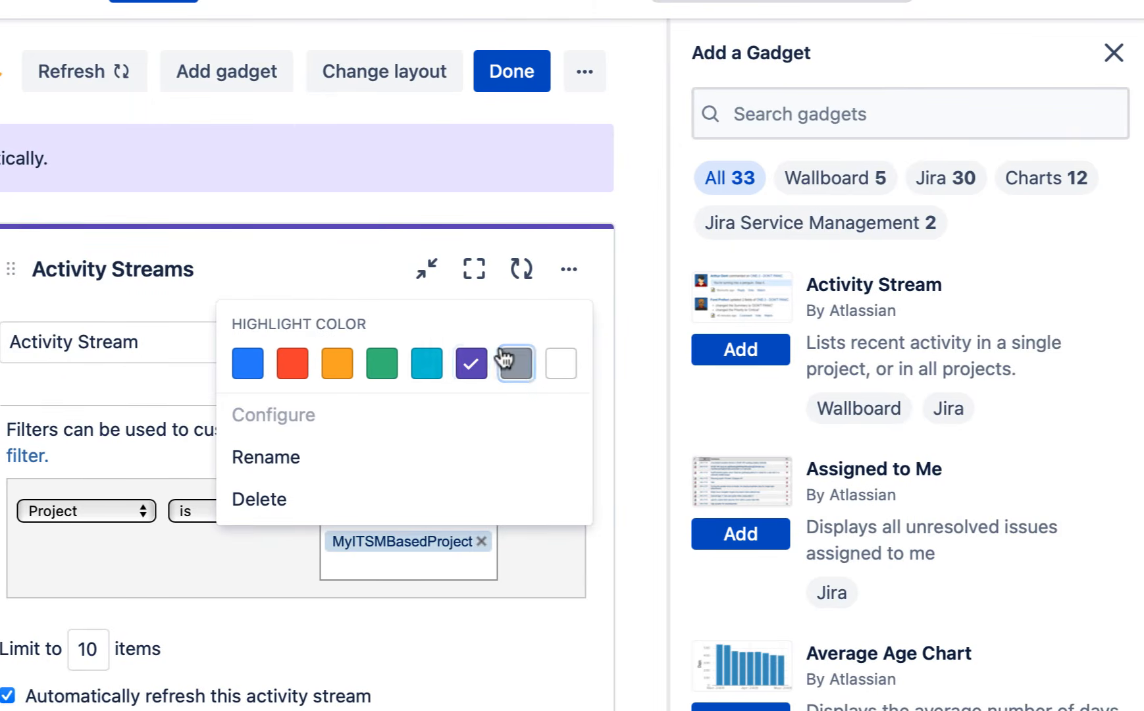
{"action": "left_click", "coordinate": [337, 363]}
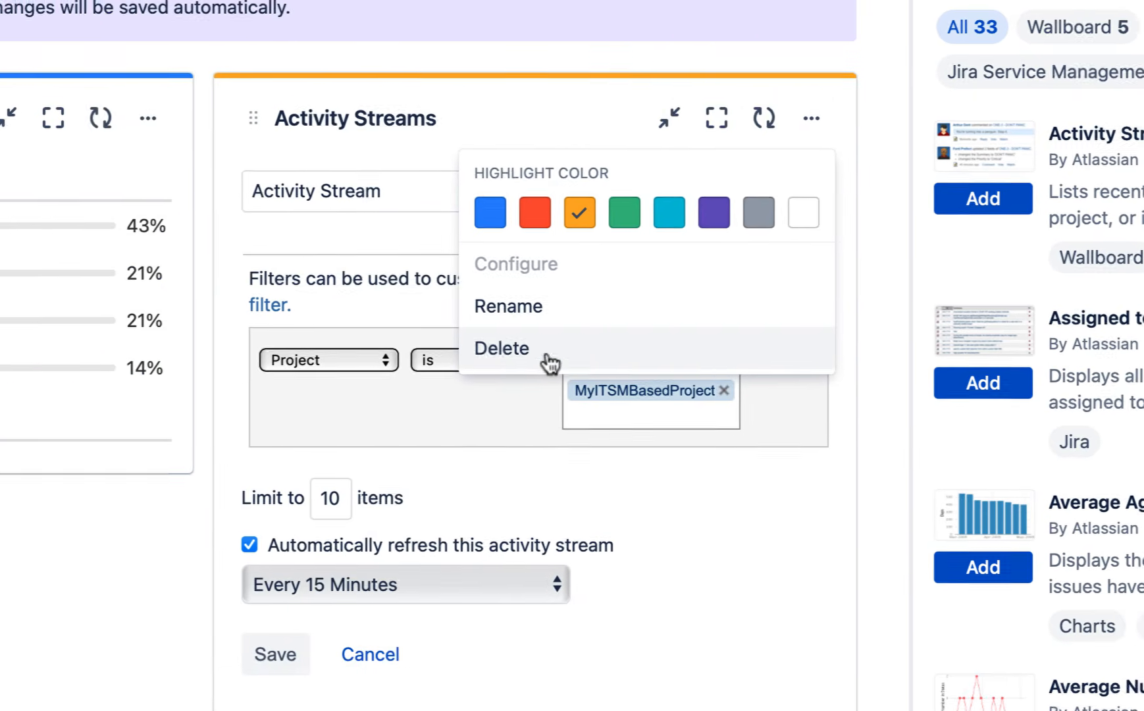
Delete the Activity Streams gadget from Org_Dashboard and close the gadget list.
{"action": "left_click", "coordinate": [262, 502]}
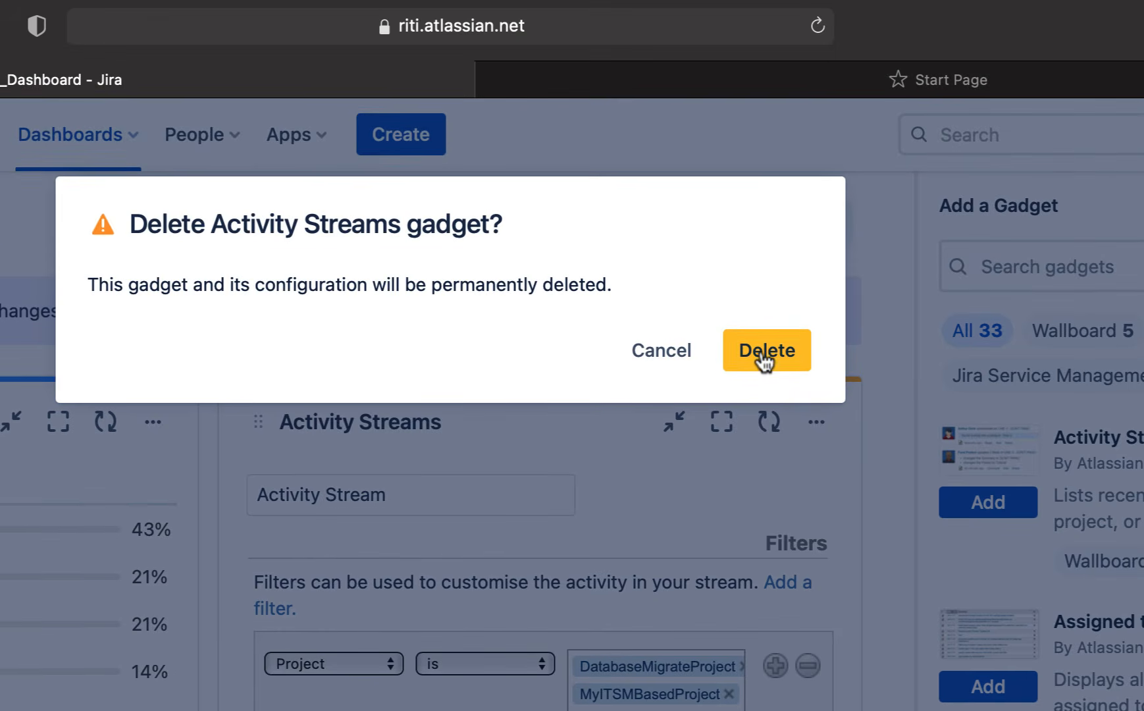
{"action": "left_click", "coordinate": [763, 355]}
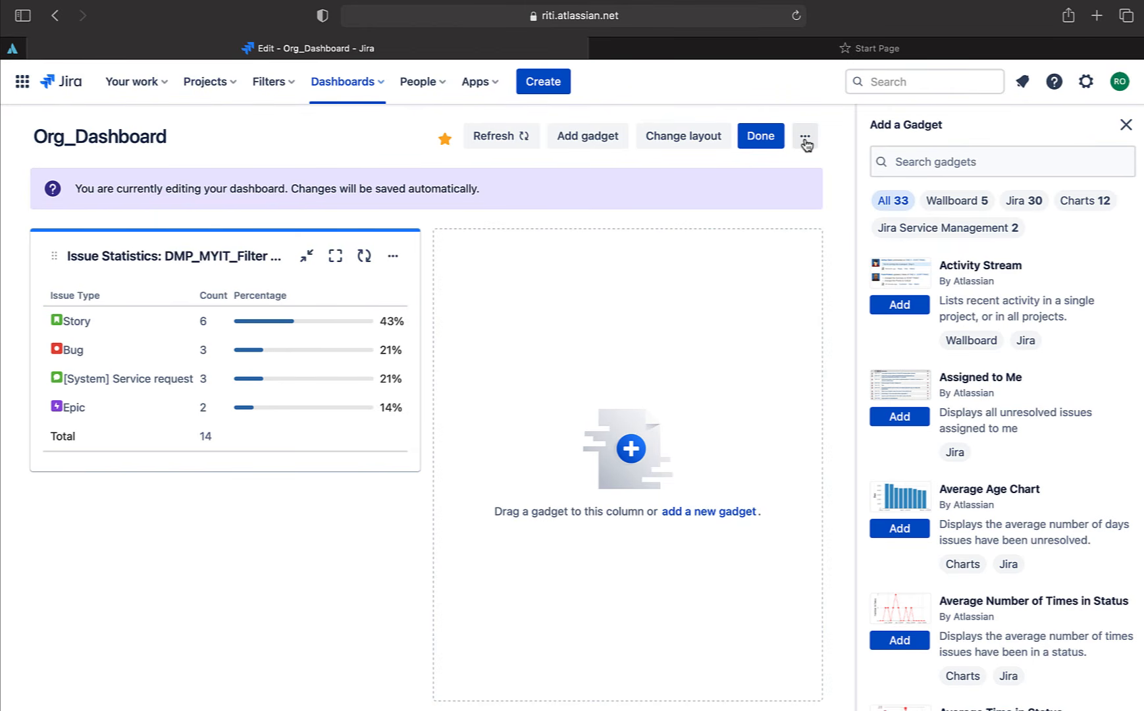
{"action": "left_click", "coordinate": [1124, 124]}
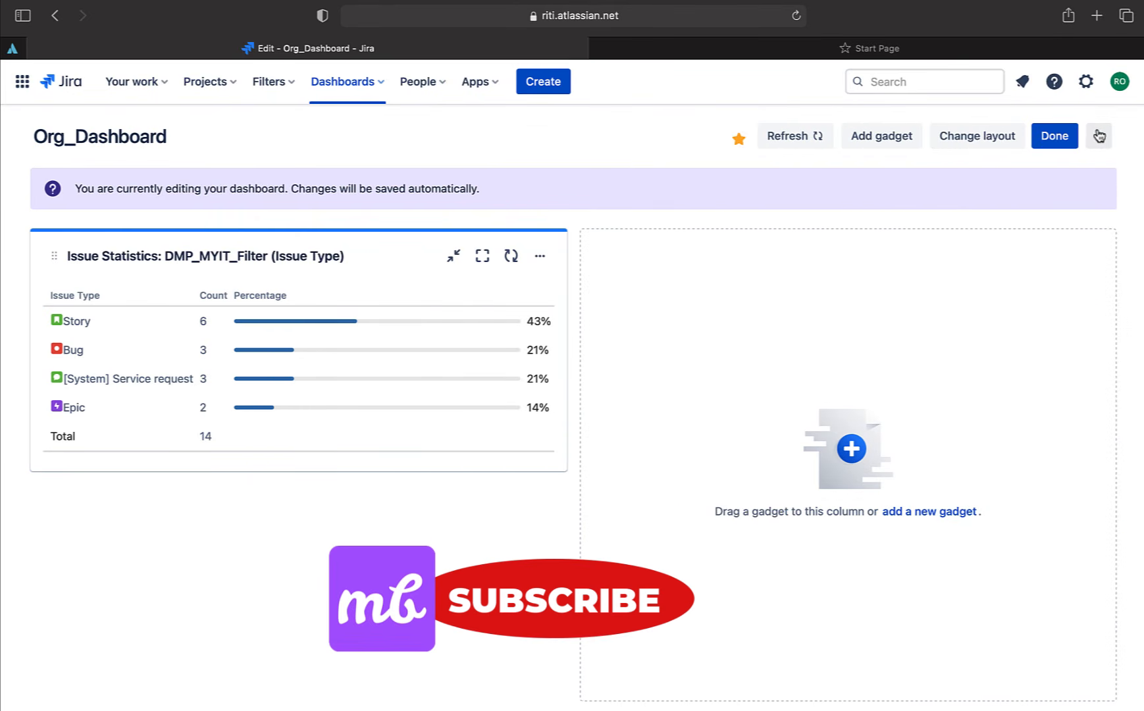
Move Org_Dashboard to the trash.
{"action": "left_click", "coordinate": [1096, 137]}
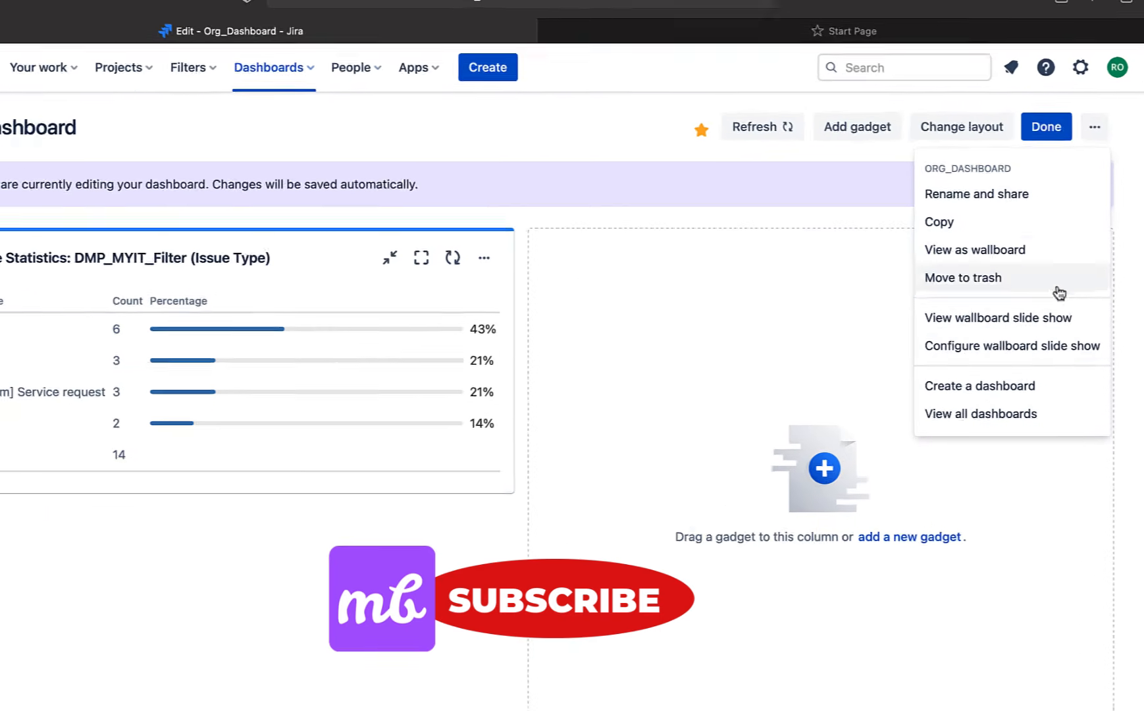
{"action": "left_click", "coordinate": [988, 276]}
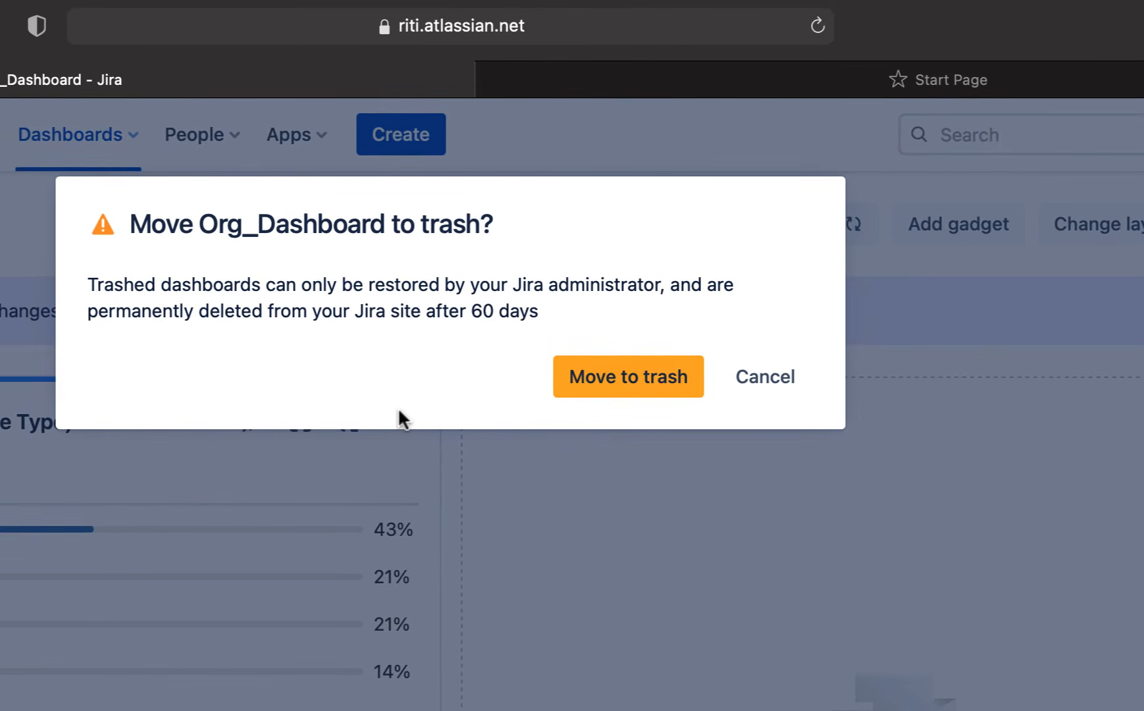
{"action": "left_click", "coordinate": [621, 383]}
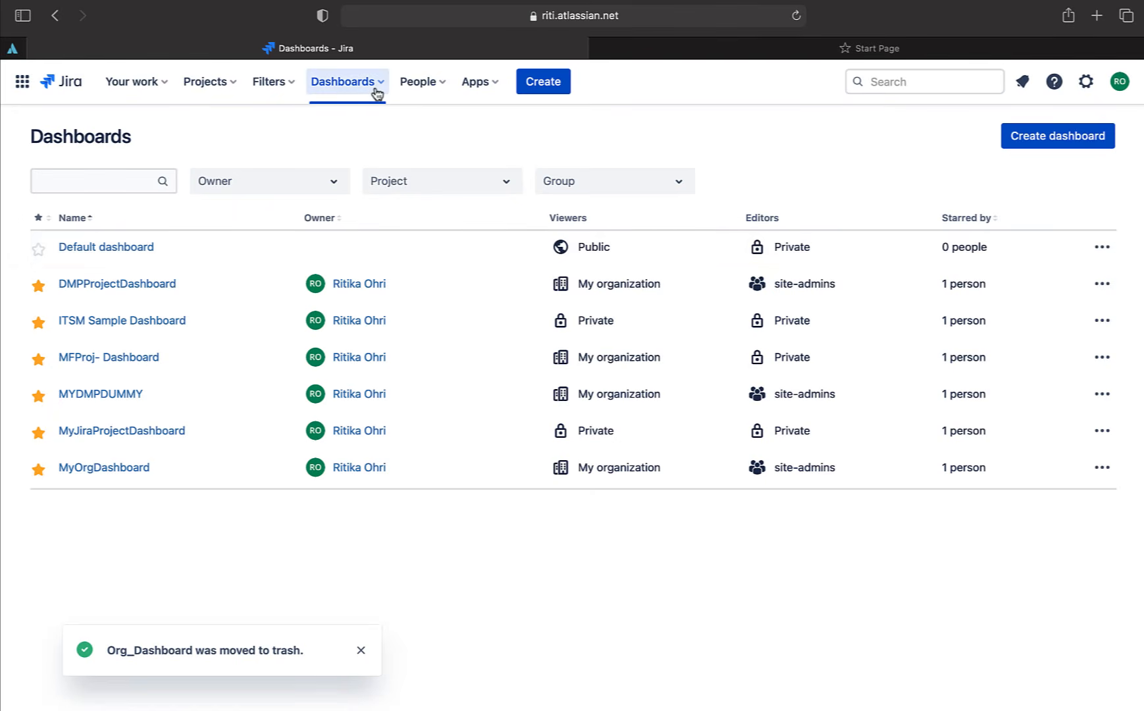
Try to open the trashed Org_Dashboard from the starred dashboards and recheck the starred list.
{"action": "left_click", "coordinate": [377, 94]}
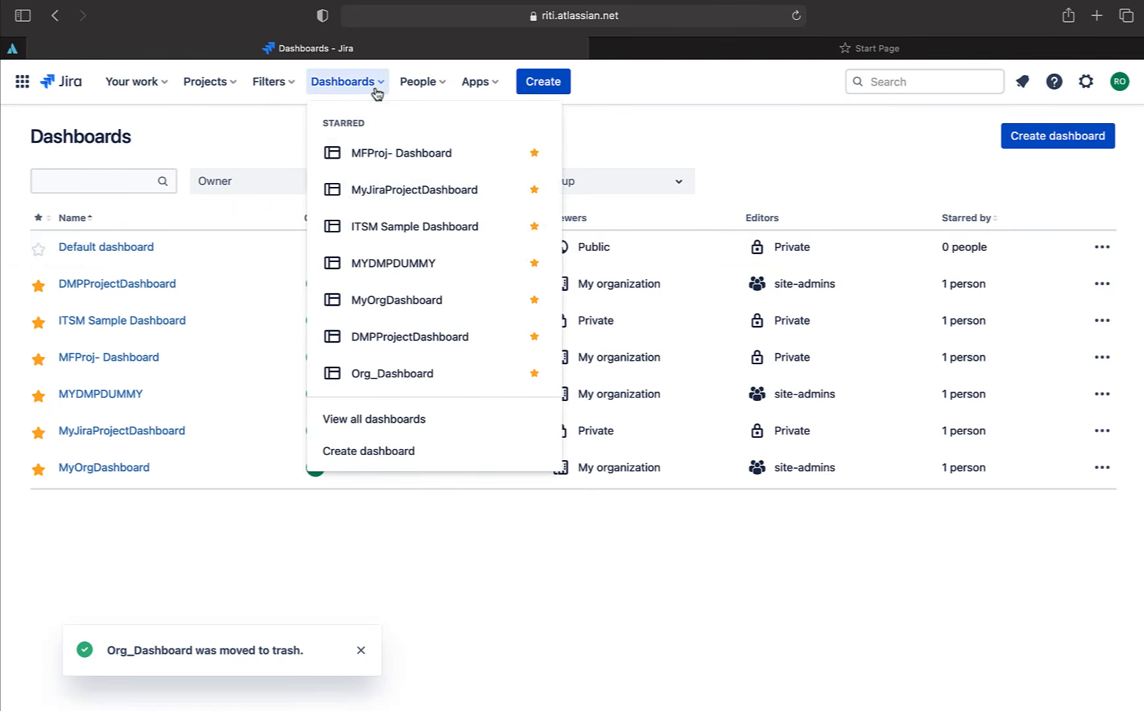
{"action": "left_click", "coordinate": [401, 373]}
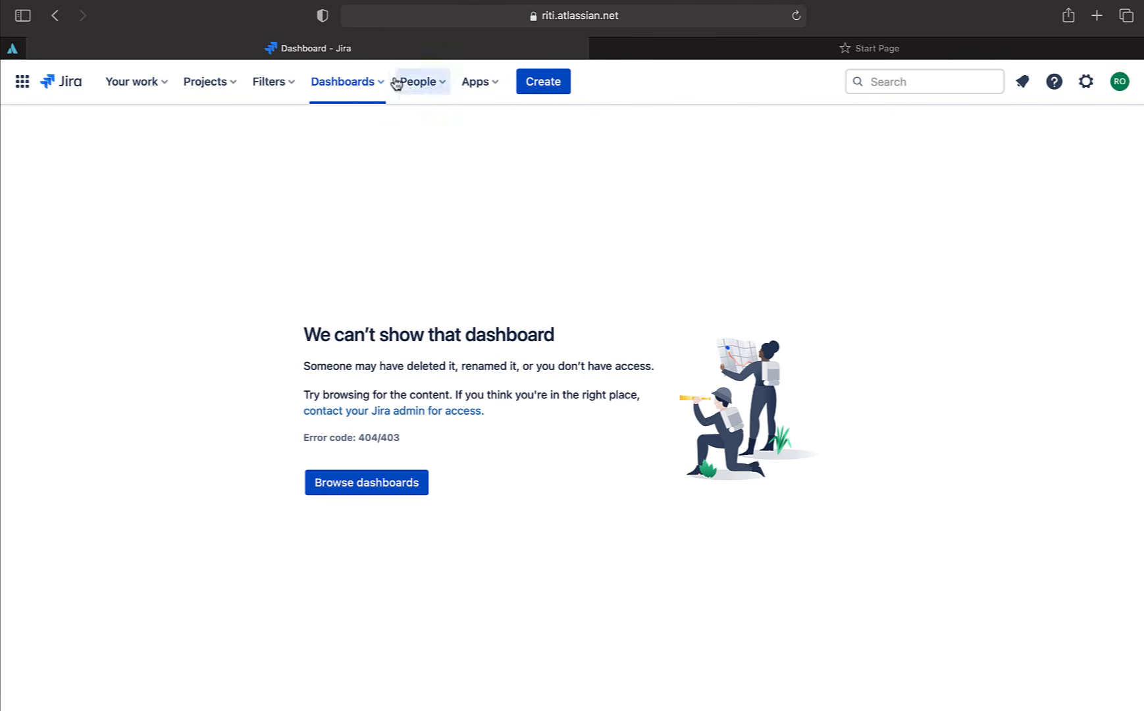
{"action": "left_click", "coordinate": [374, 83]}
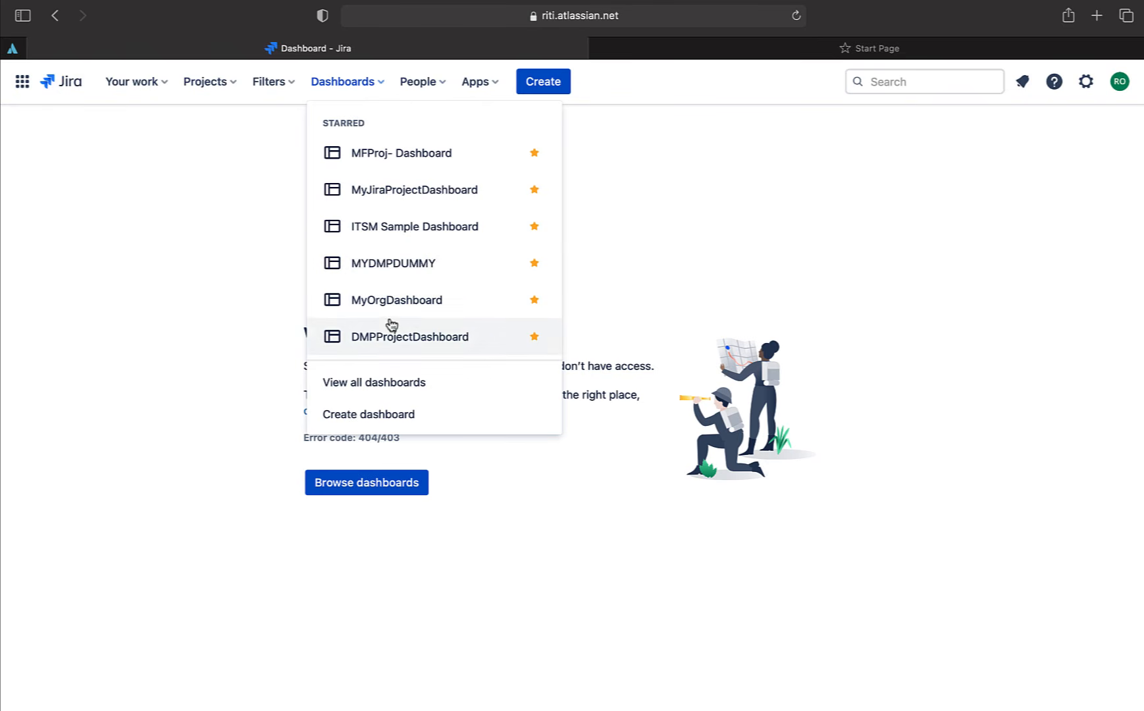
{"action": "left_click", "coordinate": [781, 284]}
Open DMPProjectDashboard for editing and display the saved filter choices of its DMP_HighRiskIssues Filter Results gadget.
{"action": "left_click", "coordinate": [342, 81]}
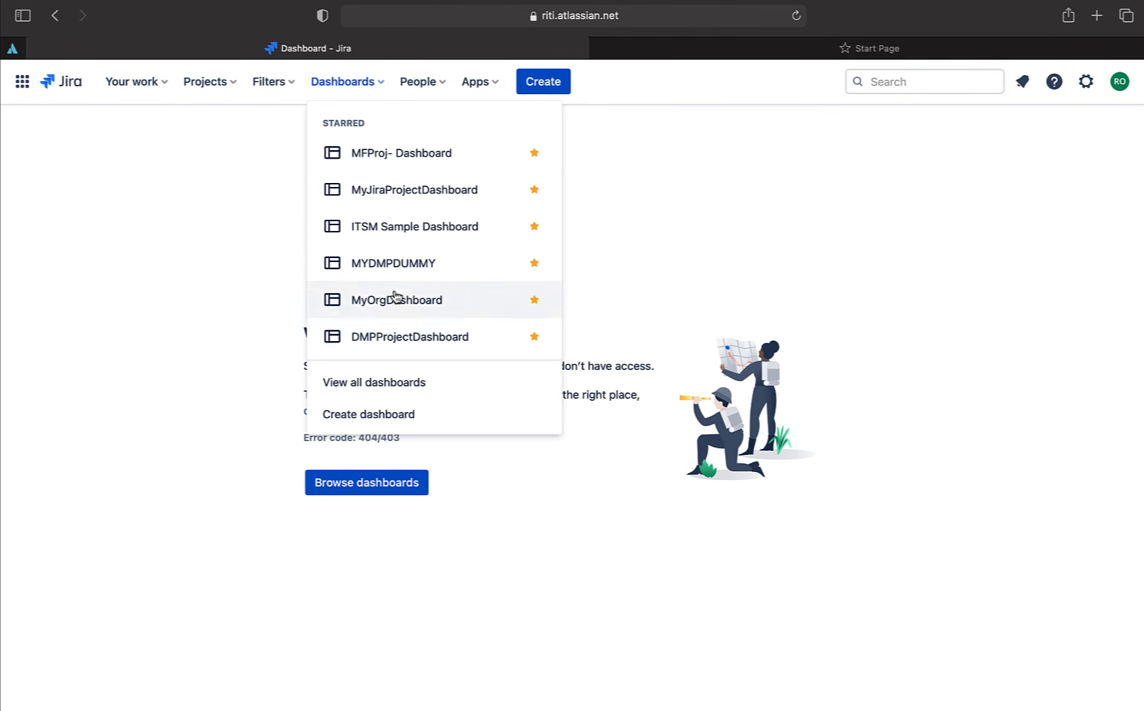
{"action": "left_click", "coordinate": [391, 335]}
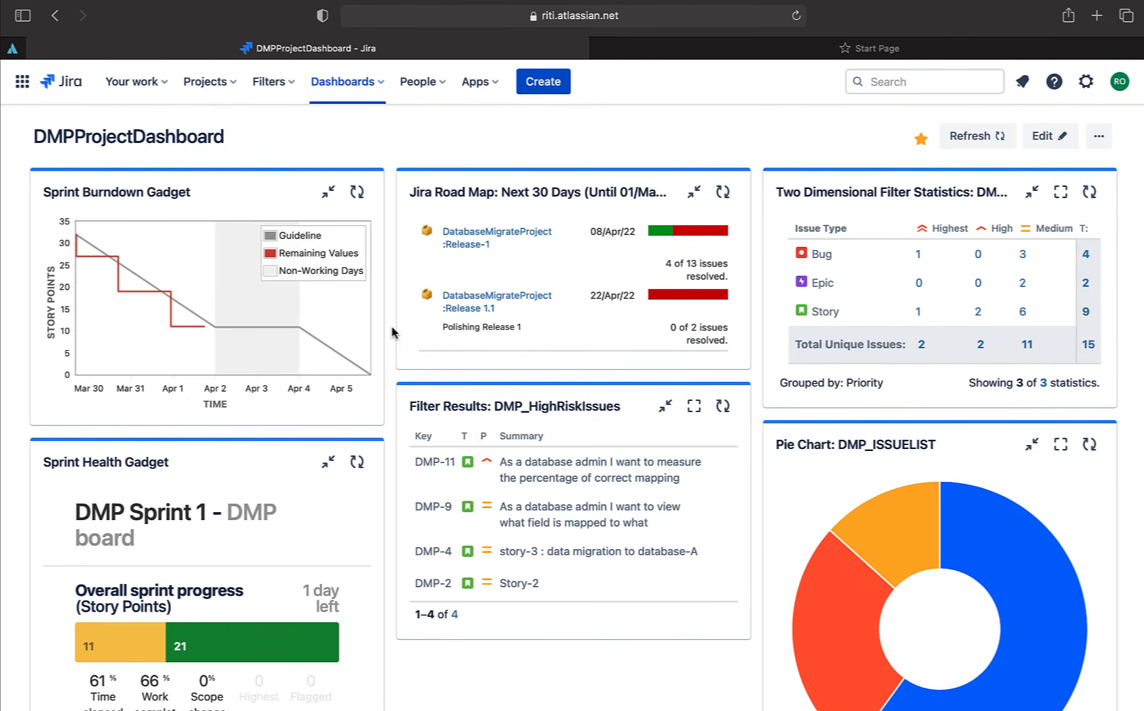
{"action": "left_click", "coordinate": [509, 538]}
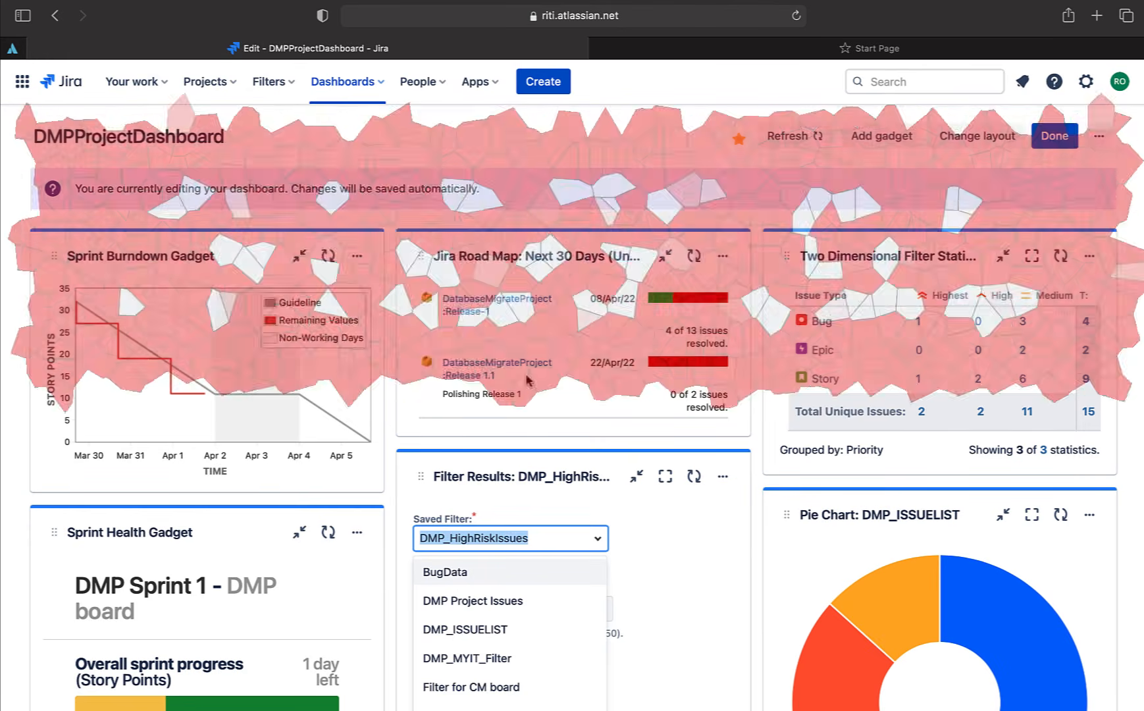
Edit the TESTPRODFILTER details to add My organization as viewers and the site-admins group as editors, and save the filter.
{"action": "left_click", "coordinate": [269, 84]}
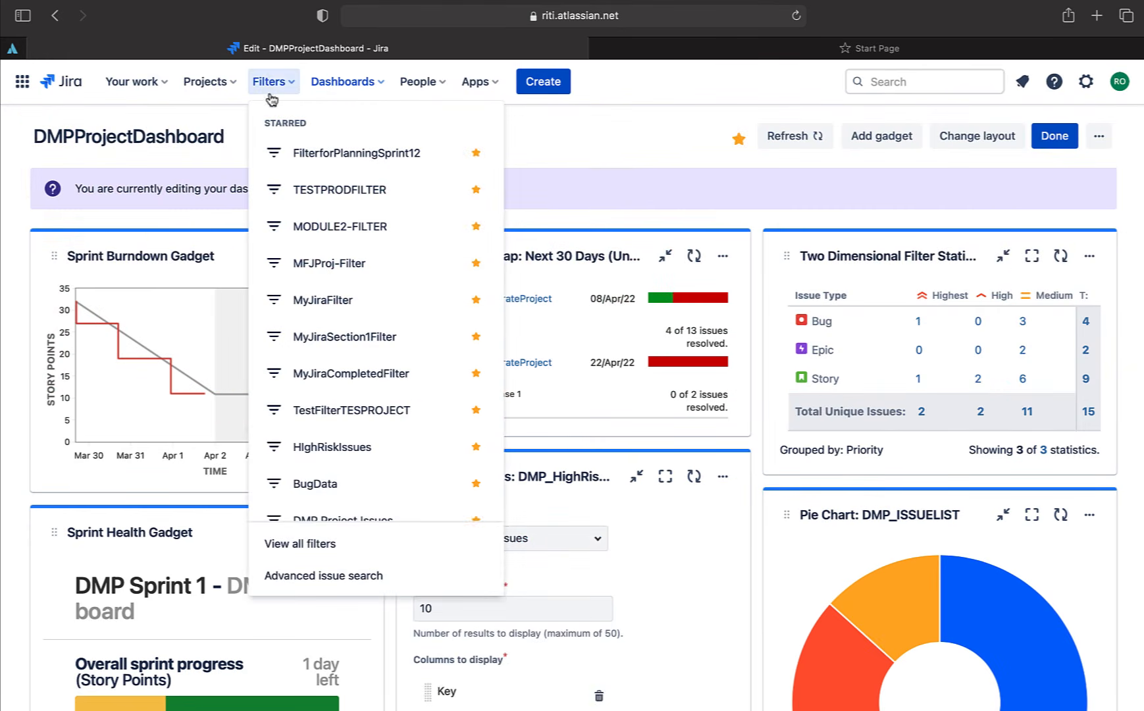
{"action": "left_click", "coordinate": [350, 191]}
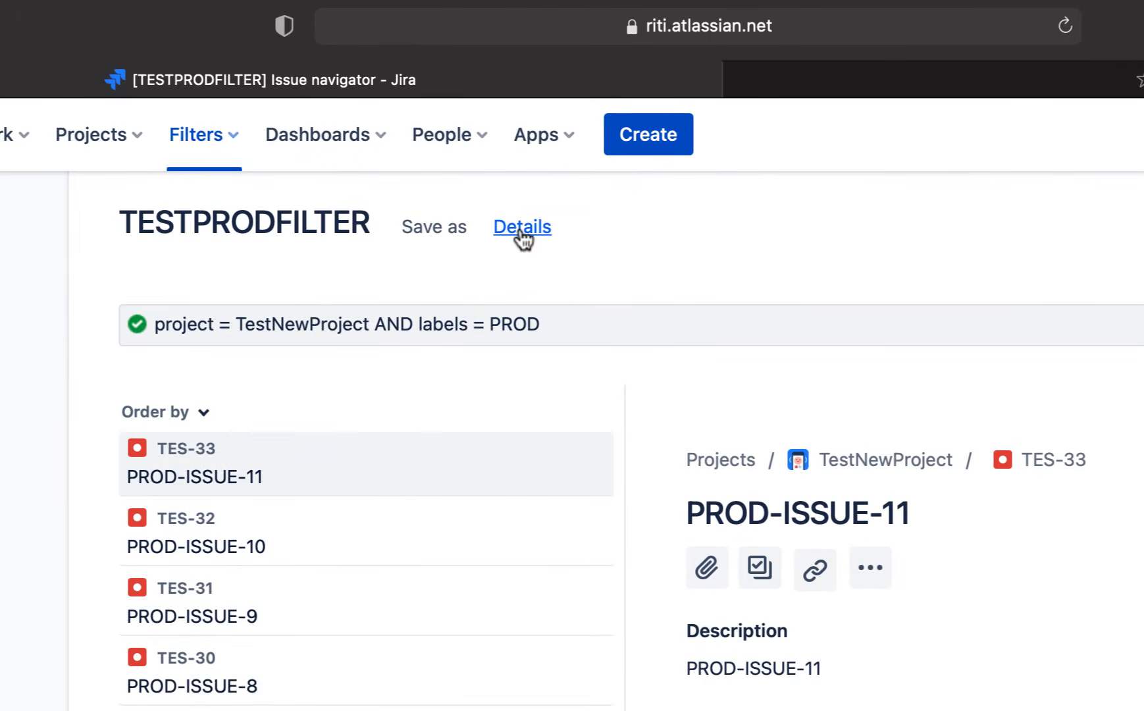
{"action": "left_click", "coordinate": [520, 231]}
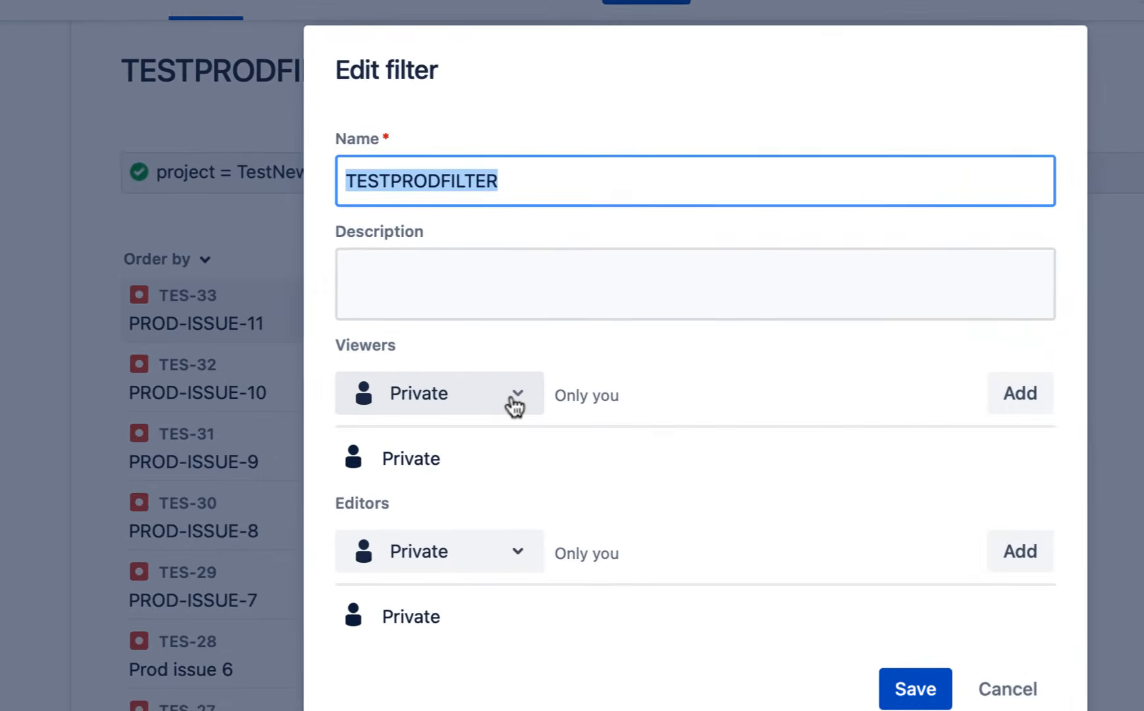
{"action": "left_click", "coordinate": [463, 339]}
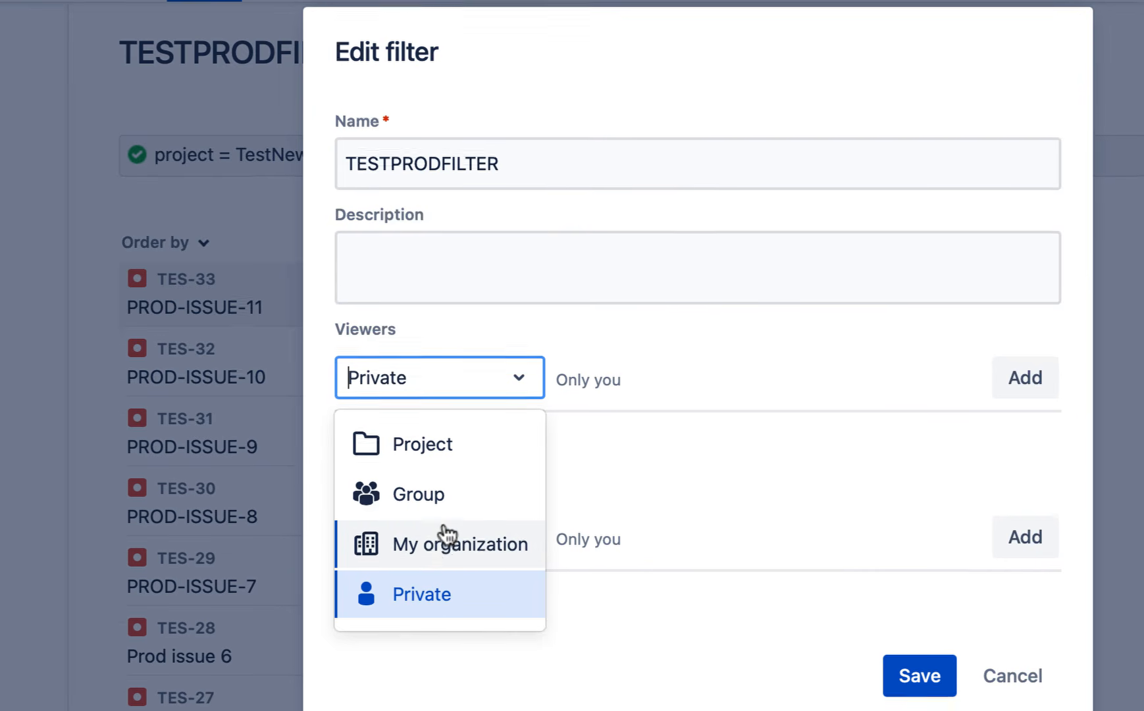
{"action": "left_click", "coordinate": [455, 418]}
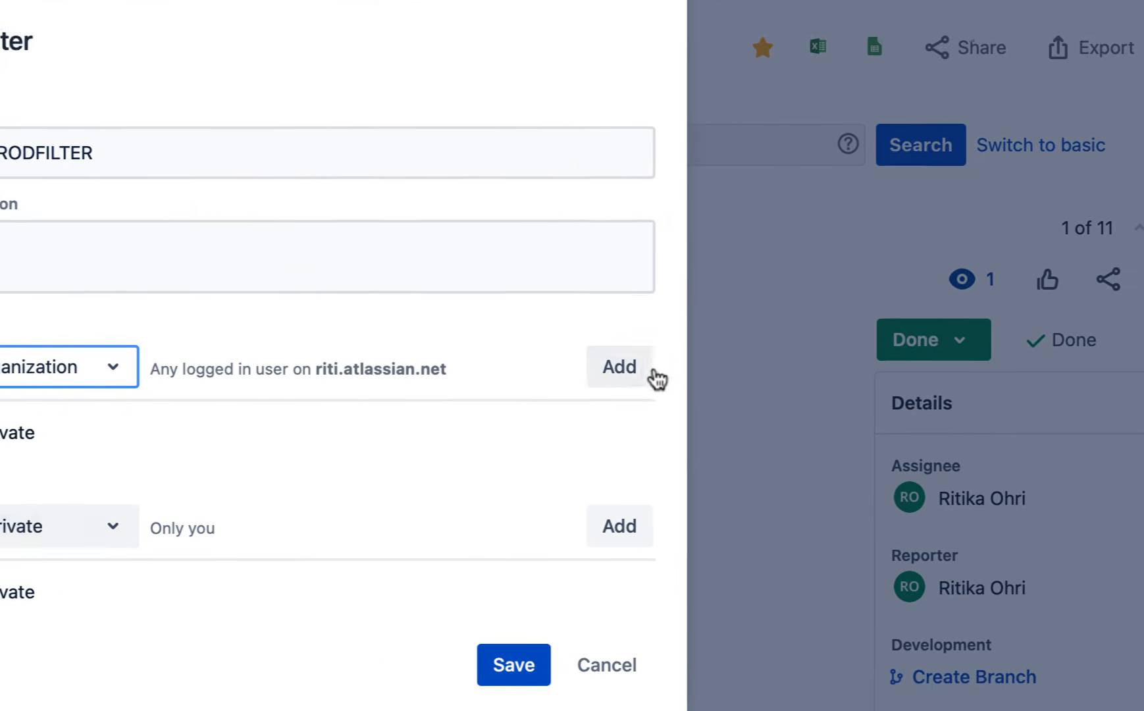
{"action": "left_click", "coordinate": [1026, 249]}
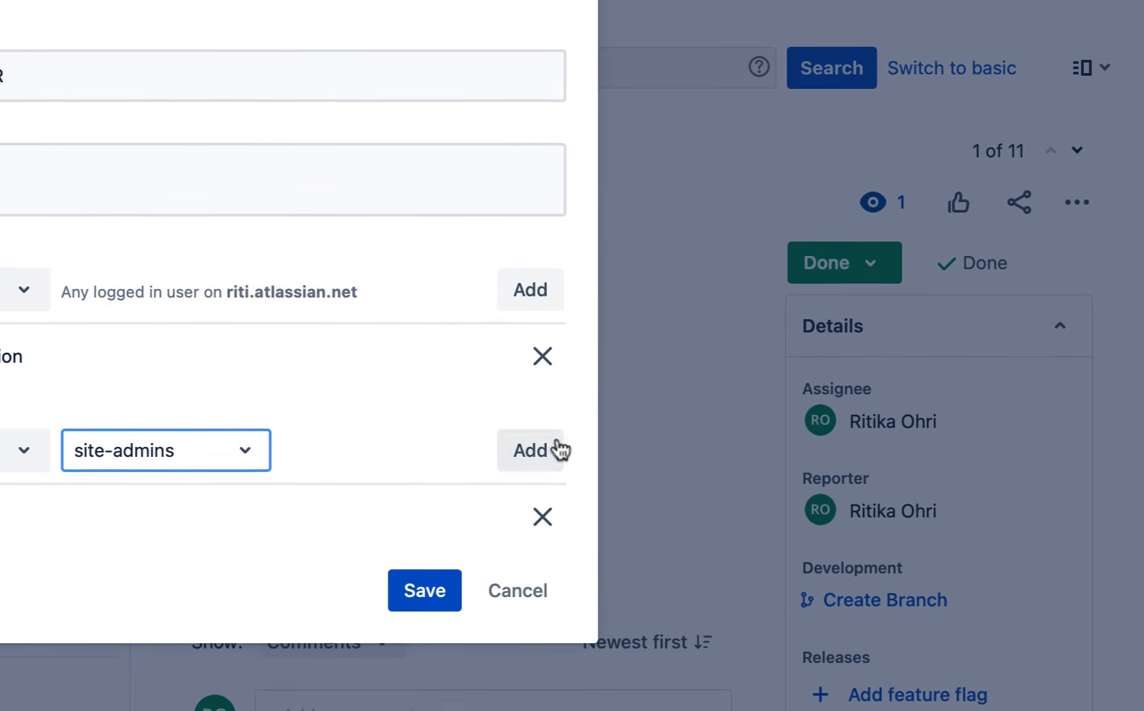
{"action": "left_click", "coordinate": [418, 591]}
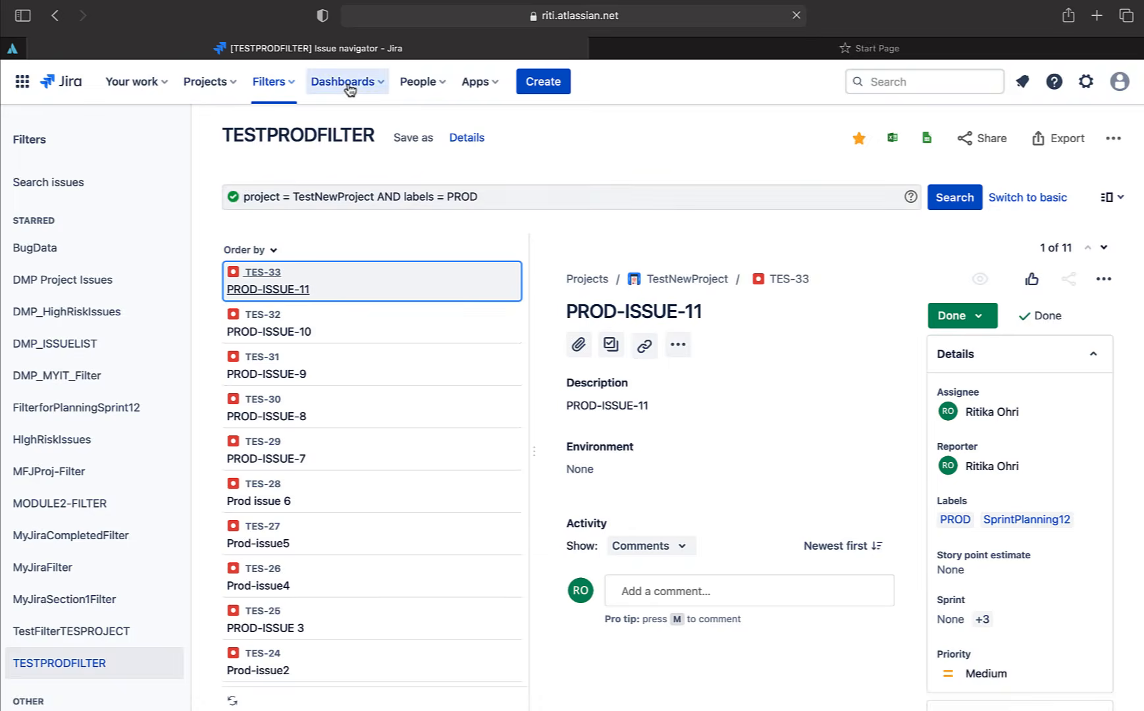
Open DMPProjectDashboard and configure its wallboard slide show to display DMPProjectDashboard and MFProj- Dashboard.
{"action": "left_click", "coordinate": [353, 88]}
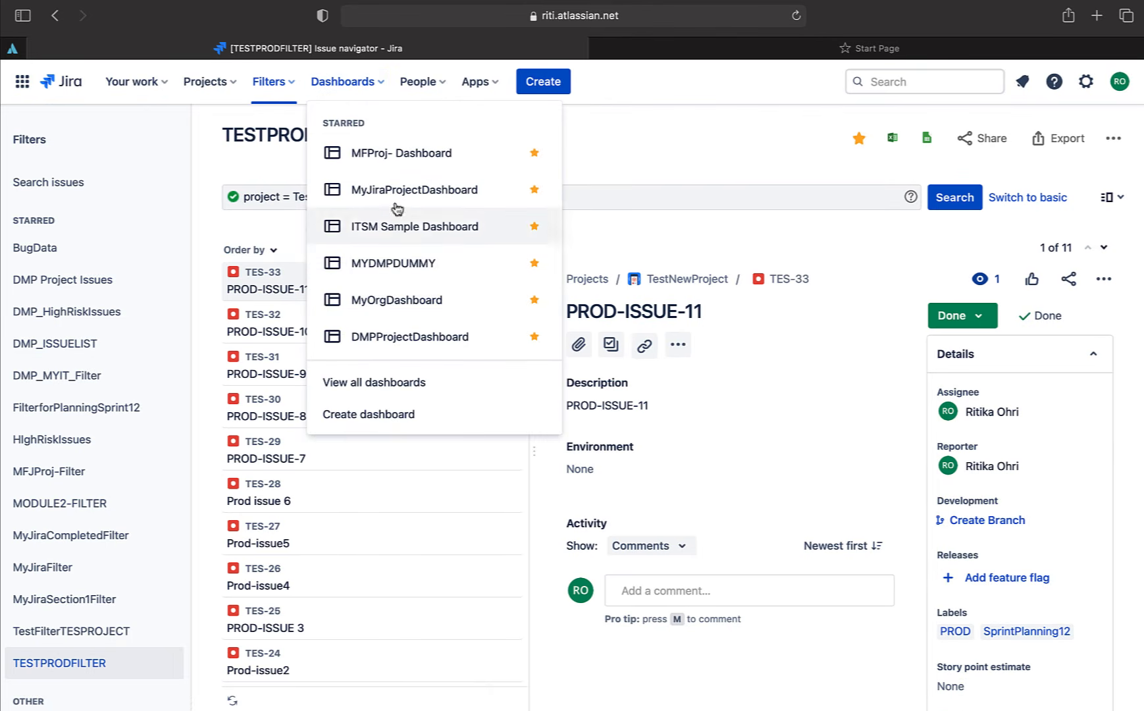
{"action": "left_click", "coordinate": [408, 337]}
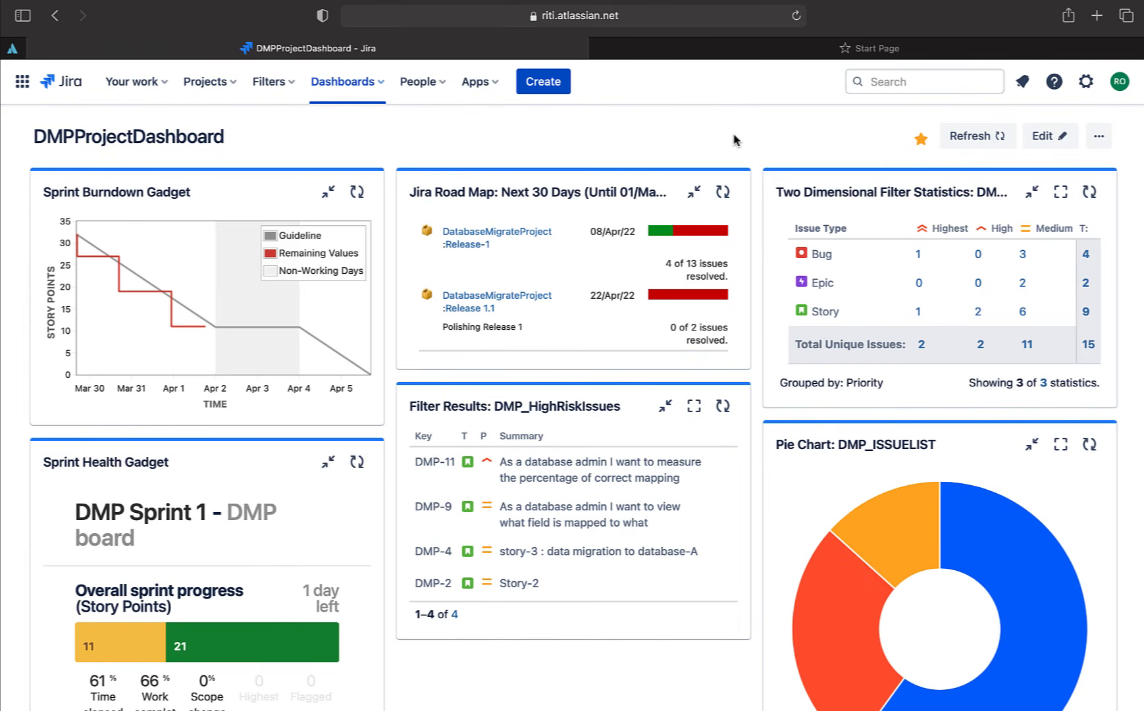
{"action": "left_click", "coordinate": [1099, 136]}
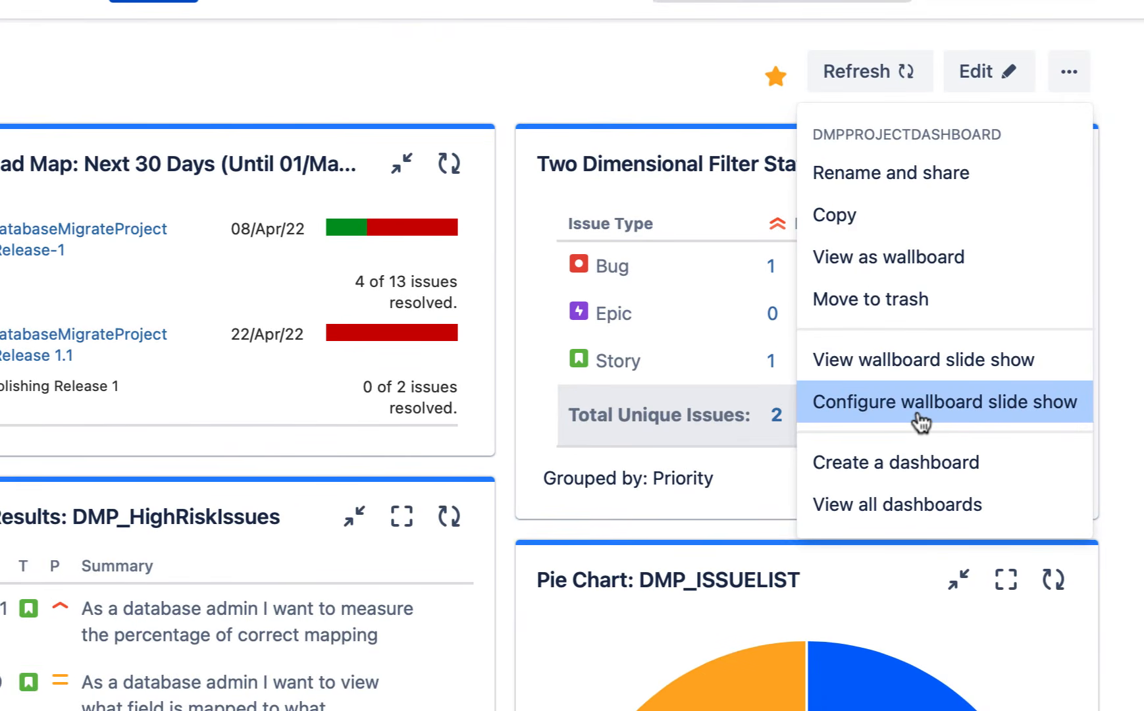
{"action": "left_click", "coordinate": [920, 402]}
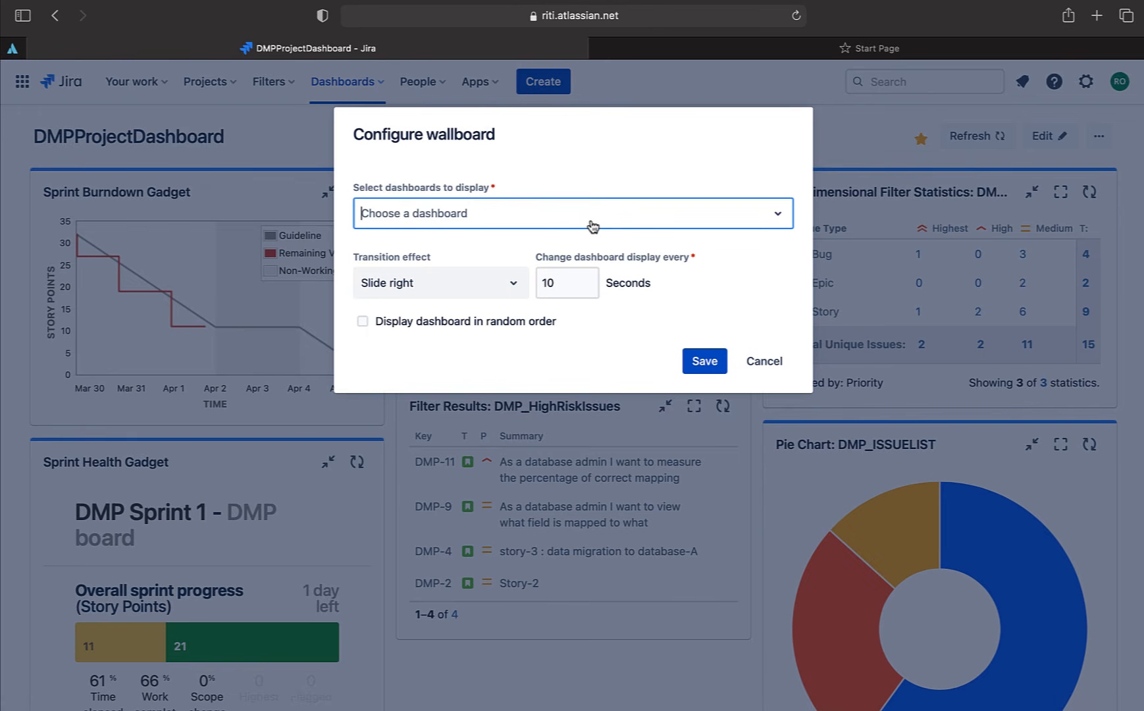
{"action": "type", "text": "d"}
{"action": "key", "text": "Return"}
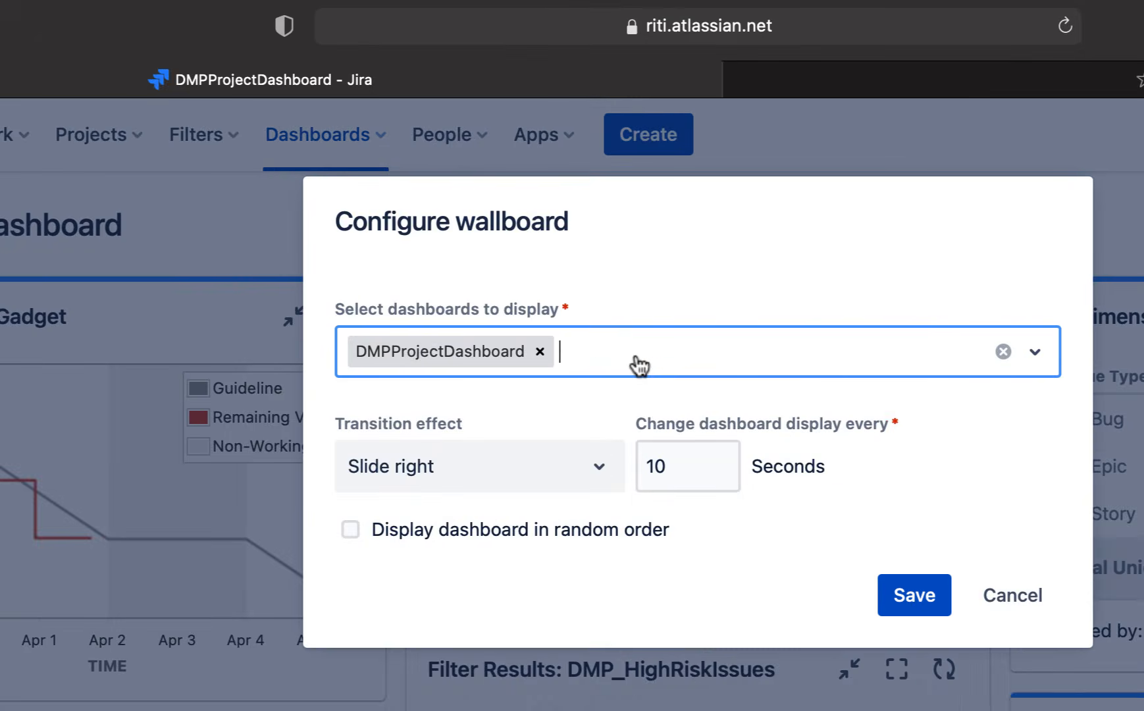
{"action": "left_click", "coordinate": [540, 224]}
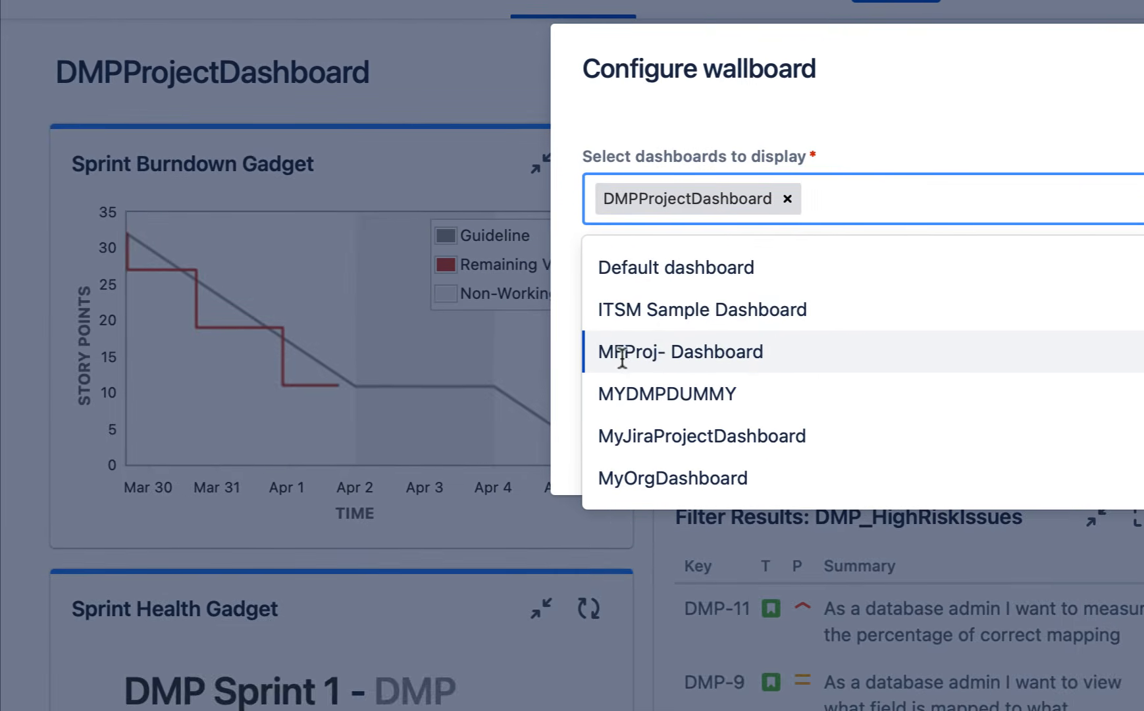
{"action": "left_click", "coordinate": [670, 358]}
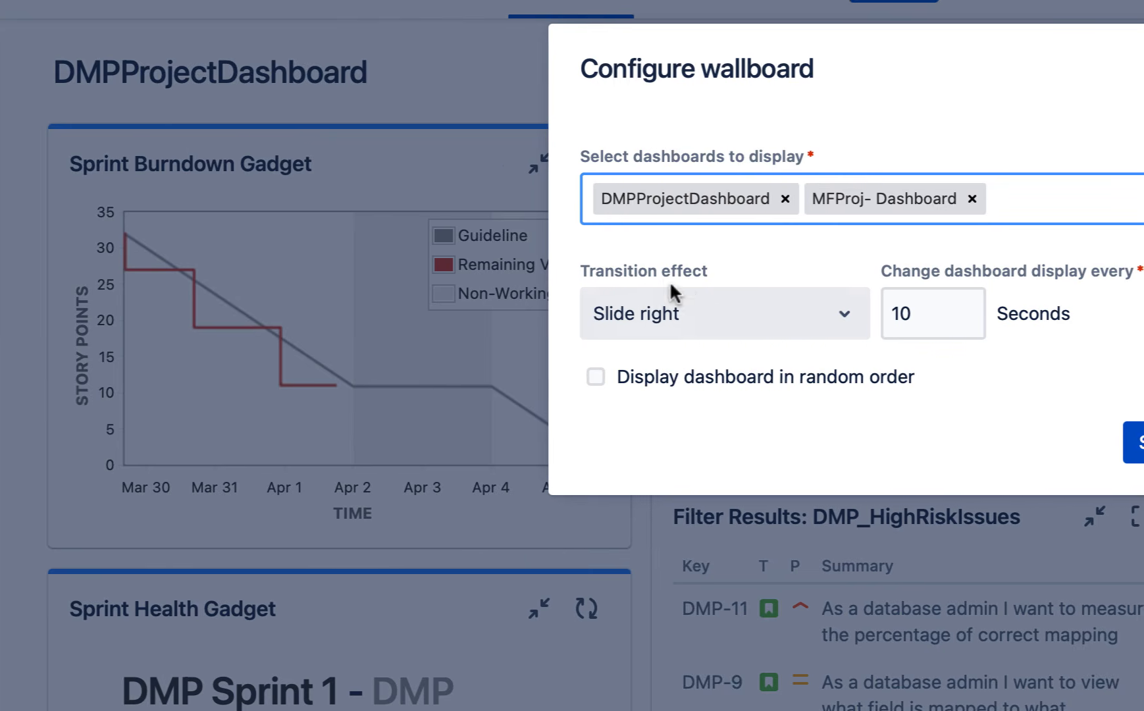
Set the wallboard transition effect to Dissolve with dashboards displayed in random order, and save the configuration.
{"action": "left_click", "coordinate": [605, 316]}
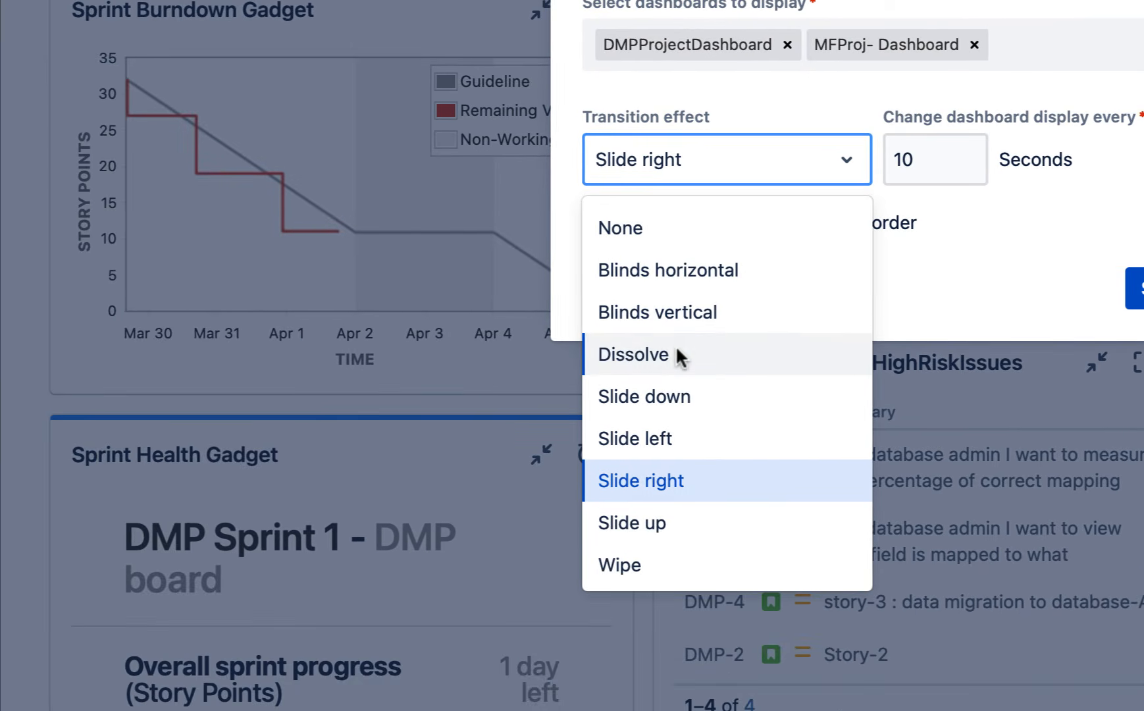
{"action": "left_click", "coordinate": [591, 412]}
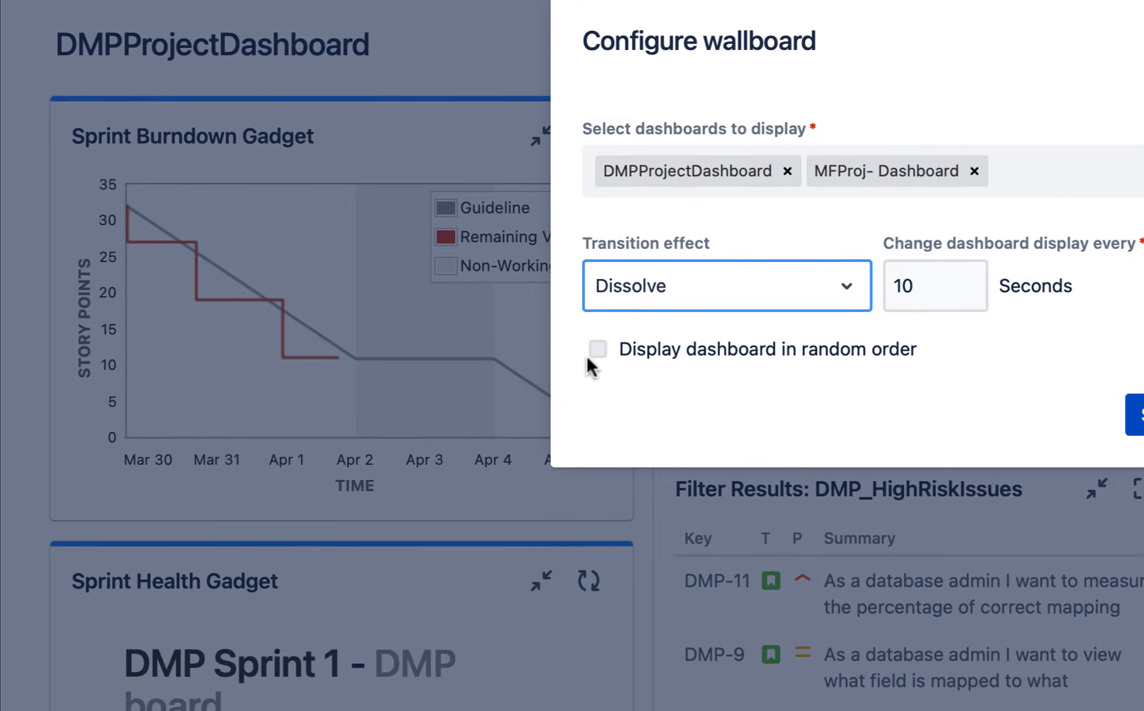
{"action": "left_click", "coordinate": [600, 376]}
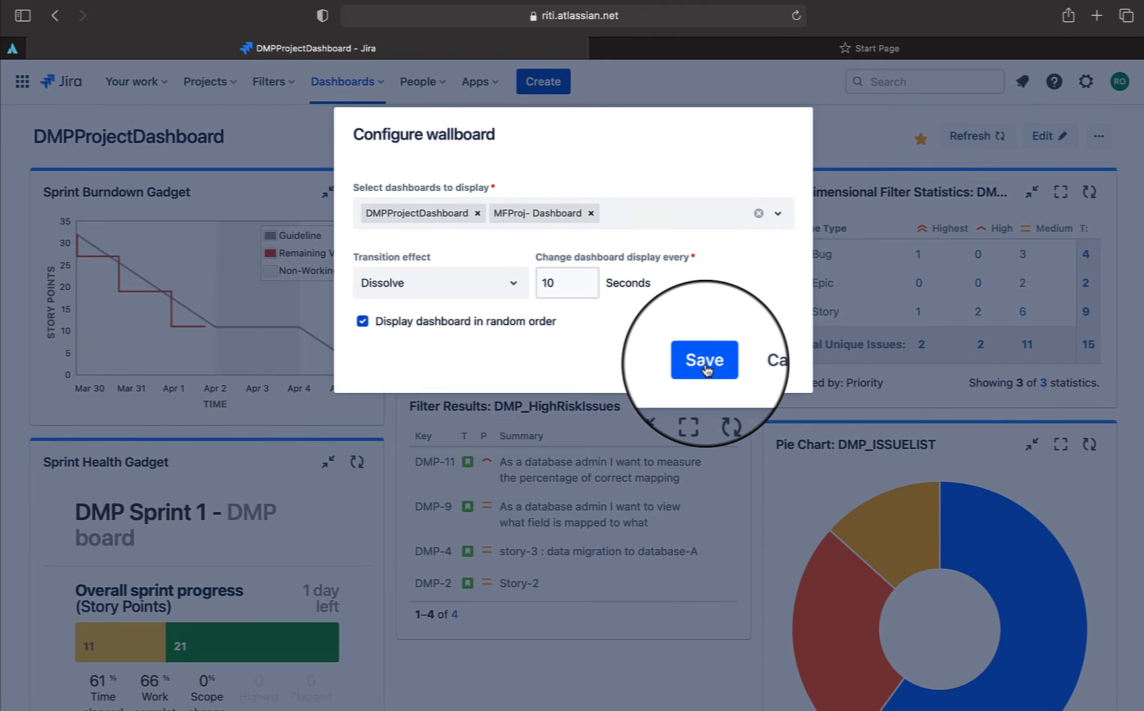
{"action": "left_click", "coordinate": [704, 365]}
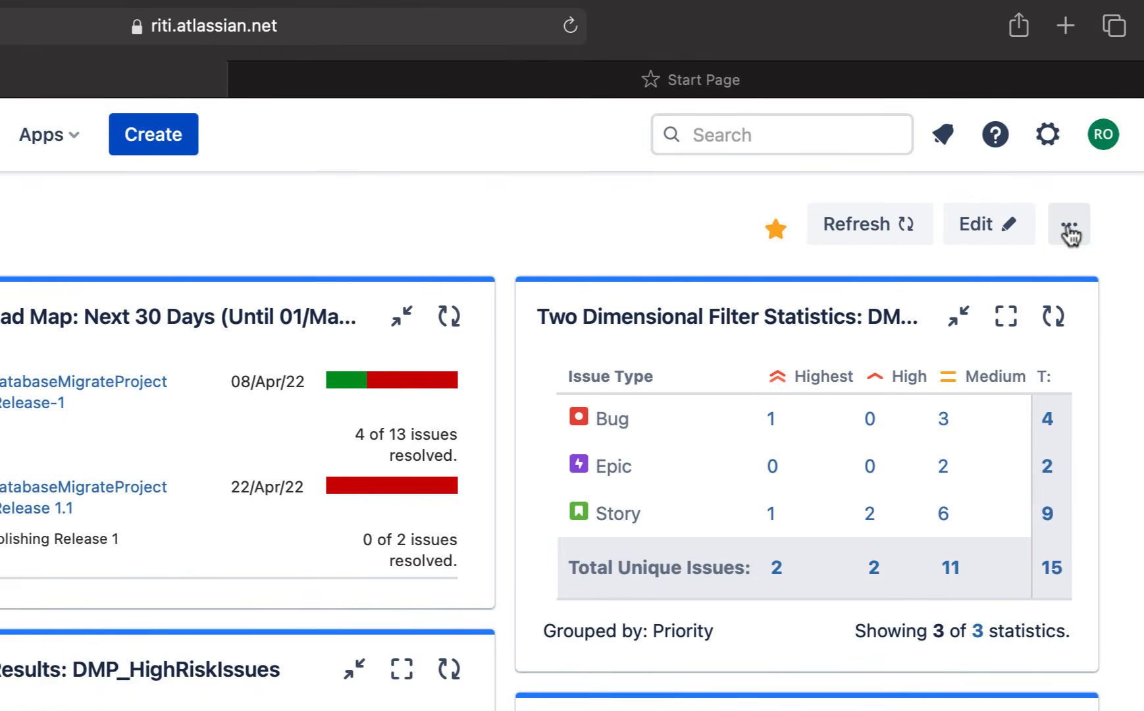
View the wallboard slide show and return to DMPProjectDashboard.
{"action": "left_click", "coordinate": [1099, 136]}
{"action": "left_click", "coordinate": [1070, 230]}
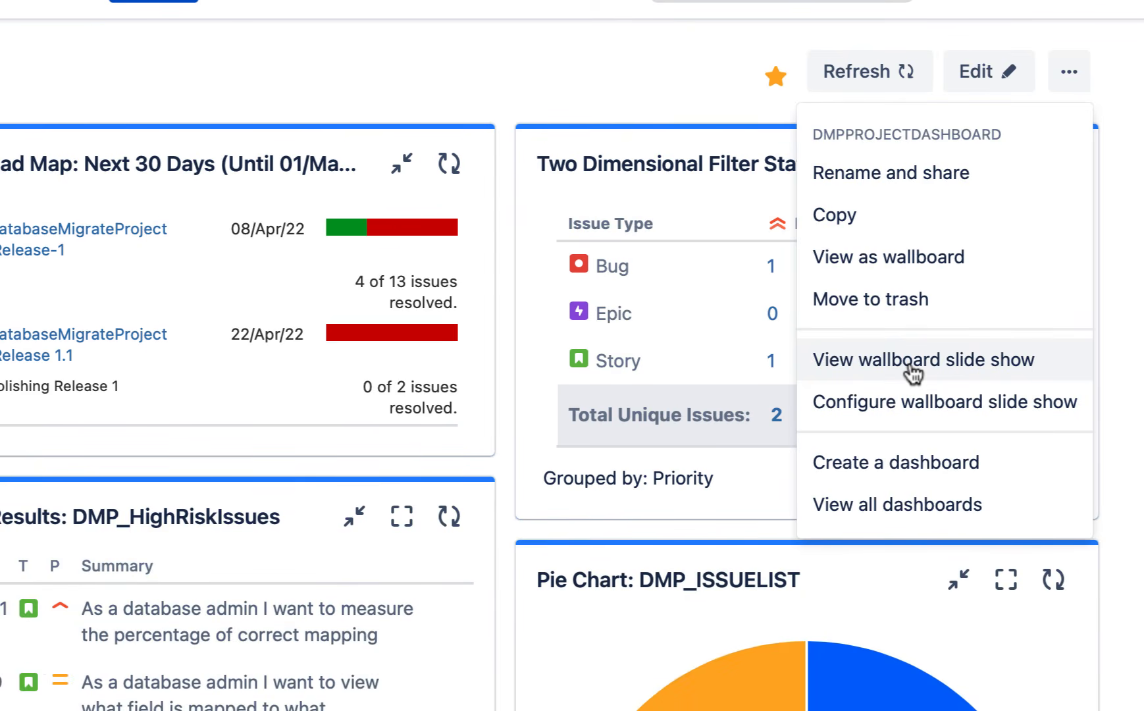
{"action": "left_click", "coordinate": [914, 525]}
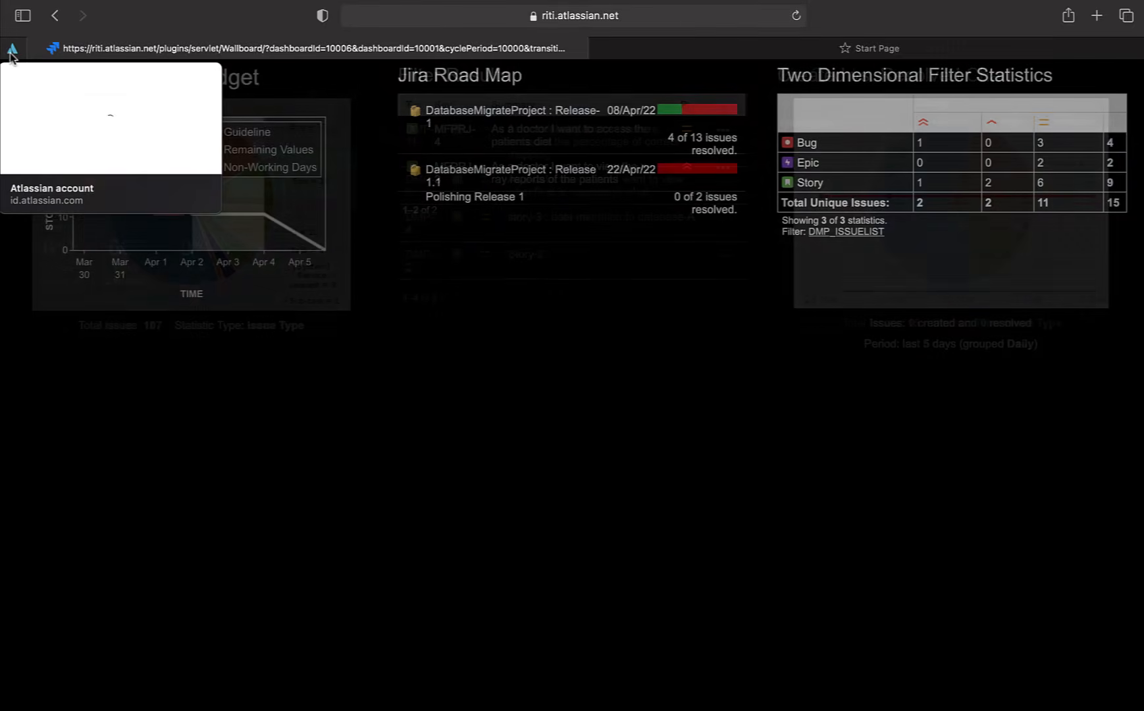
{"action": "left_click", "coordinate": [12, 51]}
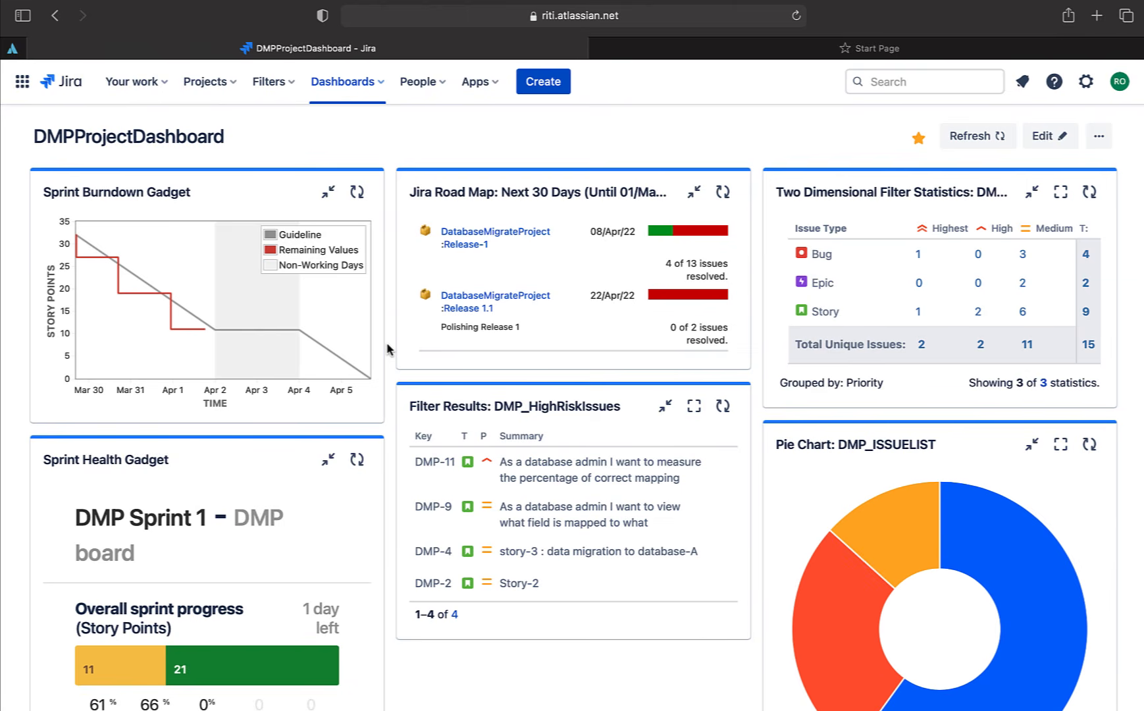